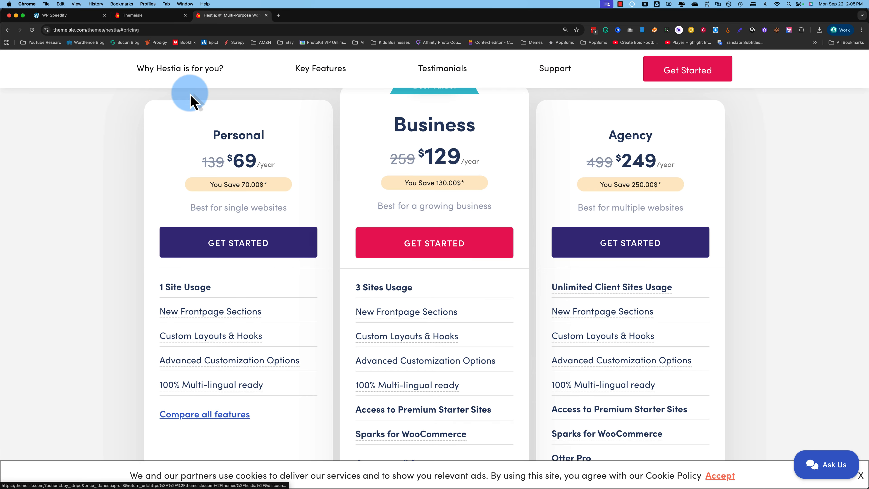
Step: Switch to the Themeisle My Products page, enlarge it and locate the Hestia PRO download in the product bundle
{"action": "left_click", "coordinate": [148, 16]}
{"action": "key", "text": "super+equal"}
{"action": "key", "text": "super+equal"}
{"action": "key", "text": "super+equal"}
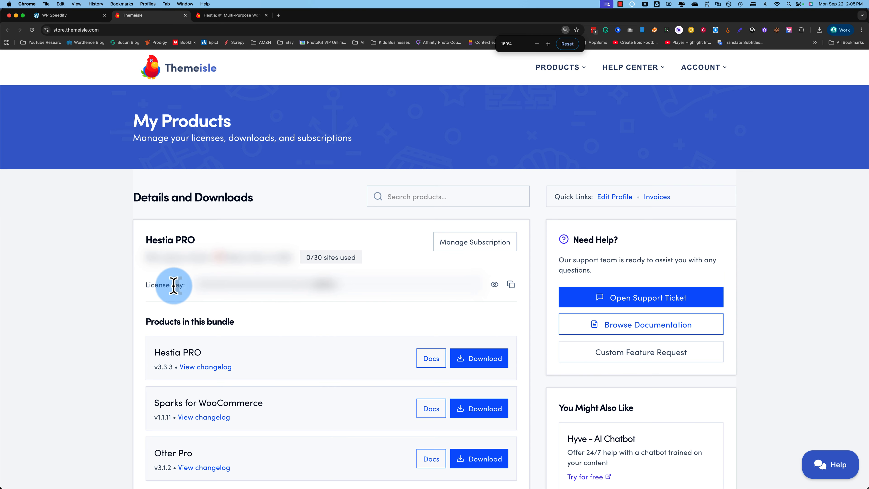
{"action": "scroll", "coordinate": [173, 287], "scroll_direction": "down", "scroll_amount": 2}
{"action": "scroll", "coordinate": [147, 286], "scroll_direction": "down", "scroll_amount": 3}
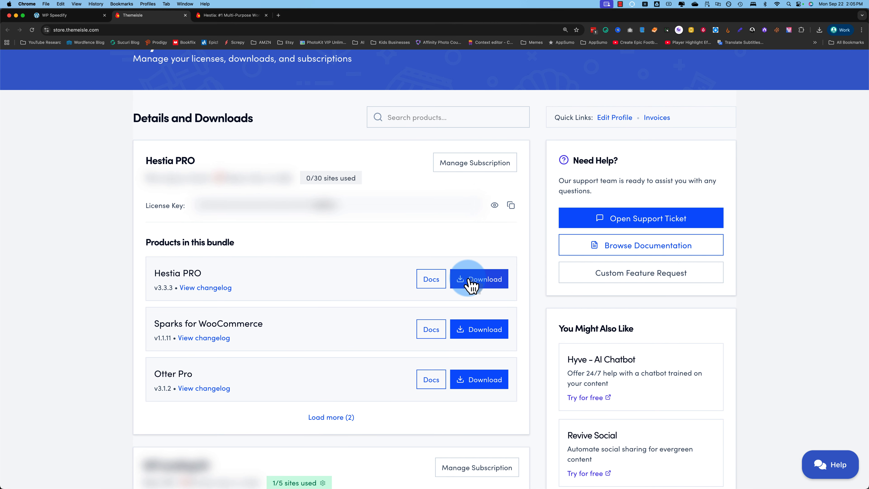
{"action": "left_click_drag", "start_coordinate": [482, 286], "coordinate": [373, 239]}
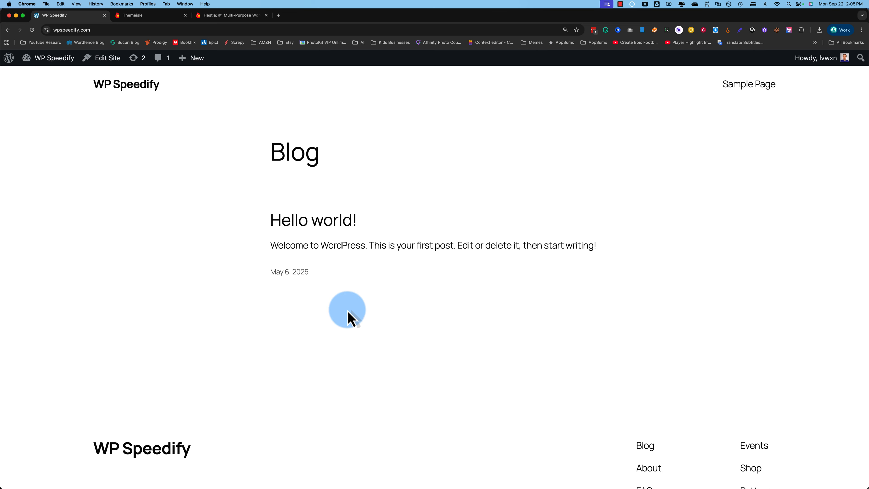
Step: Look over the current WP Speedify front page and open the site's WordPress dashboard
{"action": "scroll", "coordinate": [349, 317], "scroll_direction": "down", "scroll_amount": 4}
{"action": "scroll", "coordinate": [349, 317], "scroll_direction": "up", "scroll_amount": 4}
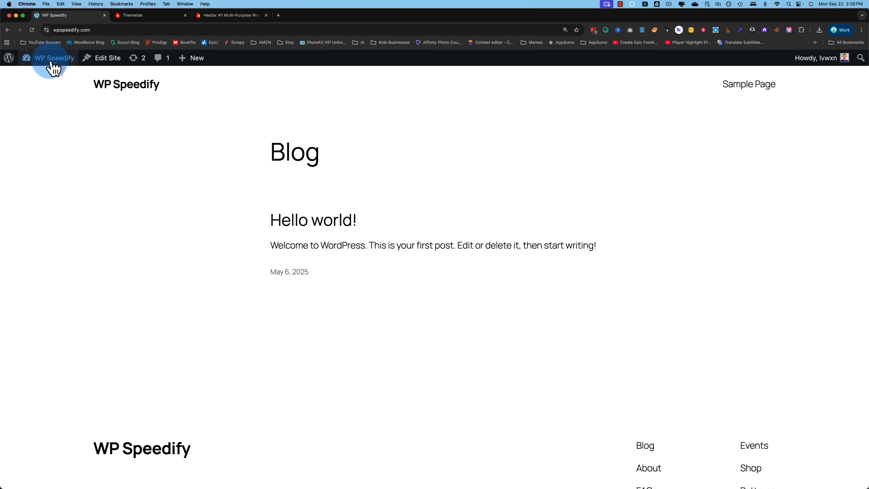
{"action": "mouse_move", "coordinate": [41, 61]}
{"action": "left_click", "coordinate": [45, 79]}
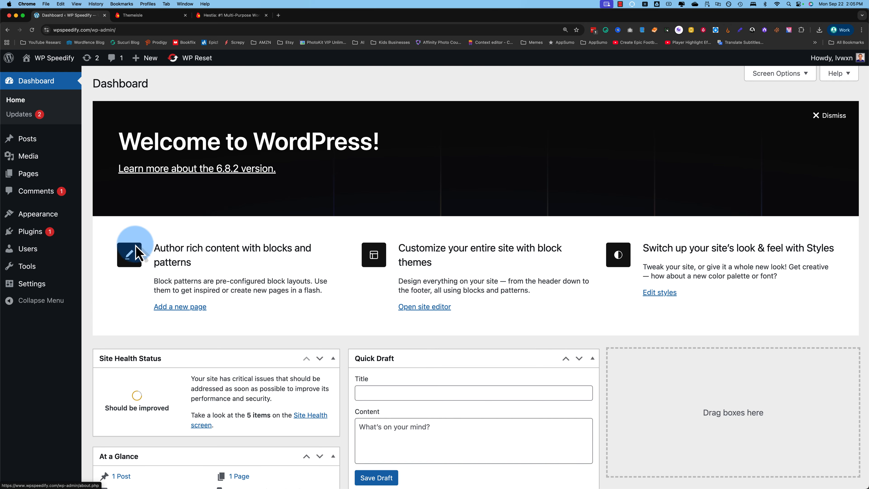
Step: Open the zip upload form for adding a new theme to the site
{"action": "mouse_move", "coordinate": [77, 221]}
{"action": "left_click", "coordinate": [106, 216]}
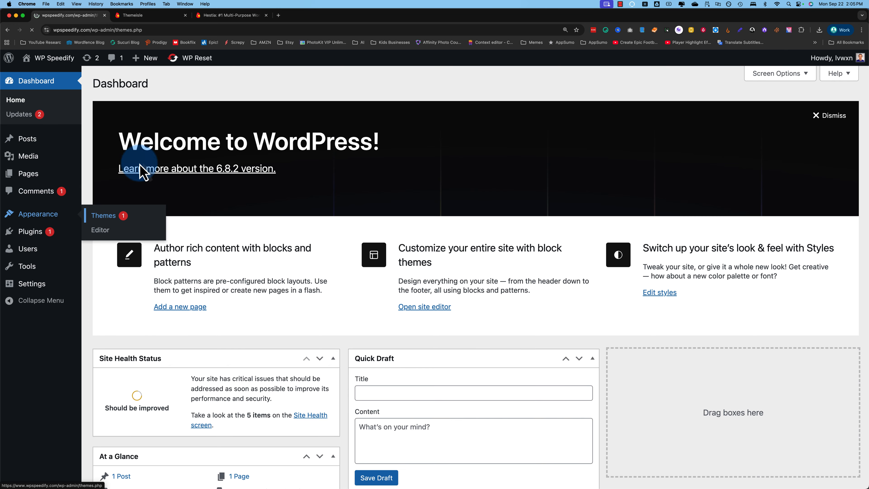
{"action": "left_click", "coordinate": [187, 84]}
{"action": "left_click", "coordinate": [192, 87]}
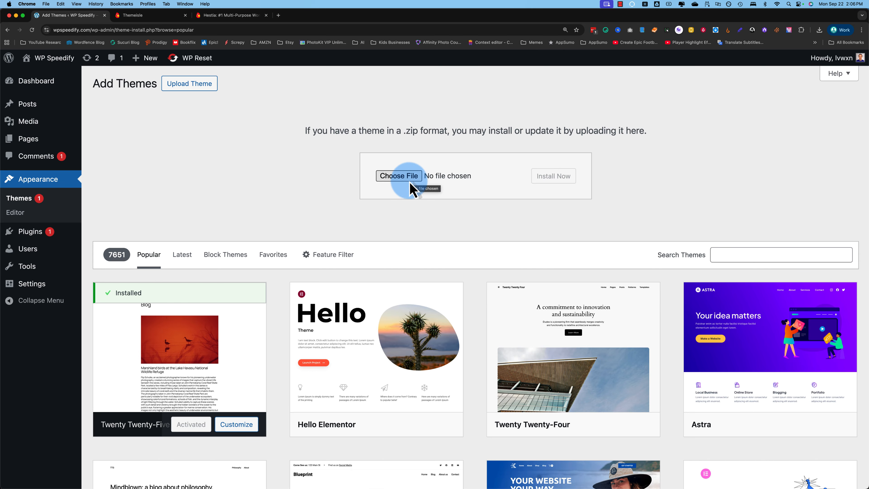
Step: Install the theme from the downloaded hestia-pro.zip file and activate it
{"action": "left_click", "coordinate": [151, 16]}
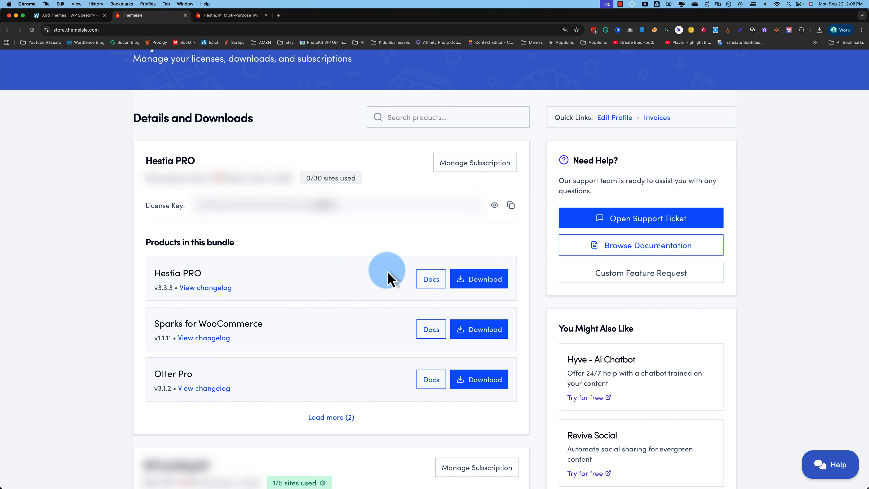
{"action": "left_click", "coordinate": [71, 15]}
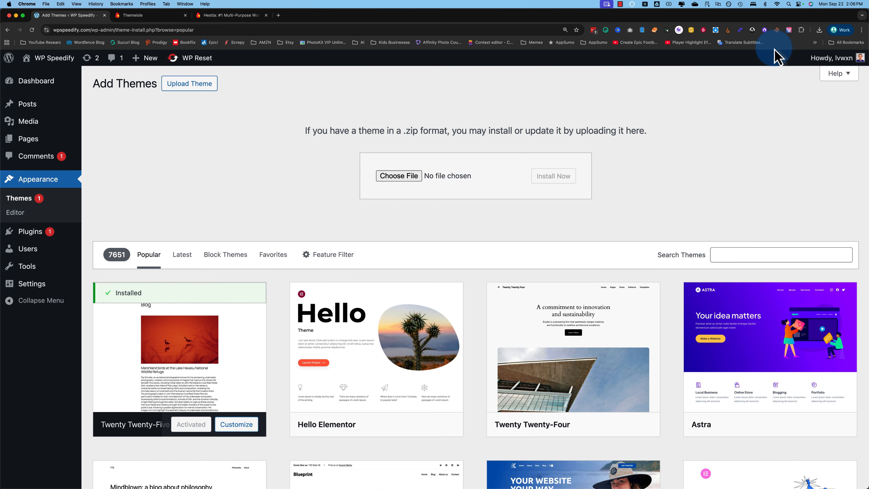
{"action": "left_click", "coordinate": [819, 32]}
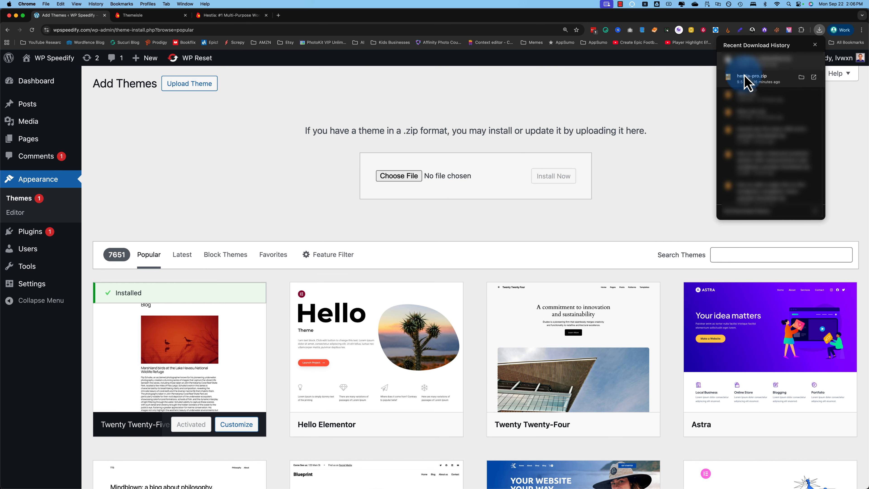
{"action": "left_click_drag", "start_coordinate": [744, 83], "coordinate": [547, 206]}
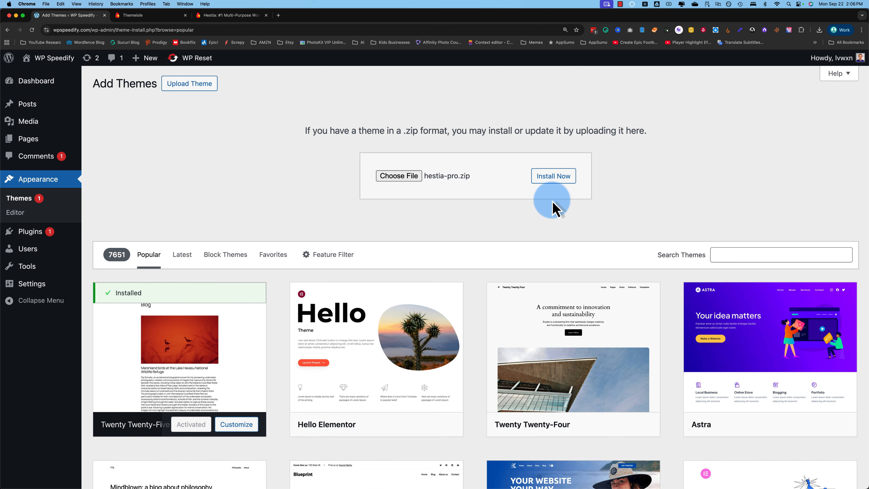
{"action": "left_click", "coordinate": [555, 177]}
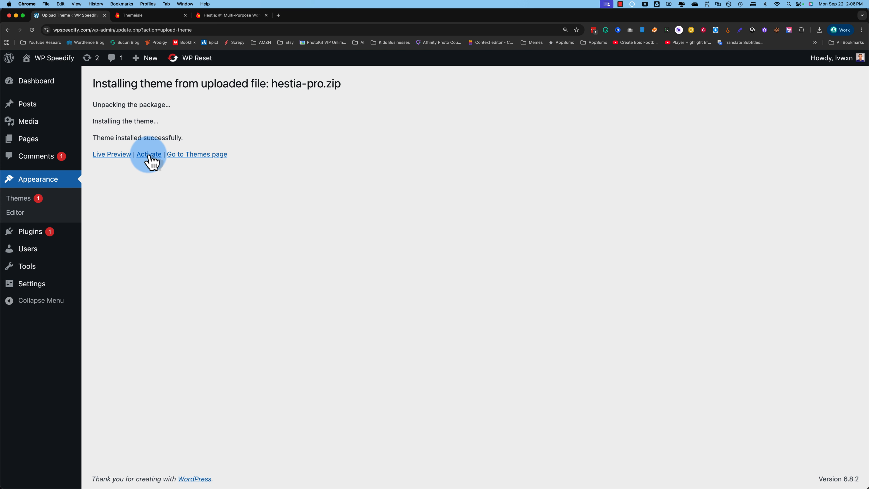
{"action": "left_click", "coordinate": [149, 154]}
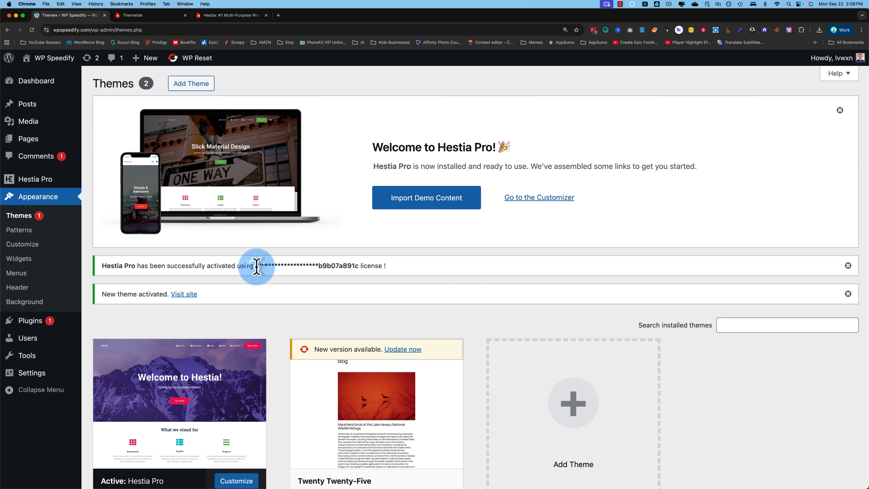
Step: Import the Hestia Original demo with Content, Customizer and Widgets enabled and WooCommerce left off
{"action": "left_click_drag", "start_coordinate": [257, 267], "coordinate": [353, 266]}
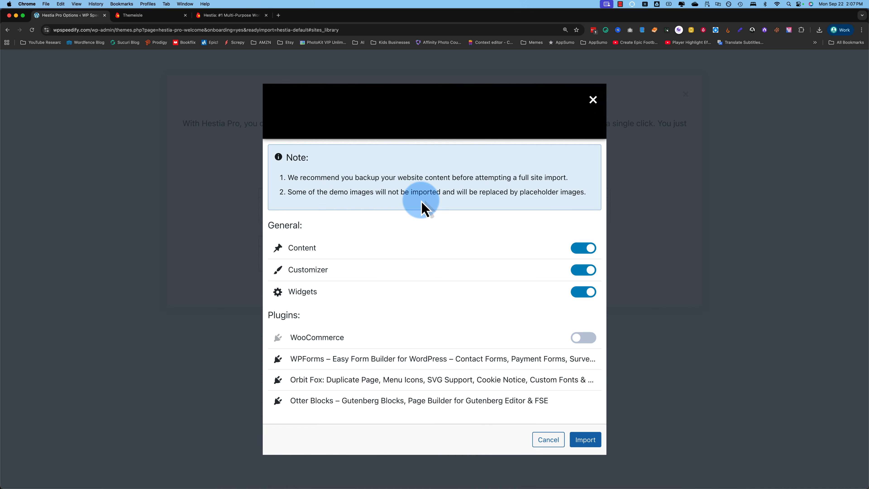
{"action": "left_click", "coordinate": [592, 100]}
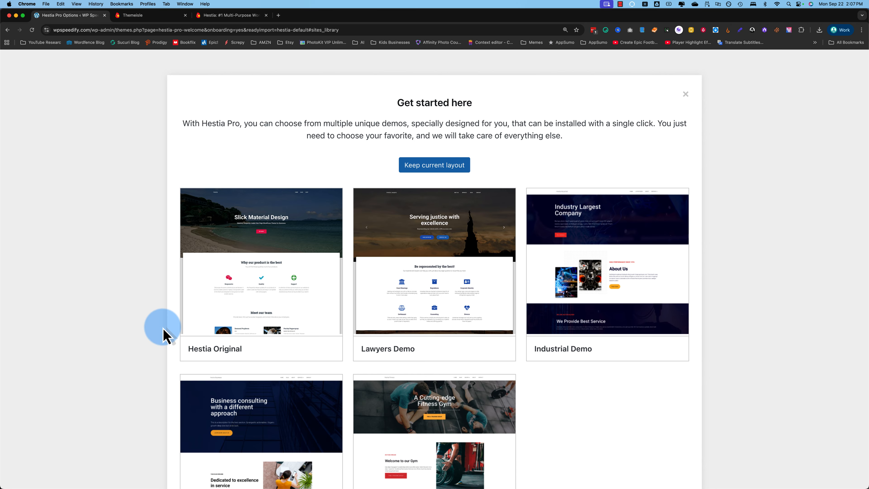
{"action": "scroll", "coordinate": [165, 335], "scroll_direction": "down", "scroll_amount": 4}
{"action": "mouse_move", "coordinate": [248, 231]}
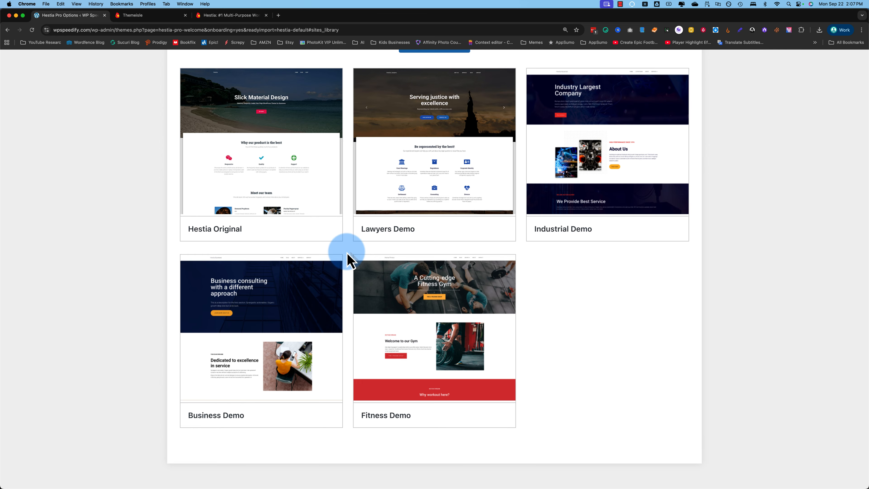
{"action": "mouse_move", "coordinate": [303, 194]}
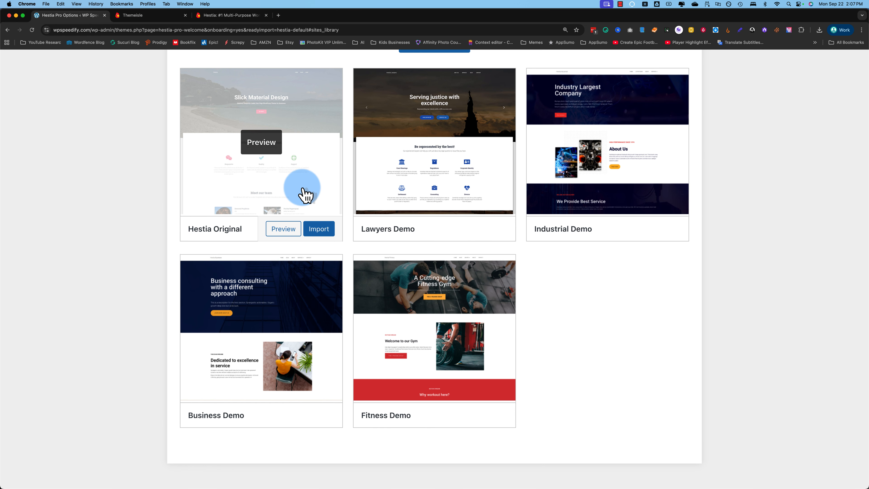
{"action": "left_click", "coordinate": [319, 229]}
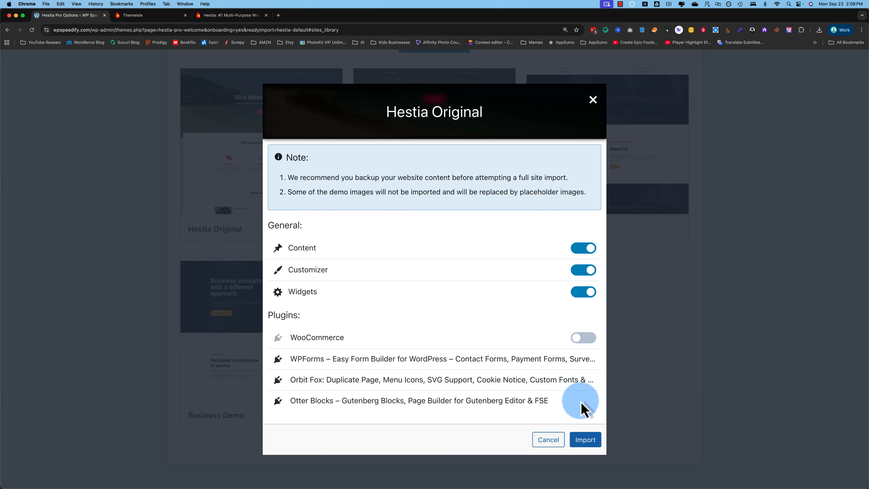
{"action": "left_click", "coordinate": [583, 441]}
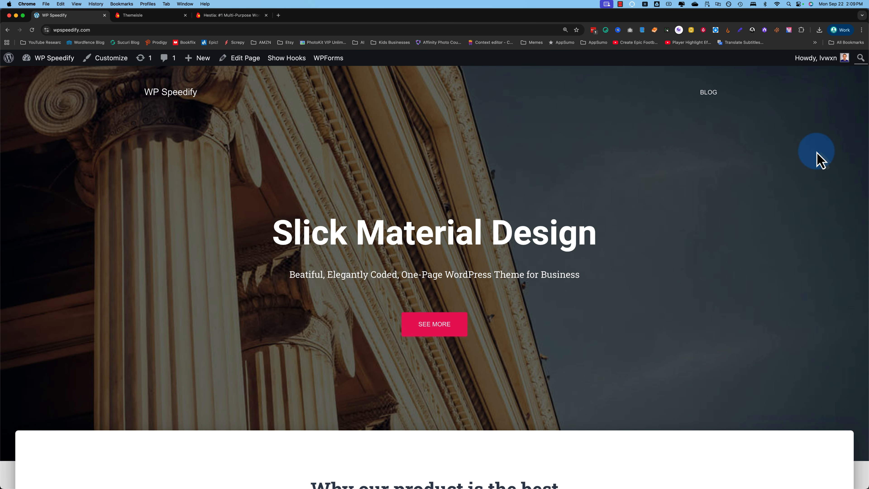
Step: Review the imported homepage down to its contact section and open the theme Customizer
{"action": "scroll", "coordinate": [850, 120], "scroll_direction": "down", "scroll_amount": 2}
{"action": "left_click_drag", "start_coordinate": [865, 116], "coordinate": [838, 471]}
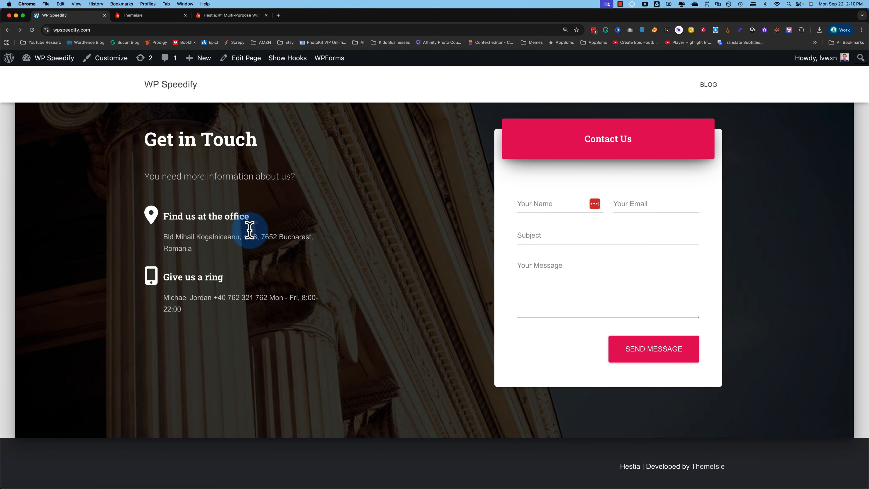
{"action": "mouse_move", "coordinate": [52, 61]}
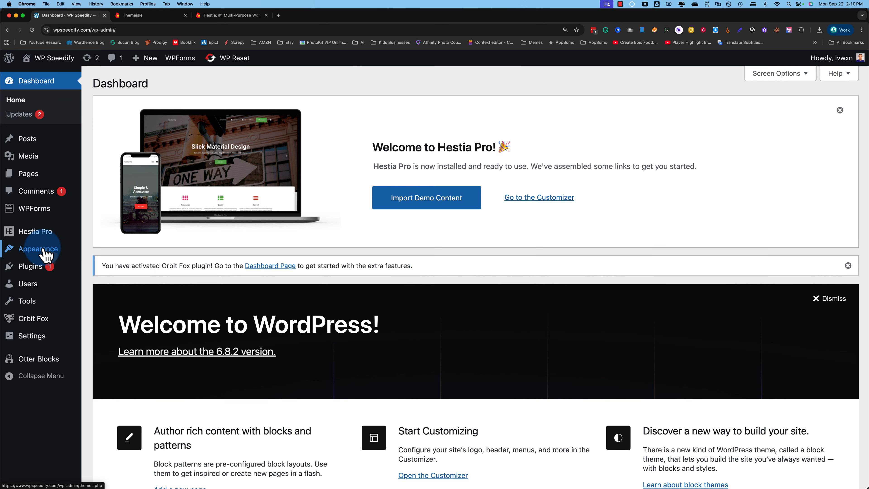
{"action": "mouse_move", "coordinate": [39, 253]}
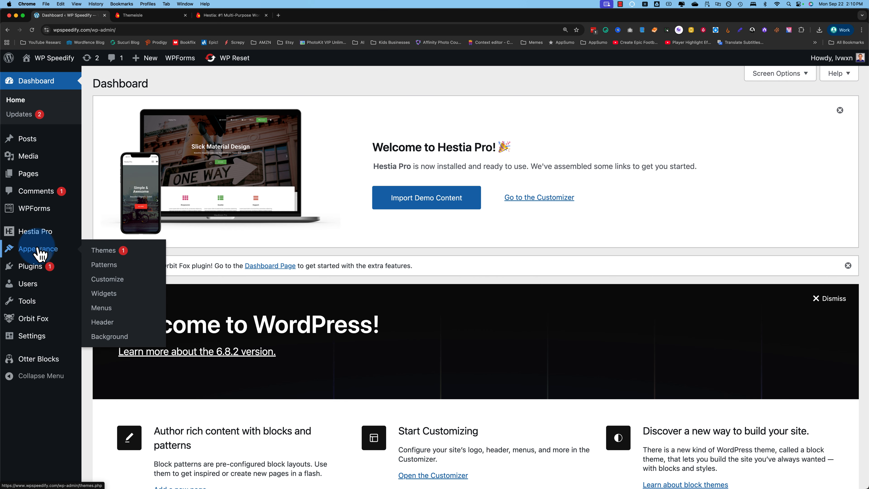
{"action": "left_click", "coordinate": [117, 285]}
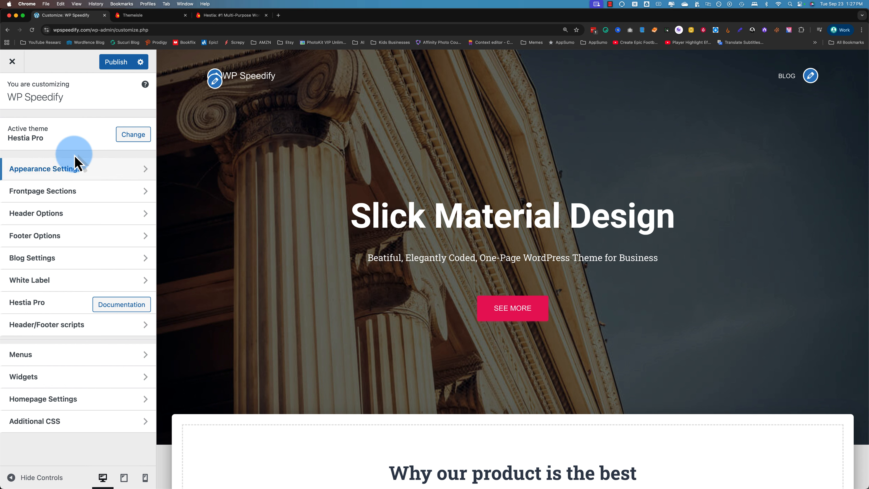
Step: In the General appearance settings, set the Blog Sidebar Layout to a right sidebar while previewing the Blog page
{"action": "left_click", "coordinate": [68, 170]}
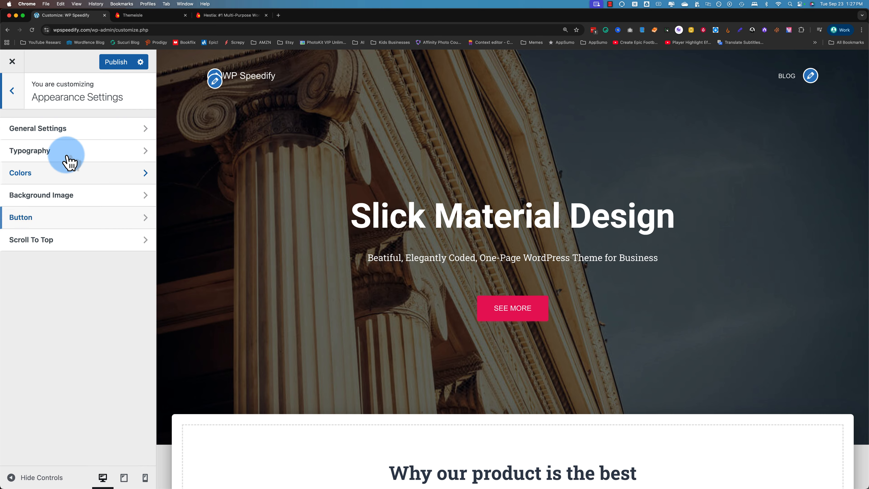
{"action": "left_click", "coordinate": [43, 134]}
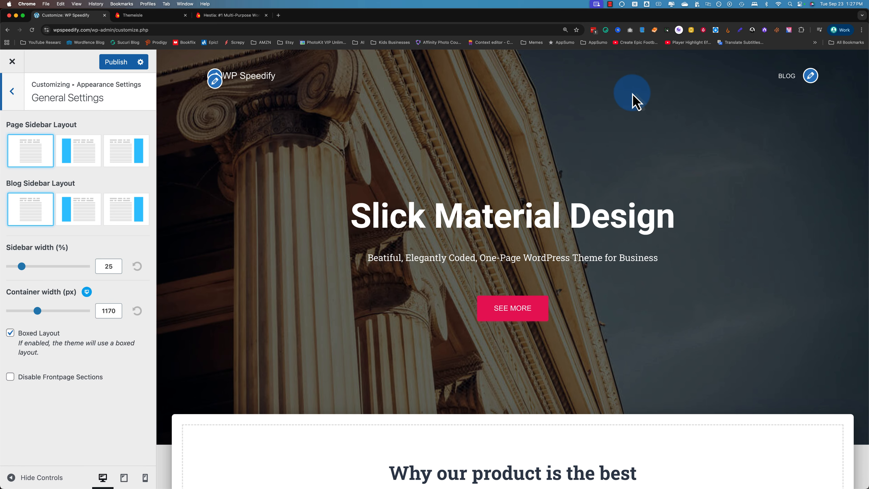
{"action": "left_click", "coordinate": [786, 78]}
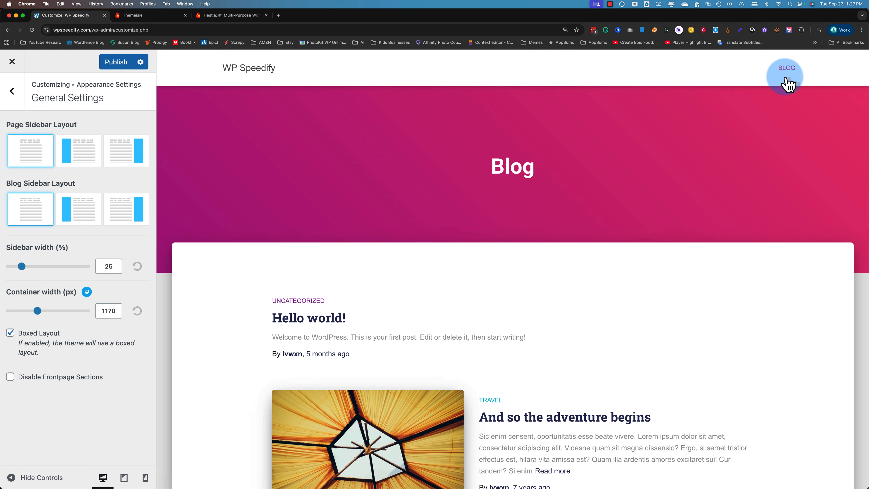
{"action": "left_click", "coordinate": [280, 348]}
{"action": "scroll", "coordinate": [280, 348], "scroll_direction": "down", "scroll_amount": 4}
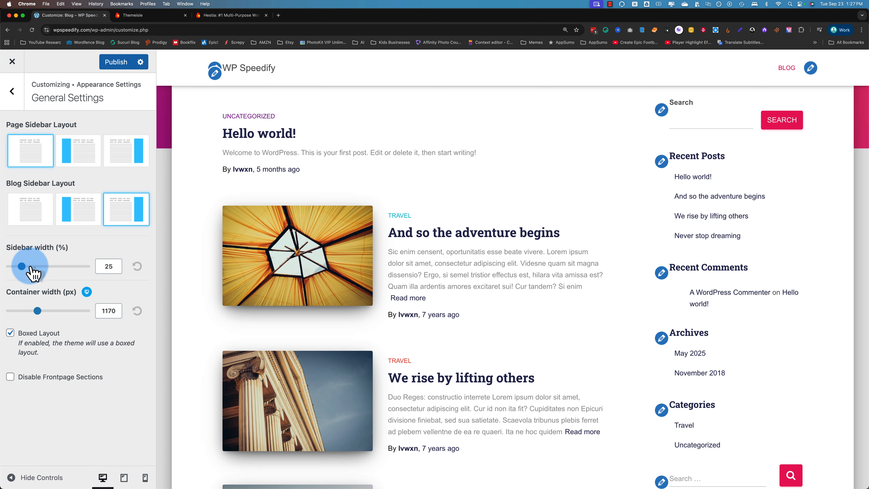
Step: Try a sidebar width of 26% and a container width of about 1155 px, resetting each to its default
{"action": "mouse_move", "coordinate": [22, 267]}
{"action": "left_mouse_down"}
{"action": "mouse_move", "coordinate": [40, 267]}
{"action": "mouse_move", "coordinate": [26, 266]}
{"action": "left_mouse_up"}
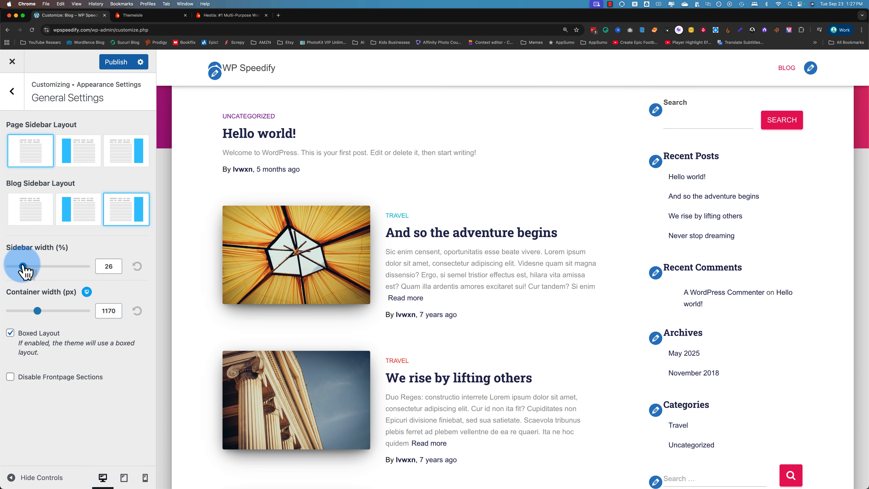
{"action": "left_click", "coordinate": [137, 269]}
{"action": "double_click", "coordinate": [111, 265]}
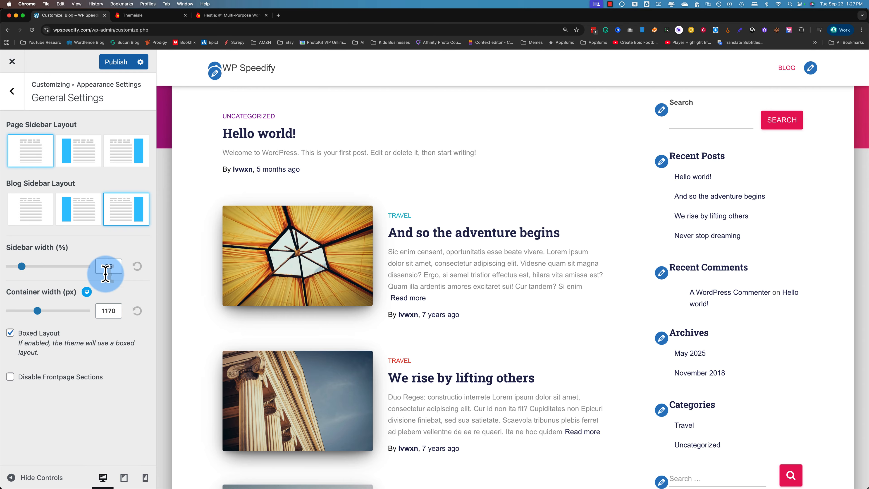
{"action": "left_click", "coordinate": [37, 311]}
{"action": "mouse_move", "coordinate": [38, 311]}
{"action": "left_mouse_down"}
{"action": "mouse_move", "coordinate": [15, 310]}
{"action": "mouse_move", "coordinate": [49, 311]}
{"action": "mouse_move", "coordinate": [36, 311]}
{"action": "left_mouse_up"}
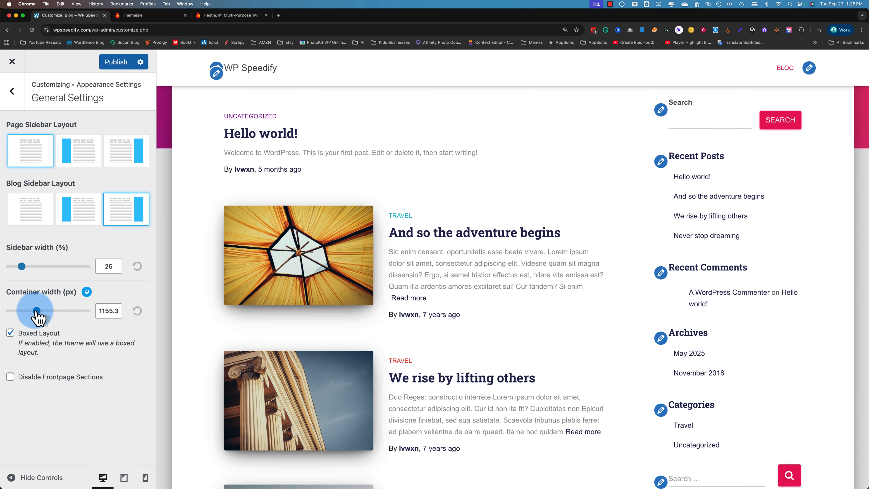
{"action": "left_click", "coordinate": [137, 311]}
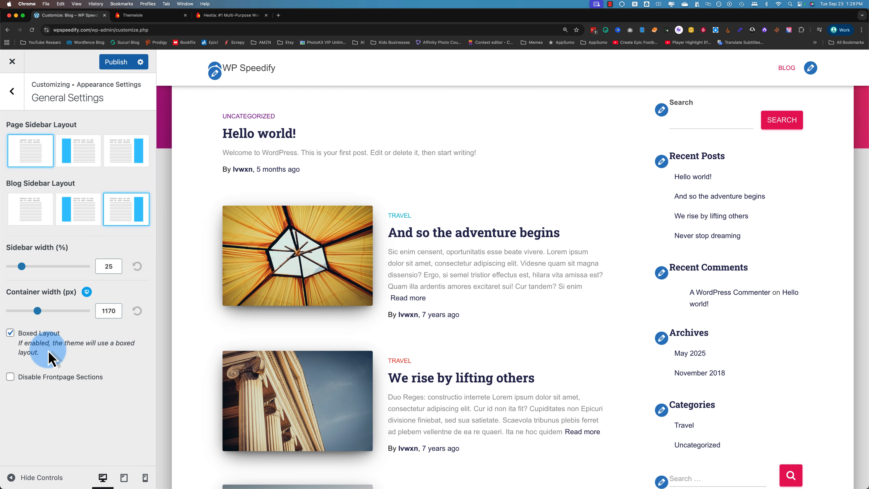
Step: Compare the Blog page with Boxed Layout disabled and enabled, leaving the option enabled
{"action": "left_click", "coordinate": [10, 333]}
{"action": "left_click", "coordinate": [11, 332]}
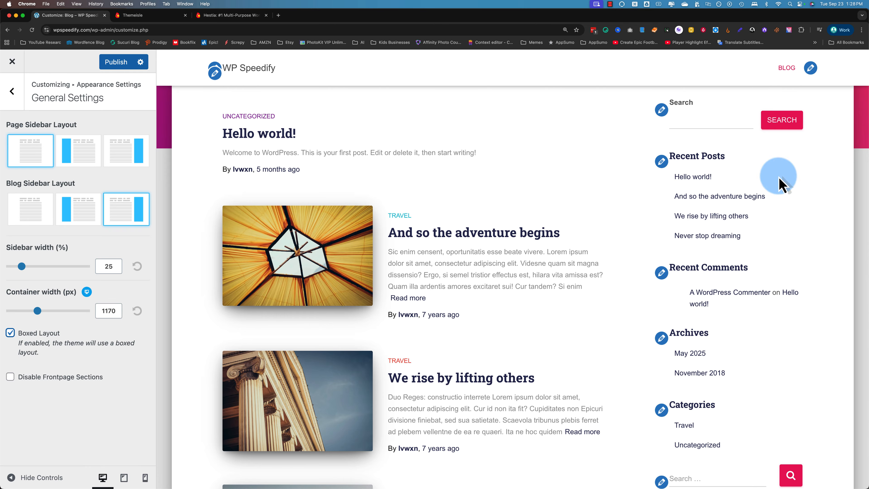
{"action": "scroll", "coordinate": [864, 233], "scroll_direction": "up", "scroll_amount": 5}
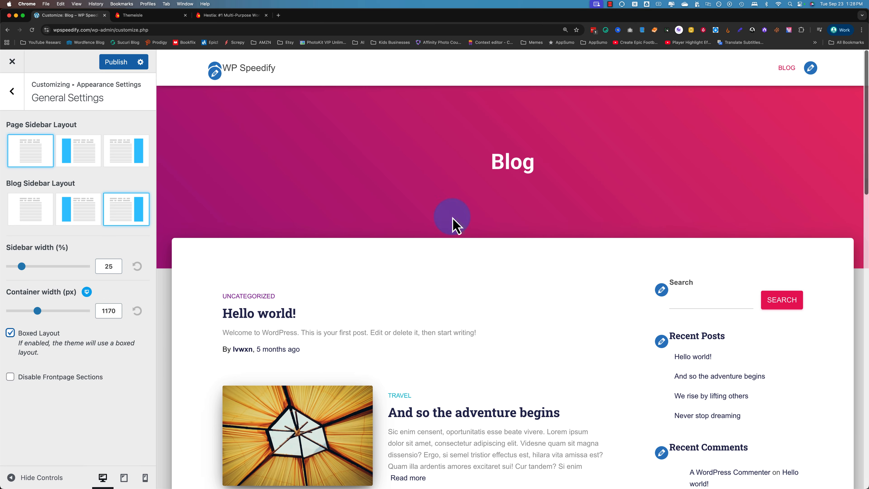
{"action": "left_click", "coordinate": [10, 332]}
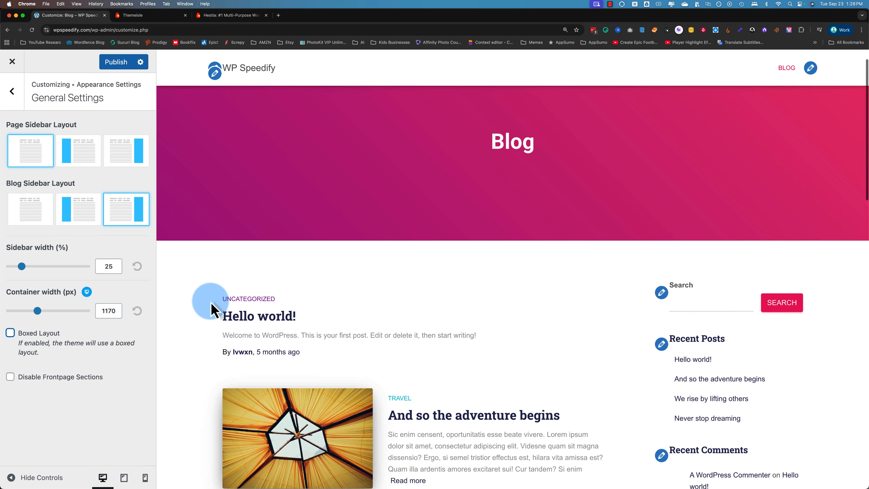
{"action": "scroll", "coordinate": [205, 308], "scroll_direction": "down", "scroll_amount": 5}
{"action": "left_click", "coordinate": [10, 332]}
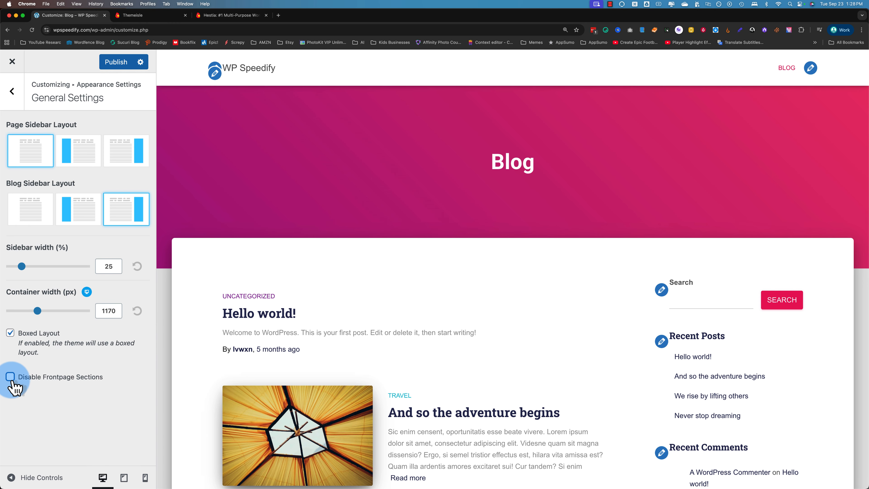
Step: Compare the homepage preview with Disable Frontpage Sections turned on and off, leaving the option off
{"action": "left_click", "coordinate": [263, 76]}
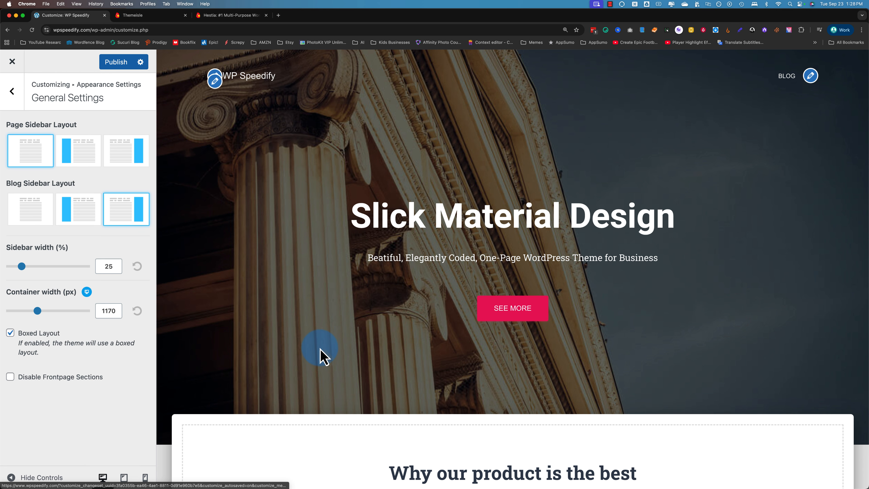
{"action": "scroll", "coordinate": [321, 356], "scroll_direction": "down", "scroll_amount": 5}
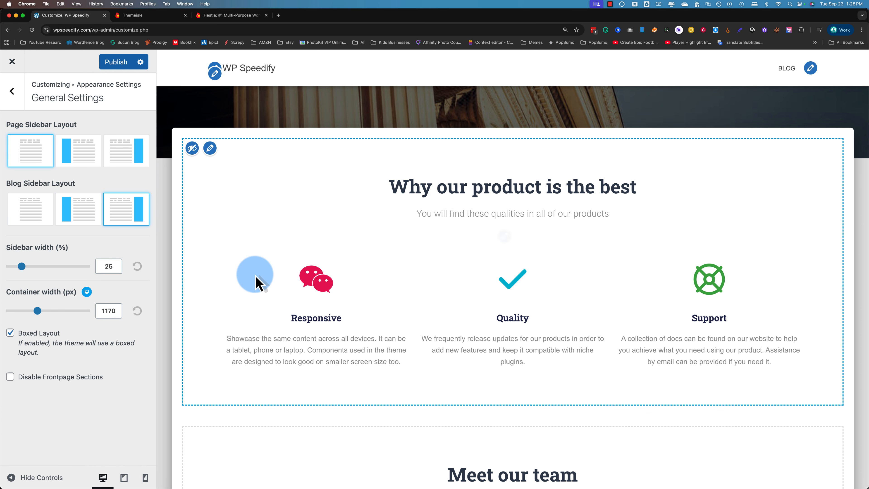
{"action": "scroll", "coordinate": [260, 291], "scroll_direction": "down", "scroll_amount": 4}
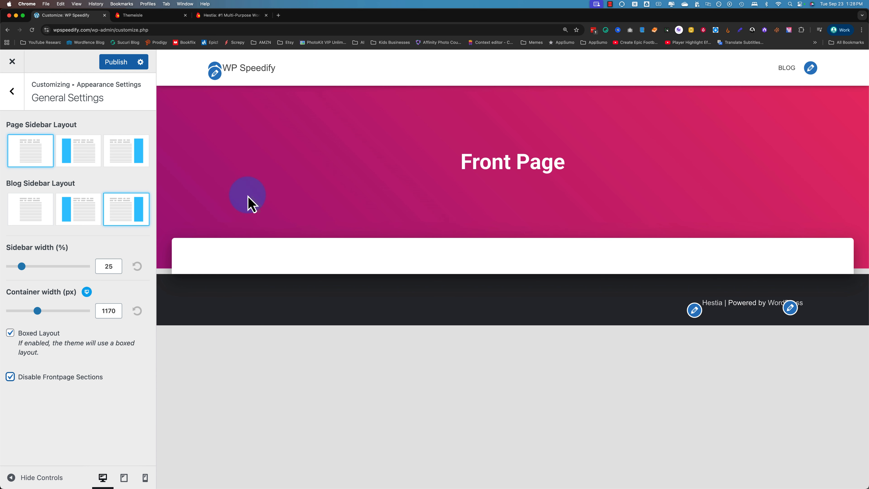
{"action": "left_click", "coordinate": [10, 378]}
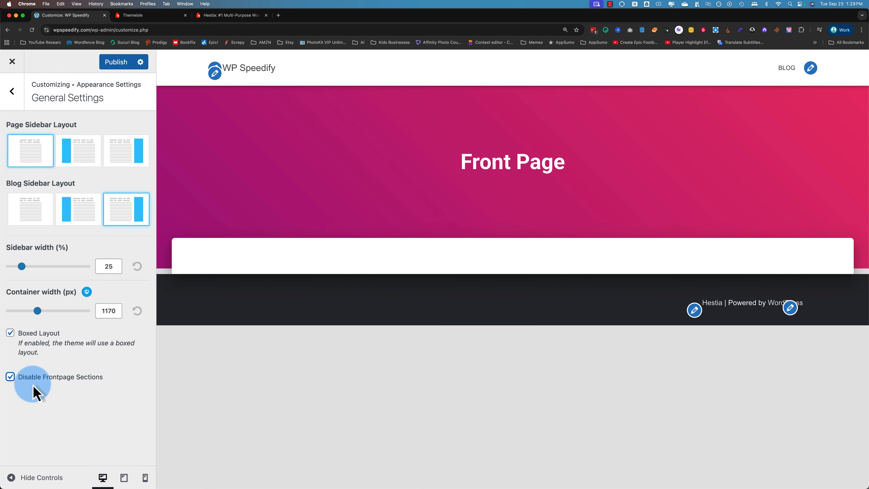
{"action": "left_click", "coordinate": [11, 379]}
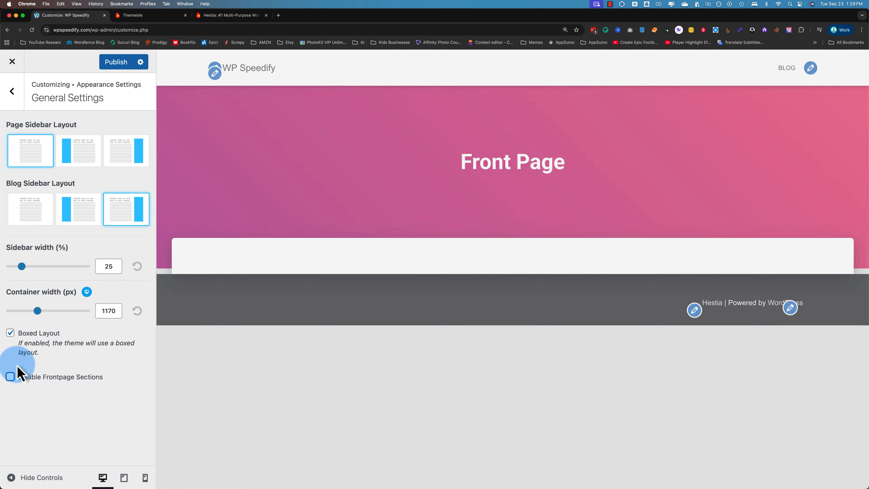
Step: Open the Typography appearance settings and review the section headings down the homepage preview
{"action": "left_click", "coordinate": [14, 91]}
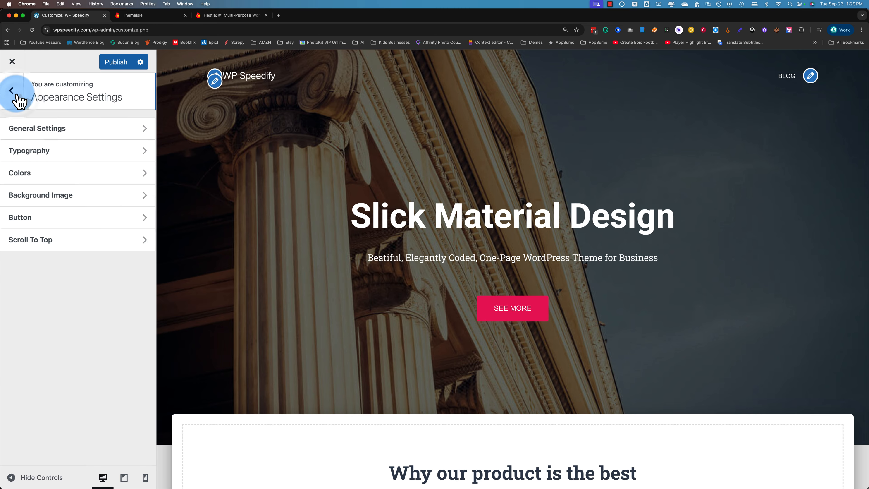
{"action": "left_click", "coordinate": [74, 158]}
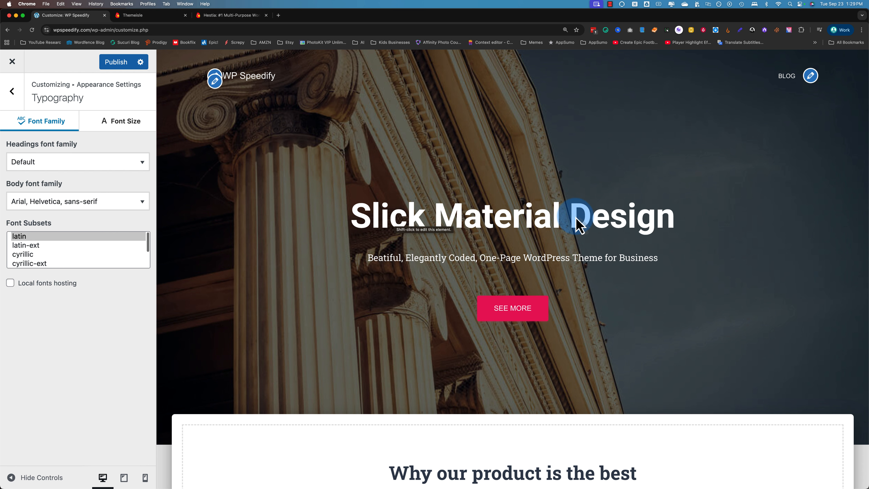
{"action": "scroll", "coordinate": [427, 318], "scroll_direction": "down", "scroll_amount": 5}
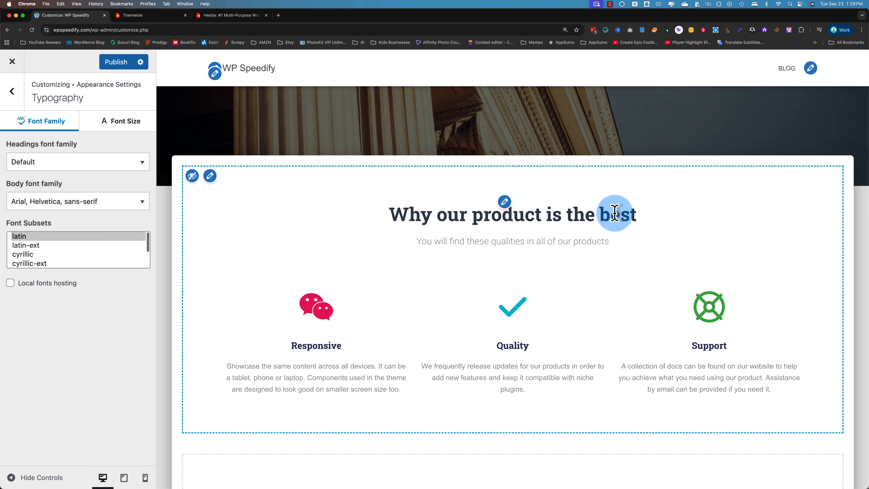
{"action": "scroll", "coordinate": [465, 325], "scroll_direction": "down", "scroll_amount": 5}
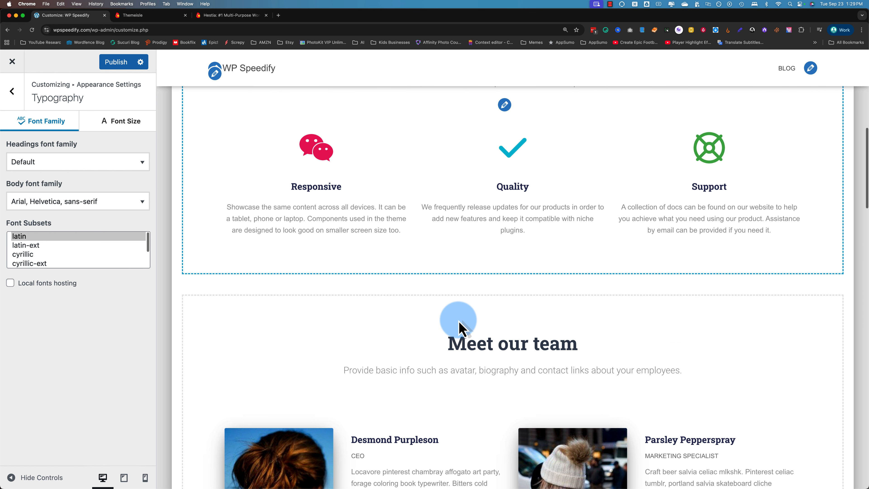
{"action": "scroll", "coordinate": [542, 343], "scroll_direction": "down", "scroll_amount": 10}
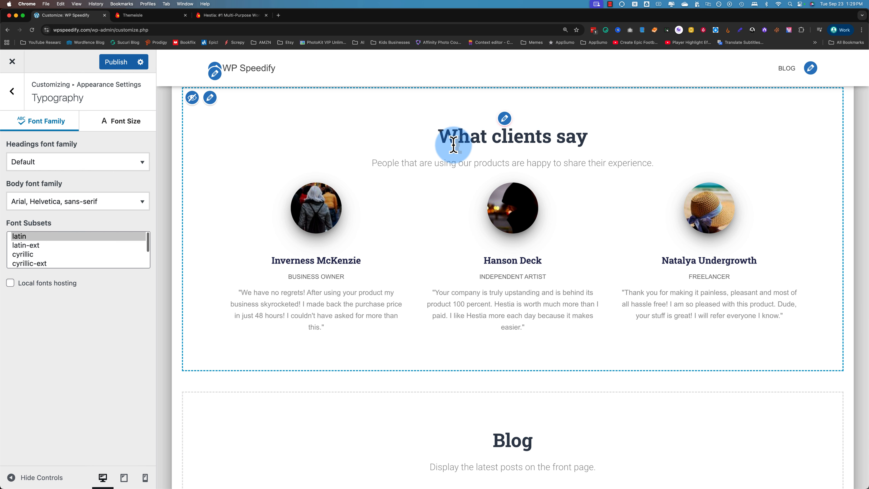
Step: Try Garamond, serif as the Headings font family on the homepage, then restore Default
{"action": "left_click", "coordinate": [83, 166]}
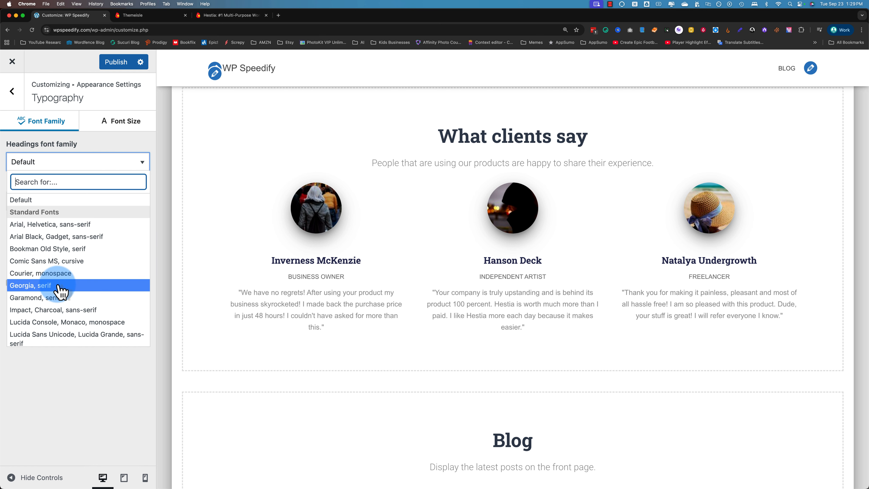
{"action": "left_click", "coordinate": [33, 298]}
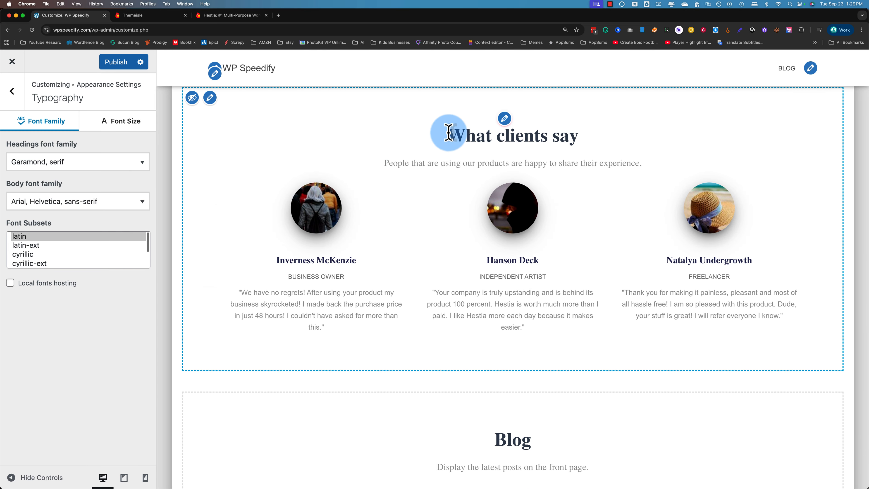
{"action": "left_click_drag", "start_coordinate": [450, 134], "coordinate": [582, 143]}
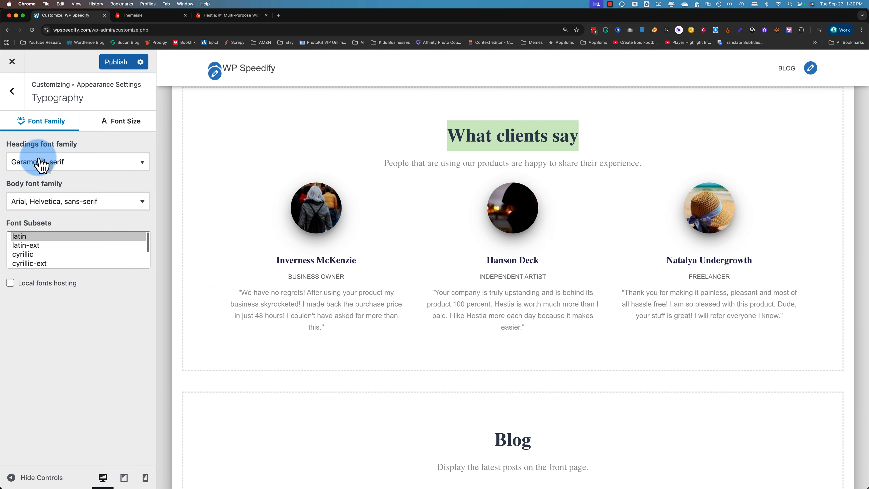
{"action": "left_click", "coordinate": [56, 164]}
{"action": "left_click", "coordinate": [39, 200]}
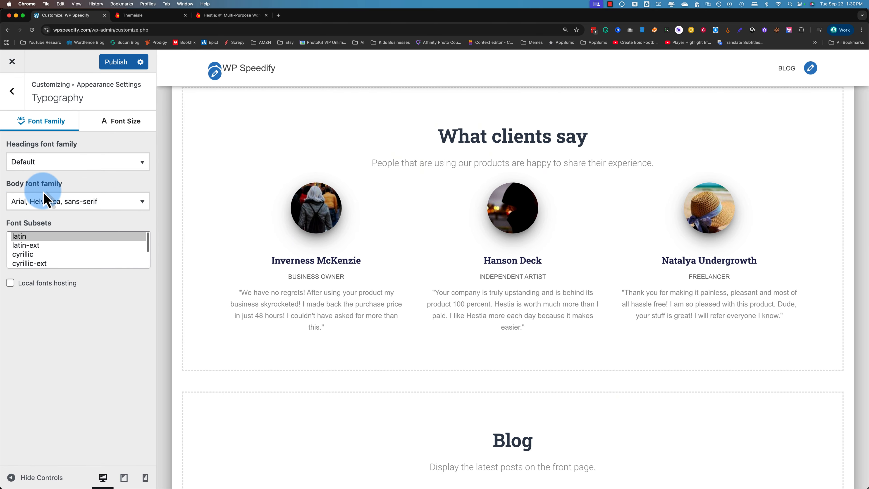
Step: Try Georgia, serif as the Body font family, checking the Responsive feature text, then restore Arial, Helvetica, sans-serif
{"action": "left_click", "coordinate": [103, 205]}
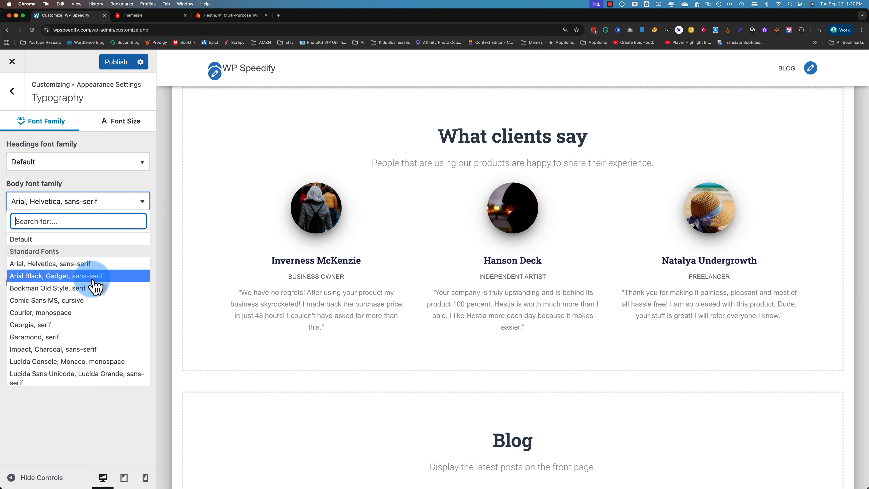
{"action": "left_click_drag", "start_coordinate": [180, 284], "coordinate": [357, 337]}
{"action": "scroll", "coordinate": [475, 320], "scroll_direction": "up", "scroll_amount": 10}
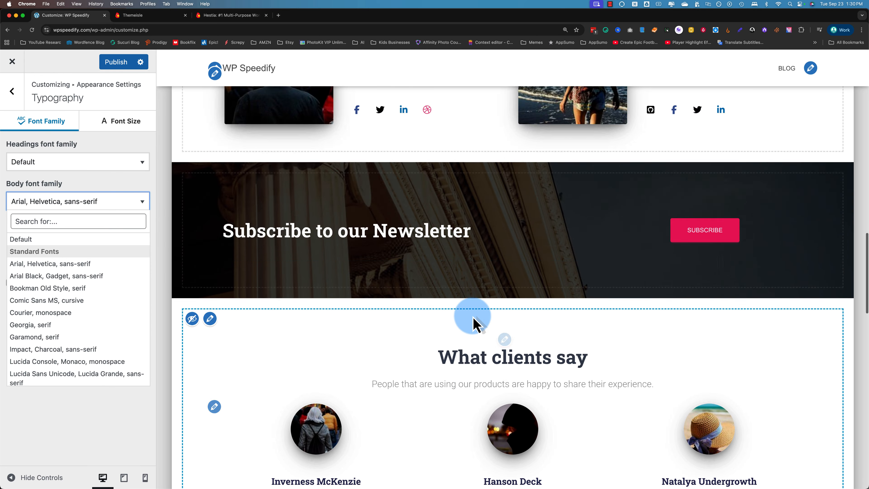
{"action": "left_click_drag", "start_coordinate": [356, 176], "coordinate": [494, 209]}
{"action": "scroll", "coordinate": [487, 256], "scroll_direction": "up", "scroll_amount": 20}
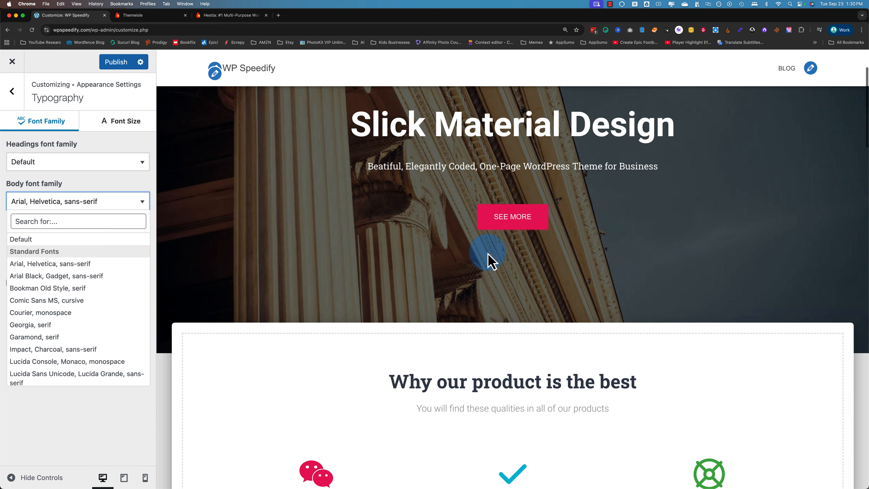
{"action": "scroll", "coordinate": [488, 258], "scroll_direction": "down", "scroll_amount": 7}
{"action": "left_click_drag", "start_coordinate": [231, 303], "coordinate": [378, 326]}
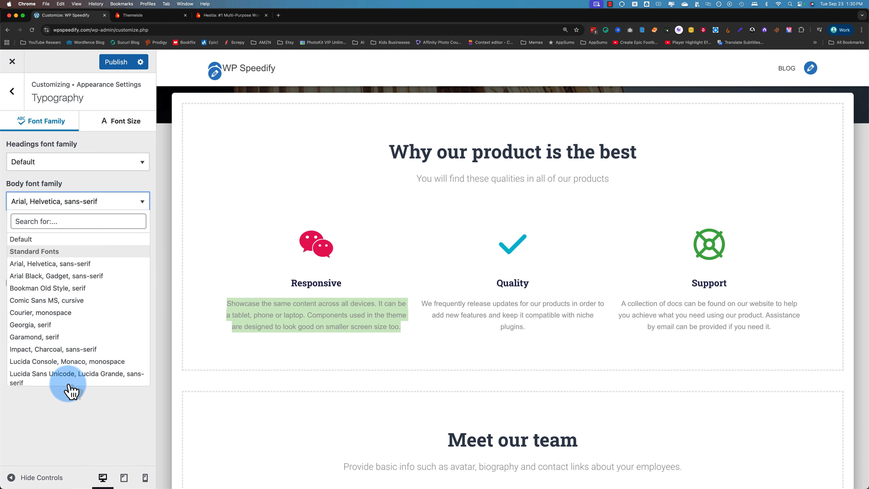
{"action": "left_click", "coordinate": [37, 328]}
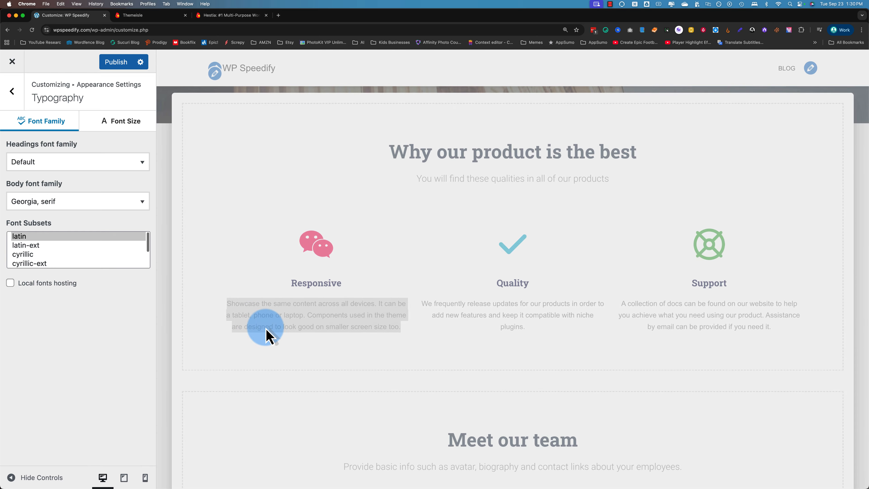
{"action": "left_click_drag", "start_coordinate": [228, 303], "coordinate": [285, 314]}
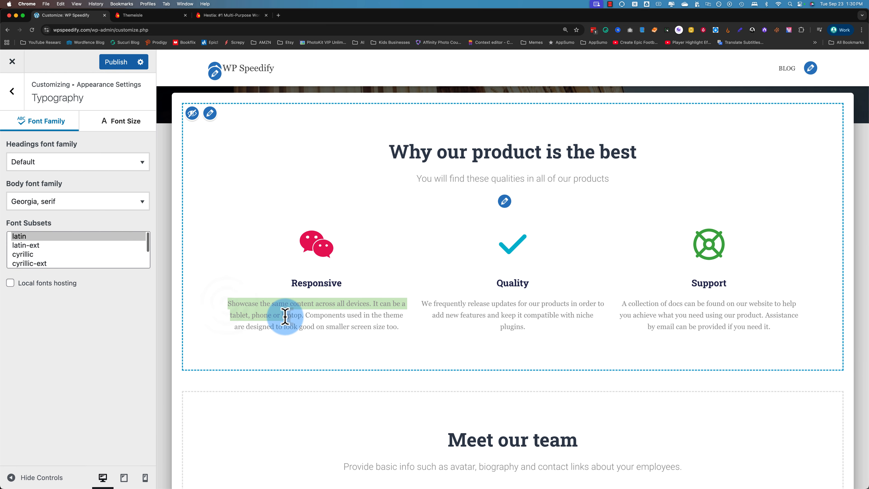
{"action": "left_click", "coordinate": [52, 215]}
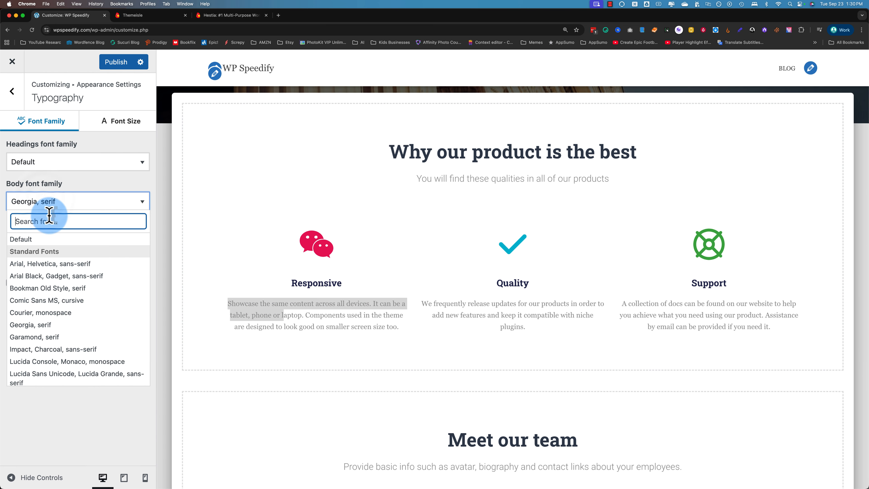
{"action": "left_click", "coordinate": [47, 262]}
Step: Keep latin selected under Font Subsets and enable Local fonts hosting
{"action": "left_click", "coordinate": [36, 237]}
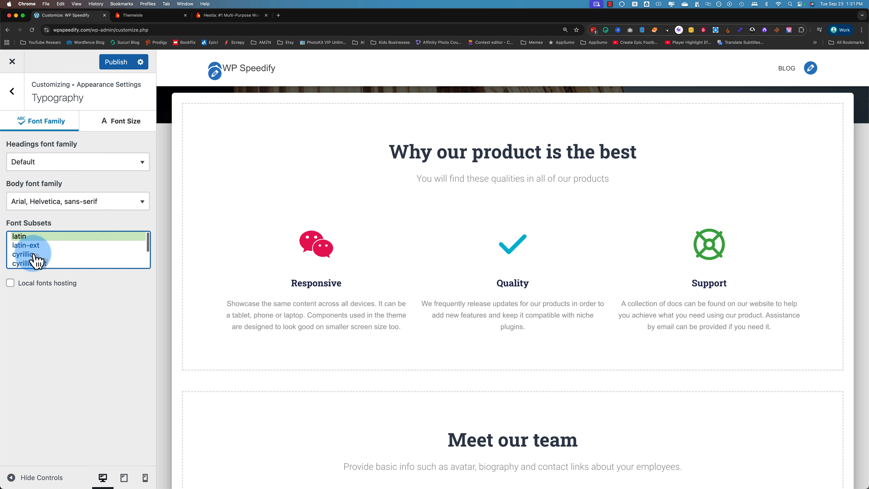
{"action": "scroll", "coordinate": [26, 239], "scroll_direction": "up", "scroll_amount": 2}
{"action": "left_click", "coordinate": [30, 235]}
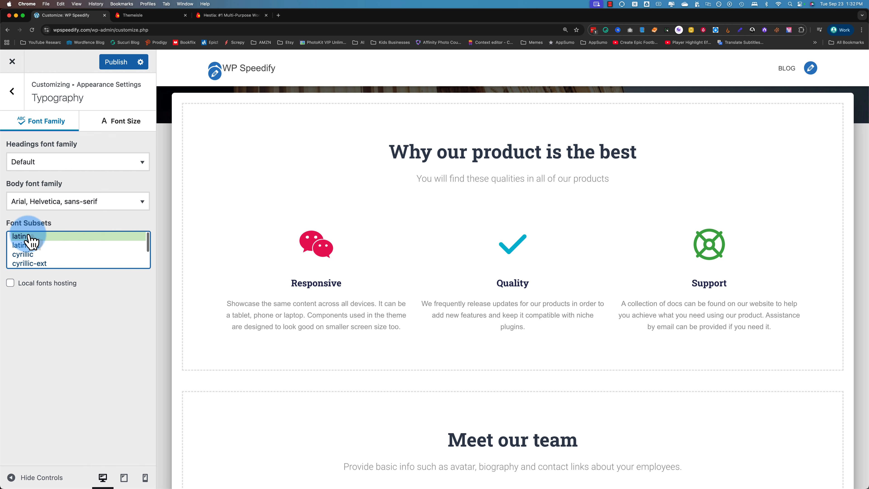
{"action": "scroll", "coordinate": [34, 264], "scroll_direction": "down", "scroll_amount": 3}
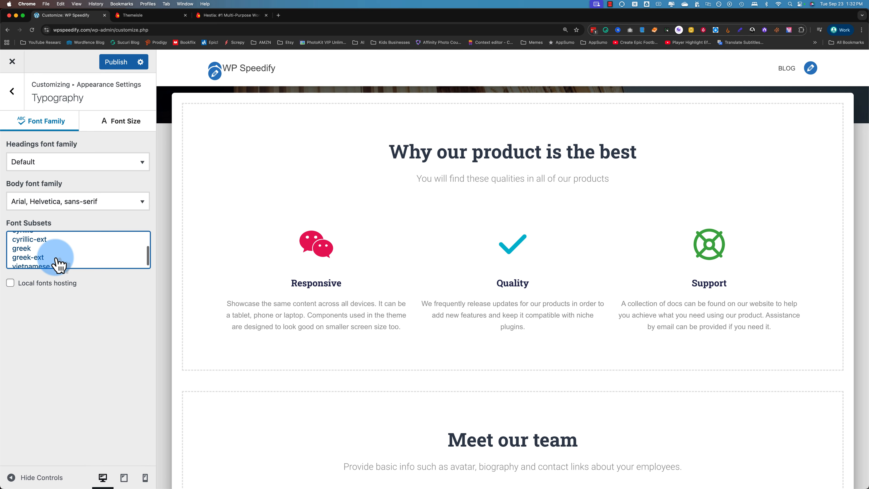
{"action": "scroll", "coordinate": [59, 266], "scroll_direction": "up", "scroll_amount": 3}
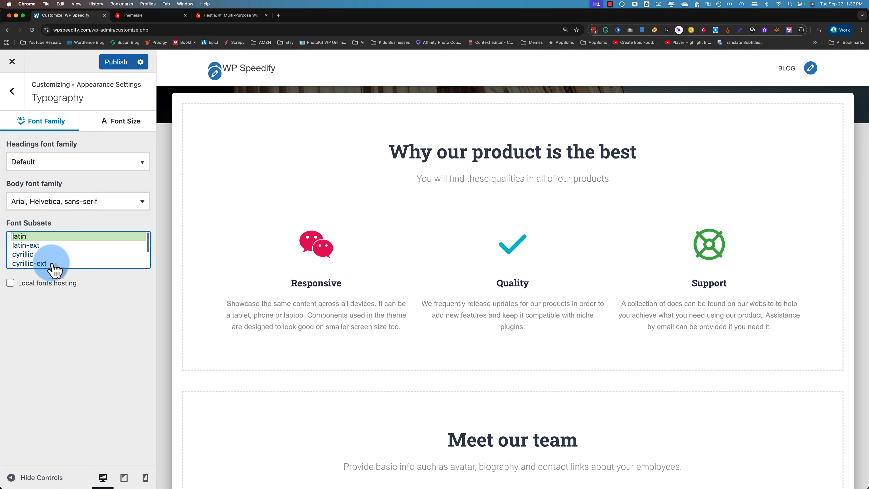
{"action": "left_click", "coordinate": [11, 284]}
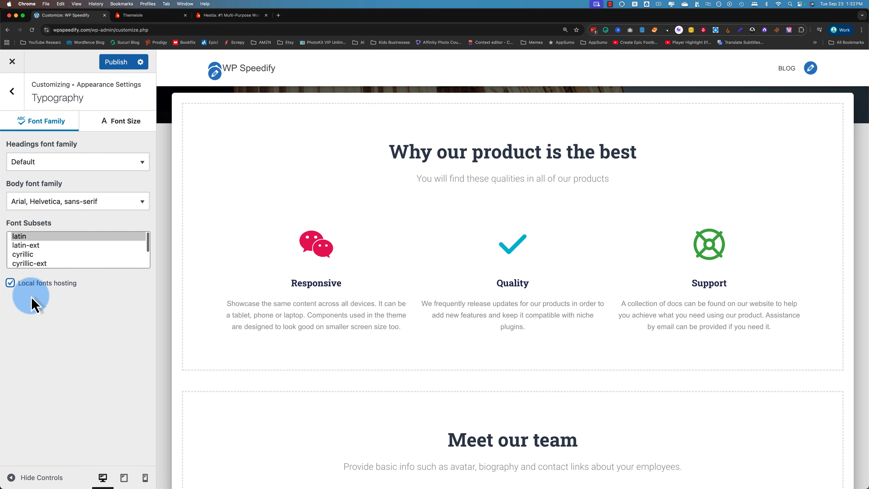
Step: Try Posts & Pages font sizes of +7 for Title, +16 for Headings and -12 for Content, resetting each to its default
{"action": "left_click", "coordinate": [116, 128]}
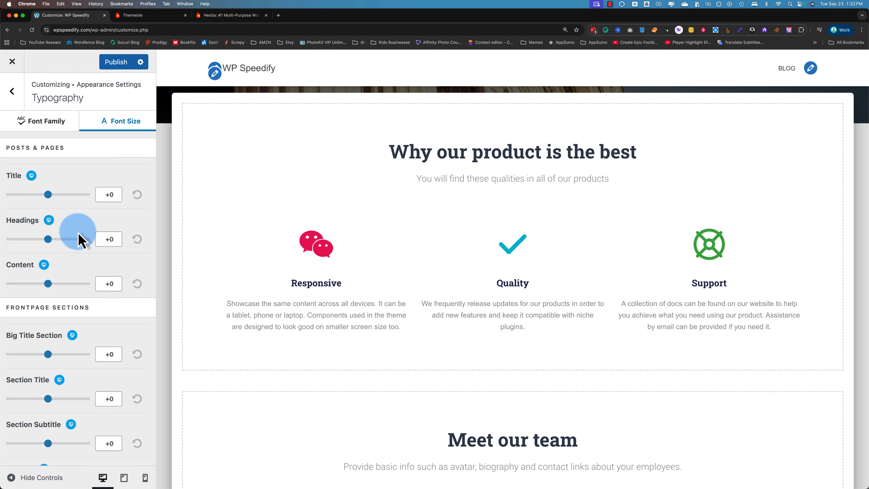
{"action": "scroll", "coordinate": [165, 294], "scroll_direction": "up", "scroll_amount": 10}
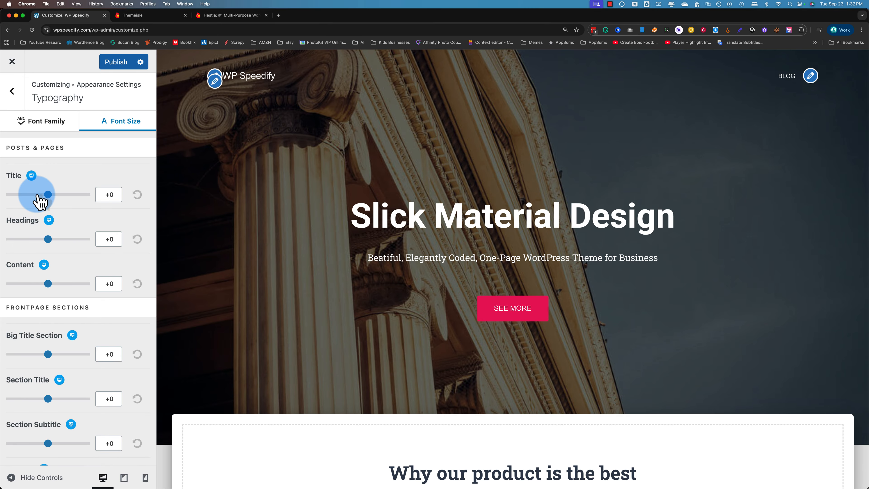
{"action": "left_click_drag", "start_coordinate": [5, 151], "coordinate": [56, 148]}
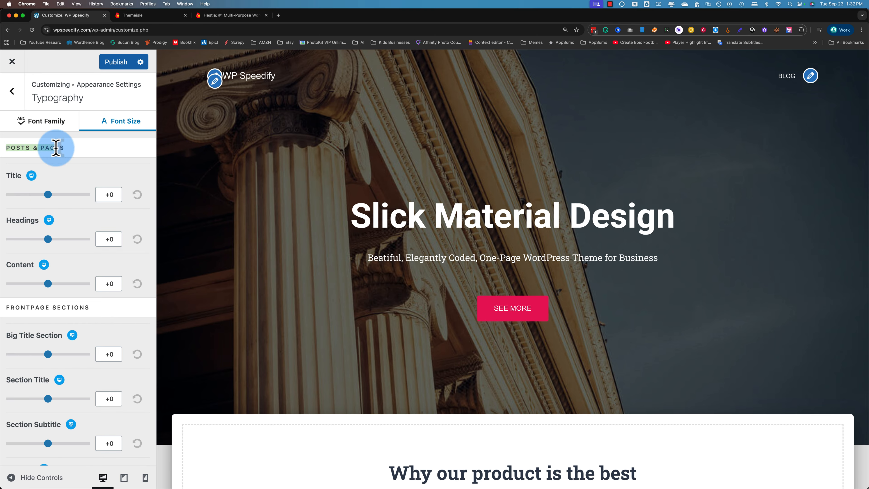
{"action": "mouse_move", "coordinate": [48, 195]}
{"action": "left_mouse_down"}
{"action": "mouse_move", "coordinate": [67, 194]}
{"action": "mouse_move", "coordinate": [58, 194]}
{"action": "left_mouse_up"}
{"action": "left_click", "coordinate": [72, 239]}
{"action": "left_click", "coordinate": [30, 283]}
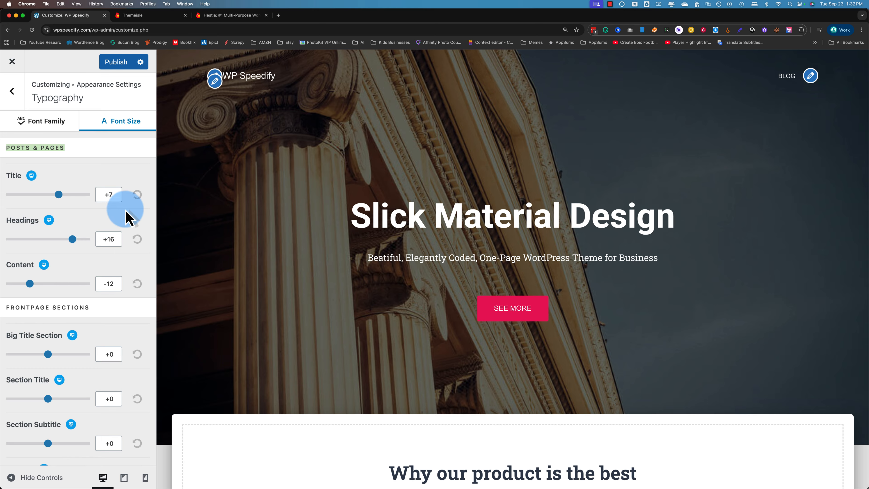
{"action": "left_click", "coordinate": [138, 195]}
{"action": "left_click", "coordinate": [138, 239]}
{"action": "left_click", "coordinate": [137, 284]}
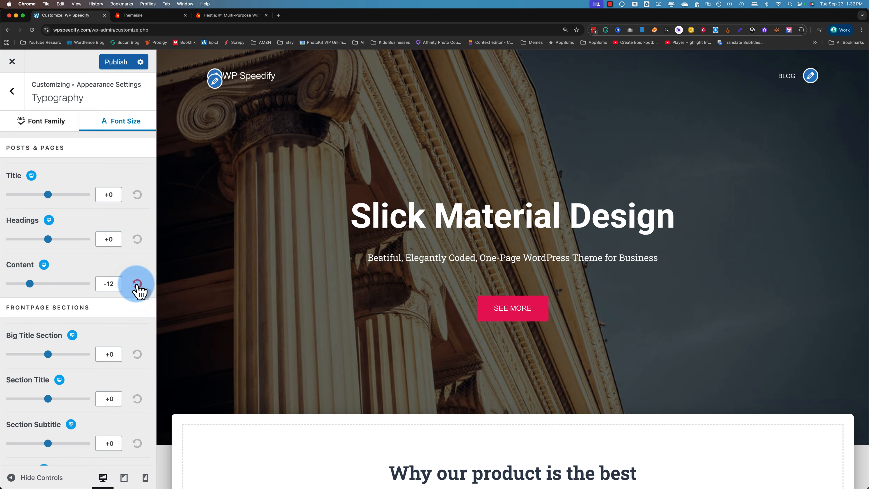
Step: Set the Frontpage Sections font sizes to +14 for Big Title Section, +2 for Section Title and +5 for Section Subtitle
{"action": "scroll", "coordinate": [129, 294], "scroll_direction": "down", "scroll_amount": 3}
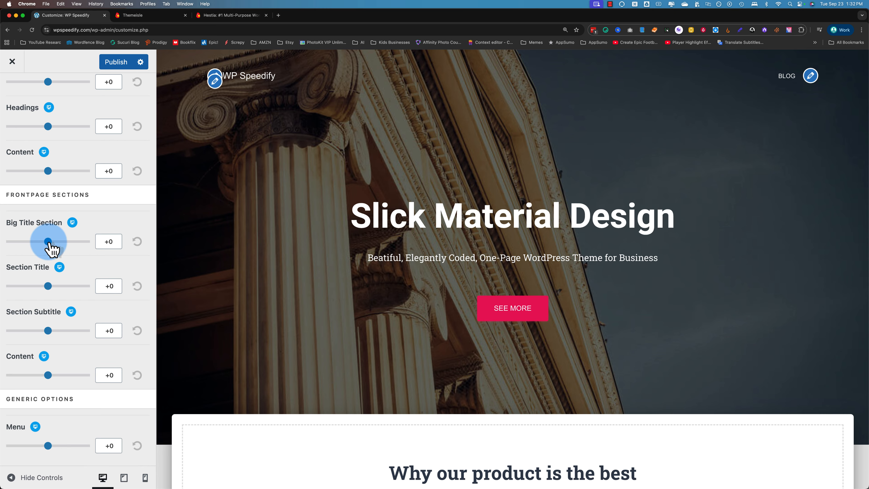
{"action": "left_click_drag", "start_coordinate": [48, 242], "coordinate": [71, 245]}
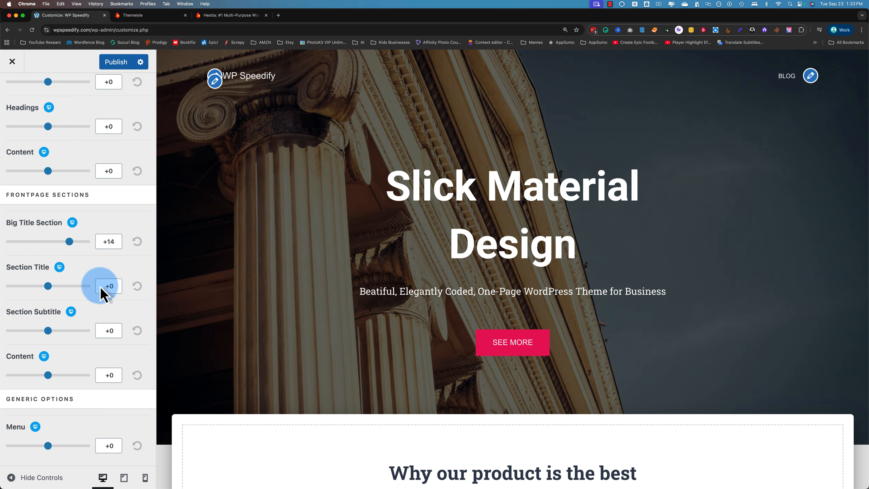
{"action": "scroll", "coordinate": [220, 351], "scroll_direction": "down", "scroll_amount": 1}
{"action": "scroll", "coordinate": [220, 352], "scroll_direction": "down", "scroll_amount": 5}
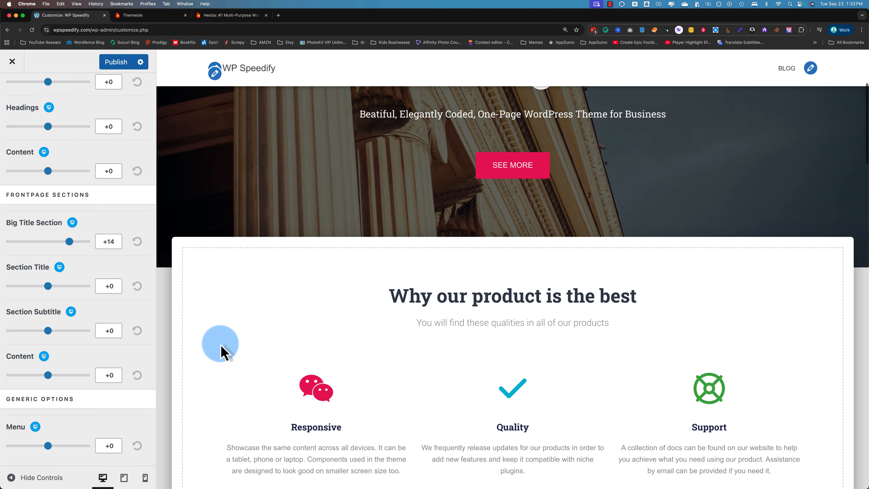
{"action": "mouse_move", "coordinate": [49, 291]}
{"action": "left_mouse_down"}
{"action": "mouse_move", "coordinate": [85, 291]}
{"action": "mouse_move", "coordinate": [34, 291]}
{"action": "mouse_move", "coordinate": [73, 292]}
{"action": "mouse_move", "coordinate": [50, 288]}
{"action": "left_mouse_up"}
{"action": "mouse_move", "coordinate": [48, 330]}
{"action": "left_mouse_down"}
{"action": "mouse_move", "coordinate": [80, 334]}
{"action": "mouse_move", "coordinate": [56, 331]}
{"action": "left_mouse_up"}
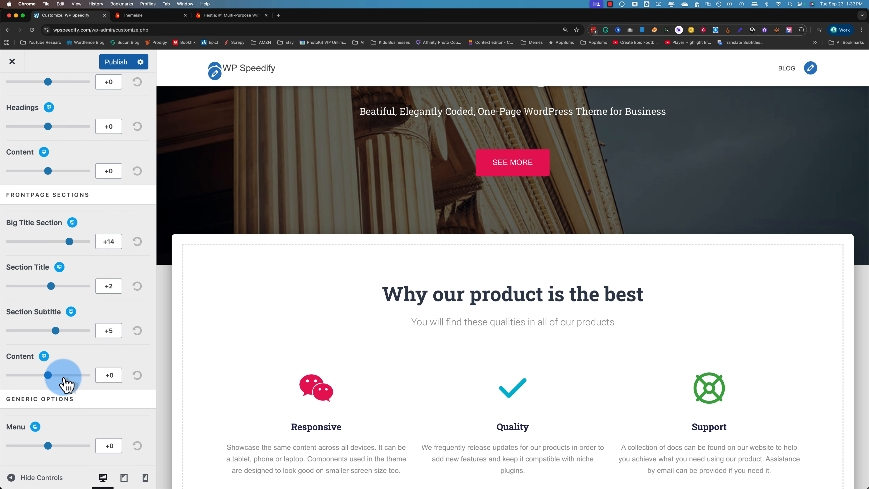
Step: Try +22 for the Frontpage Sections Content font size, then reset all four Frontpage Sections font sizes to their defaults
{"action": "scroll", "coordinate": [244, 360], "scroll_direction": "down", "scroll_amount": 4}
{"action": "left_click_drag", "start_coordinate": [48, 375], "coordinate": [82, 377]}
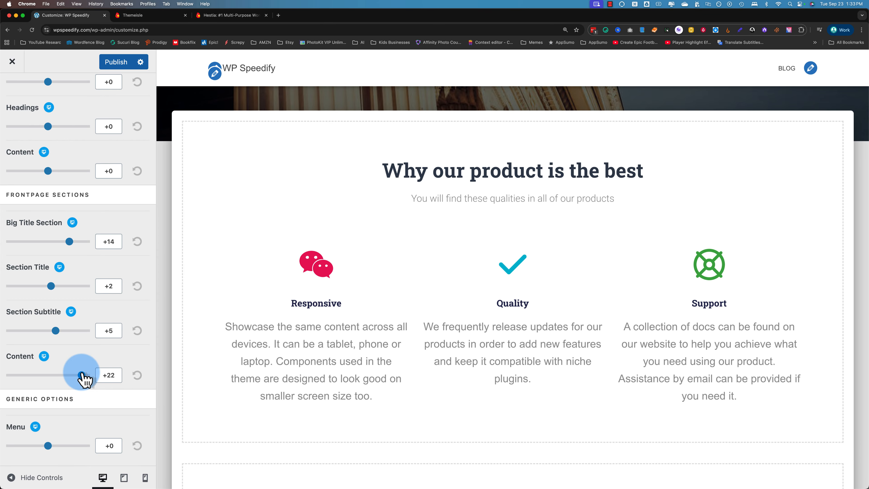
{"action": "left_click", "coordinate": [137, 241]}
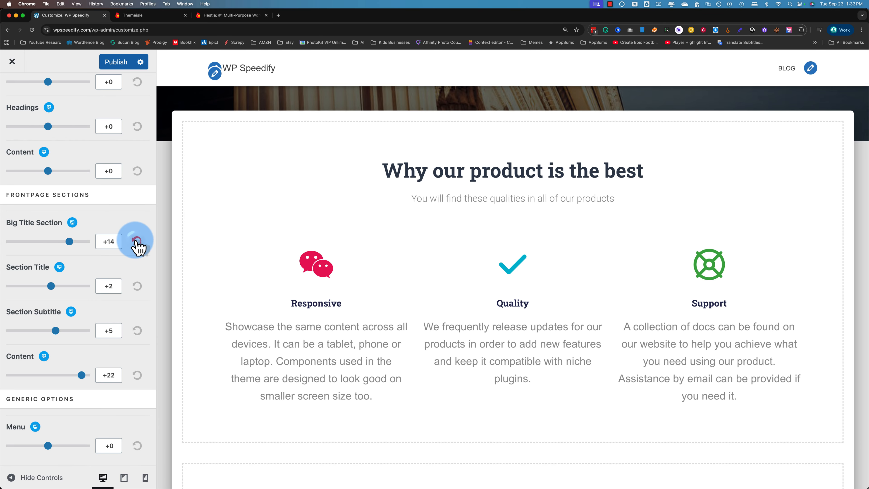
{"action": "left_click", "coordinate": [137, 285]}
{"action": "left_click", "coordinate": [137, 331]}
{"action": "left_click", "coordinate": [137, 374]}
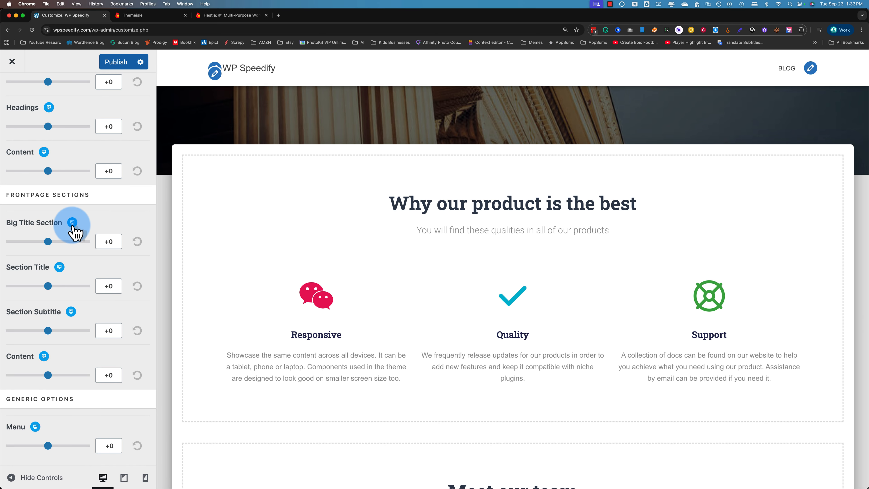
Step: Set the Big Title Section font size to +25 for tablet and -20 for mobile
{"action": "scroll", "coordinate": [277, 268], "scroll_direction": "up", "scroll_amount": 7}
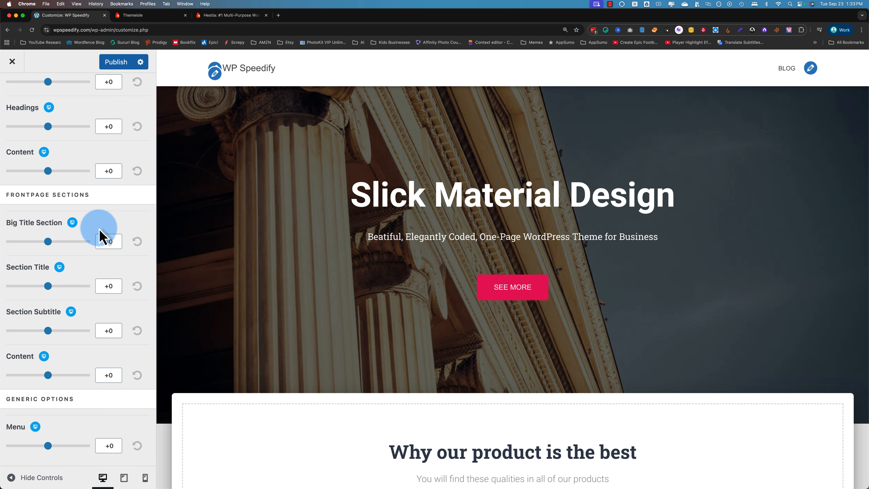
{"action": "left_click", "coordinate": [72, 223]}
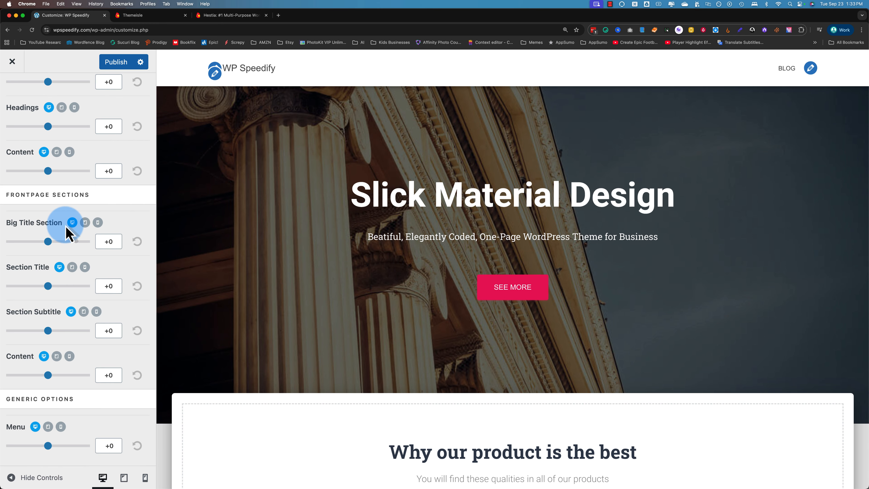
{"action": "left_click", "coordinate": [85, 223]}
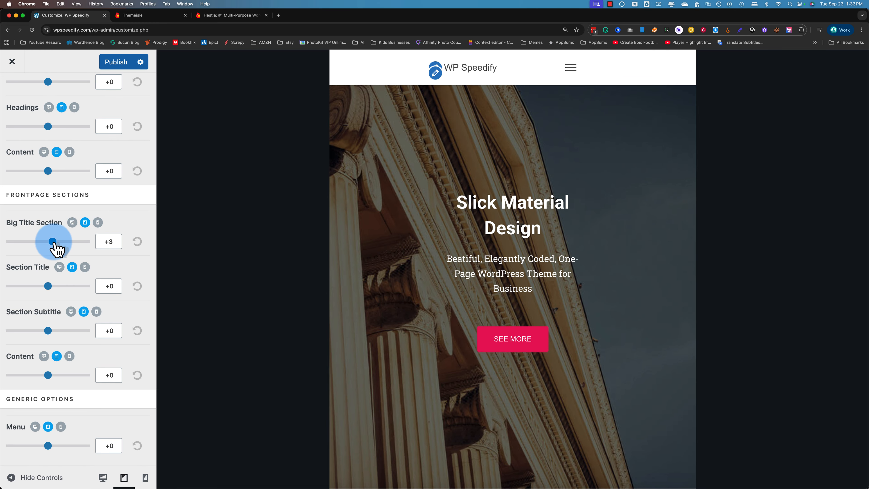
{"action": "left_click_drag", "start_coordinate": [54, 244], "coordinate": [95, 250]}
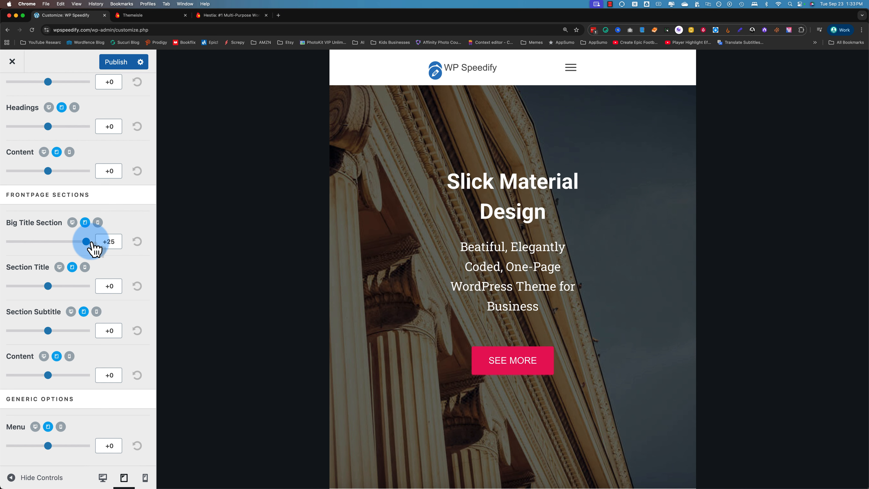
{"action": "left_click", "coordinate": [98, 223]}
{"action": "left_click_drag", "start_coordinate": [51, 244], "coordinate": [20, 253]}
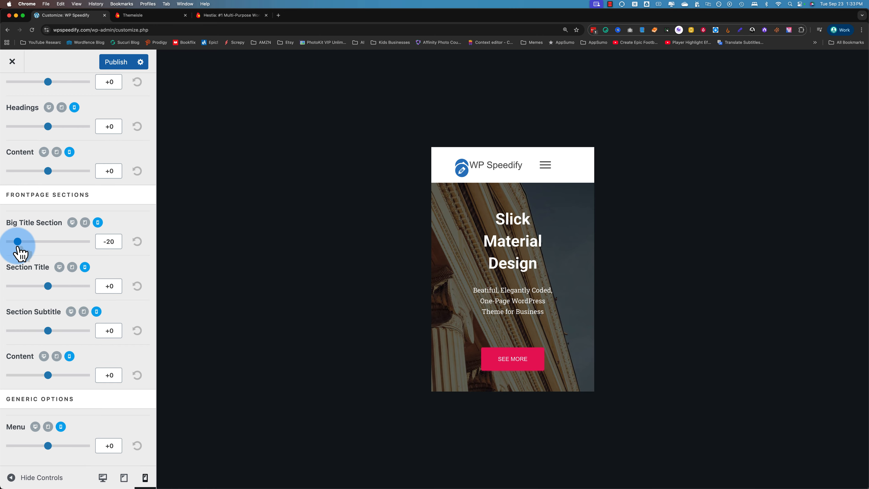
Step: Compare the Big Title Section font size across the desktop, tablet and mobile previews, ending on desktop
{"action": "left_click", "coordinate": [73, 223]}
{"action": "left_click", "coordinate": [106, 239]}
{"action": "left_click", "coordinate": [97, 222]}
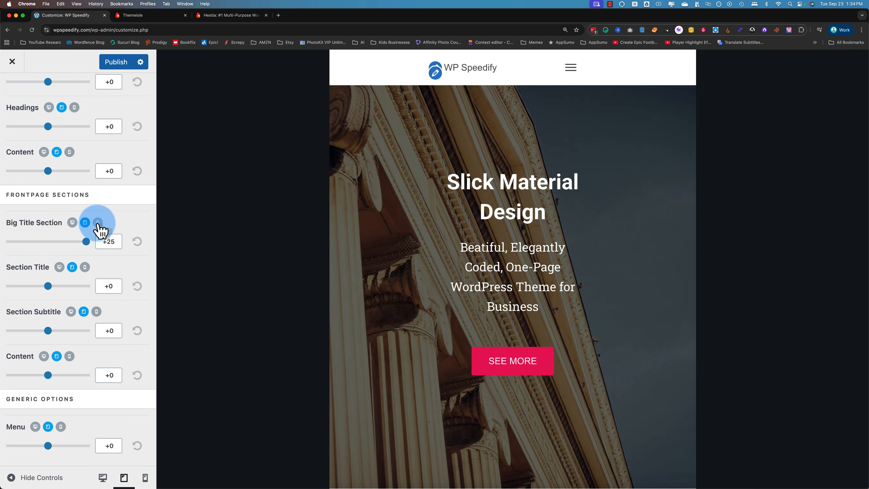
{"action": "left_click", "coordinate": [105, 241]}
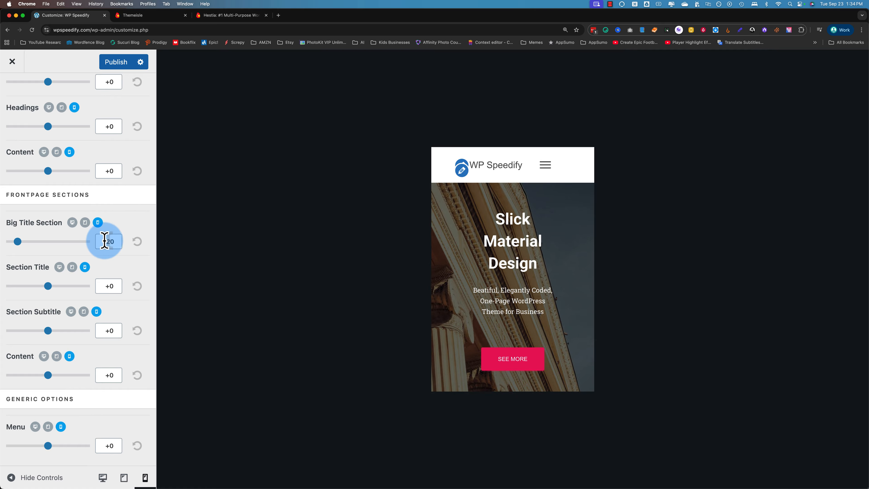
{"action": "left_click", "coordinate": [84, 223]}
{"action": "left_click", "coordinate": [72, 223]}
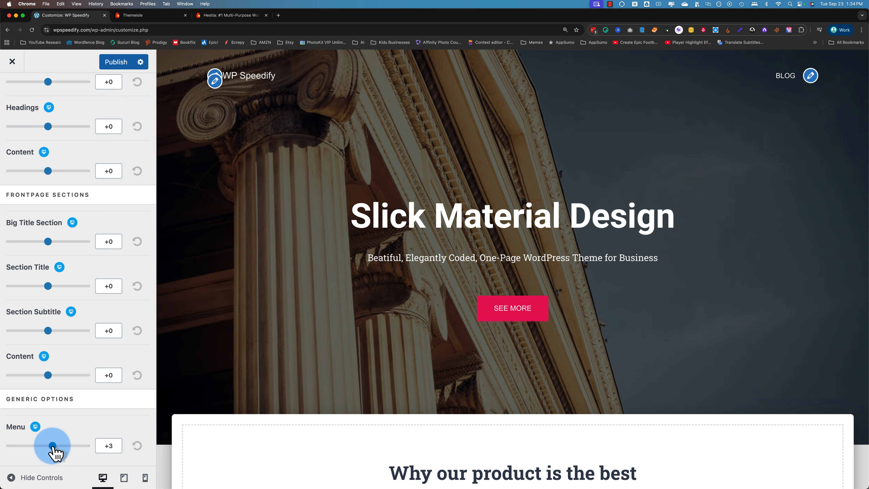
Step: Try a Menu font size of +3, reset it to the default and publish the changes
{"action": "mouse_move", "coordinate": [66, 445]}
{"action": "left_mouse_down"}
{"action": "mouse_move", "coordinate": [101, 446]}
{"action": "mouse_move", "coordinate": [35, 446]}
{"action": "mouse_move", "coordinate": [78, 446]}
{"action": "mouse_move", "coordinate": [62, 446]}
{"action": "left_mouse_up"}
{"action": "left_click", "coordinate": [116, 445]}
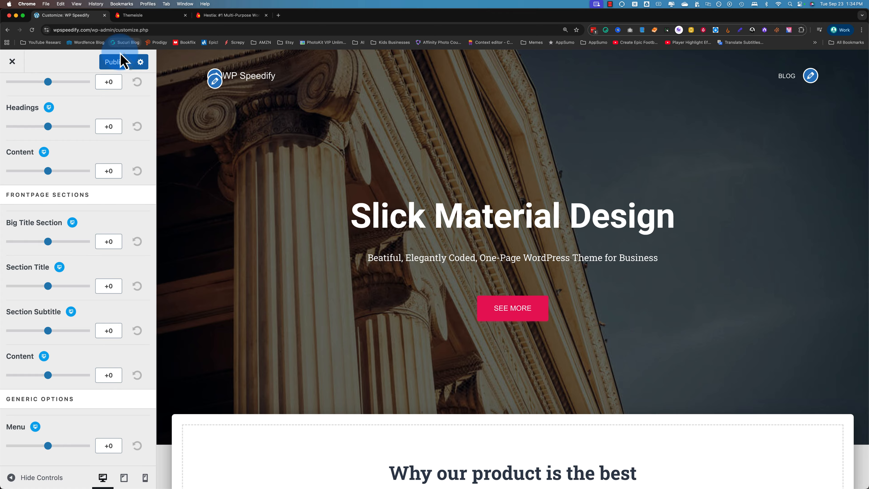
{"action": "left_click", "coordinate": [109, 165]}
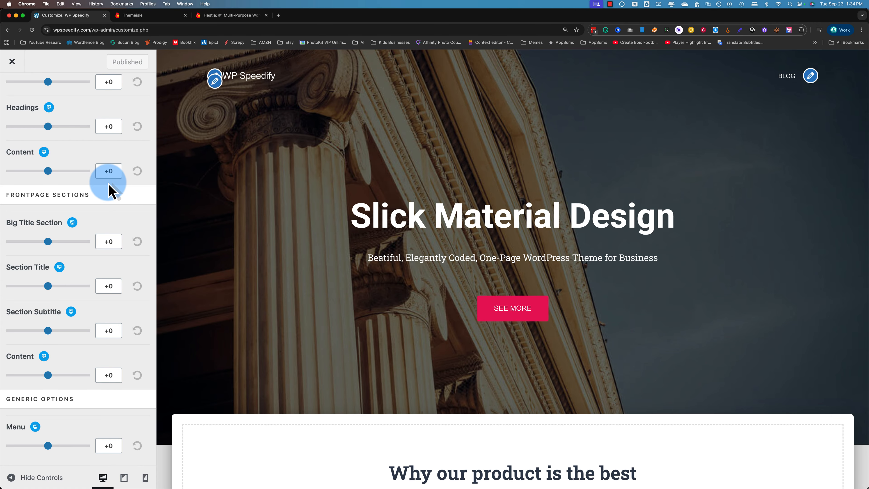
Step: Leave Typography and open the Colors section of Appearance Settings
{"action": "scroll", "coordinate": [109, 188], "scroll_direction": "up", "scroll_amount": 5}
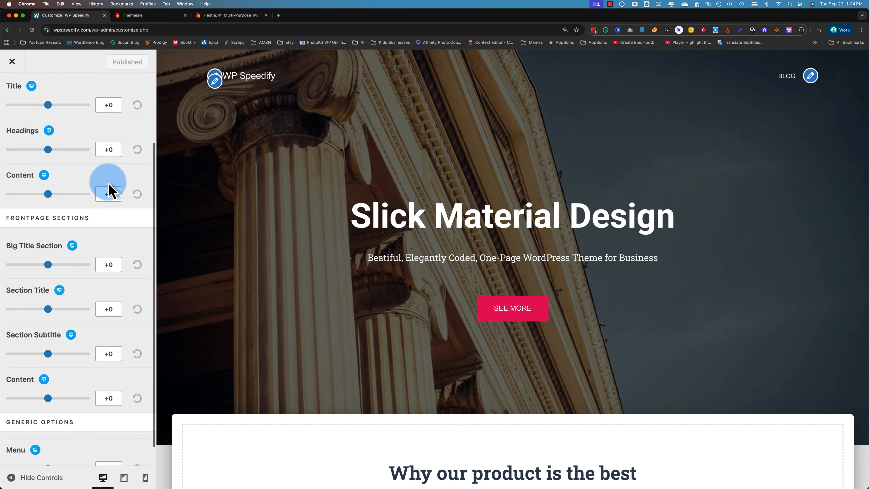
{"action": "left_click", "coordinate": [16, 98]}
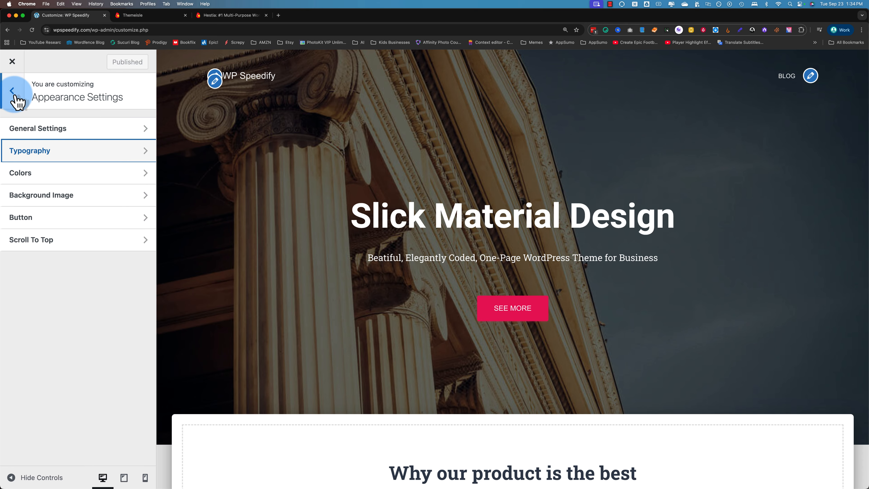
{"action": "left_click", "coordinate": [39, 175]}
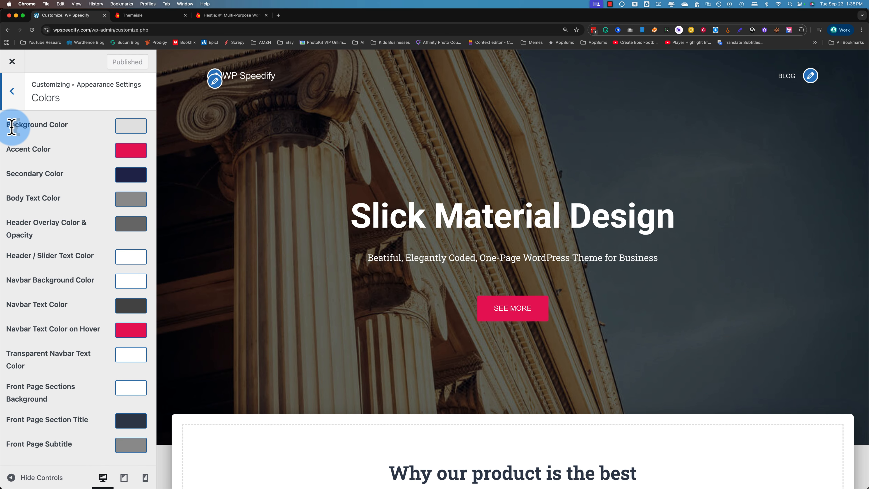
Step: Try #e50000 as the Background Color around the front page sections, then restore the default
{"action": "left_click_drag", "start_coordinate": [7, 124], "coordinate": [76, 126]}
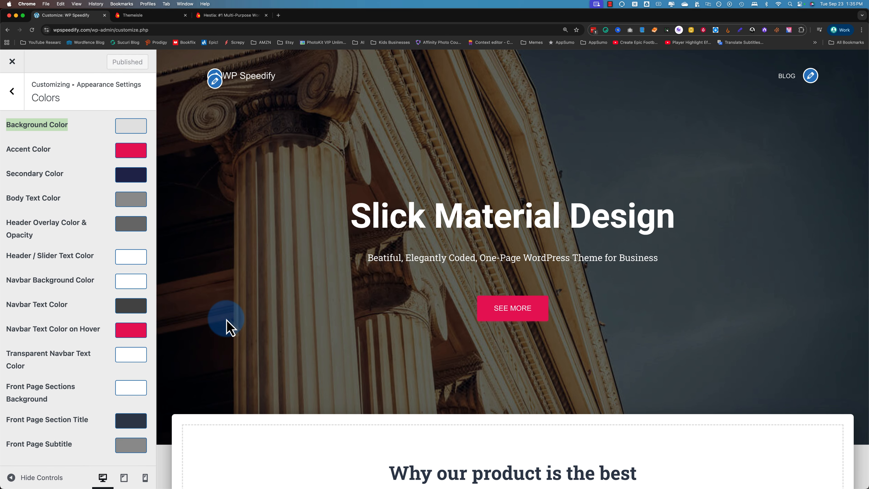
{"action": "scroll", "coordinate": [228, 326], "scroll_direction": "down", "scroll_amount": 5}
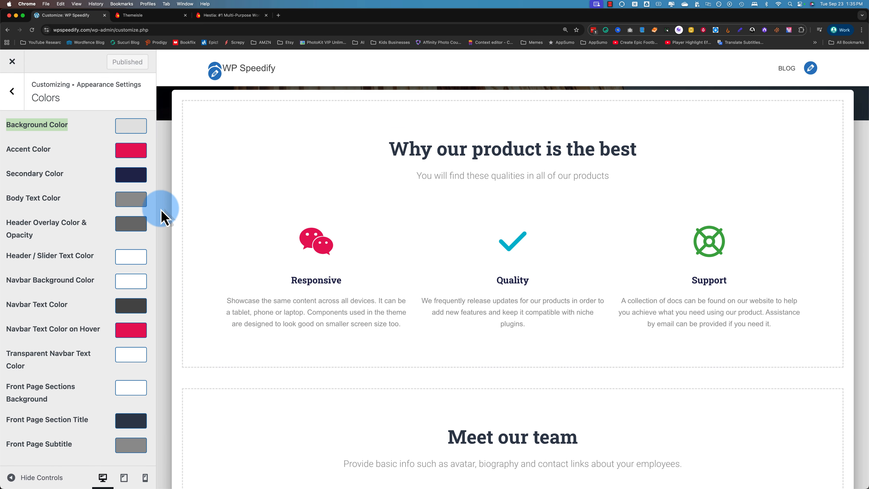
{"action": "left_click", "coordinate": [130, 126]}
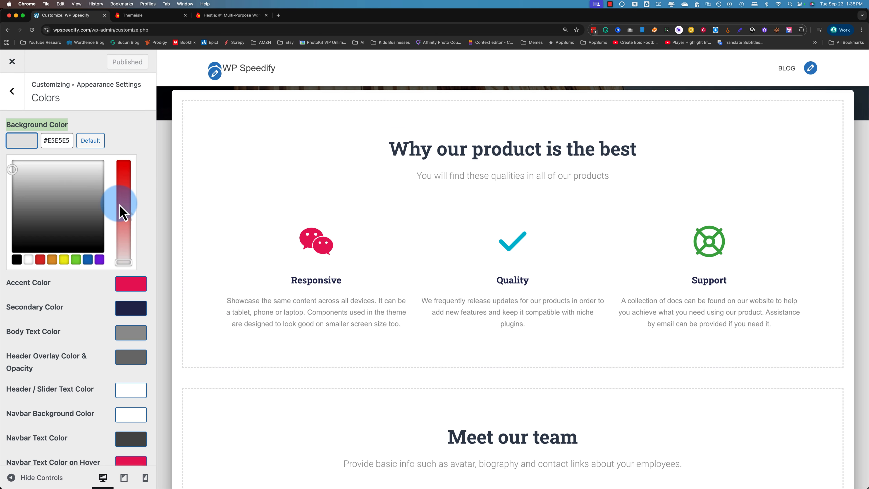
{"action": "left_click_drag", "start_coordinate": [122, 213], "coordinate": [123, 181]}
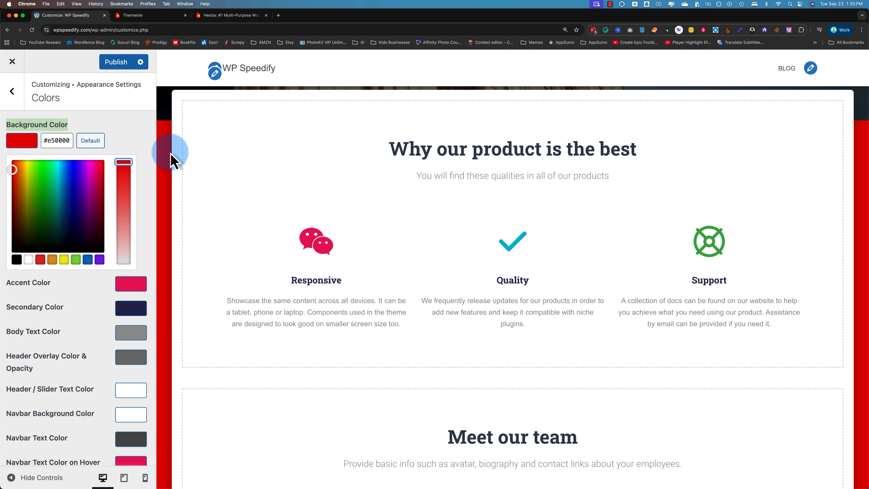
{"action": "left_click", "coordinate": [89, 141]}
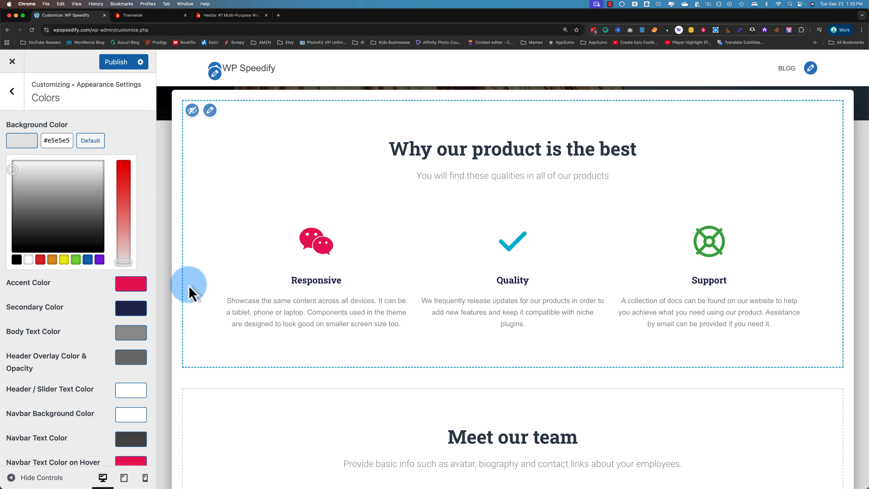
Step: Try #49ff21 as the Accent Color, checking the Subscribe button in the newsletter section, then restore the default
{"action": "scroll", "coordinate": [273, 282], "scroll_direction": "up", "scroll_amount": 8}
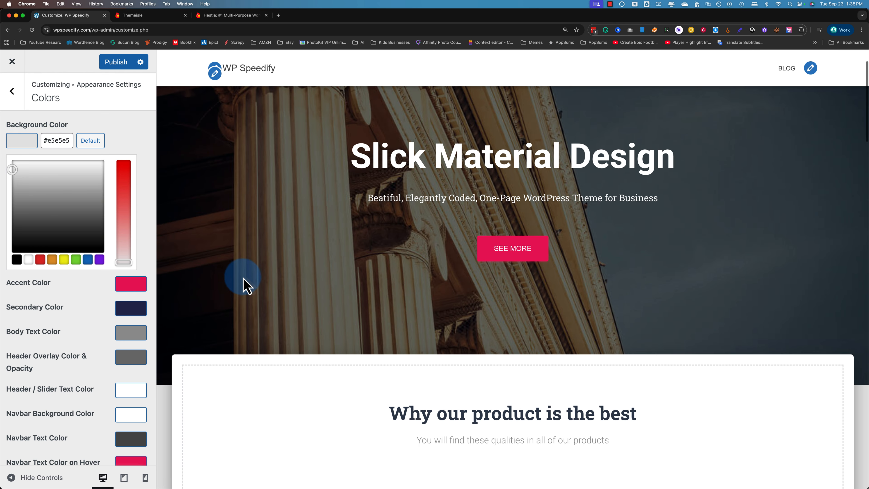
{"action": "scroll", "coordinate": [434, 339], "scroll_direction": "down", "scroll_amount": 10}
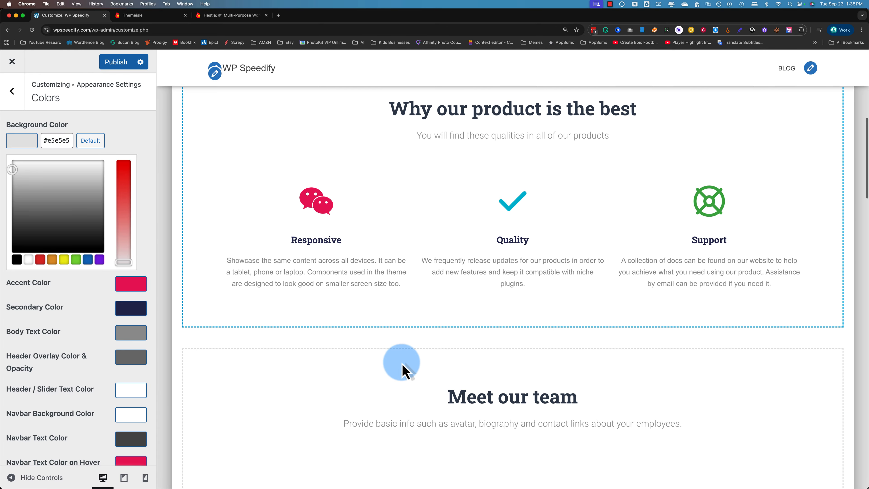
{"action": "scroll", "coordinate": [352, 390], "scroll_direction": "down", "scroll_amount": 10}
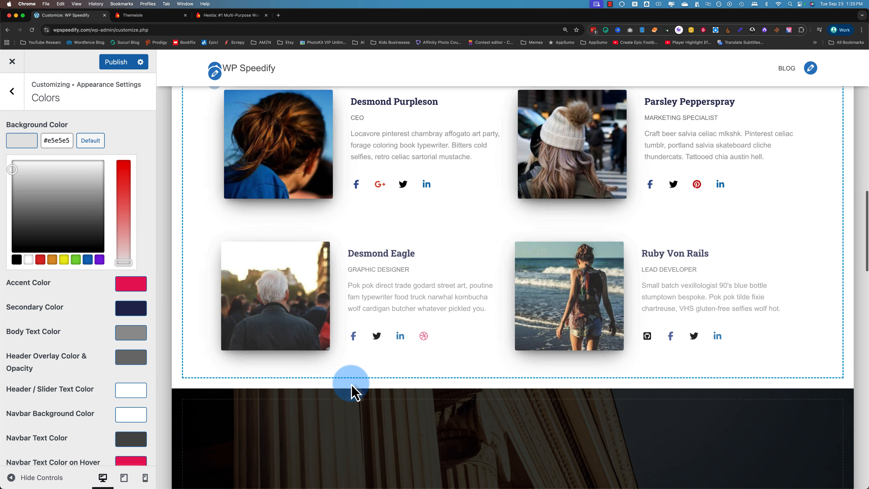
{"action": "scroll", "coordinate": [353, 390], "scroll_direction": "up", "scroll_amount": 6}
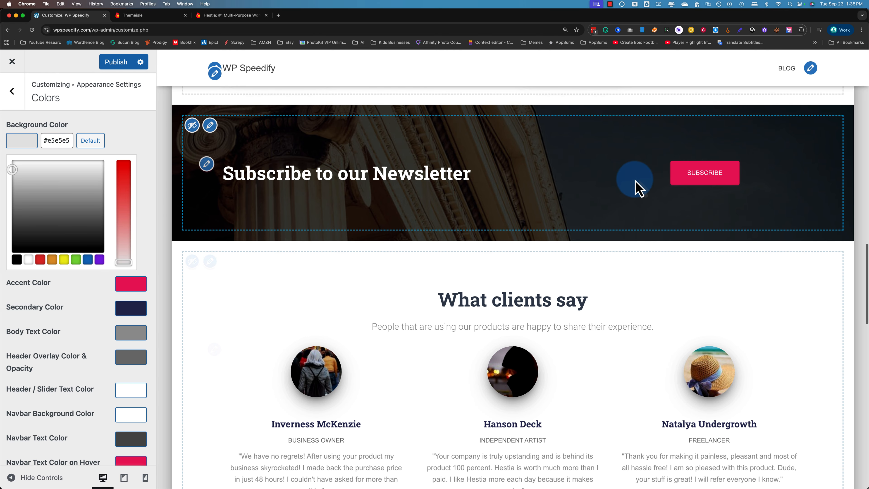
{"action": "left_click", "coordinate": [138, 284]}
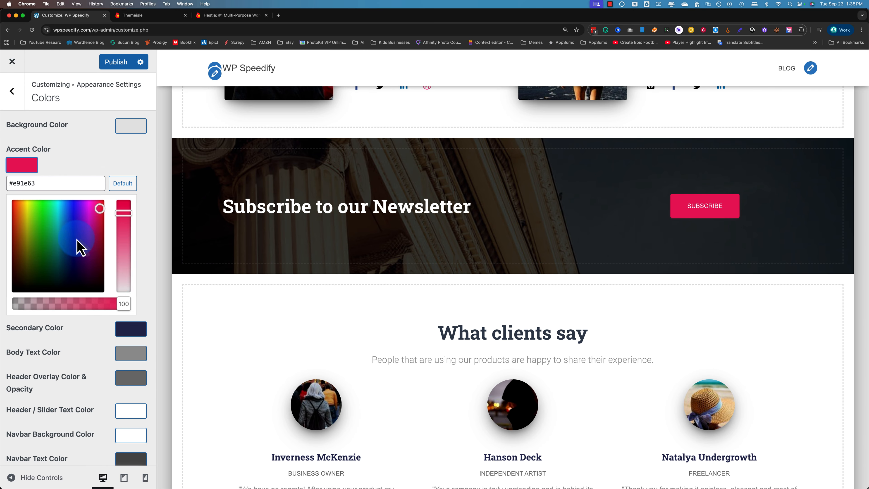
{"action": "left_click_drag", "start_coordinate": [79, 246], "coordinate": [40, 199]}
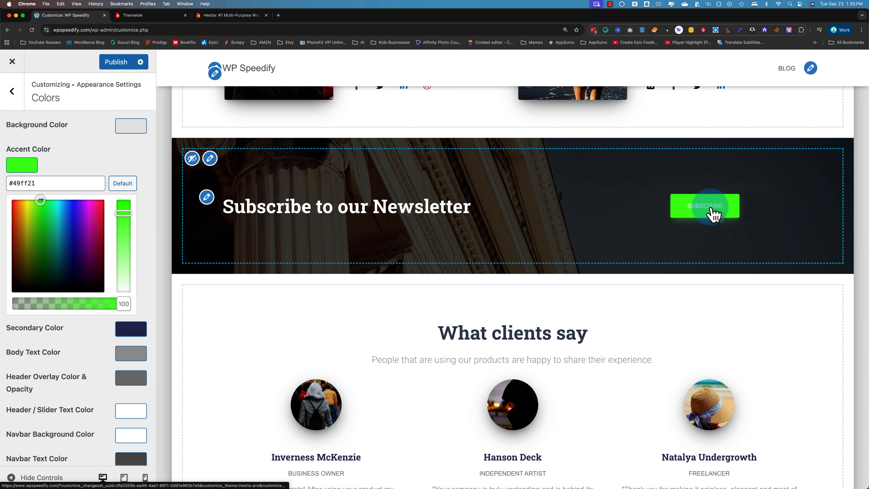
{"action": "left_click", "coordinate": [123, 183]}
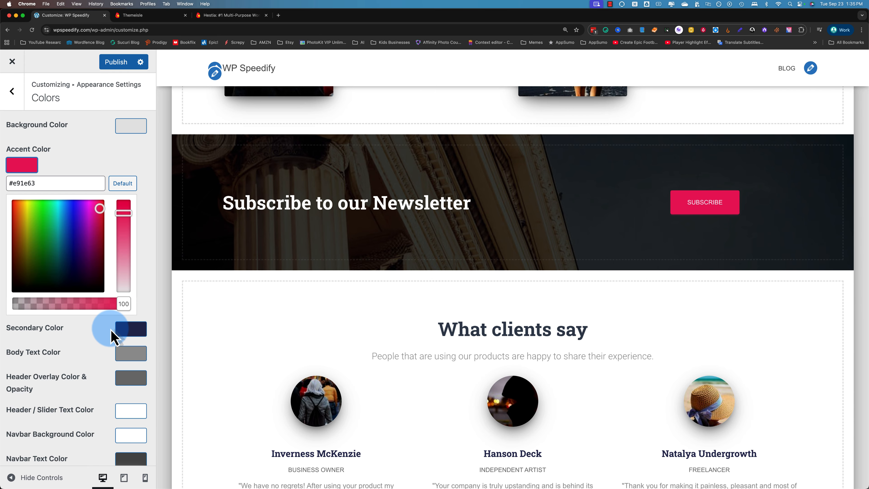
Step: Try #54253b, #12318e and #3f8705 as the Secondary Color, checking the testimonial and blog headings, then restore the default
{"action": "left_click", "coordinate": [130, 330]}
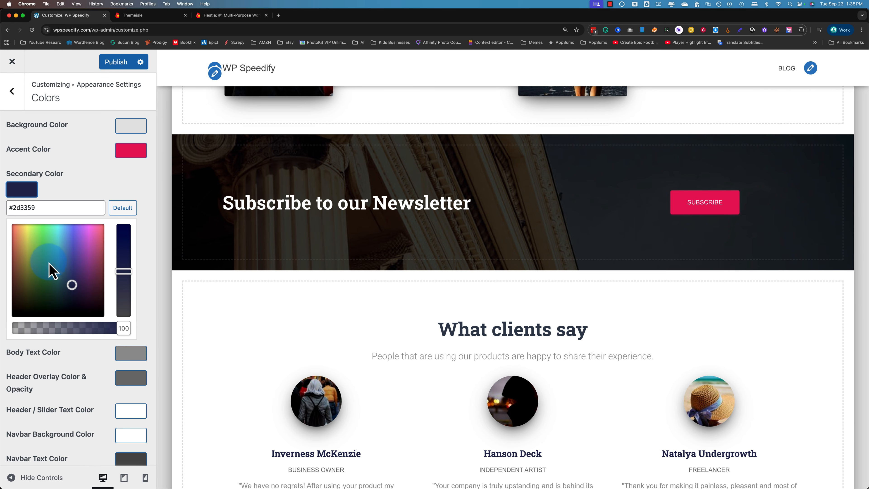
{"action": "left_click", "coordinate": [503, 357]}
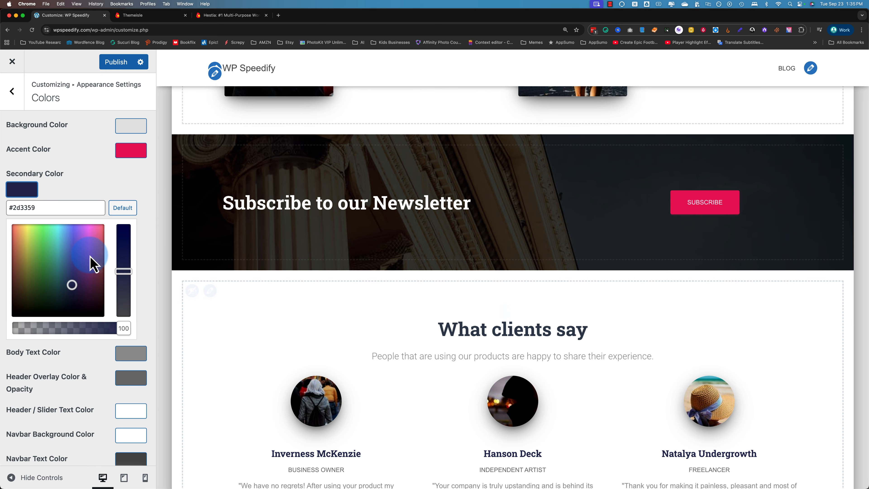
{"action": "left_click_drag", "start_coordinate": [79, 267], "coordinate": [98, 286]}
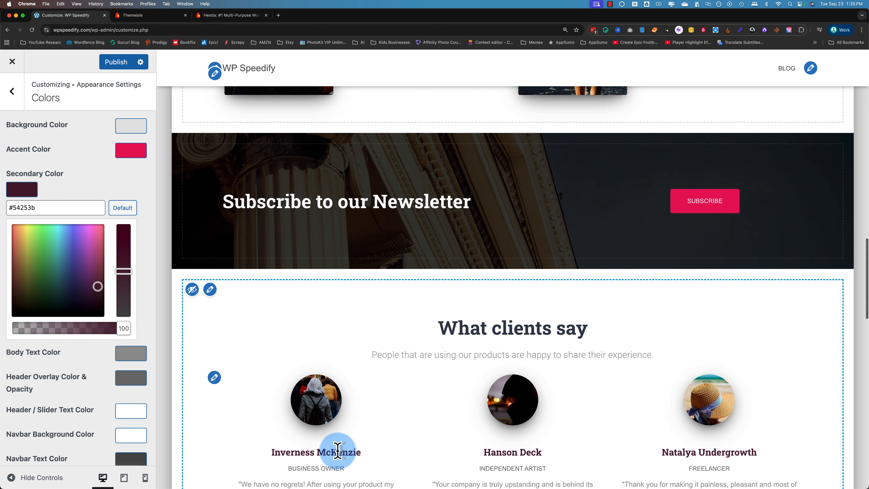
{"action": "scroll", "coordinate": [337, 449], "scroll_direction": "down", "scroll_amount": 4}
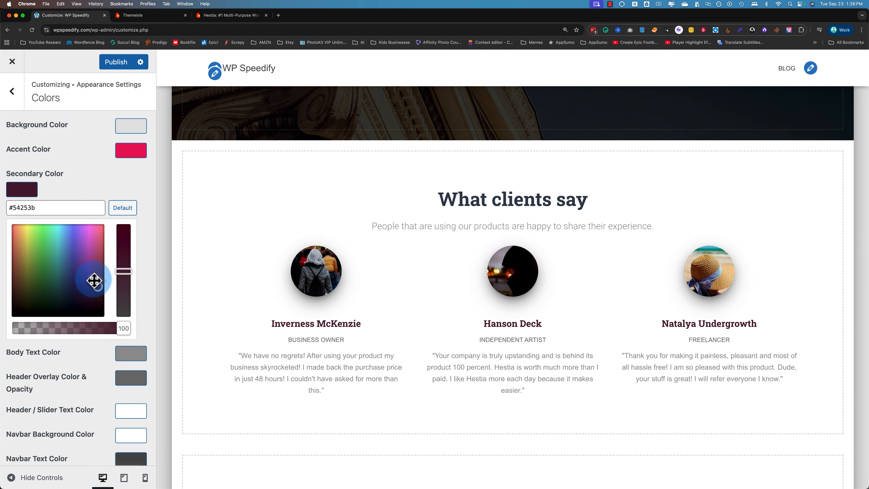
{"action": "left_click_drag", "start_coordinate": [93, 281], "coordinate": [70, 265]}
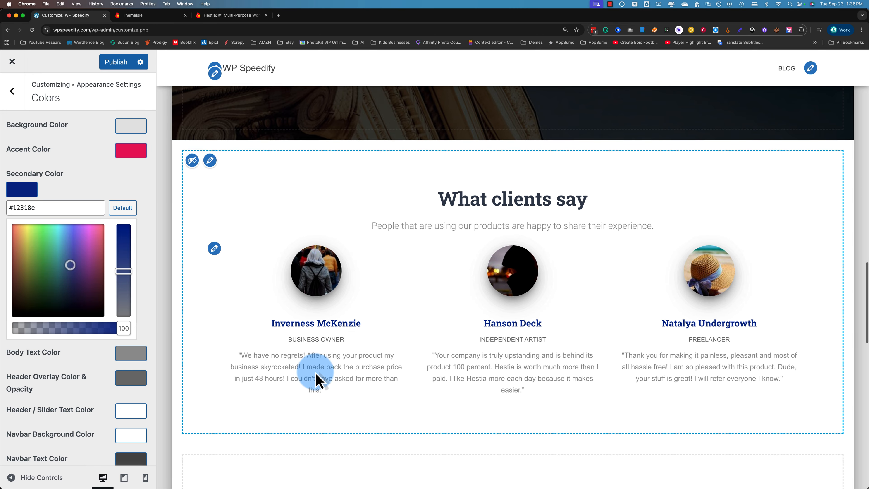
{"action": "scroll", "coordinate": [320, 379], "scroll_direction": "down", "scroll_amount": 9}
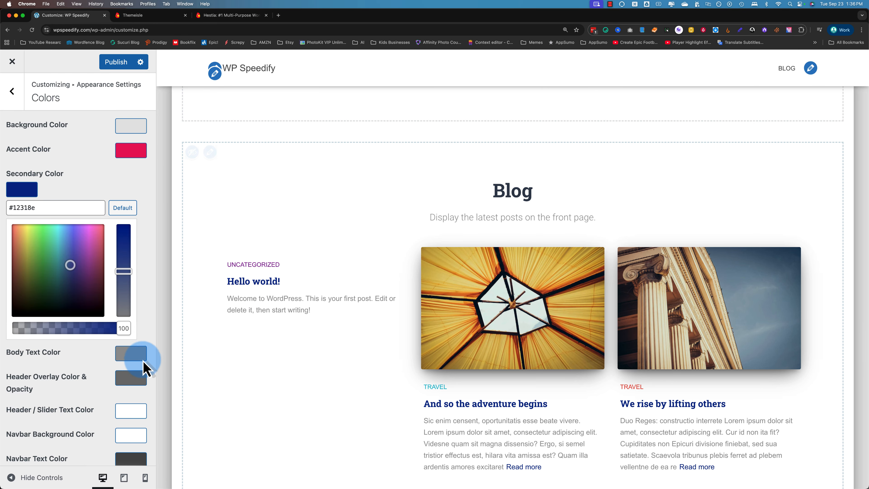
{"action": "left_click_drag", "start_coordinate": [83, 271], "coordinate": [36, 268]}
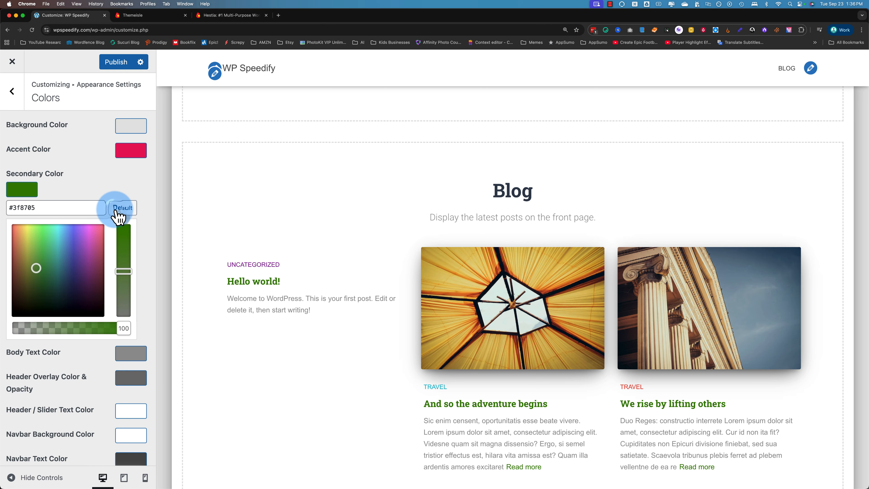
{"action": "left_click", "coordinate": [122, 208]}
Step: Set the Accent Color to #60d11b and copy its hex code
{"action": "scroll", "coordinate": [340, 401], "scroll_direction": "up", "scroll_amount": 5}
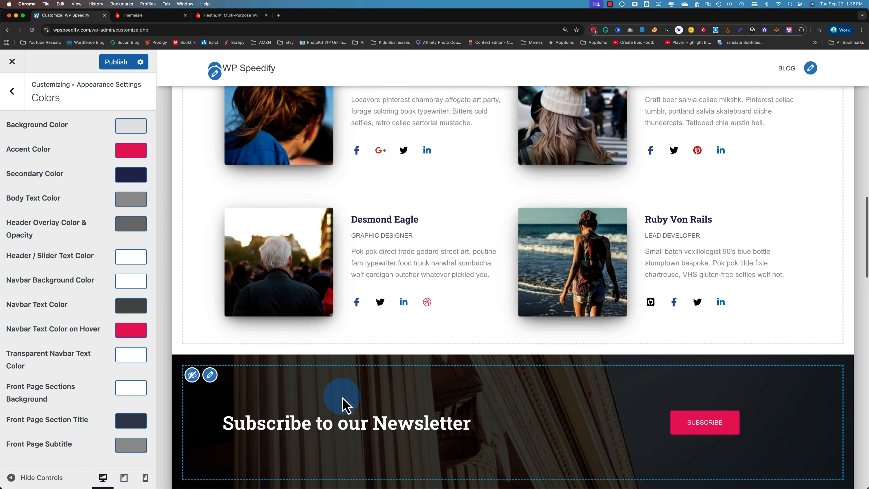
{"action": "scroll", "coordinate": [342, 402], "scroll_direction": "up", "scroll_amount": 5}
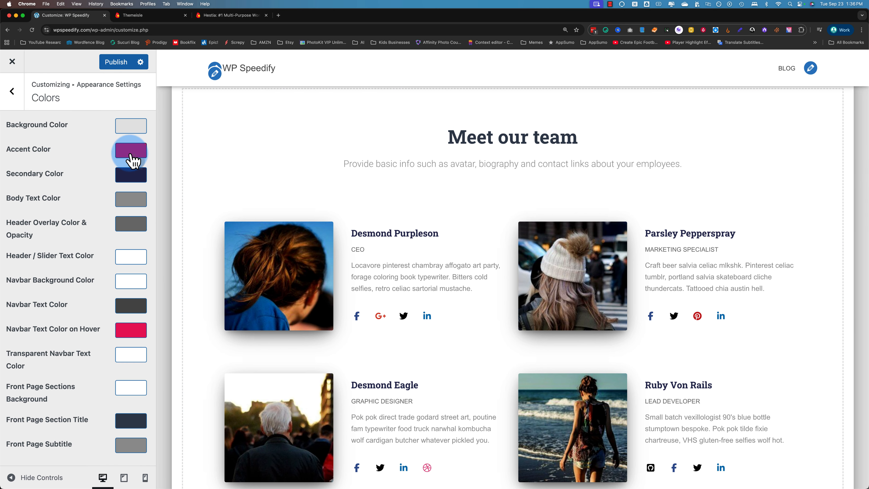
{"action": "left_click", "coordinate": [131, 158]}
{"action": "left_click", "coordinate": [42, 200]}
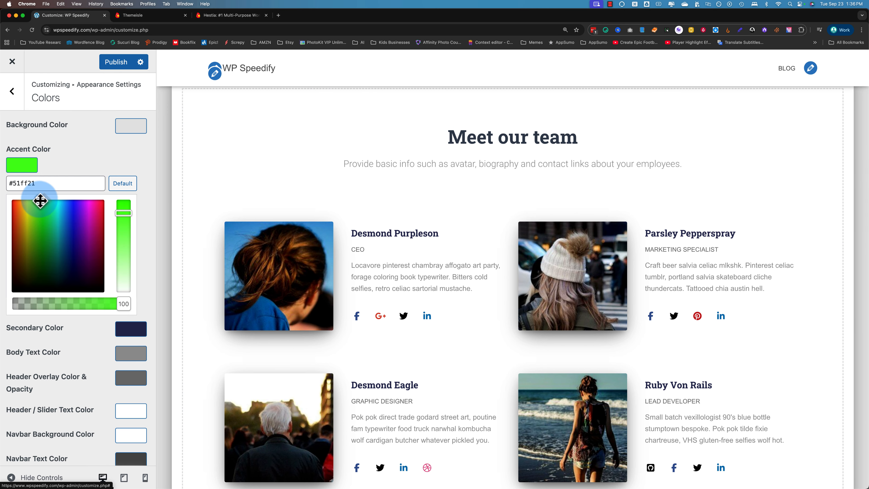
{"action": "left_click_drag", "start_coordinate": [40, 201], "coordinate": [37, 218]}
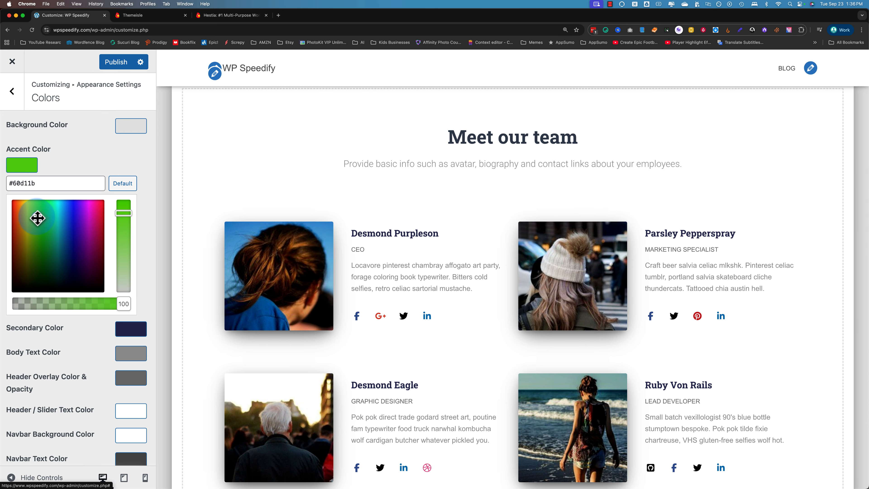
{"action": "left_click", "coordinate": [26, 189]}
{"action": "left_click", "coordinate": [77, 162]}
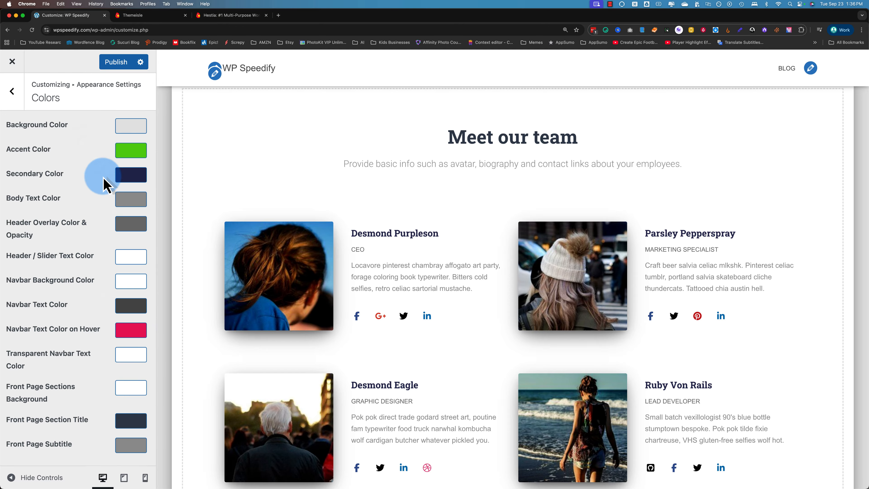
Step: Set the Navbar Text Color on Hover to #60d11b and check the front page up to the header
{"action": "left_click", "coordinate": [131, 329]}
{"action": "left_click", "coordinate": [27, 362]}
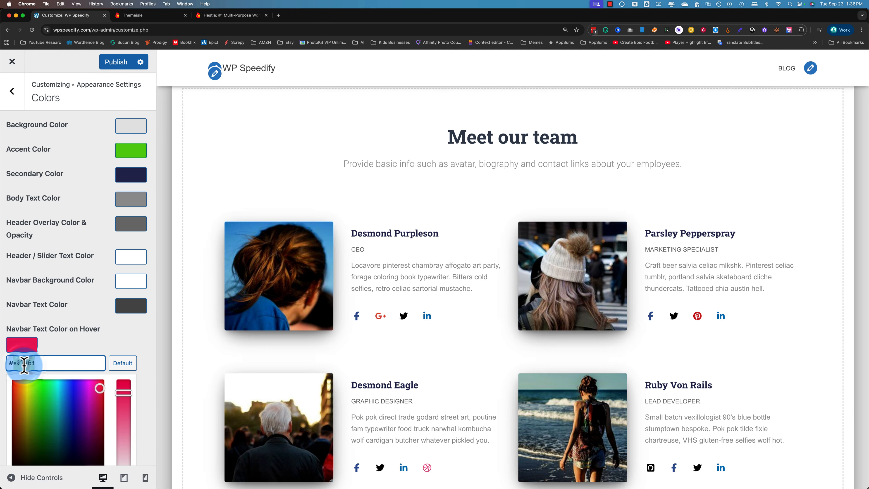
{"action": "type", "text": "#60d11b"}
{"action": "left_click", "coordinate": [81, 330]}
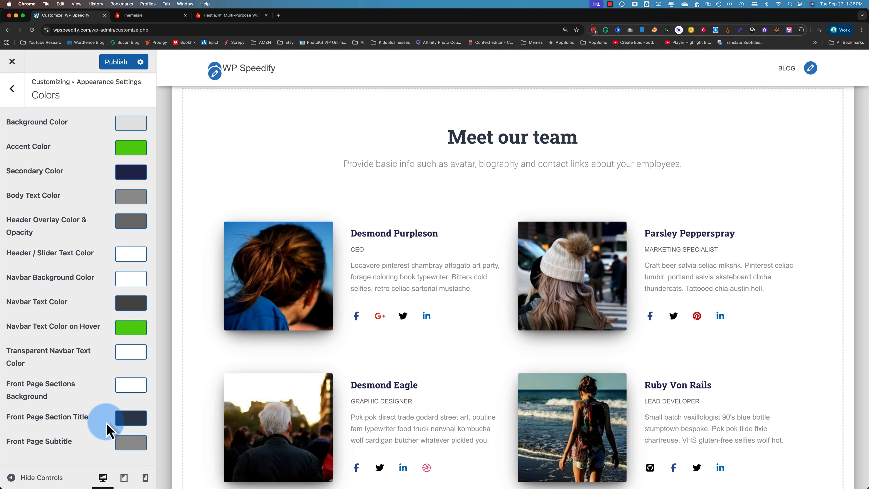
{"action": "scroll", "coordinate": [277, 295], "scroll_direction": "up", "scroll_amount": 8}
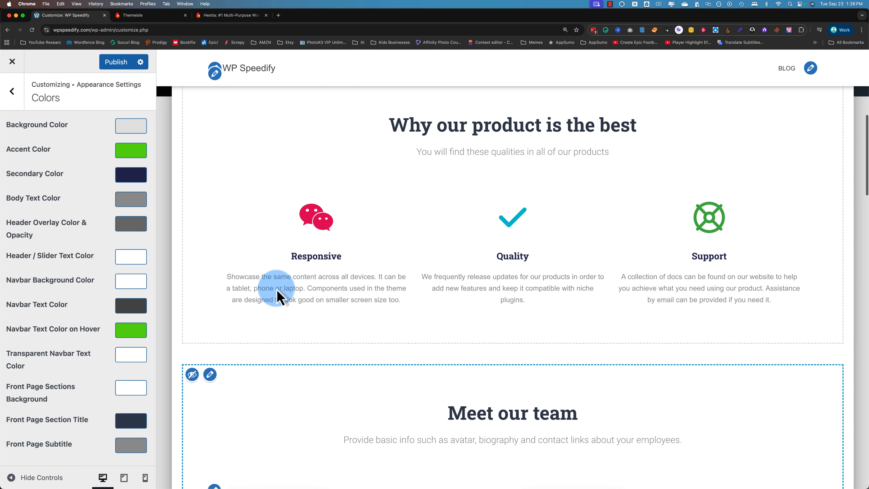
{"action": "scroll", "coordinate": [277, 295], "scroll_direction": "up", "scroll_amount": 10}
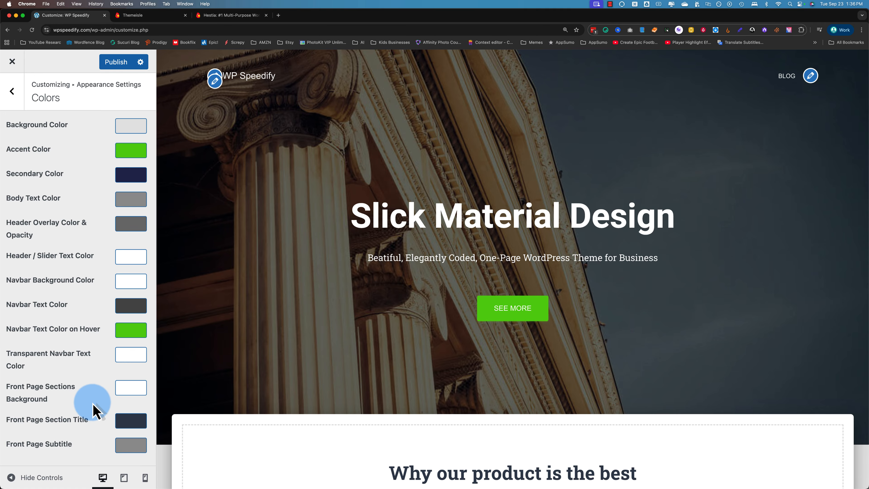
Step: Set the media library photo of the round woven handbag on wood as the site's Background Image and check it along the front page
{"action": "left_click", "coordinate": [13, 96]}
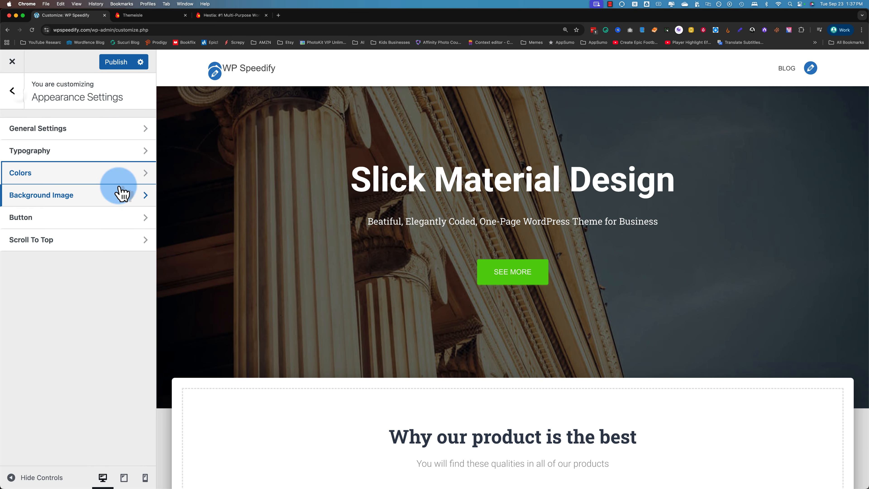
{"action": "left_click", "coordinate": [41, 197]}
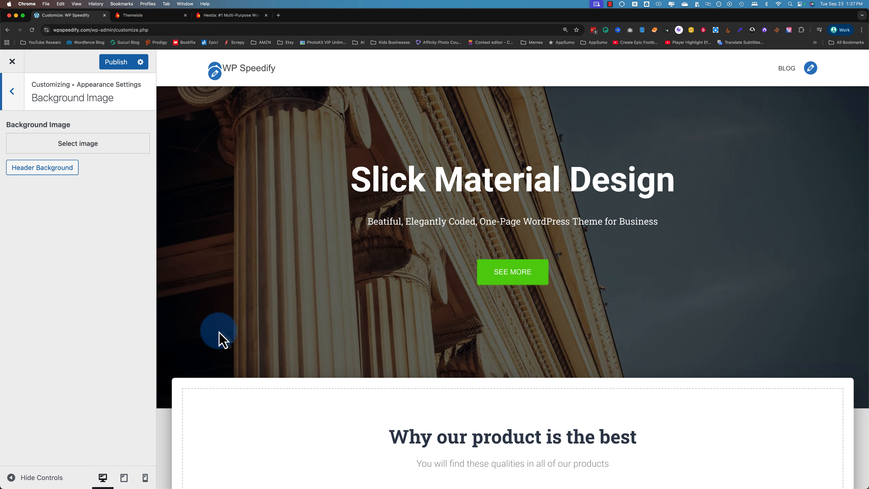
{"action": "scroll", "coordinate": [219, 339], "scroll_direction": "down", "scroll_amount": 10}
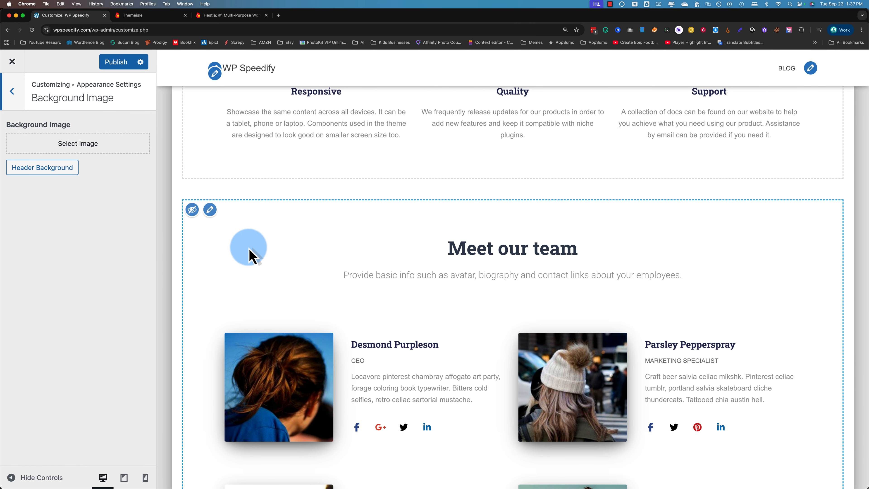
{"action": "left_click", "coordinate": [88, 150]}
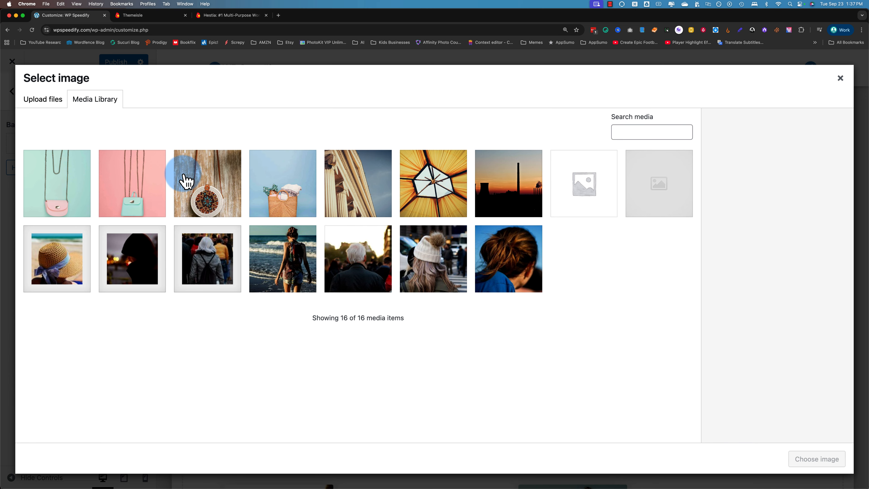
{"action": "left_click", "coordinate": [195, 192]}
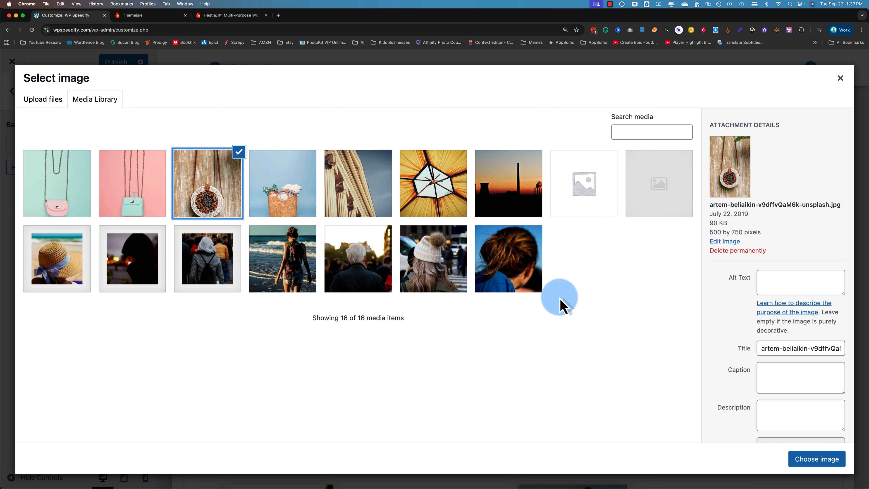
{"action": "left_click", "coordinate": [816, 459]}
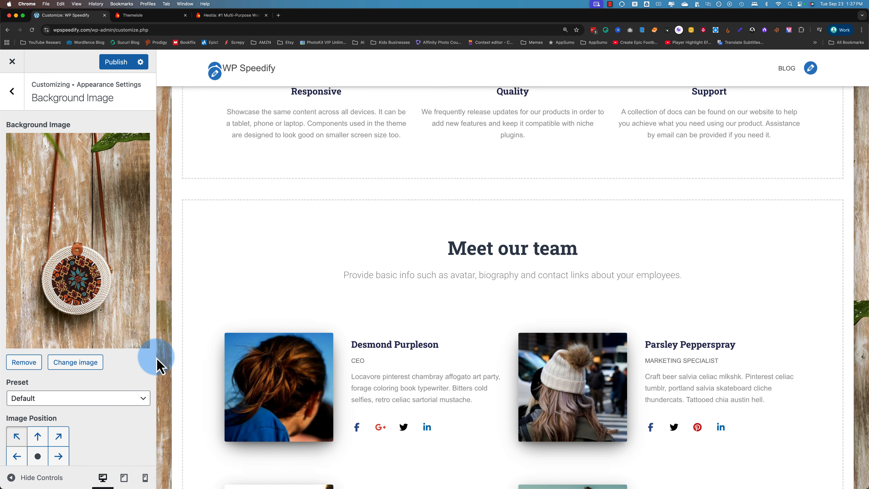
{"action": "scroll", "coordinate": [167, 372], "scroll_direction": "down", "scroll_amount": 20}
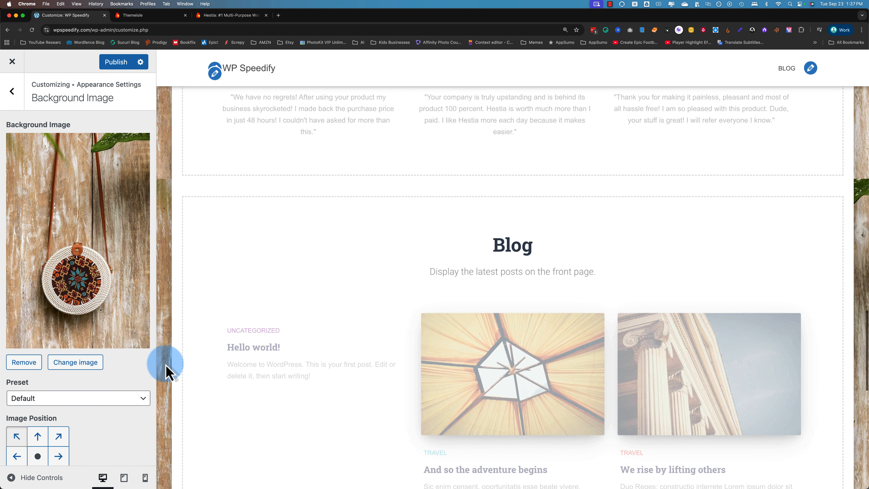
{"action": "scroll", "coordinate": [167, 372], "scroll_direction": "up", "scroll_amount": 20}
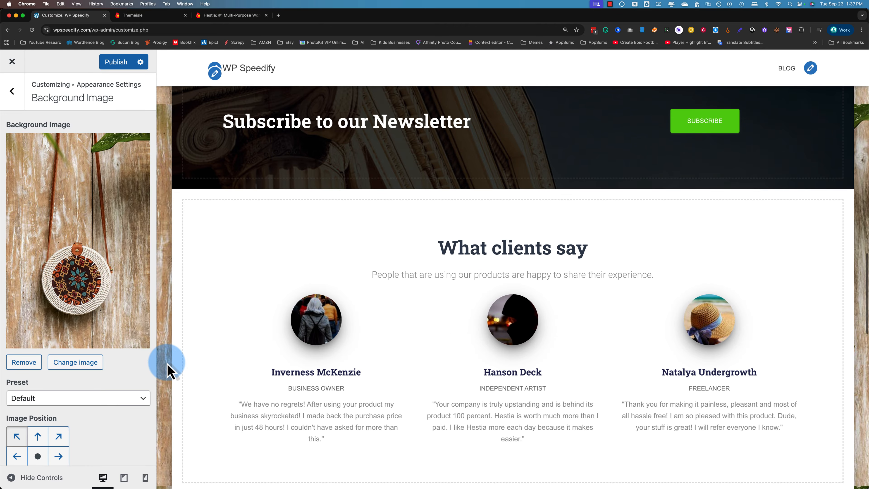
{"action": "scroll", "coordinate": [167, 370], "scroll_direction": "up", "scroll_amount": 10}
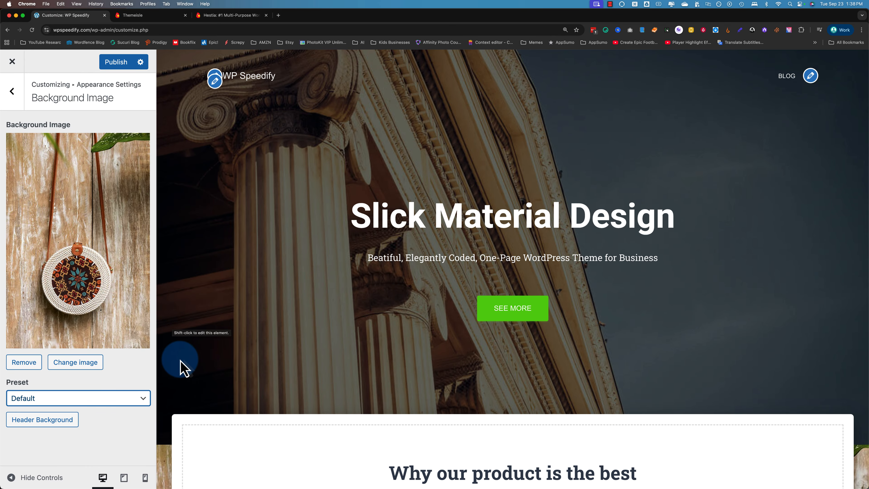
Step: Try the Fill Screen preset for the background image and check it along the front page
{"action": "scroll", "coordinate": [180, 362], "scroll_direction": "down", "scroll_amount": 3}
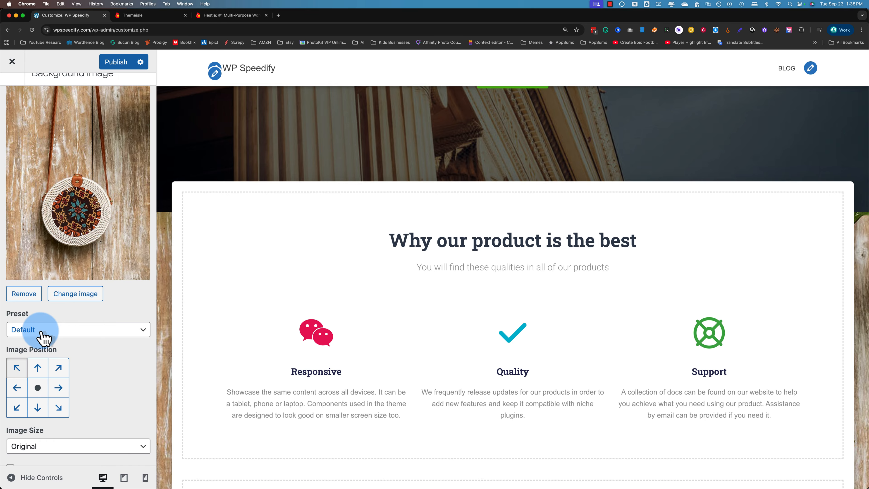
{"action": "left_click", "coordinate": [45, 337]}
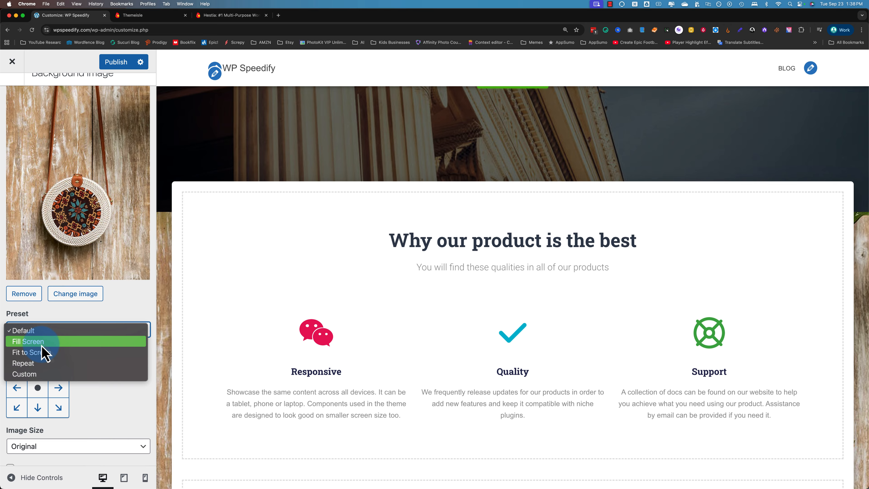
{"action": "left_click", "coordinate": [42, 342]}
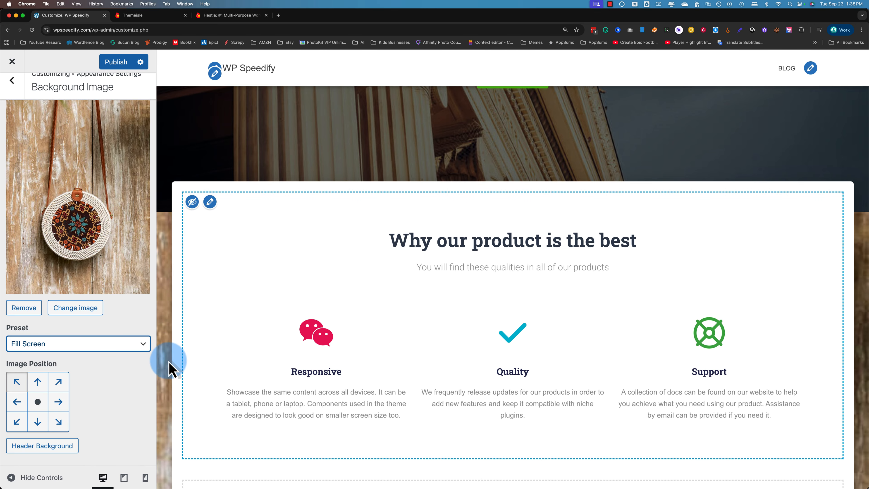
{"action": "scroll", "coordinate": [170, 381], "scroll_direction": "down", "scroll_amount": 20}
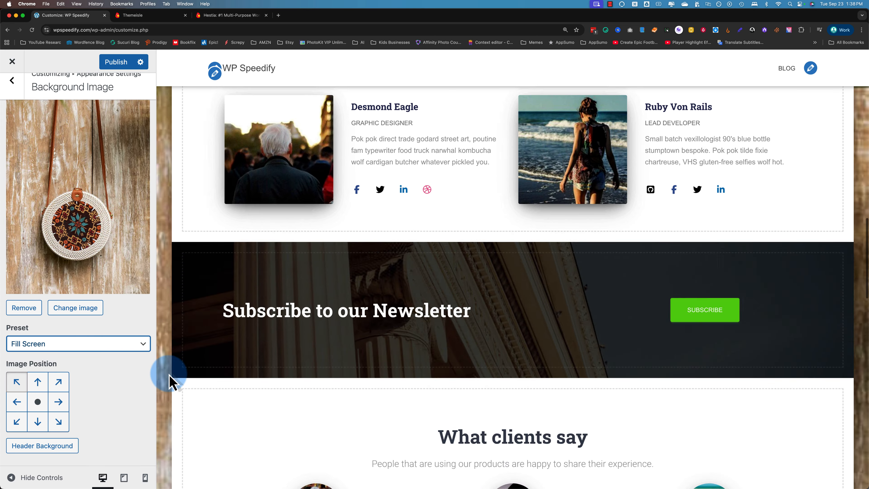
{"action": "scroll", "coordinate": [170, 381], "scroll_direction": "up", "scroll_amount": 20}
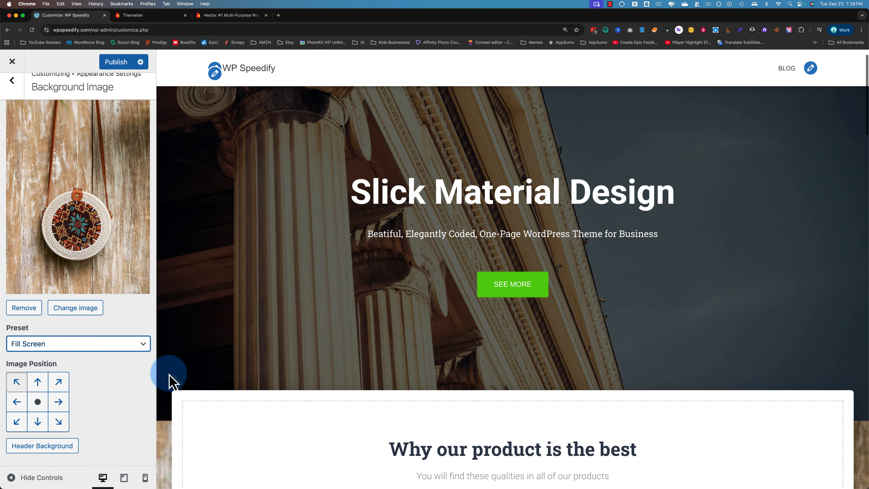
{"action": "scroll", "coordinate": [170, 382], "scroll_direction": "down", "scroll_amount": 10}
Step: Set the background image's preset to Fit to Screen and check it down to the Blog section
{"action": "left_click", "coordinate": [126, 347]}
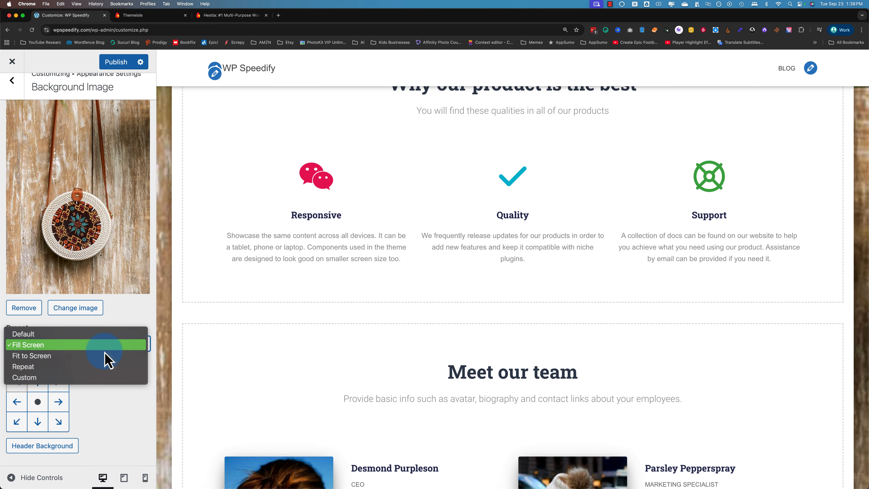
{"action": "left_click", "coordinate": [97, 356]}
{"action": "scroll", "coordinate": [165, 355], "scroll_direction": "up", "scroll_amount": 8}
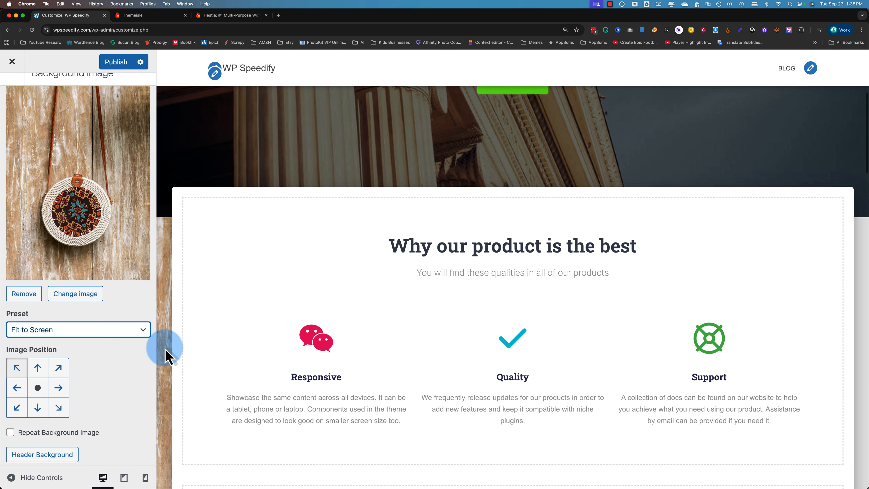
{"action": "scroll", "coordinate": [165, 355], "scroll_direction": "down", "scroll_amount": 12}
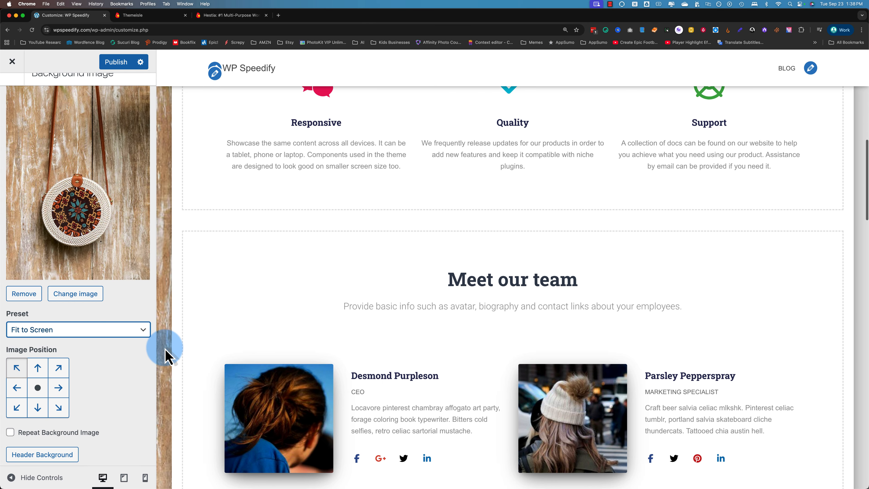
{"action": "scroll", "coordinate": [165, 350], "scroll_direction": "down", "scroll_amount": 10}
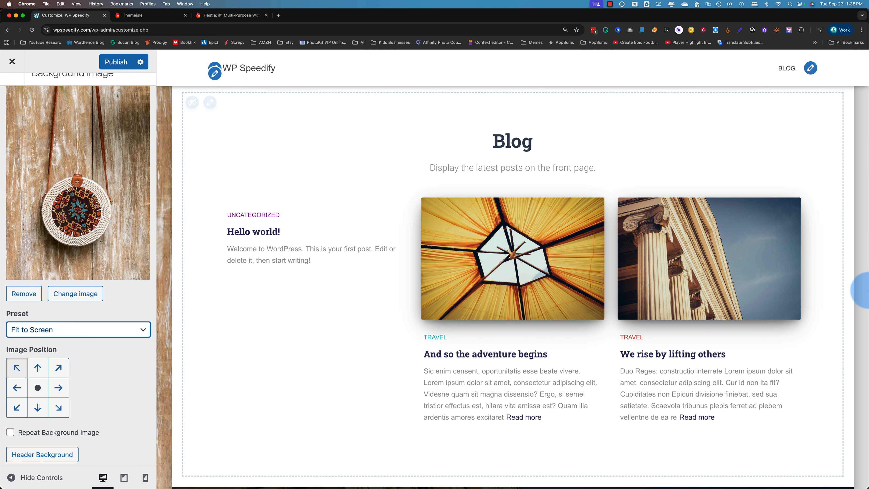
Step: Try the Repeat preset for the background image and check it down to the Get in Touch section
{"action": "left_click", "coordinate": [130, 331]}
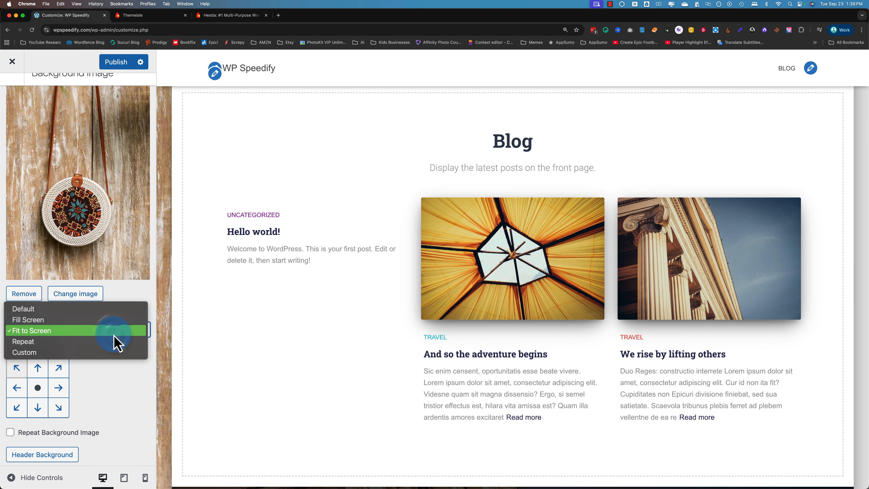
{"action": "left_click", "coordinate": [78, 343]}
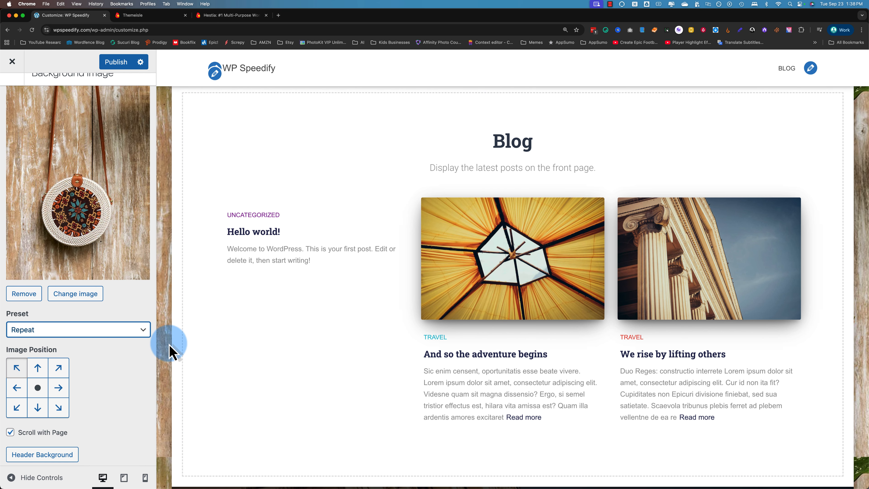
{"action": "scroll", "coordinate": [171, 346], "scroll_direction": "down", "scroll_amount": 6}
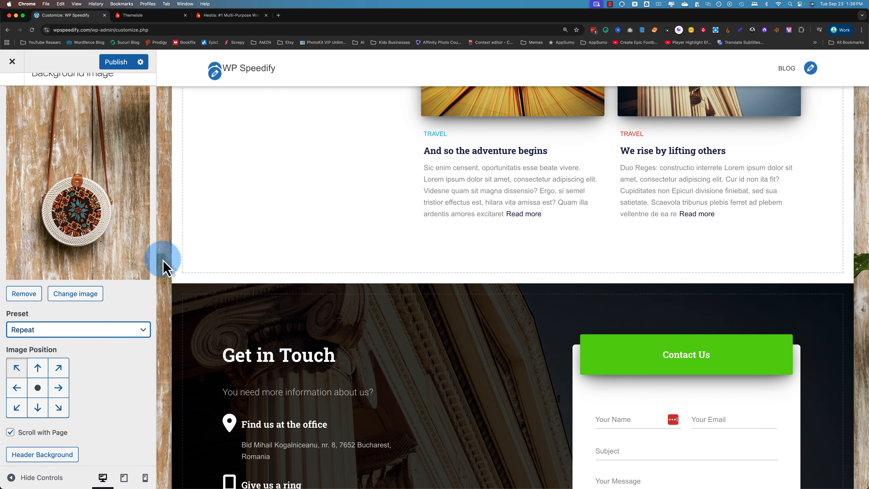
{"action": "scroll", "coordinate": [171, 411], "scroll_direction": "down", "scroll_amount": 2}
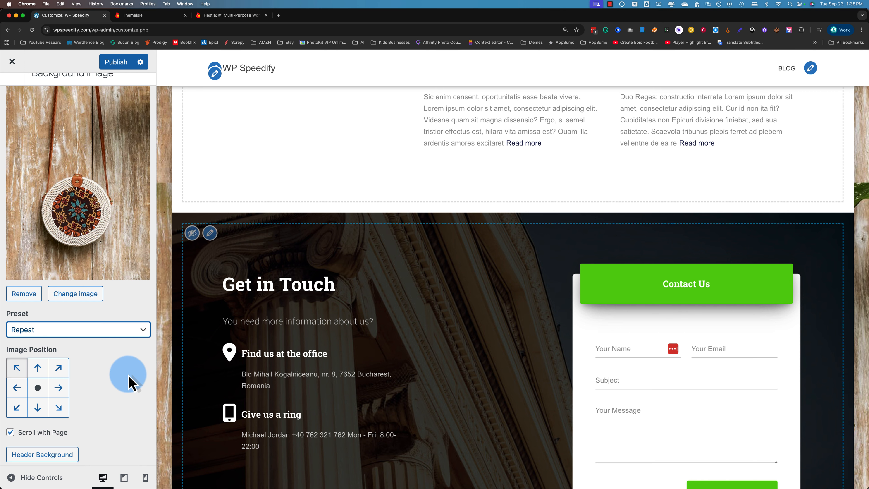
{"action": "scroll", "coordinate": [163, 383], "scroll_direction": "down", "scroll_amount": 4}
Step: Set the background image's preset to Custom and try several image positions, ending with the centre-left position
{"action": "left_click", "coordinate": [142, 329]}
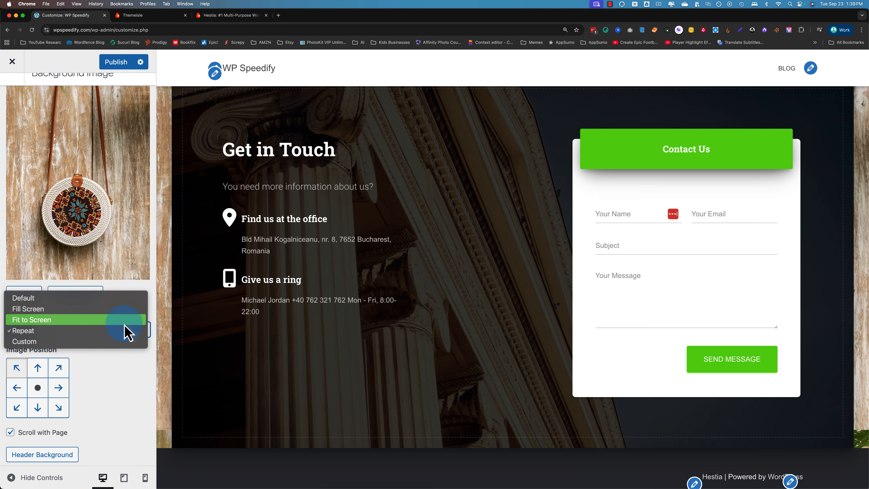
{"action": "left_click", "coordinate": [77, 342]}
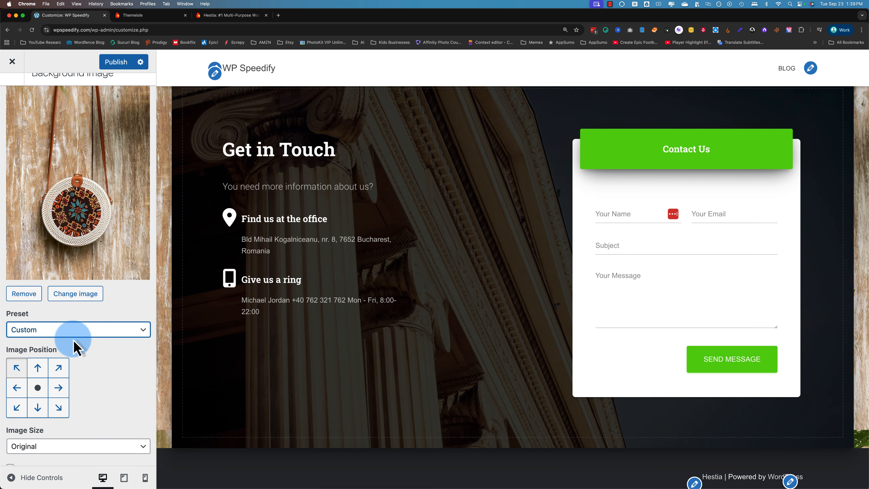
{"action": "left_click", "coordinate": [38, 368]}
{"action": "left_click", "coordinate": [58, 372]}
{"action": "left_click", "coordinate": [58, 388]}
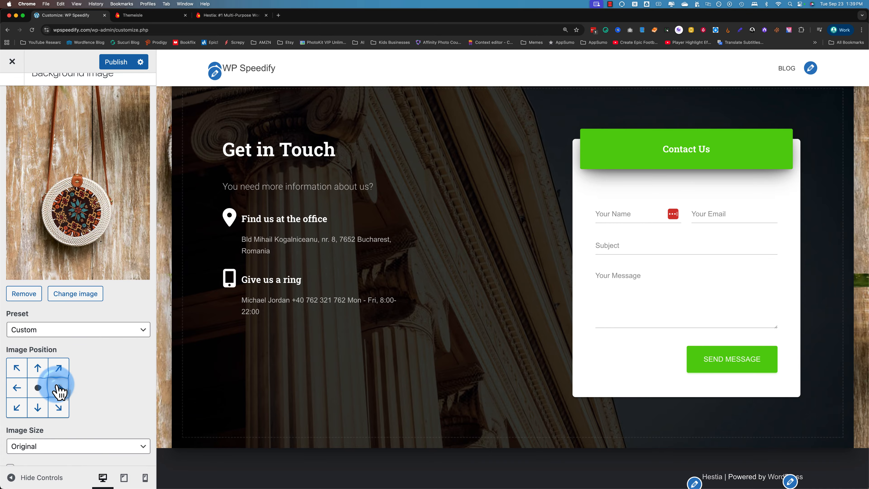
{"action": "left_click", "coordinate": [39, 390]}
{"action": "left_click", "coordinate": [18, 390]}
Step: Try the Fill Screen image size for the background, set it to Fit to Screen and check it up to the header
{"action": "scroll", "coordinate": [93, 404], "scroll_direction": "down", "scroll_amount": 2}
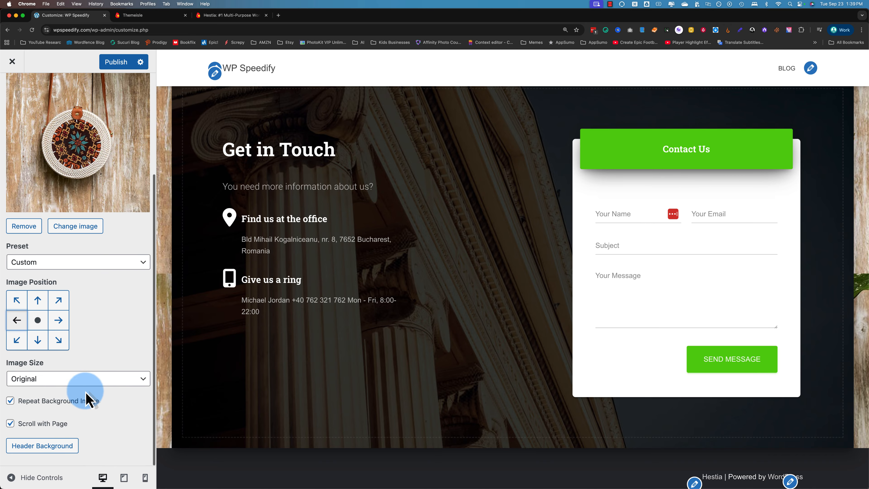
{"action": "left_click", "coordinate": [73, 379]}
{"action": "left_click", "coordinate": [37, 402]}
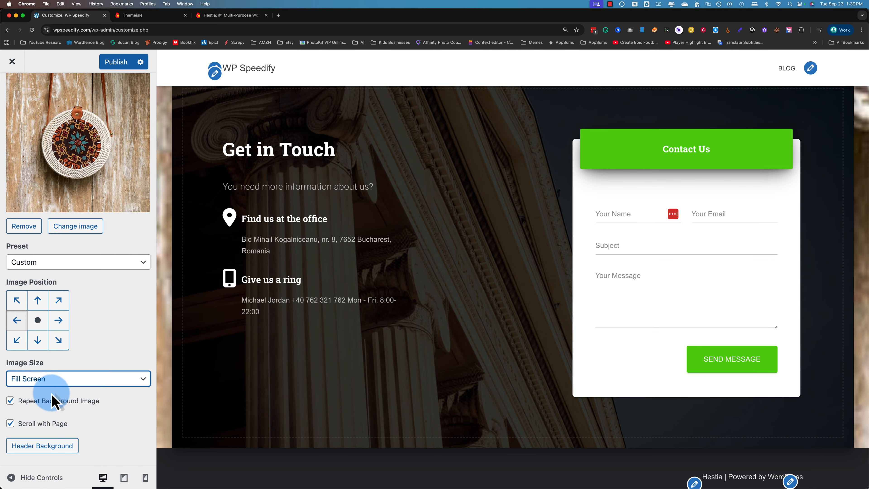
{"action": "left_click", "coordinate": [58, 382]}
{"action": "left_click", "coordinate": [52, 369]}
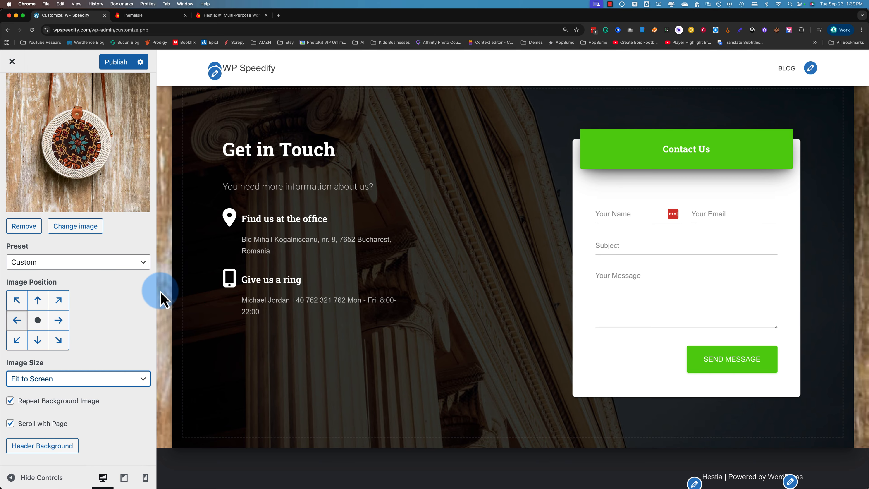
{"action": "scroll", "coordinate": [164, 320], "scroll_direction": "up", "scroll_amount": 20}
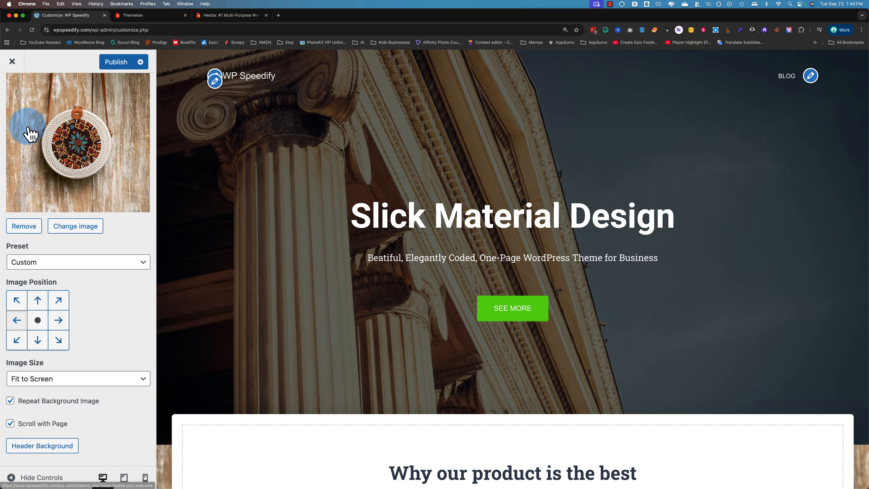
Step: Remove the handbag photo from the Background Image settings
{"action": "scroll", "coordinate": [27, 125], "scroll_direction": "up", "scroll_amount": 5}
{"action": "left_click", "coordinate": [13, 92]}
{"action": "left_click", "coordinate": [12, 91]}
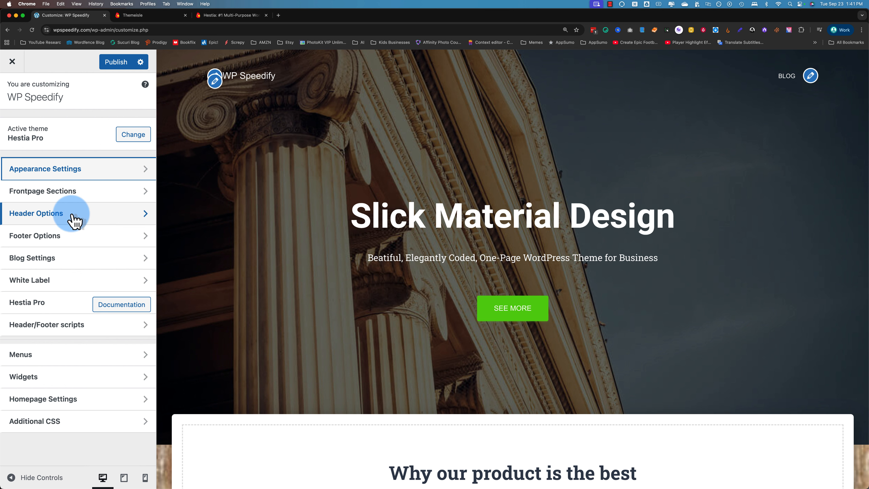
{"action": "left_click", "coordinate": [89, 177]}
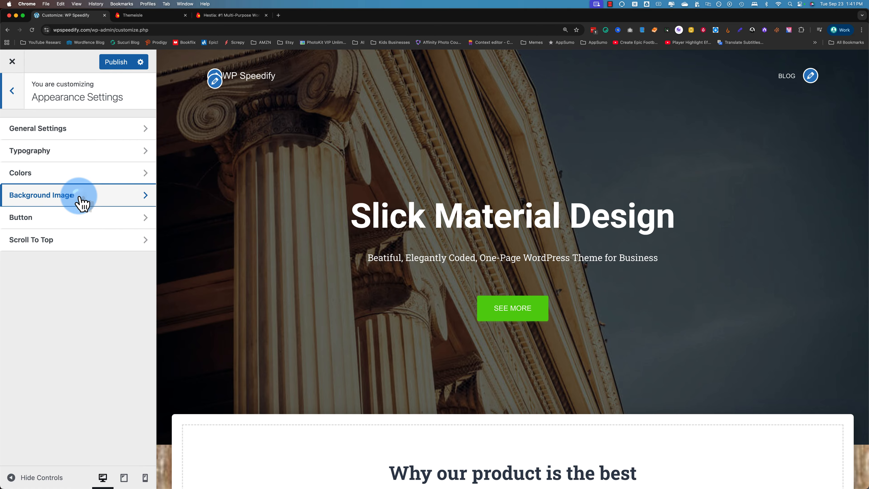
{"action": "left_click", "coordinate": [82, 203]}
{"action": "scroll", "coordinate": [77, 329], "scroll_direction": "down", "scroll_amount": 5}
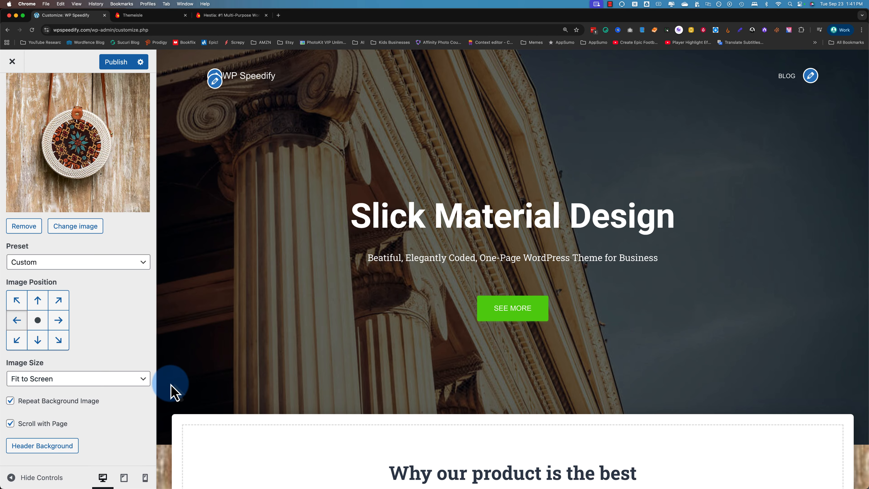
{"action": "scroll", "coordinate": [171, 391], "scroll_direction": "down", "scroll_amount": 3}
{"action": "left_click", "coordinate": [34, 227]}
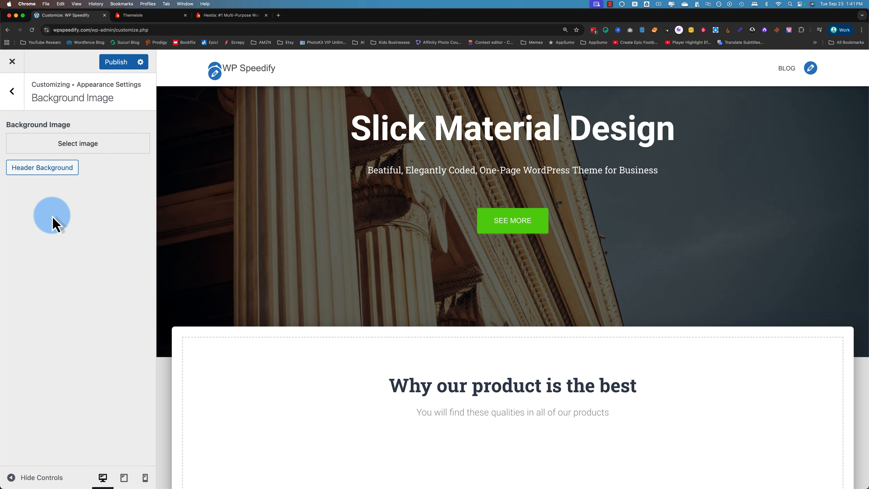
Step: Open the Button appearance settings and examine the buttons along the front page down to the contact form
{"action": "left_click", "coordinate": [15, 91]}
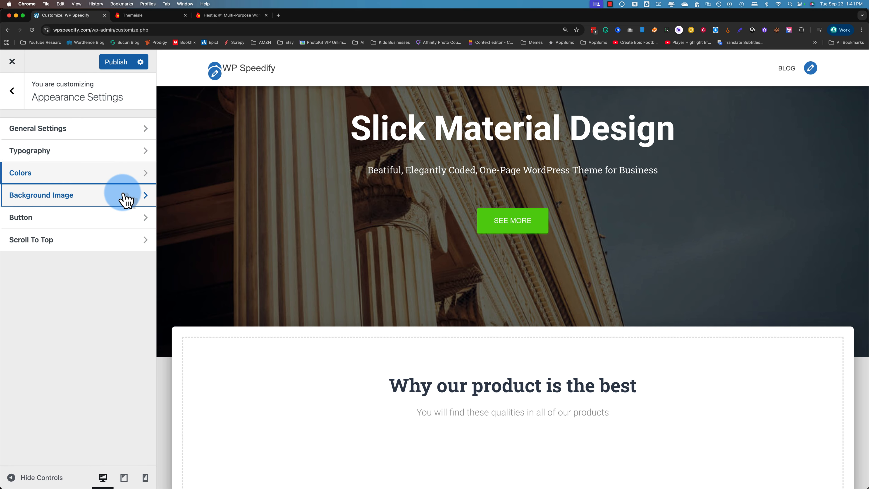
{"action": "left_click", "coordinate": [52, 221]}
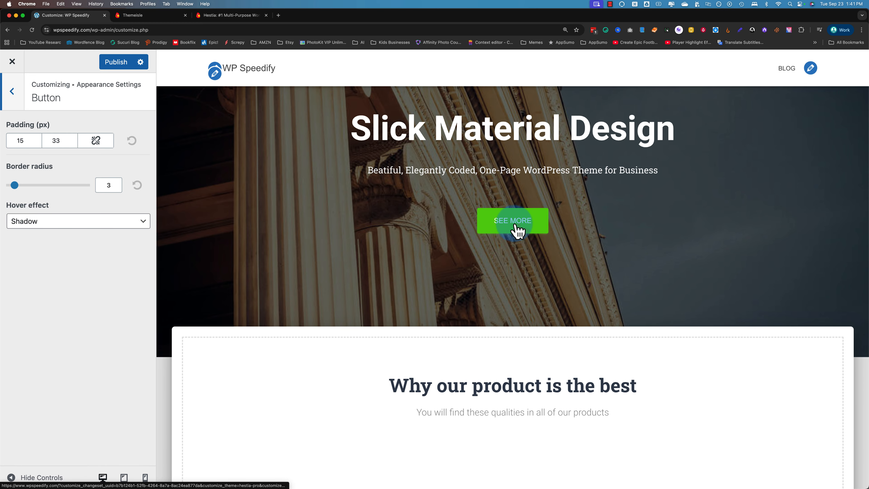
{"action": "scroll", "coordinate": [454, 295], "scroll_direction": "down", "scroll_amount": 15}
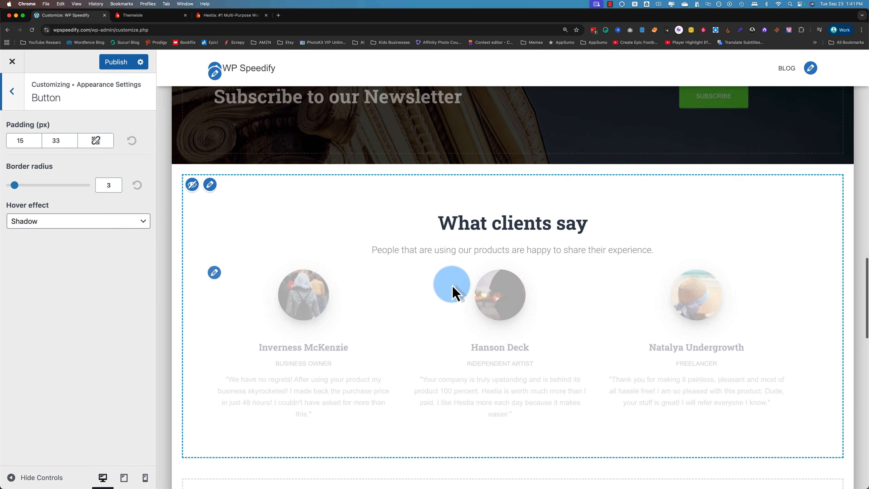
{"action": "scroll", "coordinate": [455, 289], "scroll_direction": "up", "scroll_amount": 5}
{"action": "scroll", "coordinate": [503, 342], "scroll_direction": "down", "scroll_amount": 1}
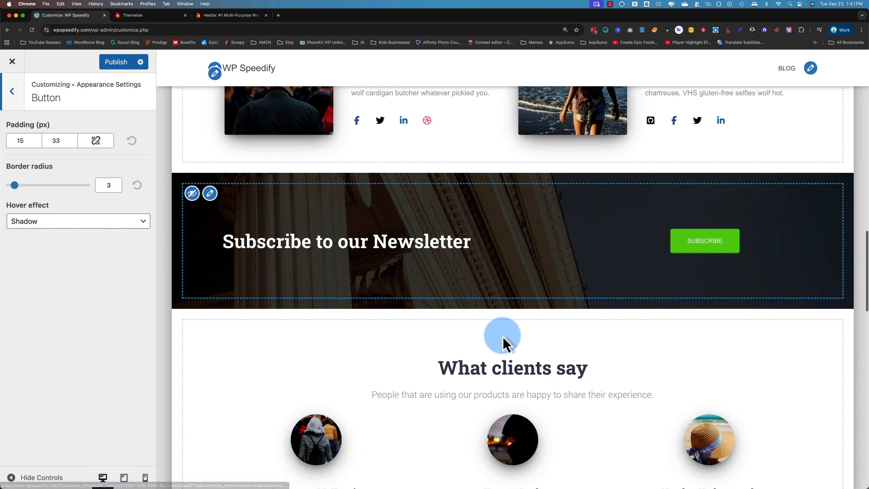
{"action": "scroll", "coordinate": [503, 343], "scroll_direction": "down", "scroll_amount": 15}
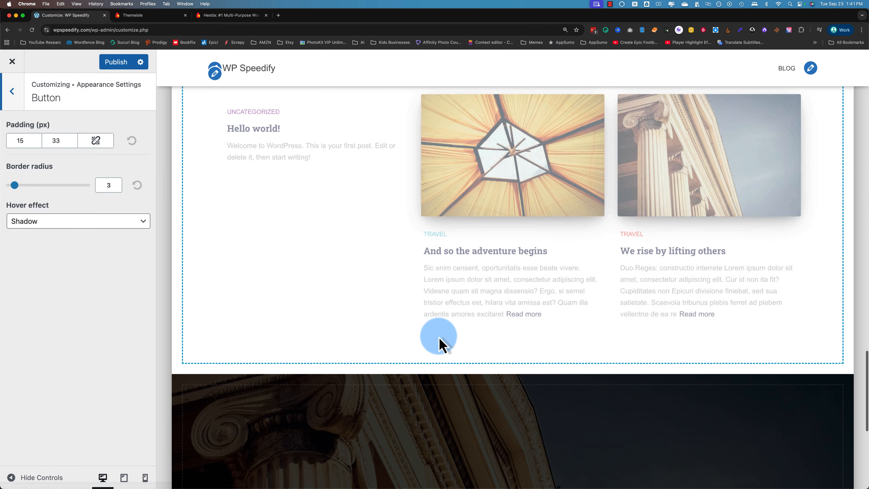
{"action": "scroll", "coordinate": [440, 341], "scroll_direction": "down", "scroll_amount": 10}
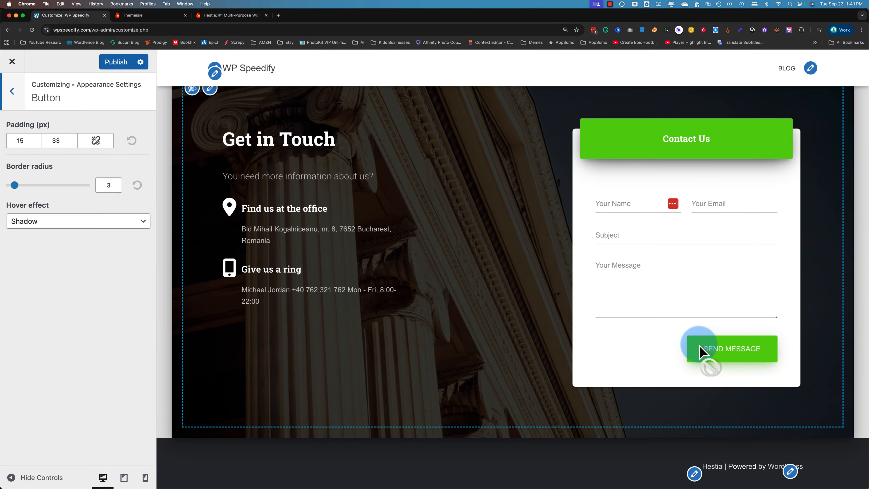
Step: Try a button border radius of 38, reduce it to 6 and set the first padding value to 35 px
{"action": "left_click", "coordinate": [15, 185]}
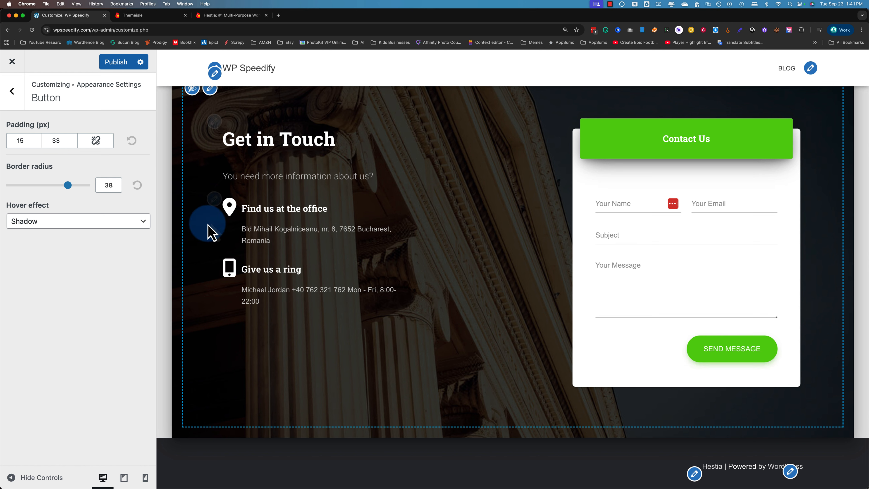
{"action": "left_click_drag", "start_coordinate": [64, 185], "coordinate": [39, 189]}
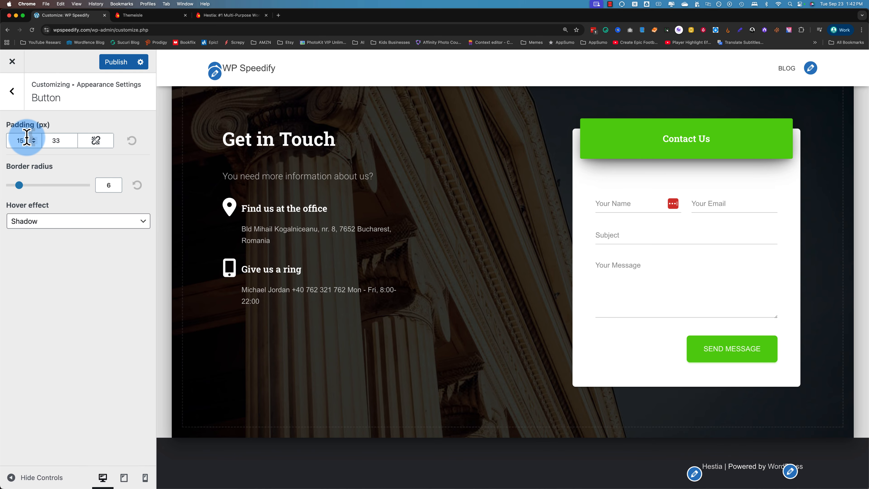
{"action": "left_click", "coordinate": [34, 138]}
{"action": "left_click", "coordinate": [34, 139]}
{"action": "left_click", "coordinate": [34, 138]}
{"action": "left_click", "coordinate": [34, 138]}
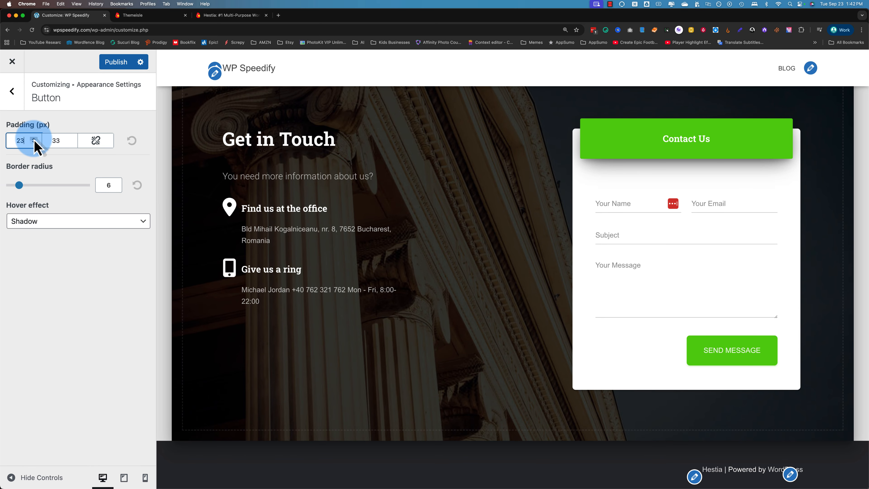
{"action": "left_click", "coordinate": [34, 139]}
{"action": "left_click", "coordinate": [34, 139]}
{"action": "left_click", "coordinate": [34, 138]}
{"action": "left_click", "coordinate": [34, 138]}
{"action": "left_click", "coordinate": [34, 138]}
{"action": "left_click", "coordinate": [34, 138]}
{"action": "left_click", "coordinate": [34, 138]}
{"action": "left_click", "coordinate": [34, 138]}
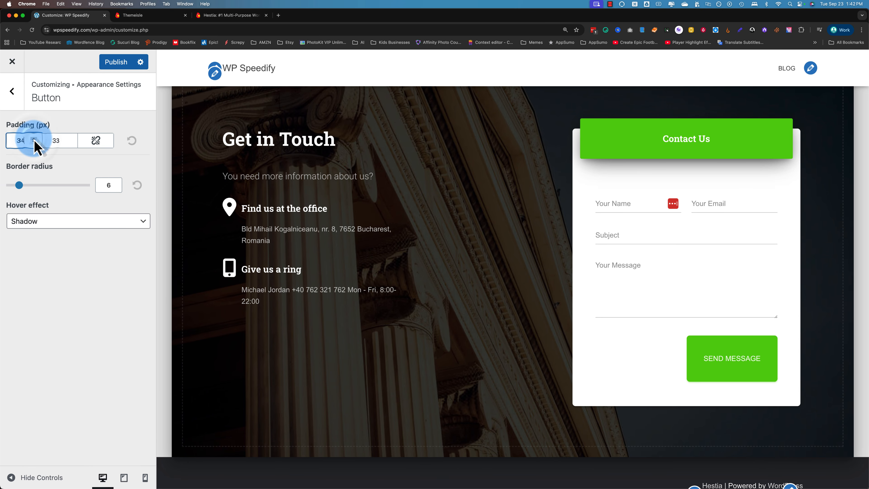
{"action": "left_click", "coordinate": [34, 139]}
{"action": "left_click", "coordinate": [19, 135]}
Step: Set the second button padding value to 48 px
{"action": "left_click", "coordinate": [61, 137]}
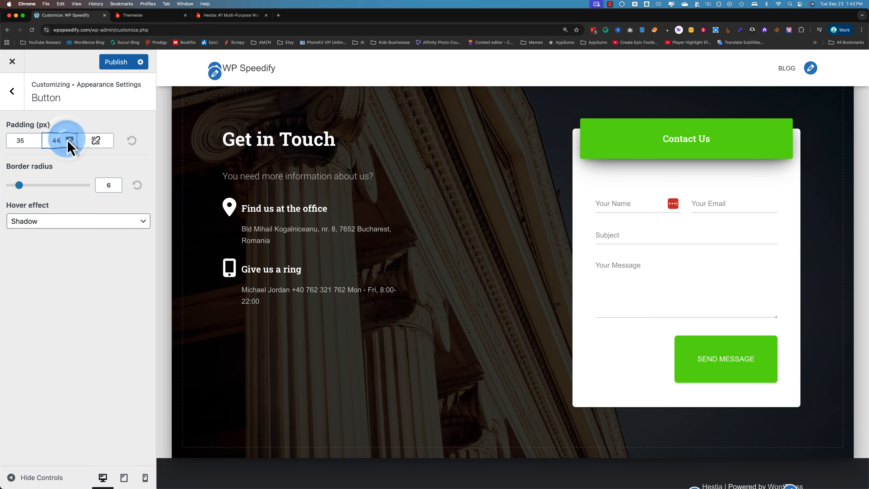
{"action": "left_click", "coordinate": [69, 138]}
{"action": "left_click", "coordinate": [69, 139]}
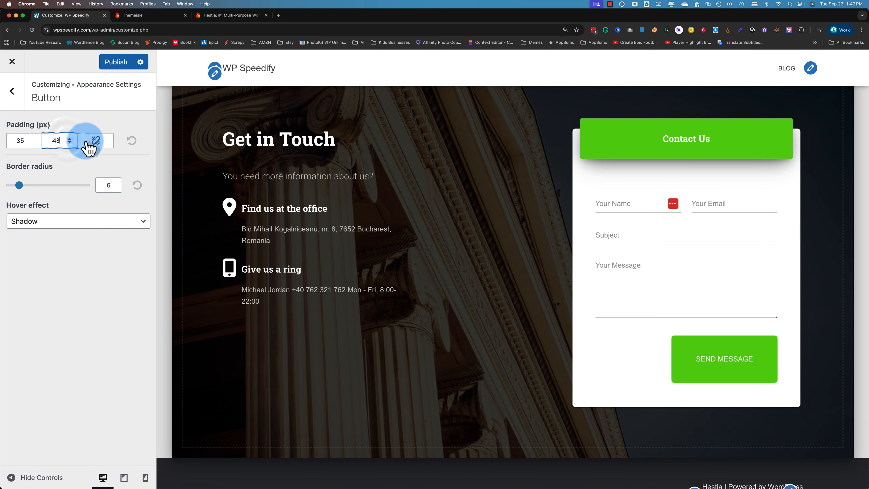
Step: Link the two button padding values and set both to 47 px
{"action": "left_click", "coordinate": [71, 143]}
{"action": "left_click", "coordinate": [71, 139]}
{"action": "left_click", "coordinate": [71, 140]}
{"action": "left_click", "coordinate": [70, 139]}
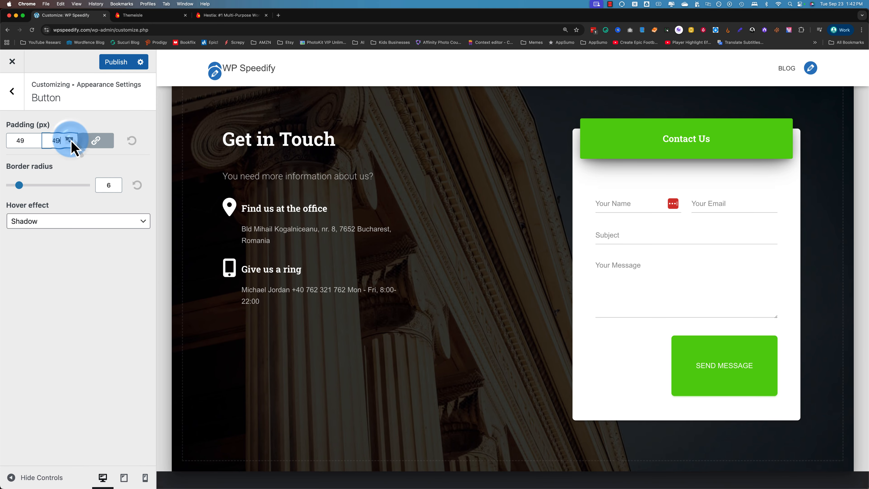
{"action": "left_click", "coordinate": [70, 139]}
{"action": "left_click", "coordinate": [70, 140]}
{"action": "left_click", "coordinate": [71, 140]}
{"action": "left_click", "coordinate": [70, 139]}
{"action": "double_click", "coordinate": [71, 143]}
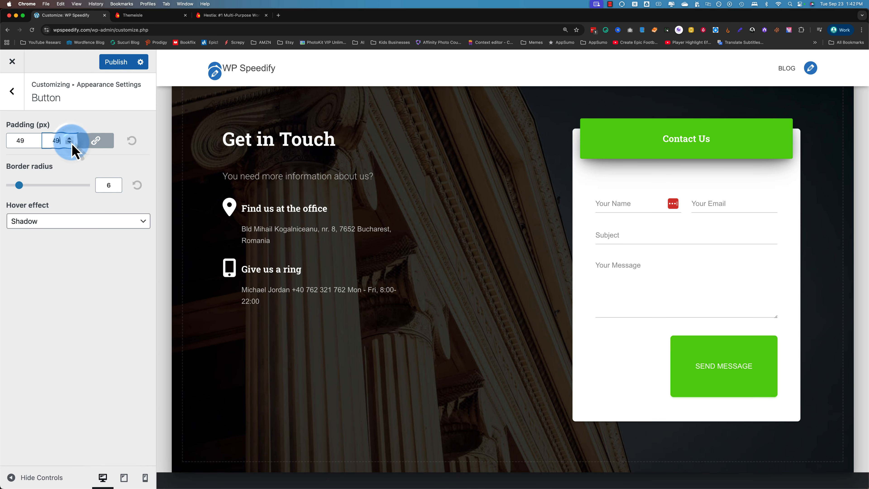
{"action": "left_click", "coordinate": [70, 142]}
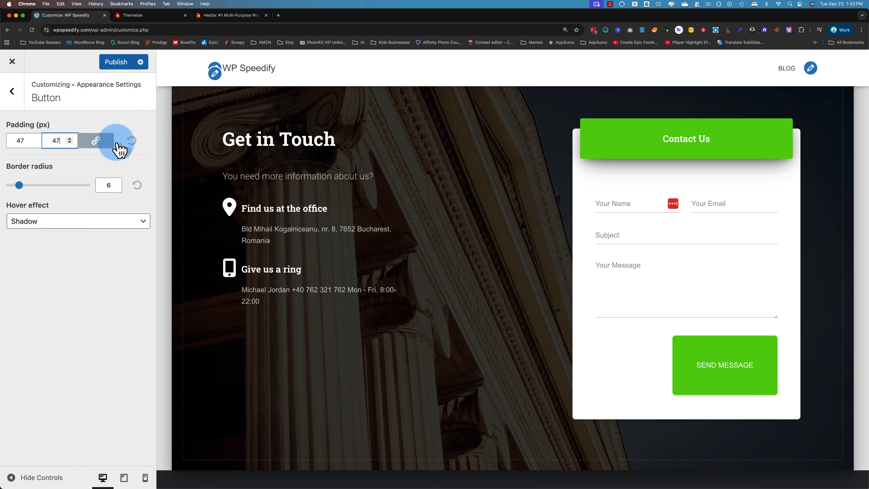
Step: Reset the button padding and border radius to their defaults
{"action": "left_click", "coordinate": [137, 186]}
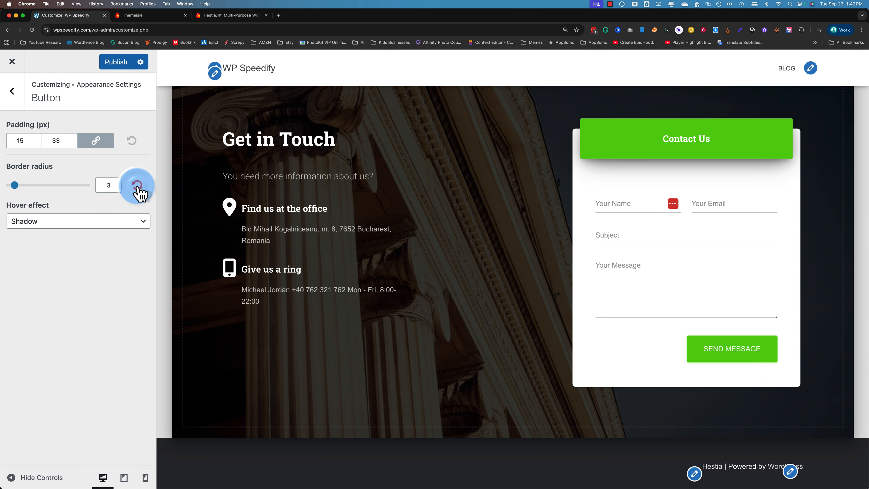
Step: Try the Color hover effect on the Send Message button and set the effect back to Shadow
{"action": "left_click", "coordinate": [50, 219]}
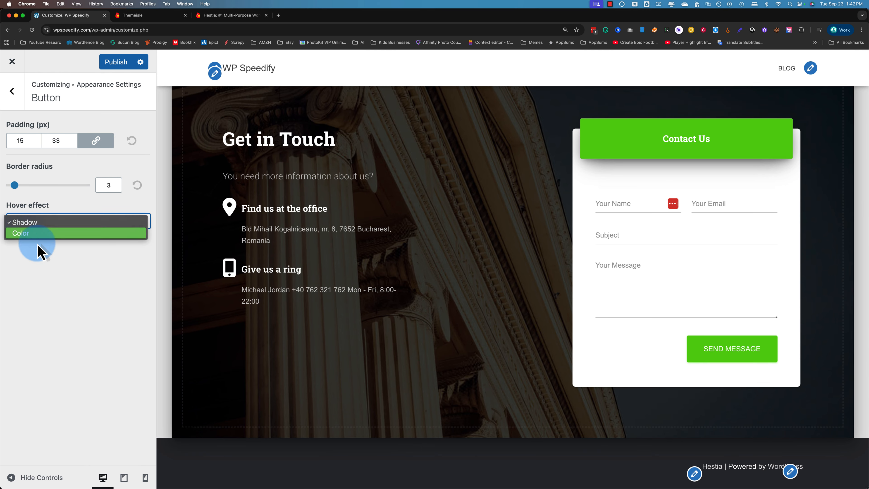
{"action": "left_click", "coordinate": [39, 251]}
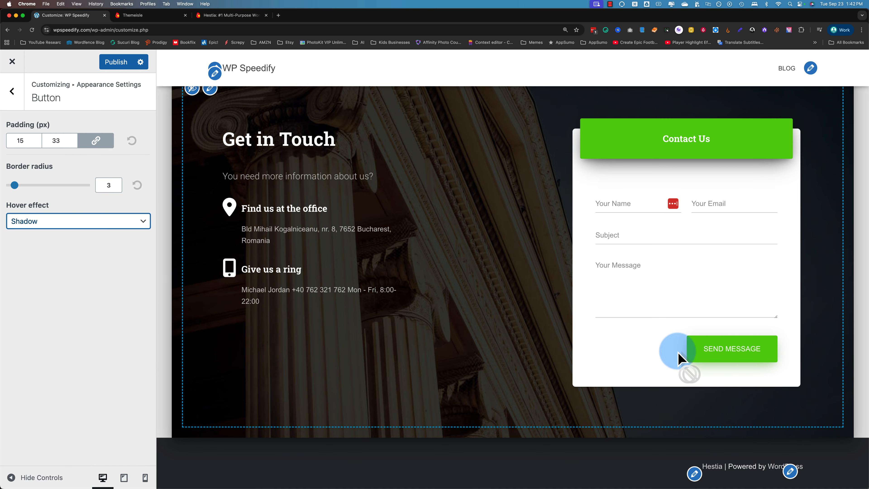
{"action": "left_click", "coordinate": [85, 221]}
{"action": "left_click", "coordinate": [74, 236]}
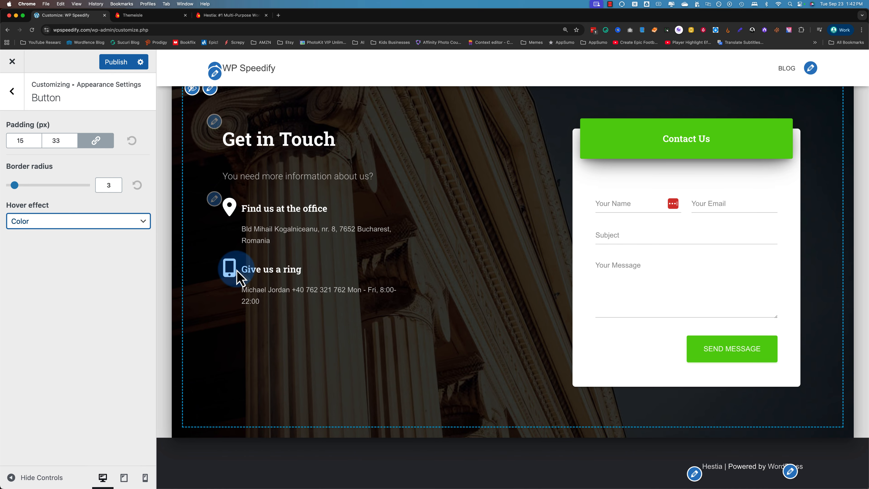
{"action": "left_click", "coordinate": [100, 222]}
{"action": "left_click", "coordinate": [43, 213]}
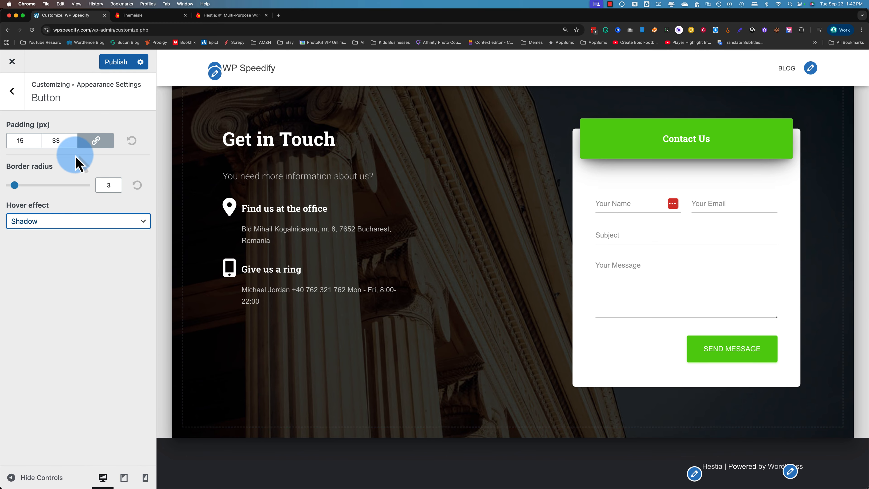
Step: Enable the Scroll to Top button in the appearance settings and test it on the preview page
{"action": "left_click", "coordinate": [14, 92]}
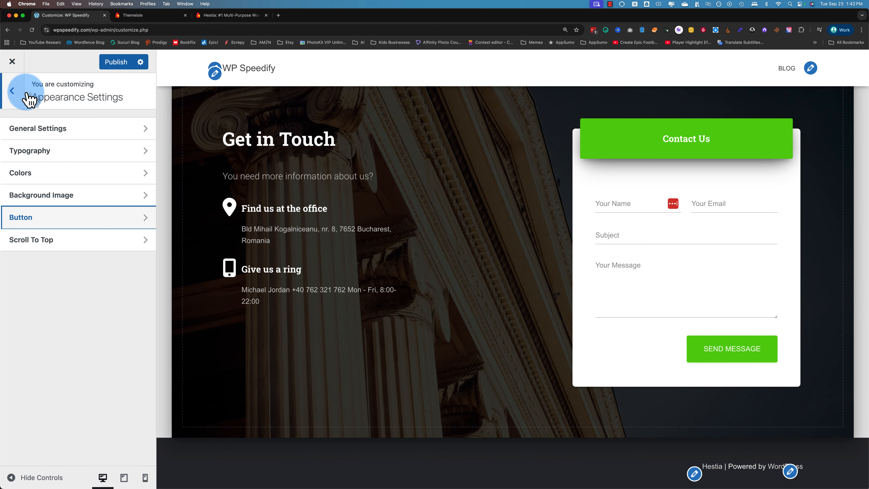
{"action": "left_click", "coordinate": [81, 248]}
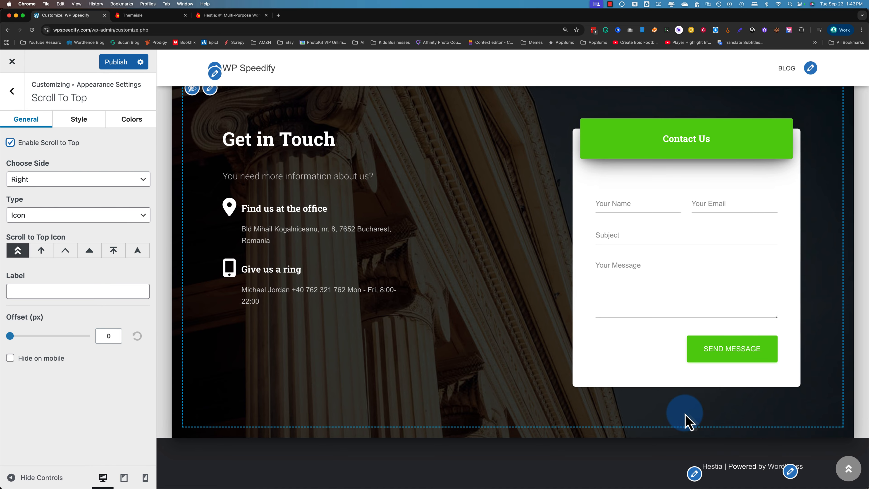
{"action": "left_click", "coordinate": [849, 470]}
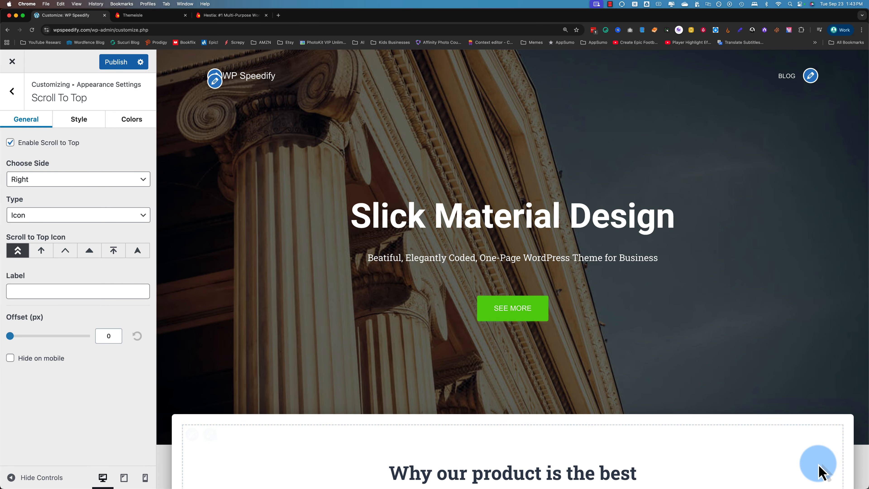
{"action": "scroll", "coordinate": [772, 468], "scroll_direction": "down", "scroll_amount": 5}
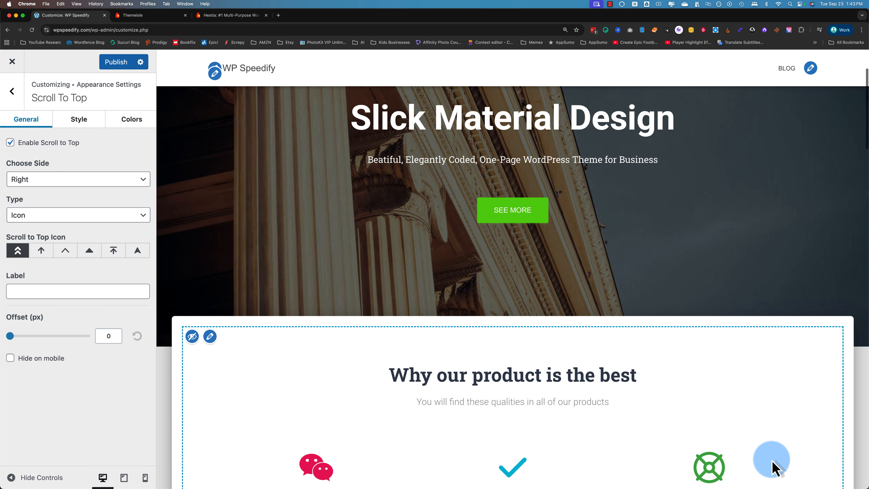
{"action": "scroll", "coordinate": [772, 468], "scroll_direction": "down", "scroll_amount": 10}
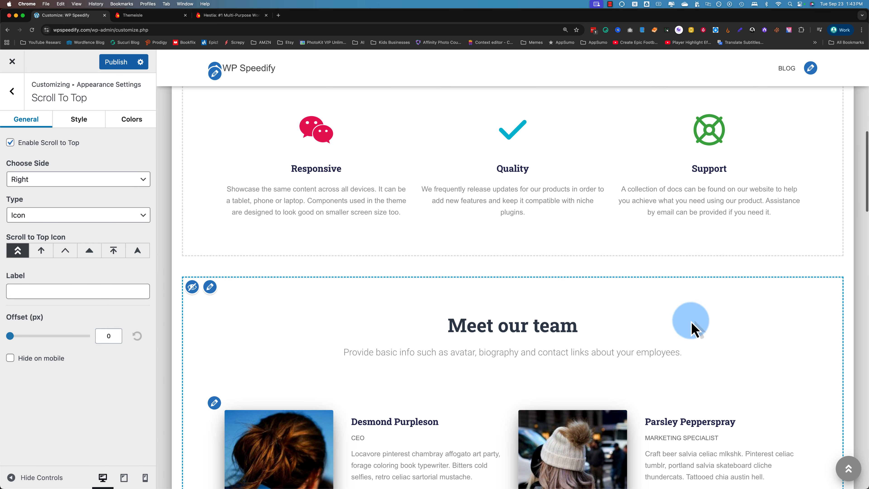
{"action": "left_click", "coordinate": [848, 472]}
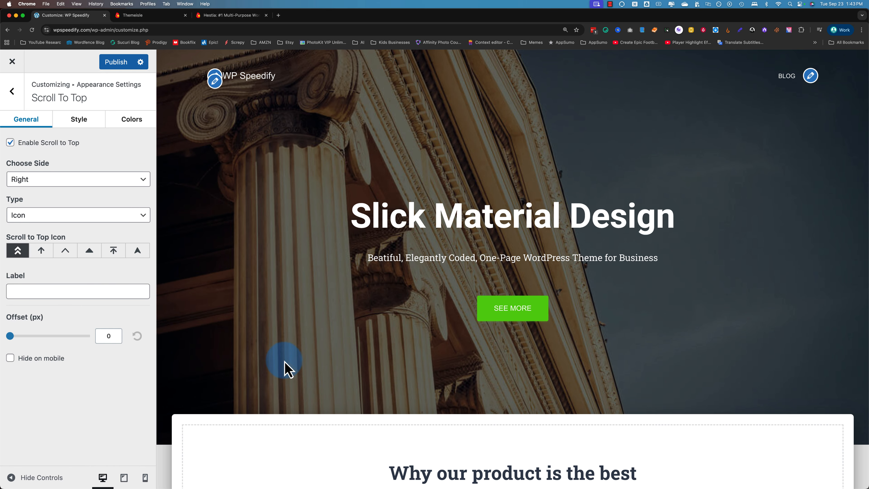
Step: Try the scroll-to-top button on the Left side and set the side back to Right
{"action": "scroll", "coordinate": [287, 368], "scroll_direction": "down", "scroll_amount": 10}
{"action": "left_click", "coordinate": [139, 181]}
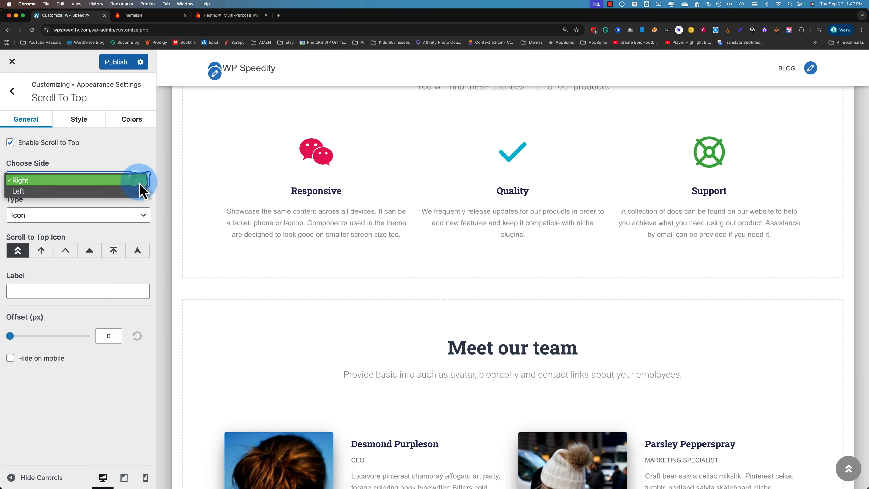
{"action": "left_click", "coordinate": [24, 191]}
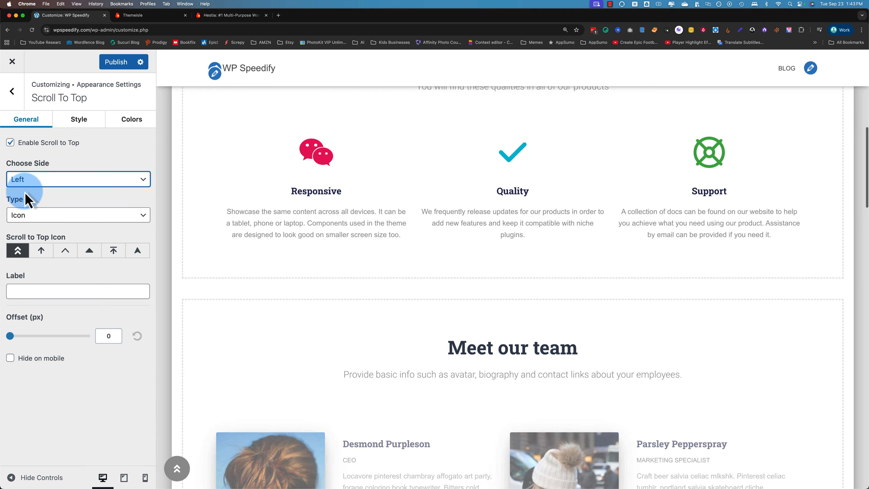
{"action": "left_click", "coordinate": [34, 182]}
{"action": "left_click", "coordinate": [34, 169]}
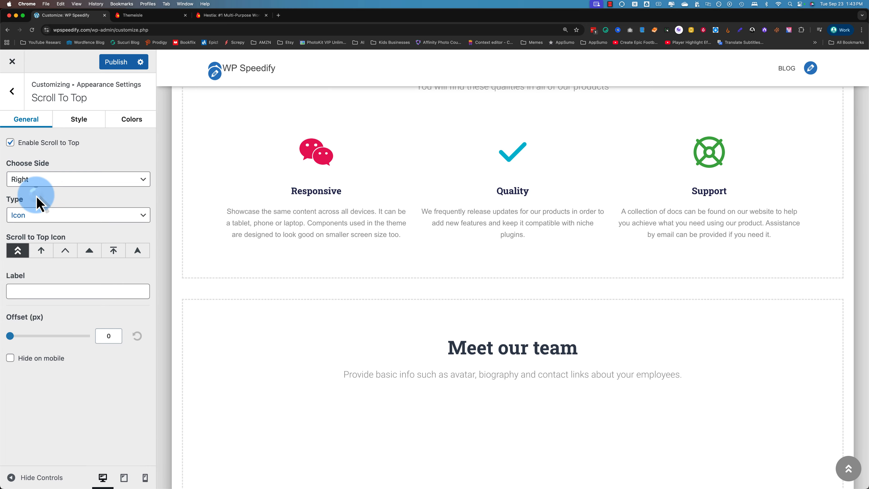
Step: Try the Image type for the scroll-to-top button with 7.jpg from the media library
{"action": "left_click", "coordinate": [41, 216]}
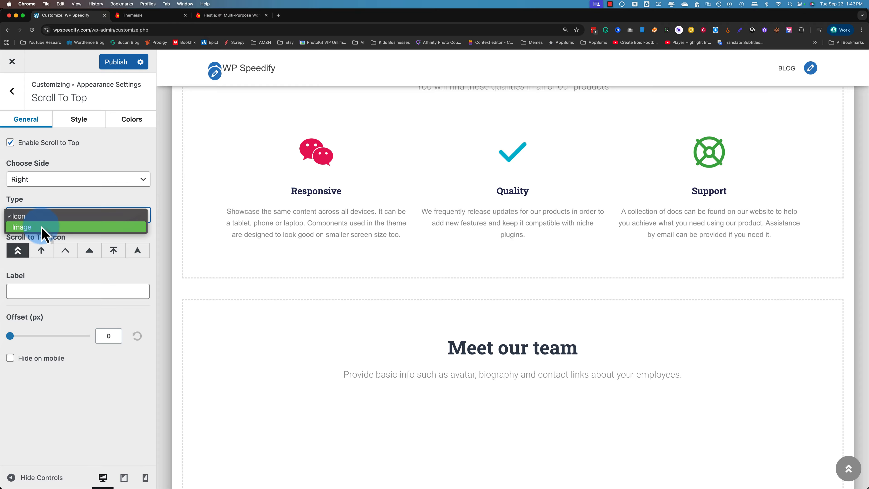
{"action": "left_click", "coordinate": [42, 228]}
{"action": "left_click", "coordinate": [58, 261]}
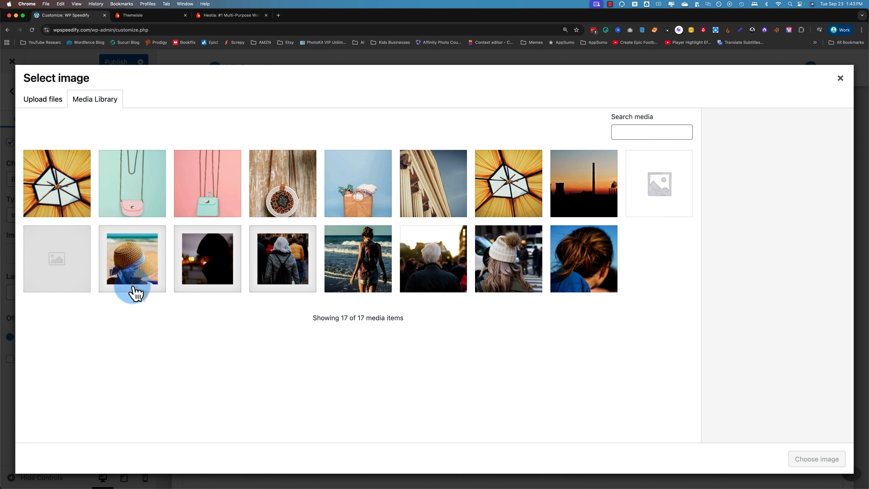
{"action": "left_click", "coordinate": [119, 267]}
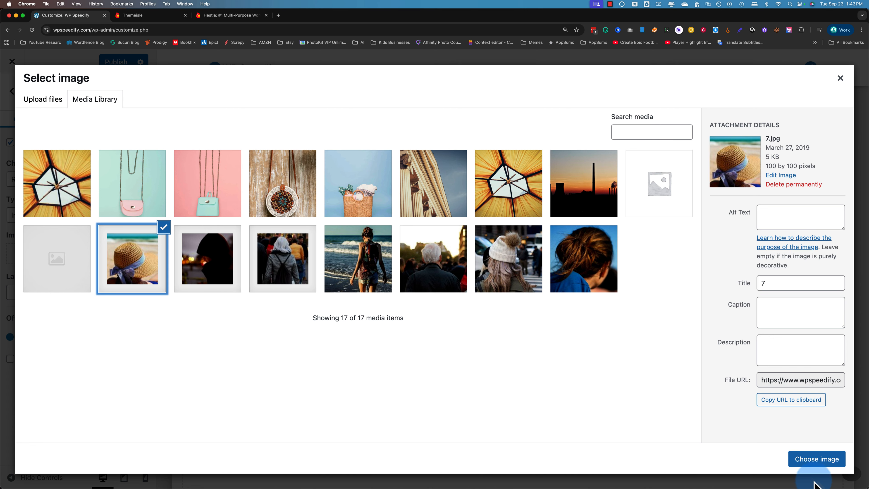
{"action": "left_click", "coordinate": [817, 459]}
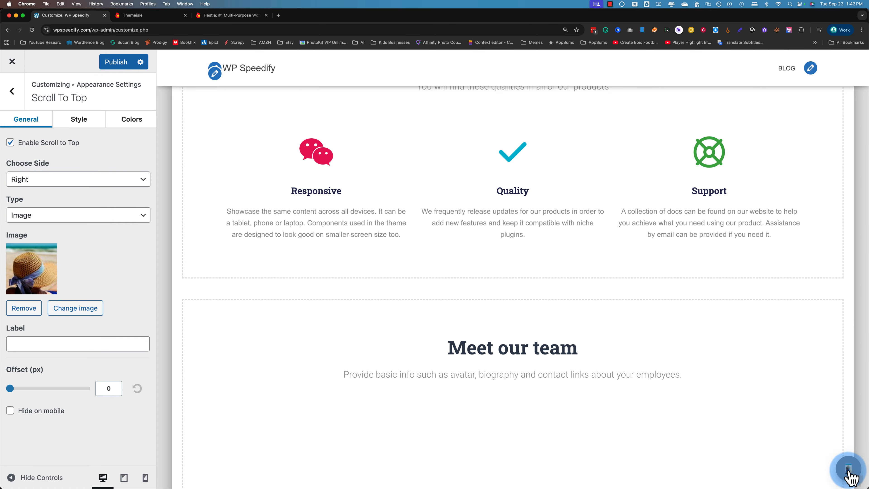
Step: Set the scroll-to-top type back to Icon and choose the solid triangle icon after trying the simple arrow
{"action": "left_click", "coordinate": [34, 215]}
{"action": "left_click", "coordinate": [36, 216]}
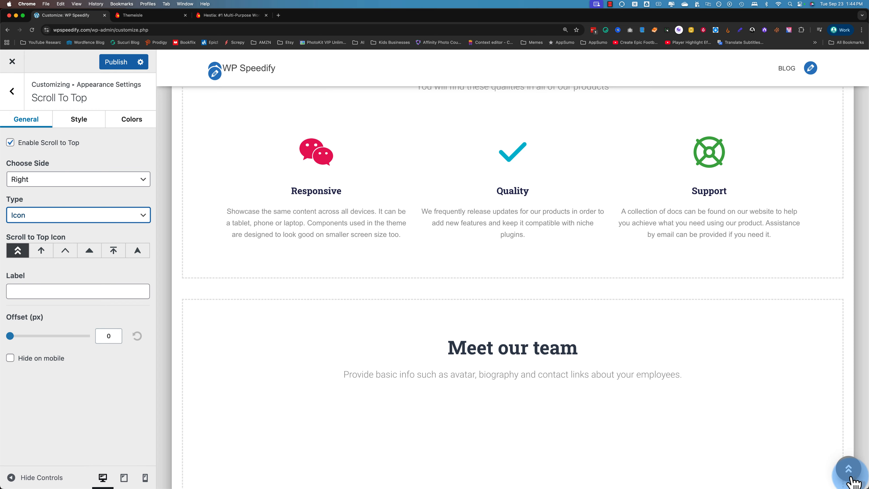
{"action": "left_click", "coordinate": [43, 253]}
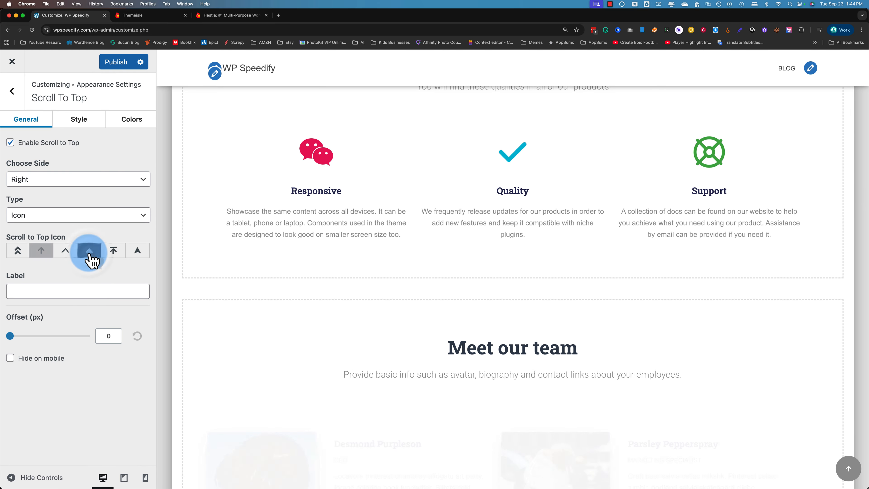
{"action": "left_click", "coordinate": [90, 252]}
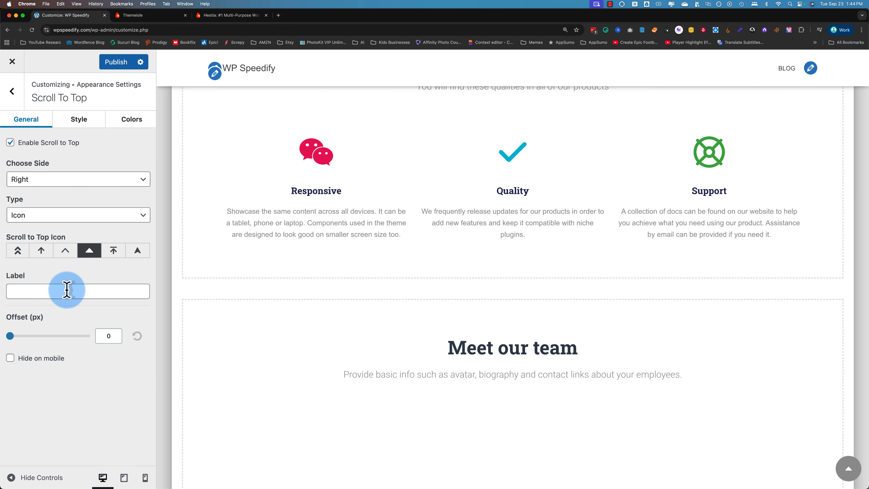
Step: Try the label "To Top" on the scroll-to-top button and clear the label again
{"action": "type", "text": "To "}
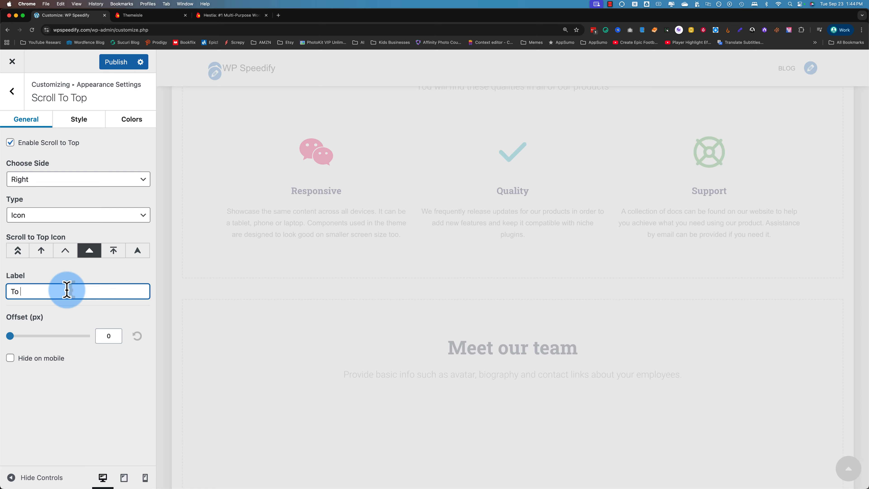
{"action": "type", "text": "Top"}
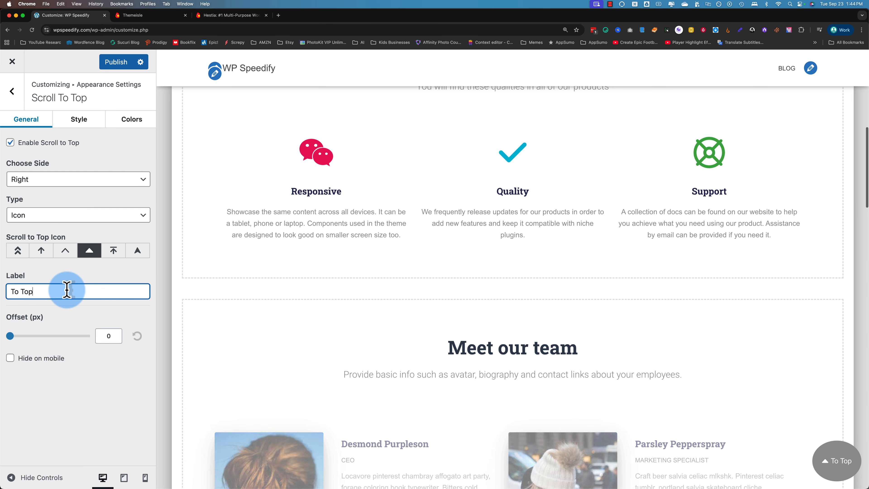
{"action": "left_click", "coordinate": [11, 291]}
{"action": "type", "text": "Back"}
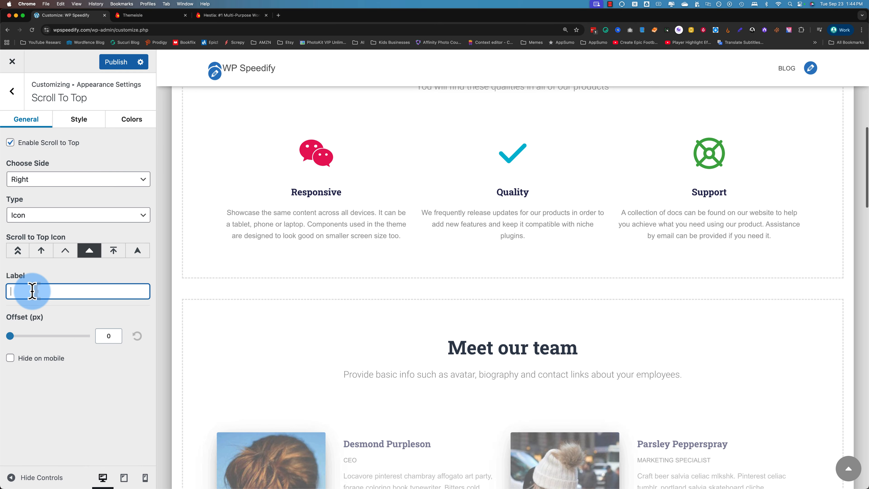
{"action": "left_click", "coordinate": [52, 317]}
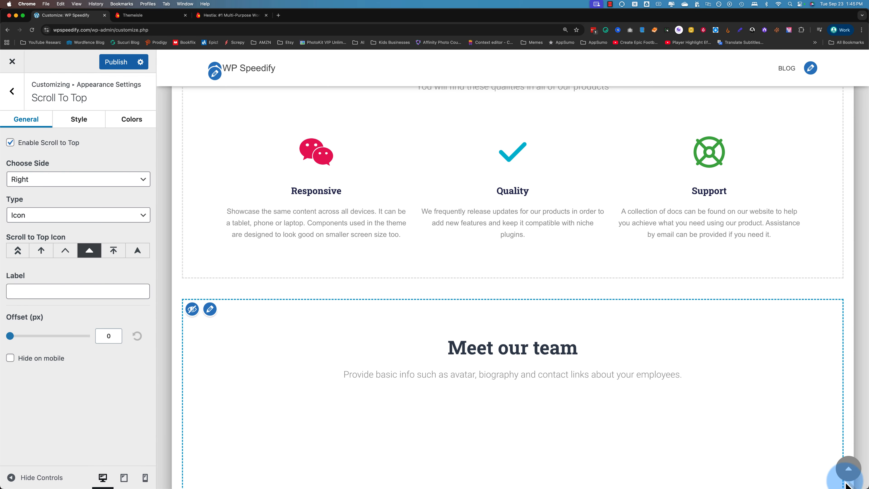
Step: Test the triangle scroll-to-top button and check where on the preview page it shows while scrolling
{"action": "left_click", "coordinate": [847, 470]}
{"action": "scroll", "coordinate": [628, 438], "scroll_direction": "up", "scroll_amount": 5}
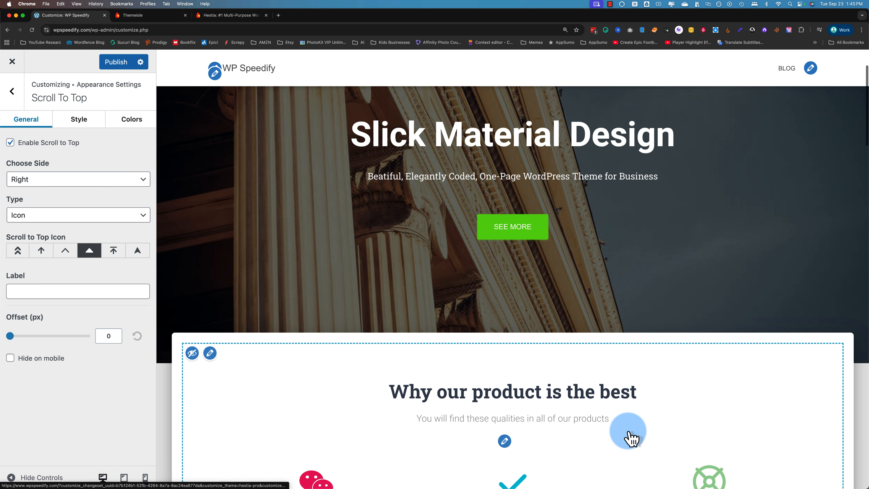
{"action": "scroll", "coordinate": [629, 439], "scroll_direction": "down", "scroll_amount": 4}
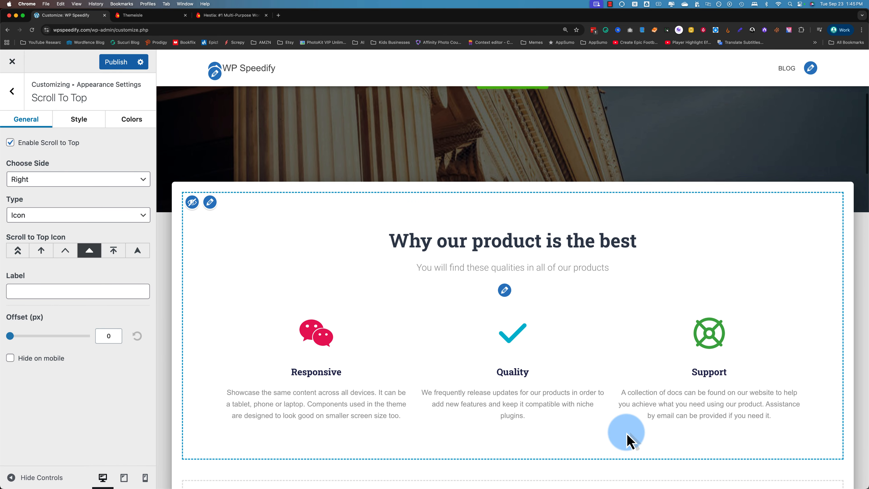
{"action": "scroll", "coordinate": [593, 315], "scroll_direction": "down", "scroll_amount": 5}
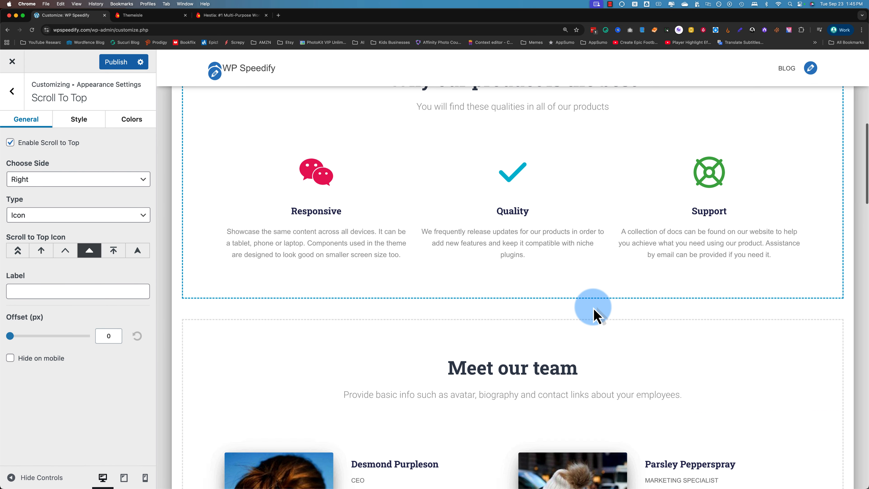
{"action": "scroll", "coordinate": [594, 313], "scroll_direction": "up", "scroll_amount": 1}
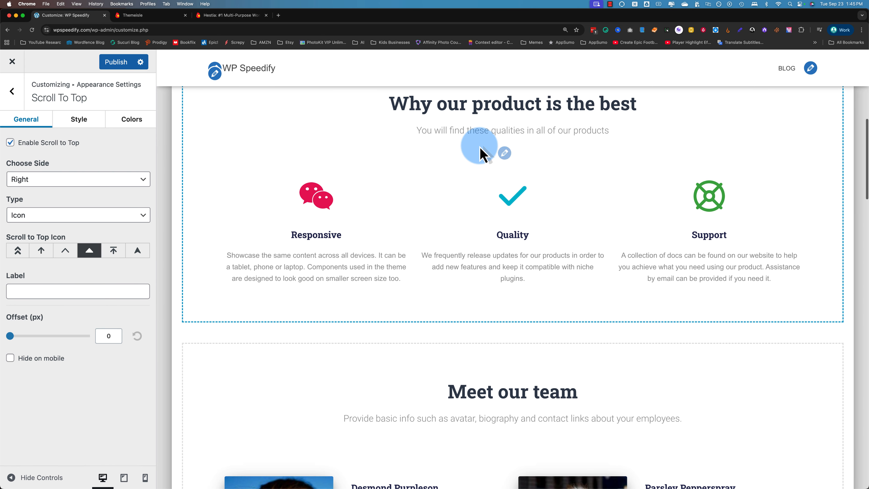
Step: Set the scroll-to-top offset to 288 px and check in the preview when the button shows
{"action": "scroll", "coordinate": [778, 450], "scroll_direction": "down", "scroll_amount": 1}
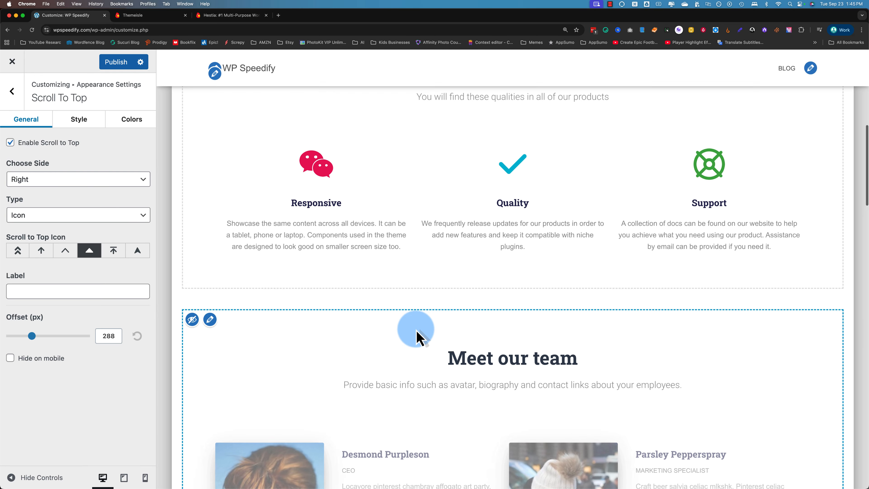
{"action": "scroll", "coordinate": [416, 337], "scroll_direction": "down", "scroll_amount": 3}
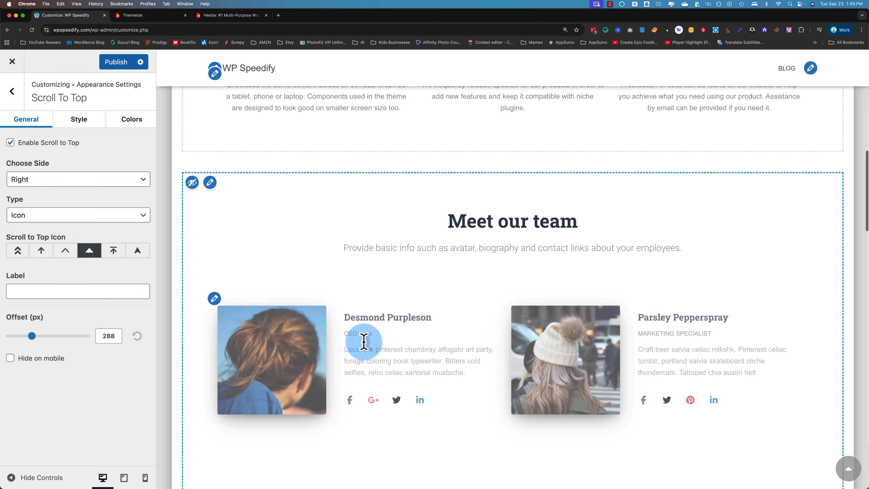
{"action": "scroll", "coordinate": [363, 341], "scroll_direction": "up", "scroll_amount": 5}
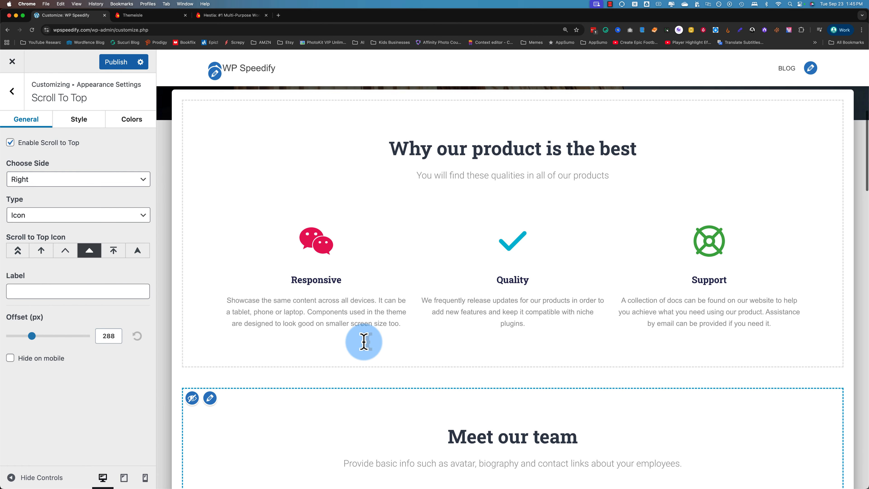
{"action": "scroll", "coordinate": [364, 342], "scroll_direction": "down", "scroll_amount": 3}
{"action": "scroll", "coordinate": [364, 342], "scroll_direction": "up", "scroll_amount": 2}
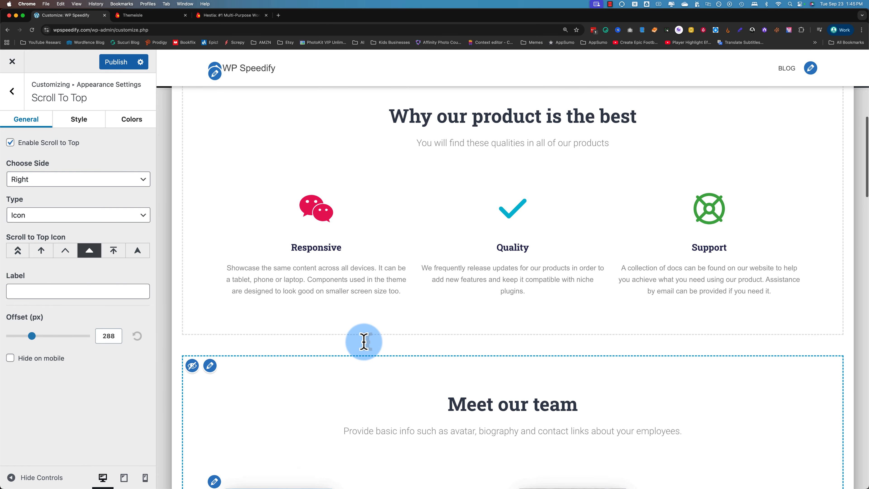
{"action": "scroll", "coordinate": [364, 341], "scroll_direction": "down", "scroll_amount": 5}
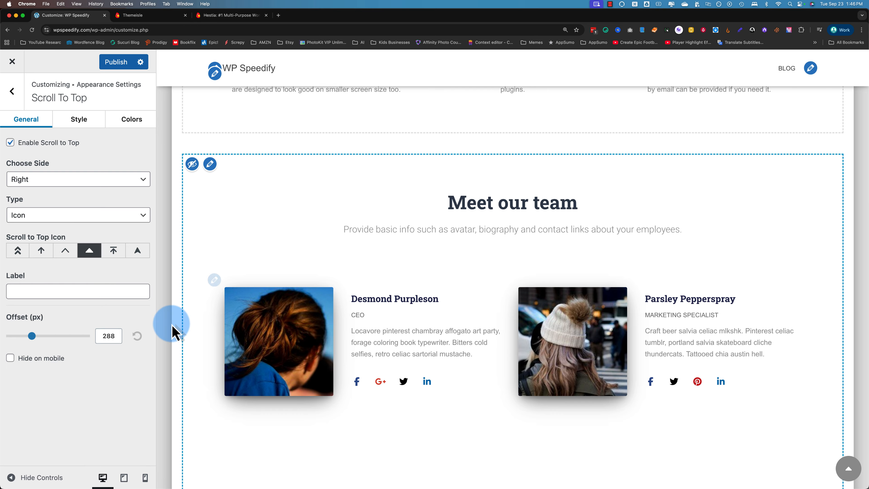
Step: Try a scroll-to-top offset of 977 px further down the preview page and reset the offset to 0
{"action": "left_click_drag", "start_coordinate": [73, 340], "coordinate": [88, 340]}
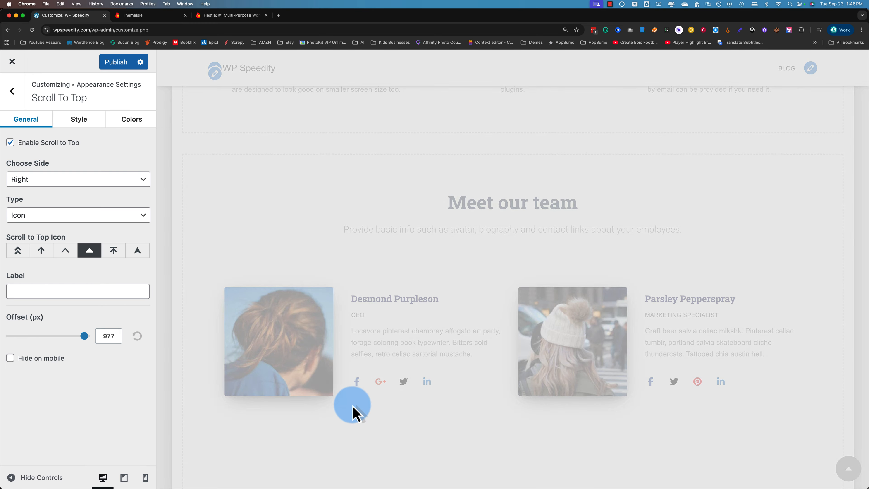
{"action": "scroll", "coordinate": [353, 413], "scroll_direction": "down", "scroll_amount": 7}
{"action": "scroll", "coordinate": [349, 411], "scroll_direction": "down", "scroll_amount": 9}
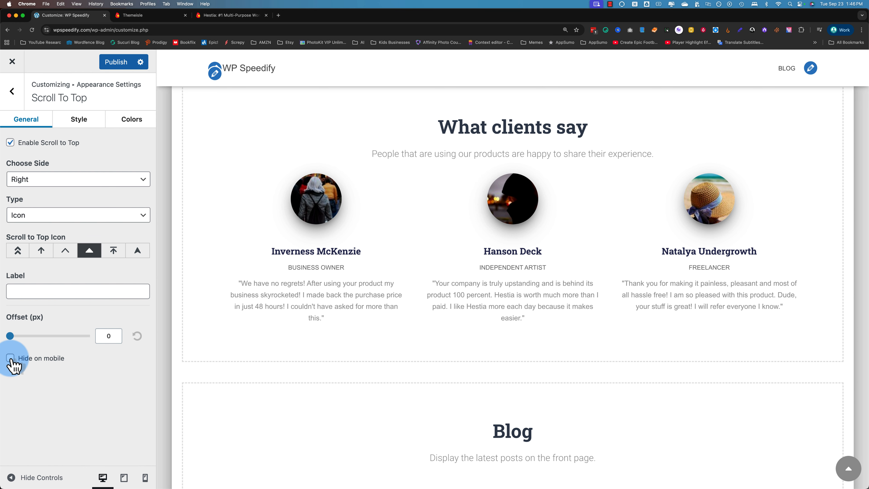
Step: Hide the scroll-to-top button on mobile and check the result in the tablet and mobile previews
{"action": "left_click", "coordinate": [124, 478]}
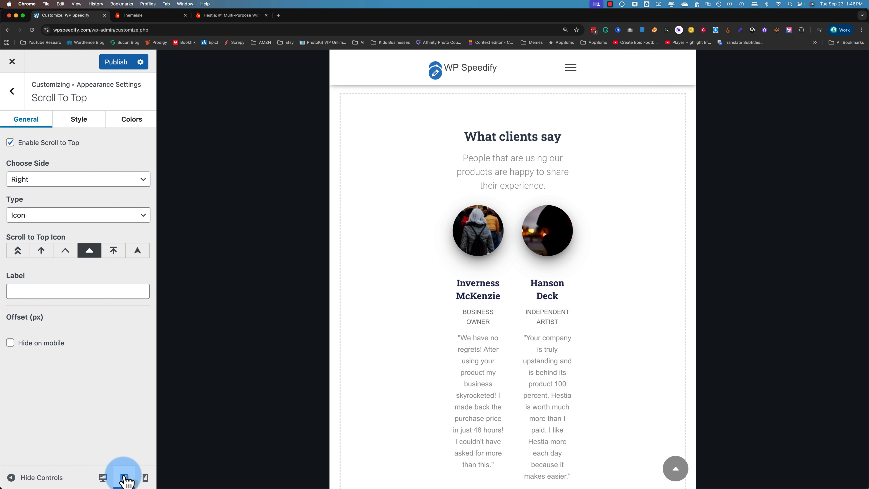
{"action": "left_click", "coordinate": [10, 342]}
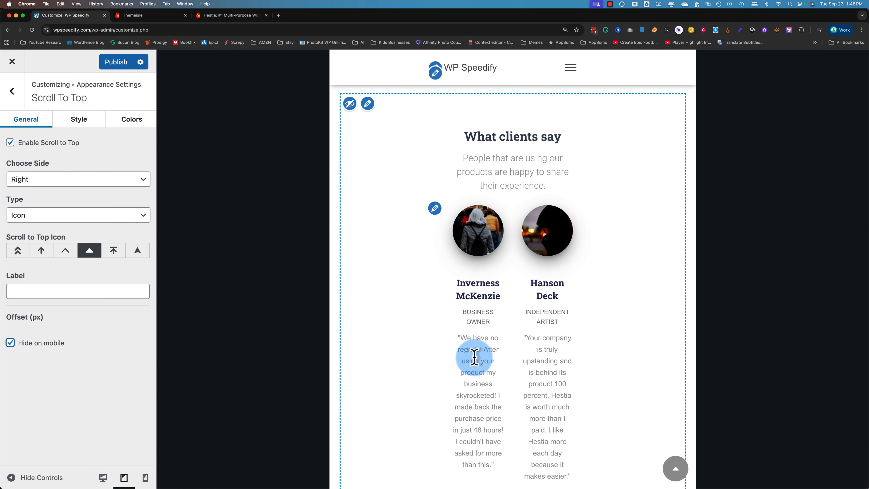
{"action": "left_click", "coordinate": [146, 478]}
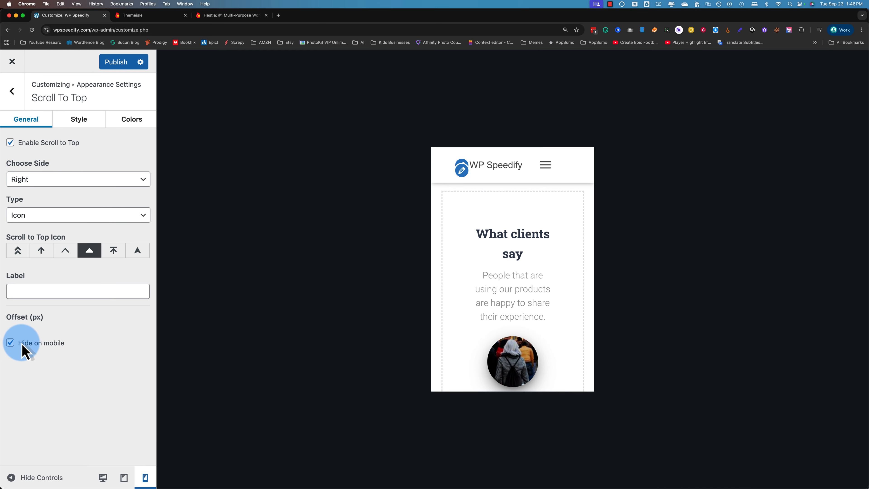
{"action": "left_click", "coordinate": [10, 342]}
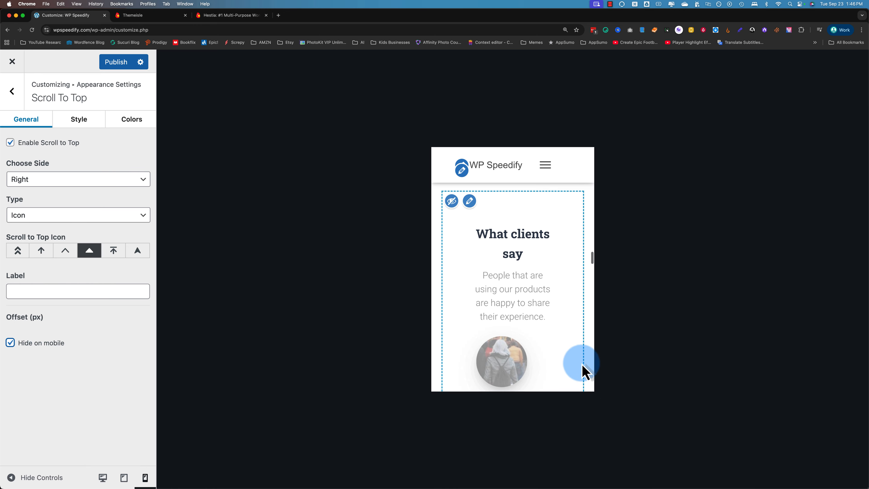
Step: In the desktop preview, try scroll-to-top padding 36 px, icon size 72 and border radius 0%, reset them, and set the icon size to 12
{"action": "left_click", "coordinate": [103, 477]}
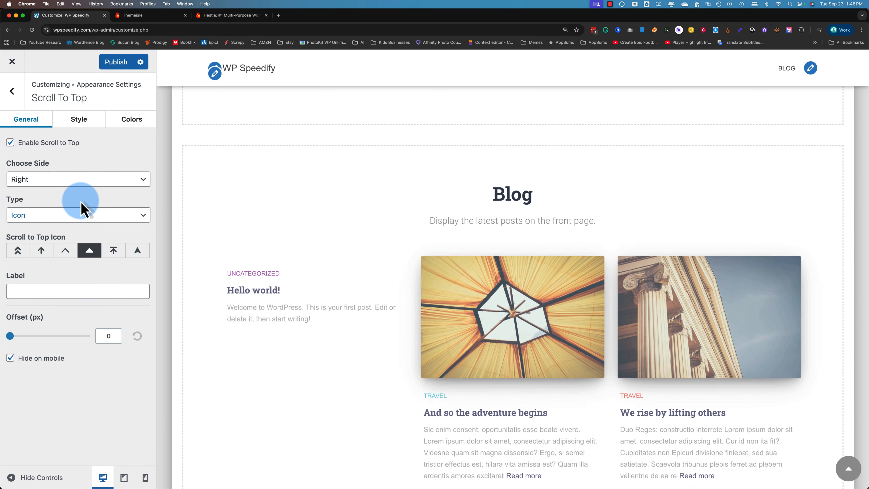
{"action": "left_click", "coordinate": [79, 124]}
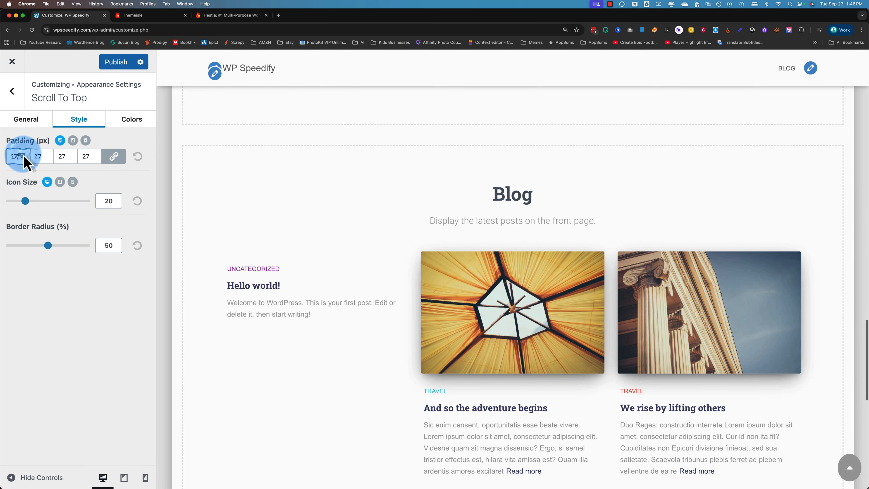
{"action": "left_click", "coordinate": [24, 156]}
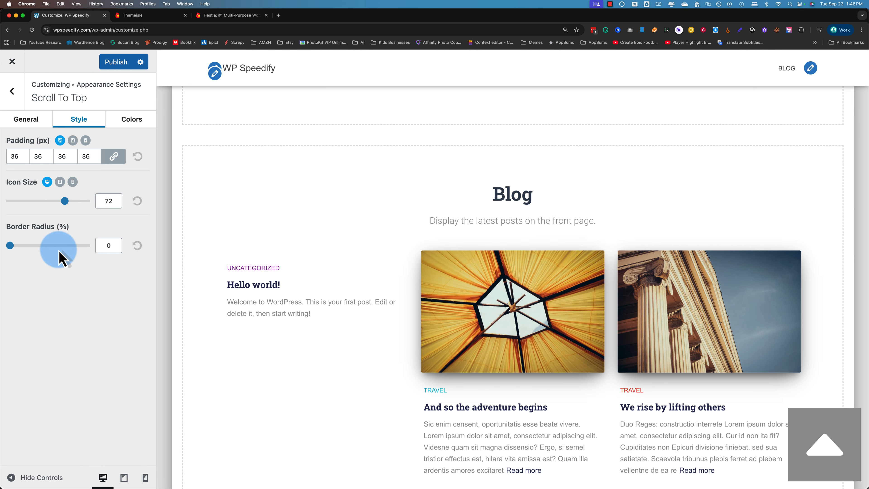
{"action": "left_click", "coordinate": [138, 156]}
{"action": "left_click", "coordinate": [137, 201]}
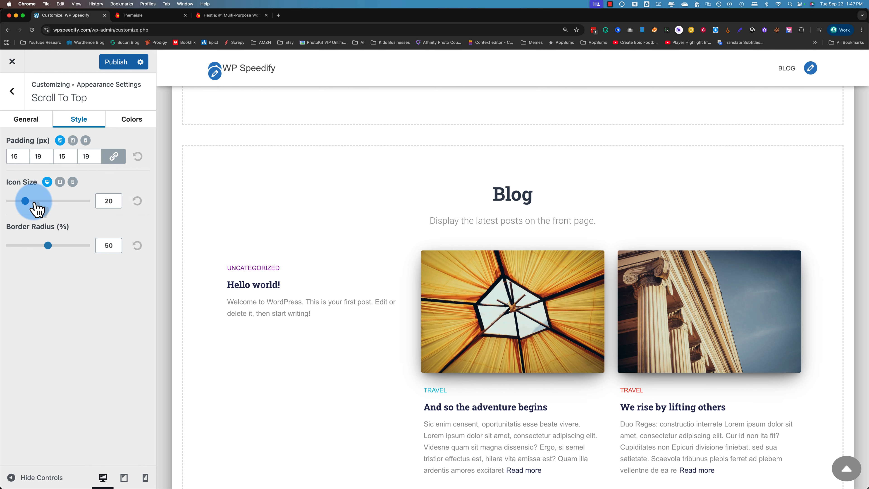
{"action": "left_click_drag", "start_coordinate": [21, 201], "coordinate": [19, 201]}
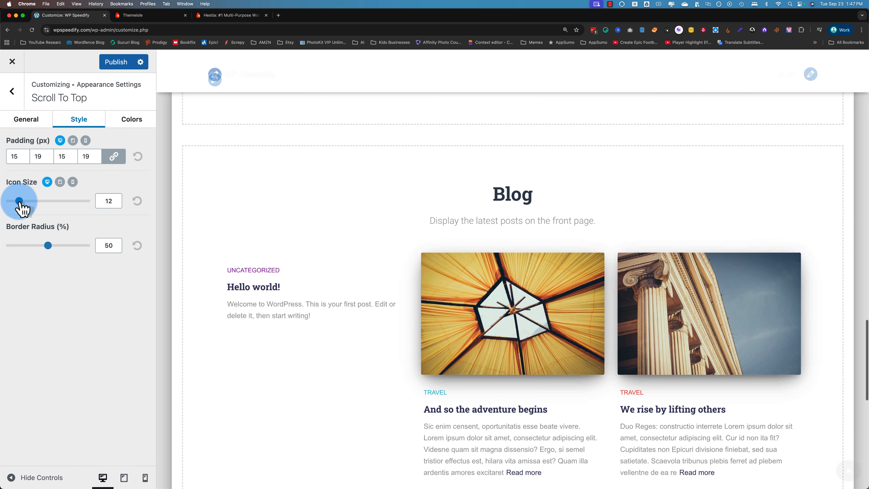
Step: Try the blue #1e73be as the scroll-to-top icon color and check the button's hover look in the preview
{"action": "left_click", "coordinate": [124, 117]}
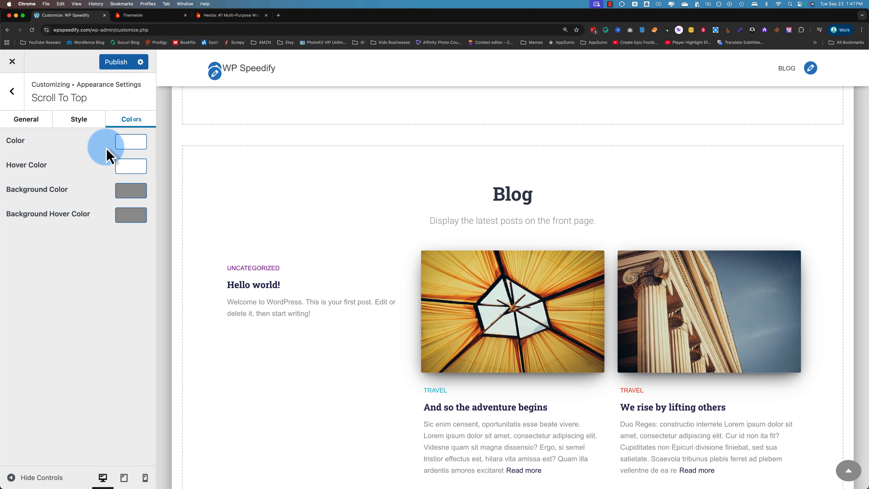
{"action": "left_click", "coordinate": [131, 143]}
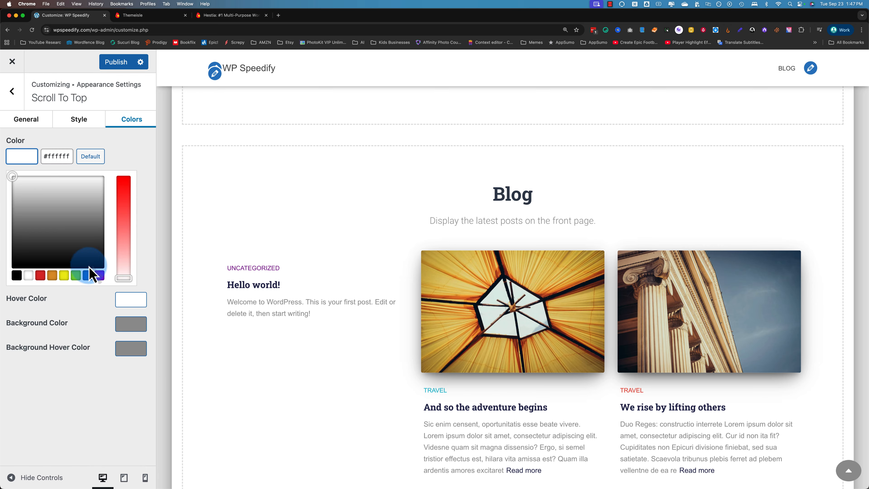
{"action": "left_click", "coordinate": [88, 274]}
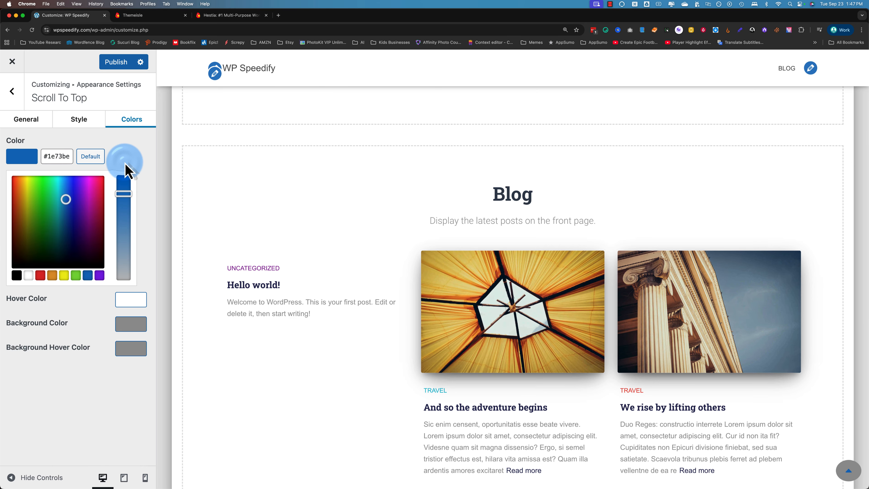
{"action": "left_click", "coordinate": [141, 260]}
{"action": "left_click", "coordinate": [129, 216]}
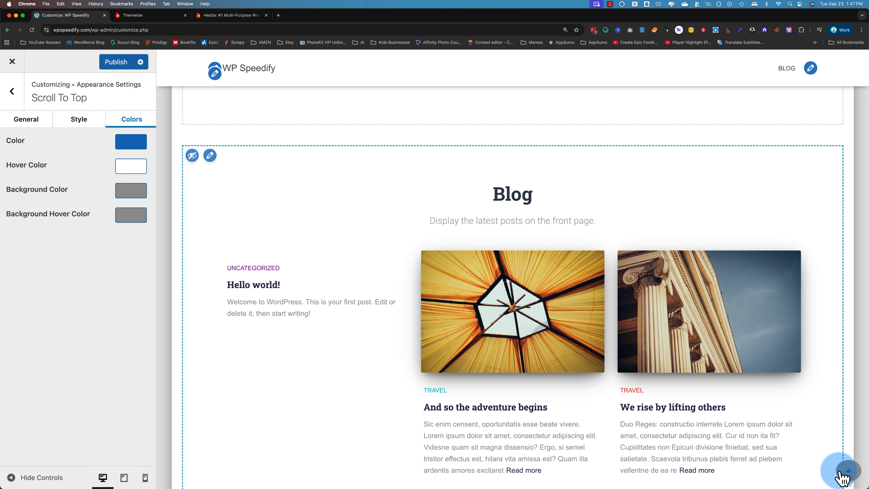
Step: Try the scroll-to-top background color #eeee22 with the darker yellow #dbd11e as background hover color
{"action": "left_click", "coordinate": [135, 194]}
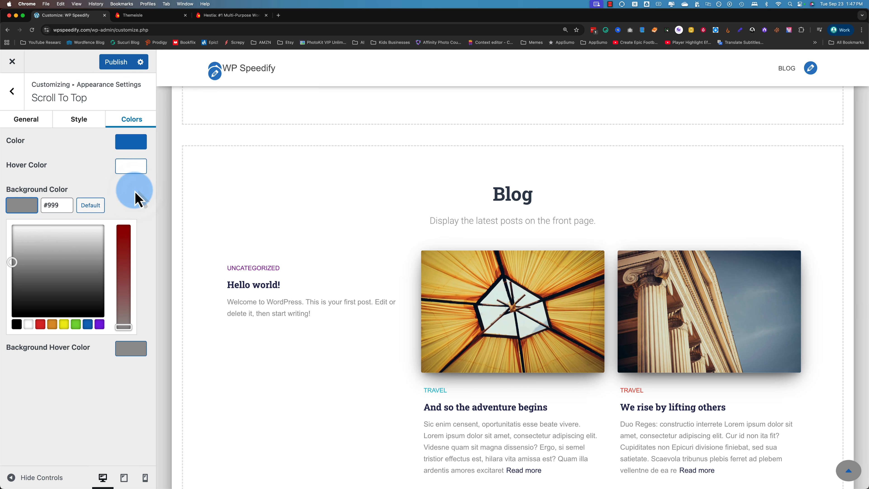
{"action": "left_click", "coordinate": [64, 328]}
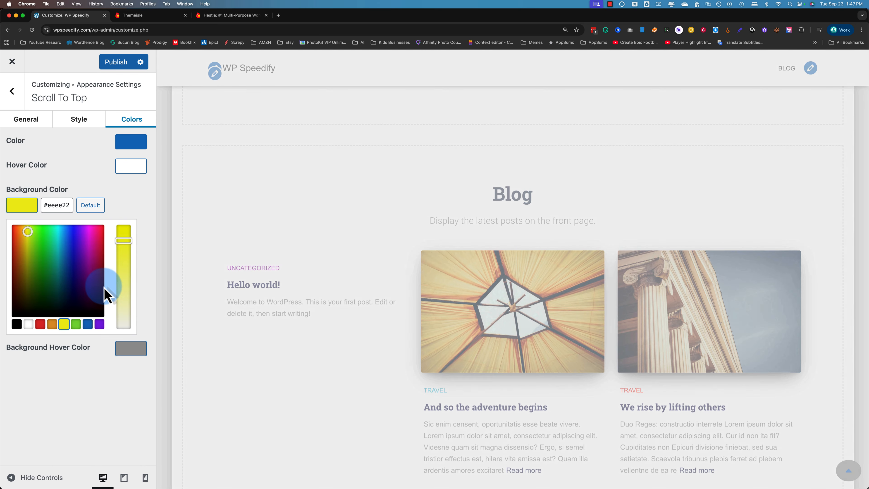
{"action": "left_click", "coordinate": [144, 221]}
{"action": "left_click", "coordinate": [137, 217]}
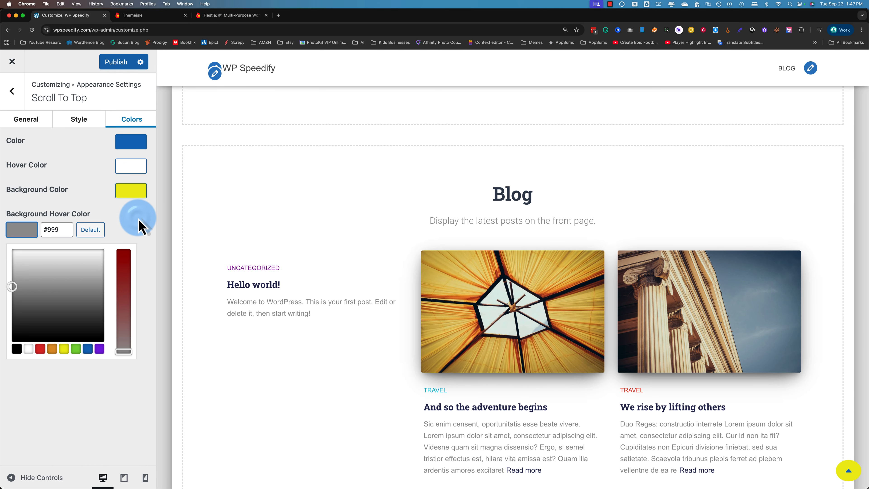
{"action": "left_click", "coordinate": [64, 348]}
{"action": "left_click", "coordinate": [27, 263]}
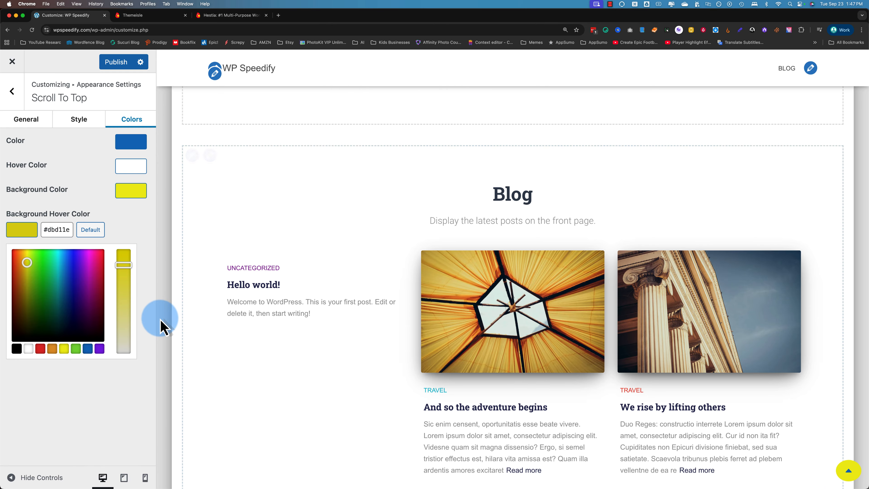
{"action": "left_click", "coordinate": [90, 211]}
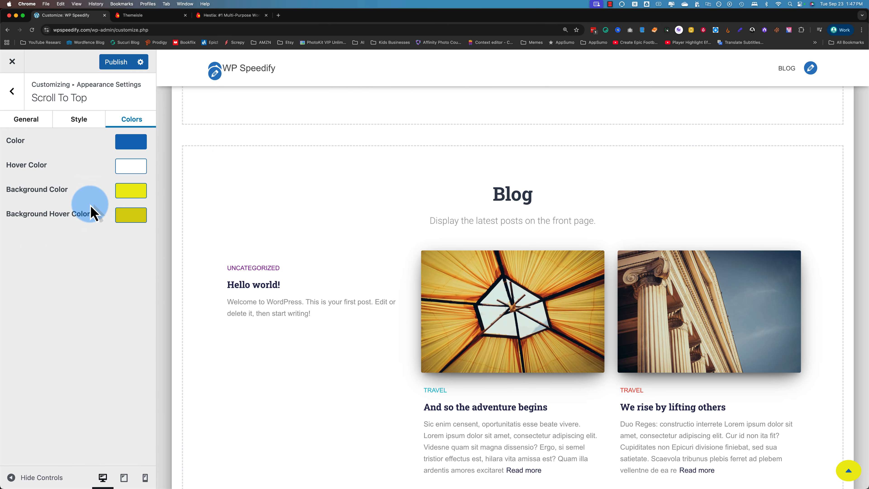
Step: Reset the scroll-to-top icon color to its default
{"action": "left_click", "coordinate": [135, 150]}
{"action": "left_click", "coordinate": [90, 156]}
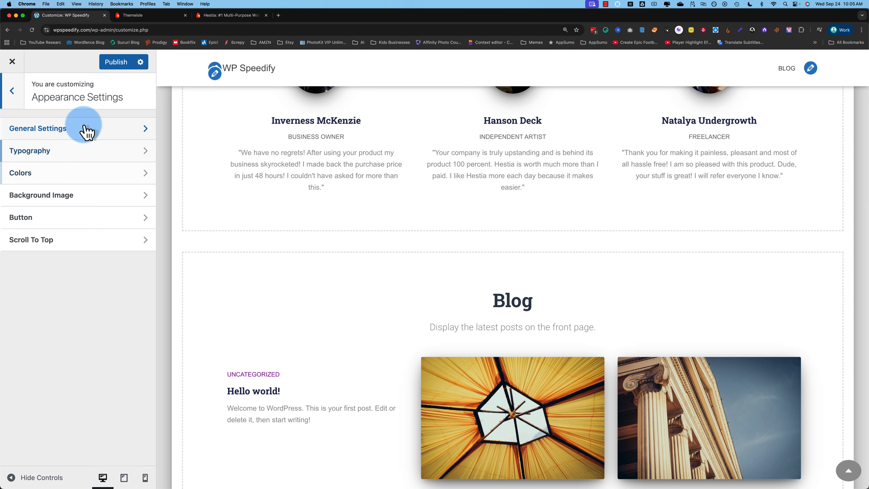
Step: Leave the Appearance Settings and open the Frontpage Sections settings
{"action": "left_click", "coordinate": [15, 96]}
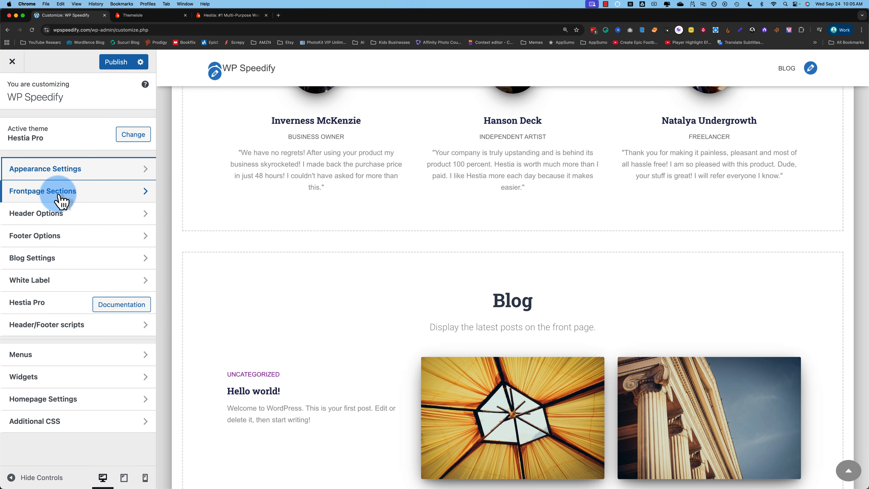
{"action": "left_click", "coordinate": [68, 193]}
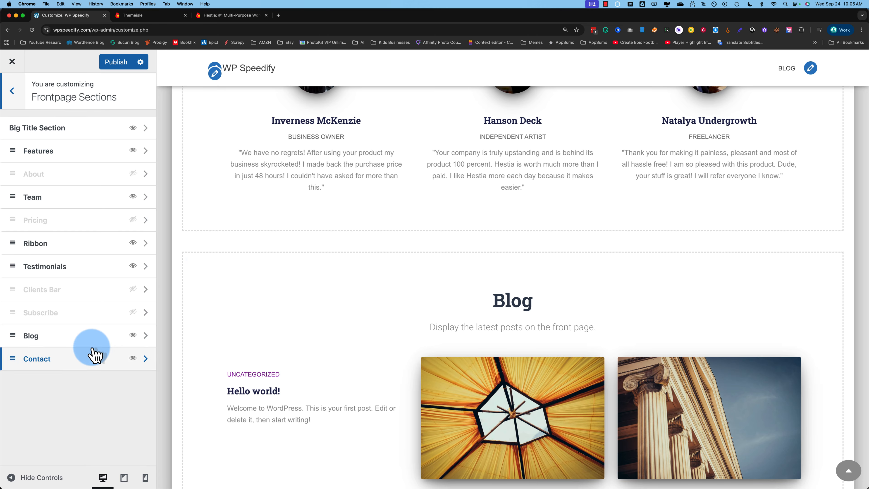
Step: Hide the Big Title Section to see the homepage without it, and show the section again
{"action": "scroll", "coordinate": [194, 330], "scroll_direction": "up", "scroll_amount": 10}
{"action": "scroll", "coordinate": [194, 330], "scroll_direction": "up", "scroll_amount": 10}
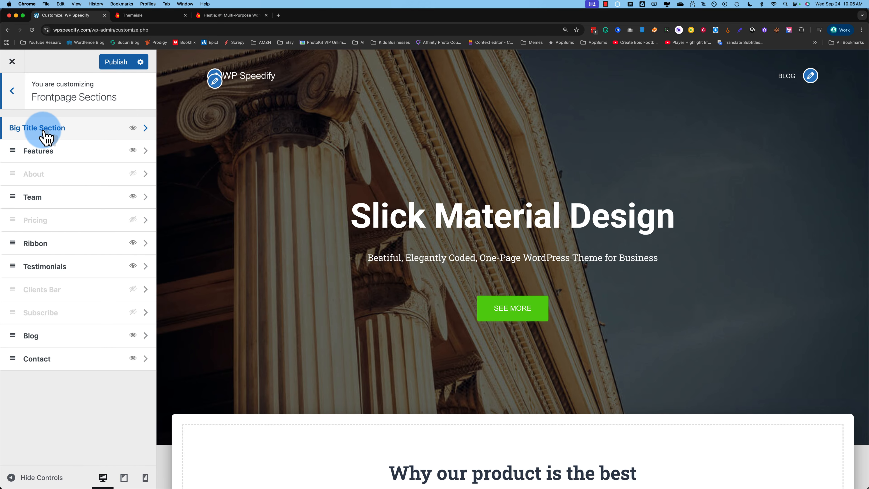
{"action": "left_click", "coordinate": [133, 128]}
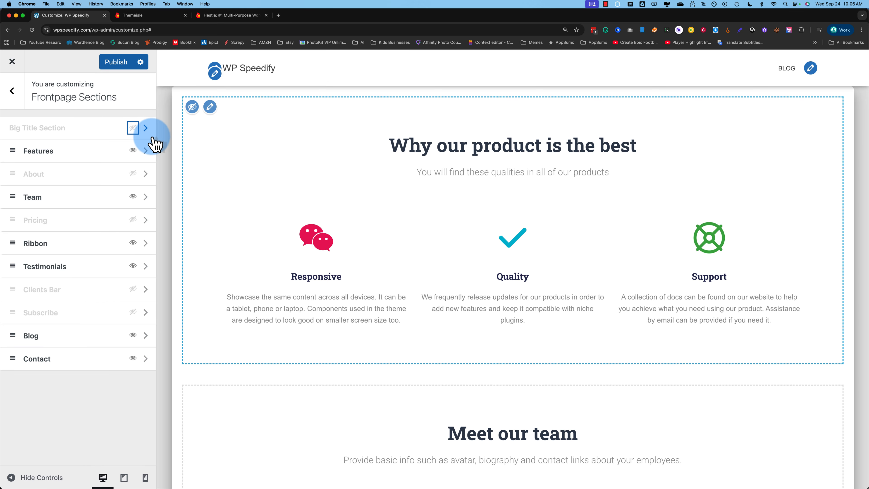
{"action": "left_click", "coordinate": [133, 129]}
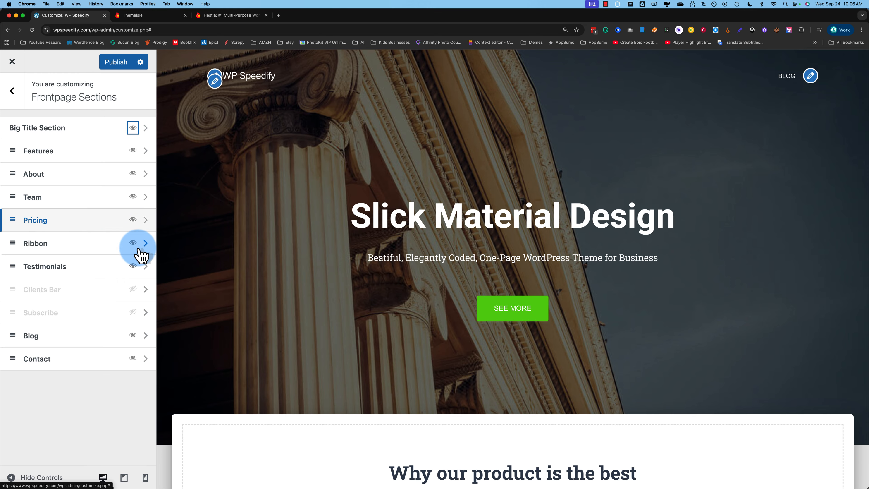
Step: Make the hidden About, Pricing, Clients Bar and Subscribe sections visible on the front page
{"action": "left_click", "coordinate": [133, 289]}
{"action": "left_click", "coordinate": [38, 153]}
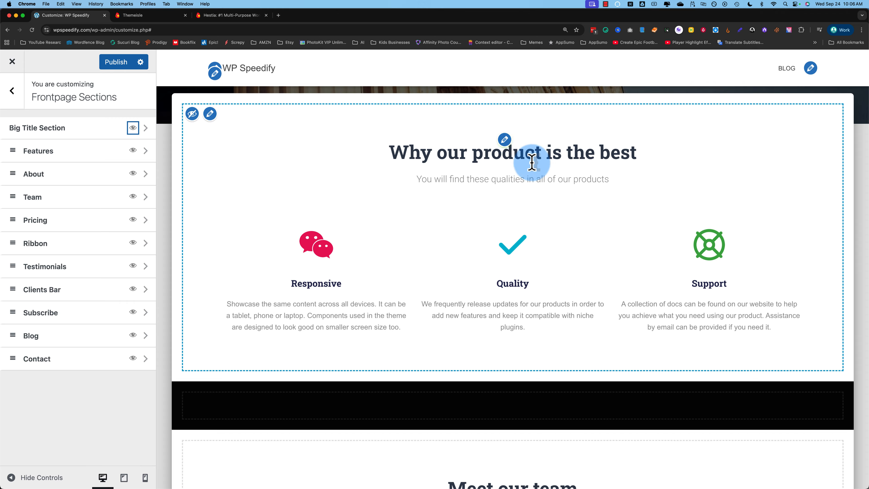
Step: Examine how each frontpage section looks in the preview, from Features through Team, Pricing, Ribbon, Testimonials, Clients Bar, Subscribe and Blog to Contact
{"action": "scroll", "coordinate": [330, 276], "scroll_direction": "down", "scroll_amount": 10}
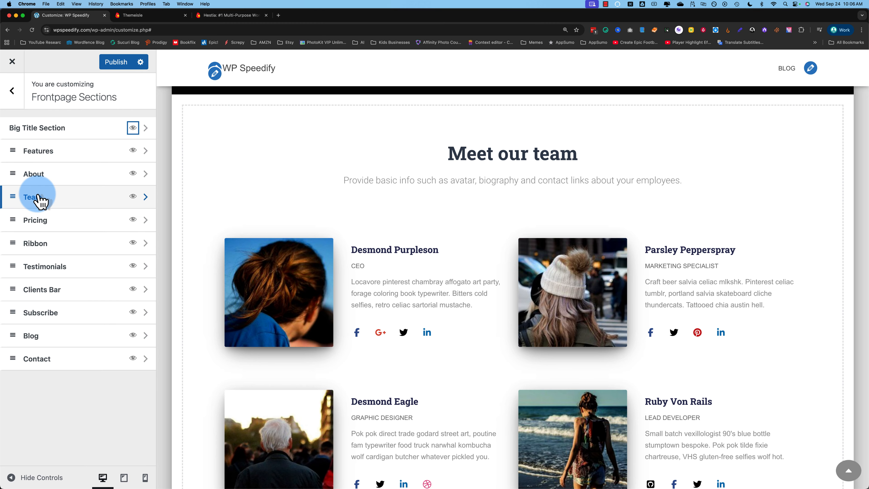
{"action": "scroll", "coordinate": [250, 247], "scroll_direction": "down", "scroll_amount": 12}
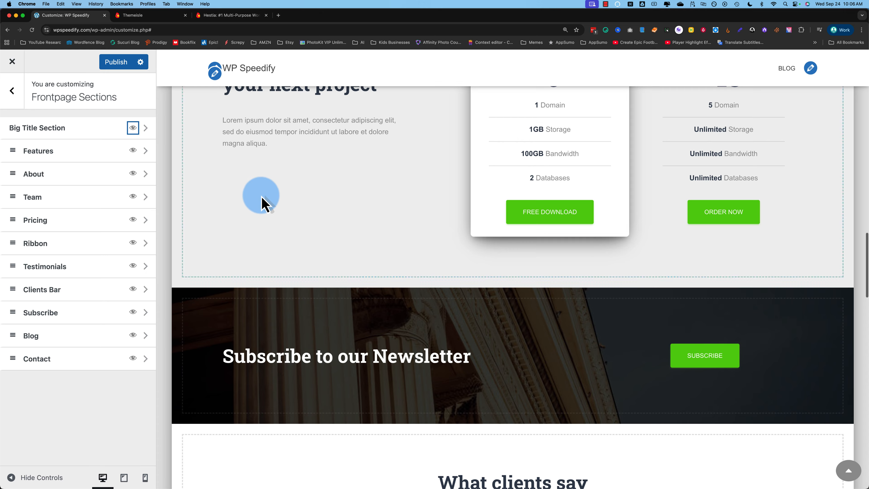
{"action": "scroll", "coordinate": [274, 199], "scroll_direction": "up", "scroll_amount": 5}
{"action": "scroll", "coordinate": [317, 261], "scroll_direction": "down", "scroll_amount": 6}
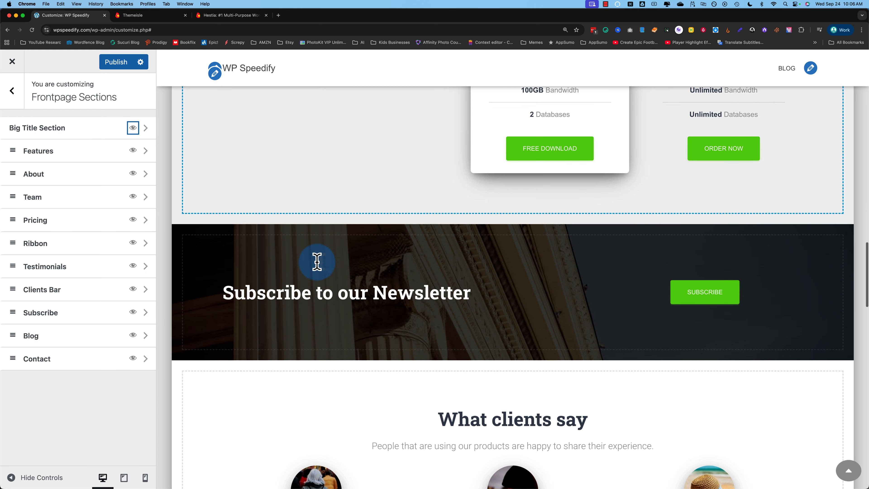
{"action": "scroll", "coordinate": [316, 262], "scroll_direction": "down", "scroll_amount": 2}
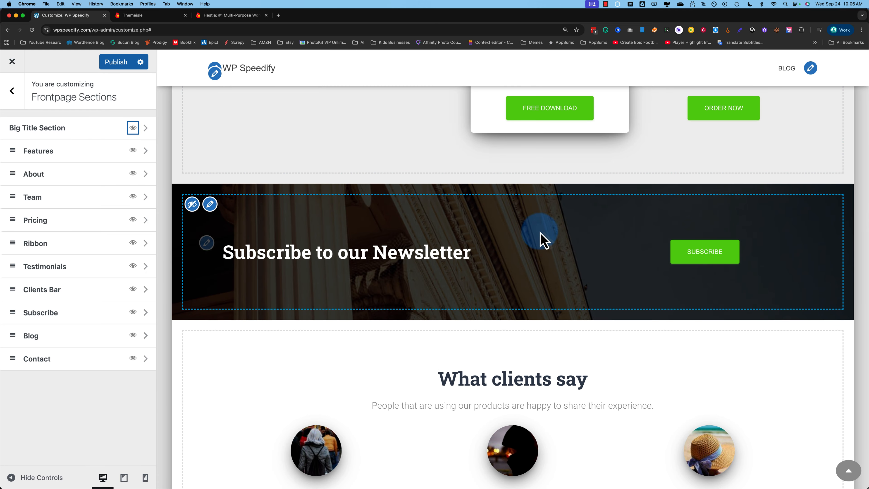
{"action": "scroll", "coordinate": [228, 308], "scroll_direction": "down", "scroll_amount": 7}
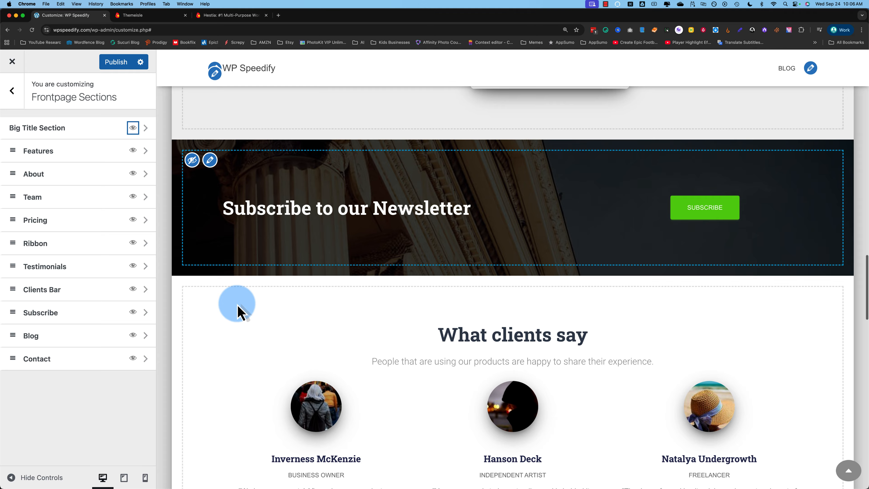
{"action": "scroll", "coordinate": [320, 359], "scroll_direction": "down", "scroll_amount": 2}
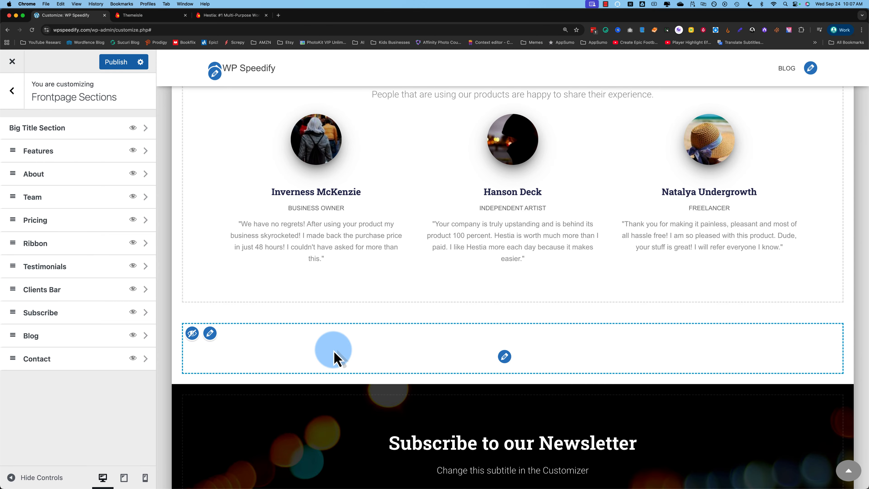
{"action": "scroll", "coordinate": [316, 359], "scroll_direction": "down", "scroll_amount": 4}
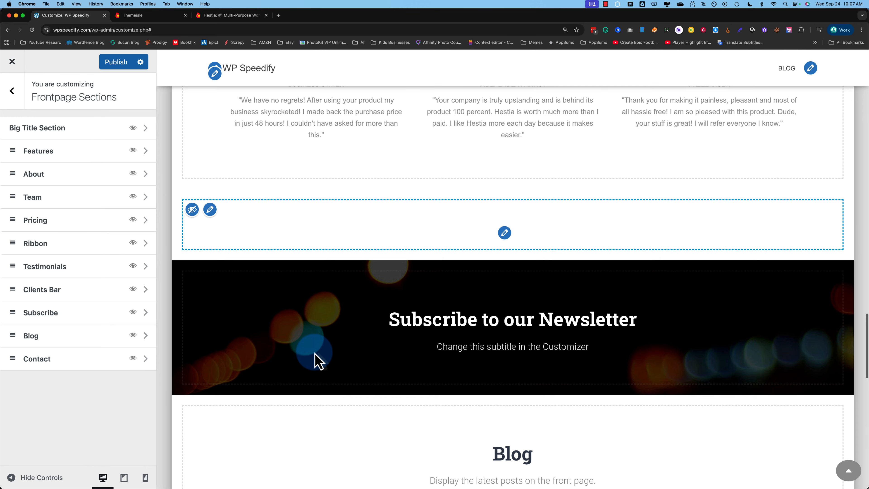
{"action": "scroll", "coordinate": [407, 315], "scroll_direction": "up", "scroll_amount": 1}
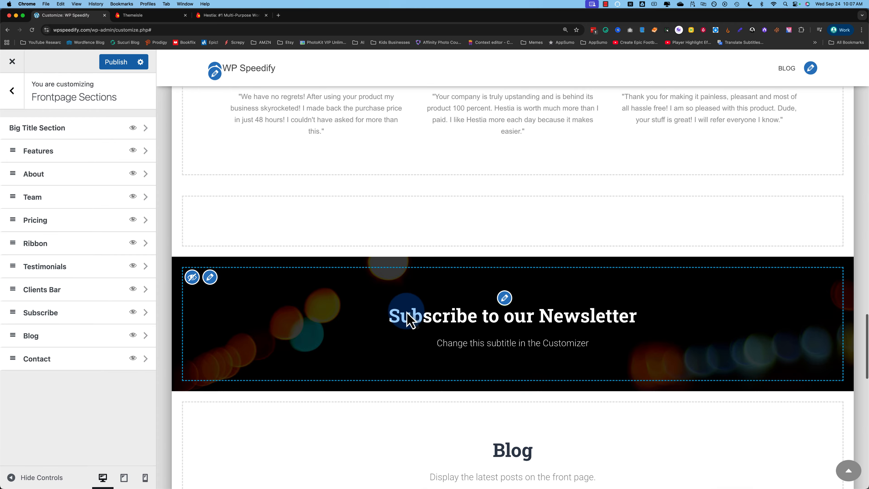
{"action": "scroll", "coordinate": [391, 319], "scroll_direction": "down", "scroll_amount": 2}
{"action": "scroll", "coordinate": [383, 344], "scroll_direction": "down", "scroll_amount": 5}
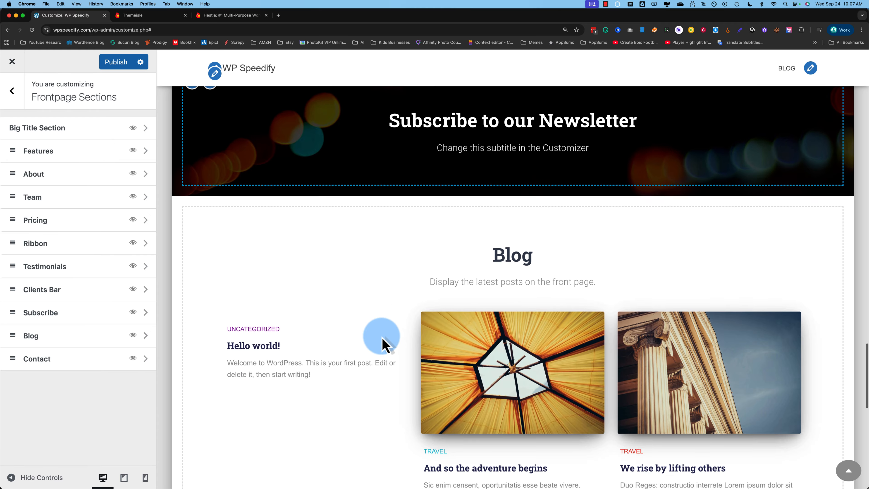
{"action": "scroll", "coordinate": [379, 398], "scroll_direction": "down", "scroll_amount": 15}
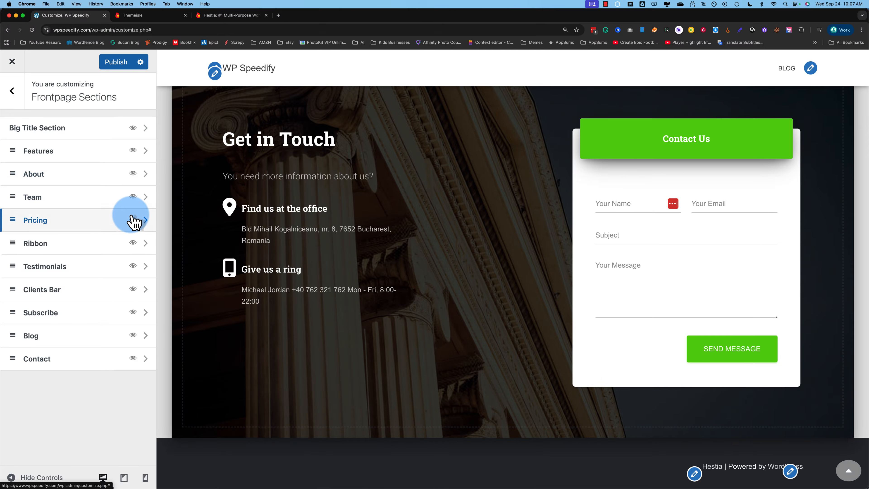
Step: Open the Big Title Section settings, choose Image as the Big Title Background and check its scrolling behavior in the preview
{"action": "left_click", "coordinate": [146, 132]}
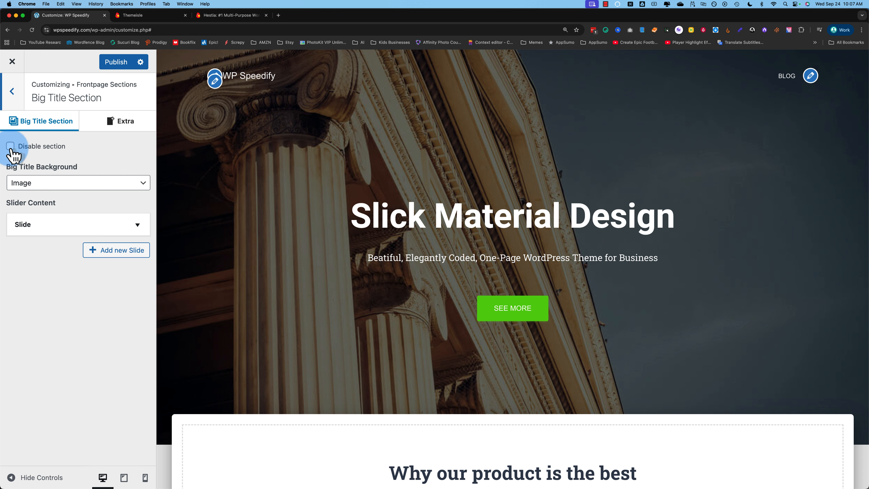
{"action": "left_click", "coordinate": [65, 183]}
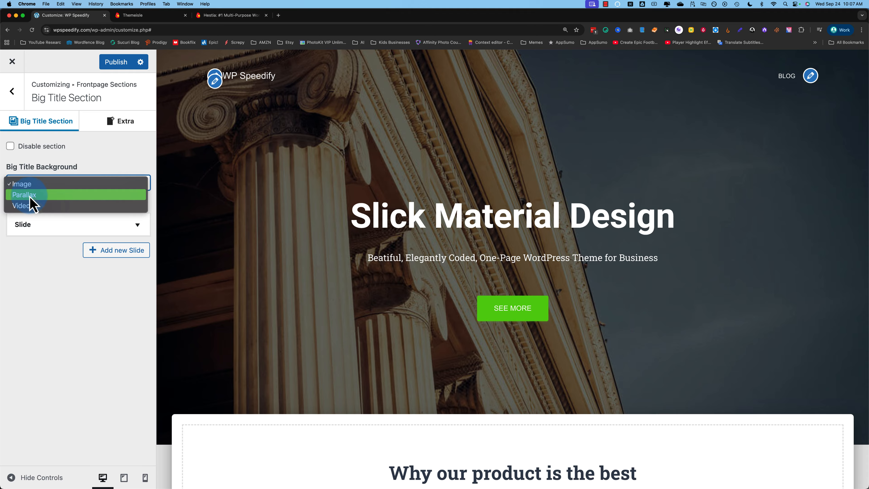
{"action": "left_click", "coordinate": [28, 185]}
{"action": "scroll", "coordinate": [235, 200], "scroll_direction": "down", "scroll_amount": 5}
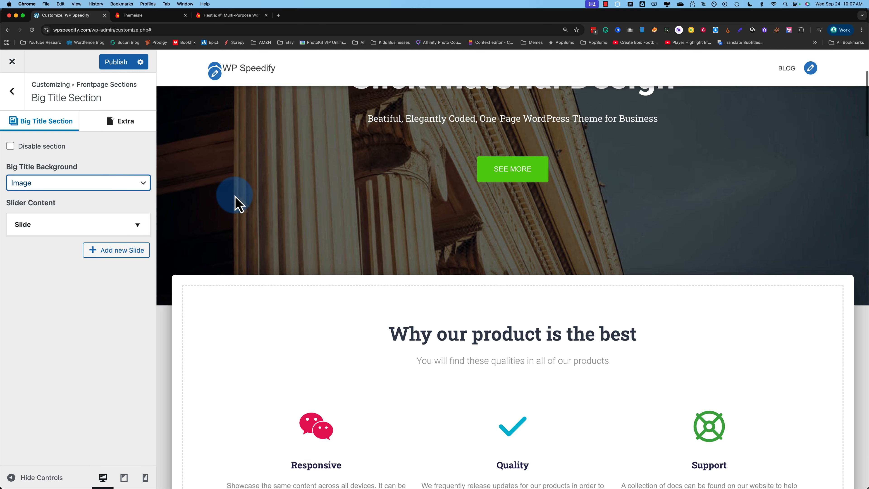
{"action": "scroll", "coordinate": [235, 195], "scroll_direction": "up", "scroll_amount": 5}
Step: Change the Big Title Background to Parallax, review its First Layer and Second Layer images, and publish the changes
{"action": "left_click", "coordinate": [140, 185]}
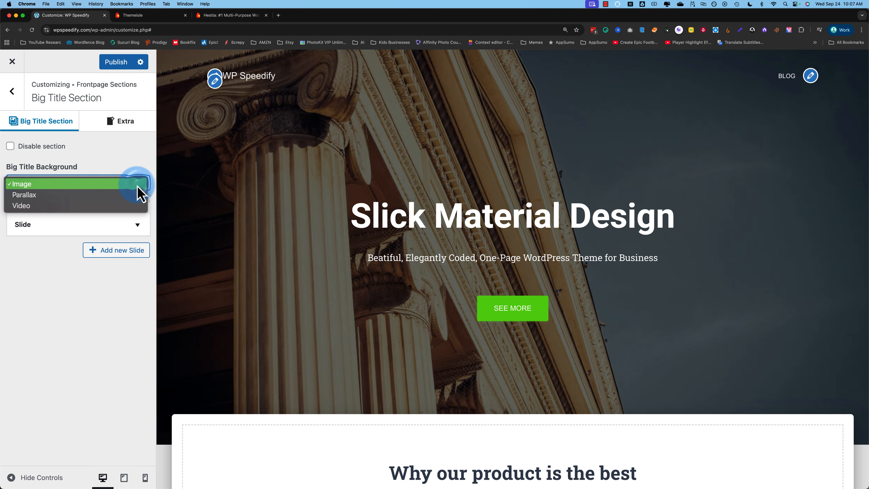
{"action": "left_click", "coordinate": [62, 195]}
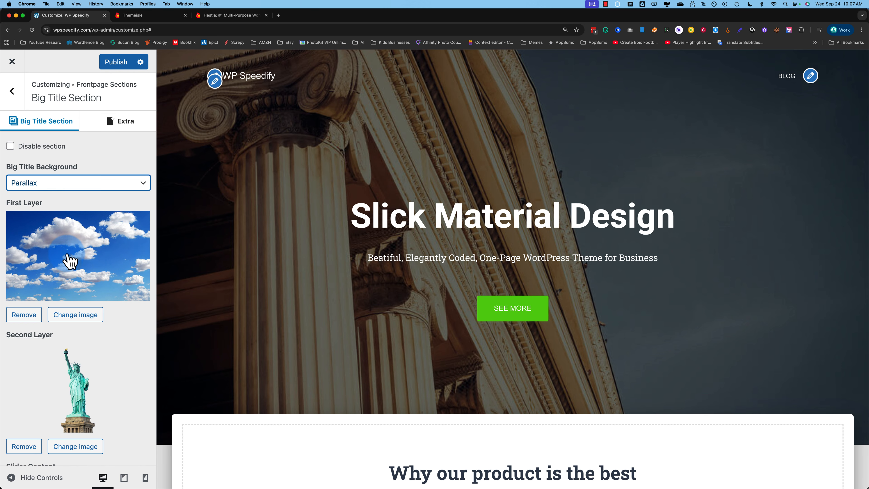
{"action": "scroll", "coordinate": [89, 284], "scroll_direction": "down", "scroll_amount": 4}
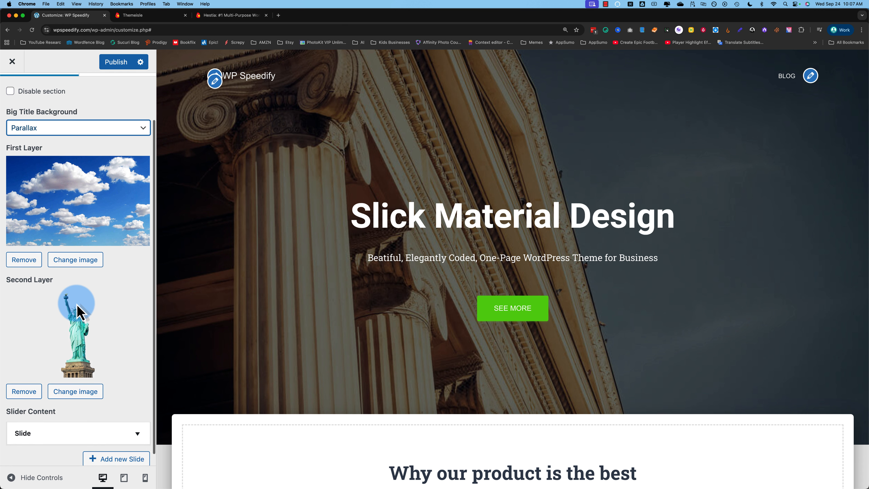
{"action": "scroll", "coordinate": [108, 328], "scroll_direction": "up", "scroll_amount": 4}
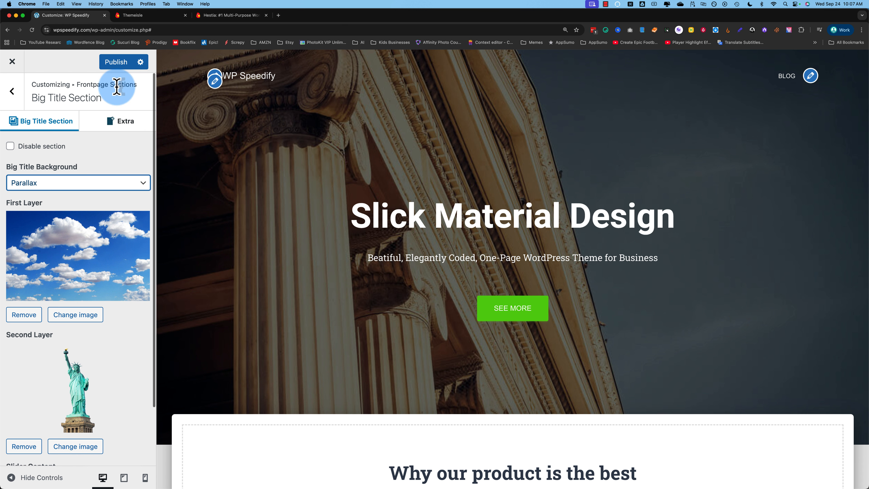
{"action": "left_click", "coordinate": [115, 63]}
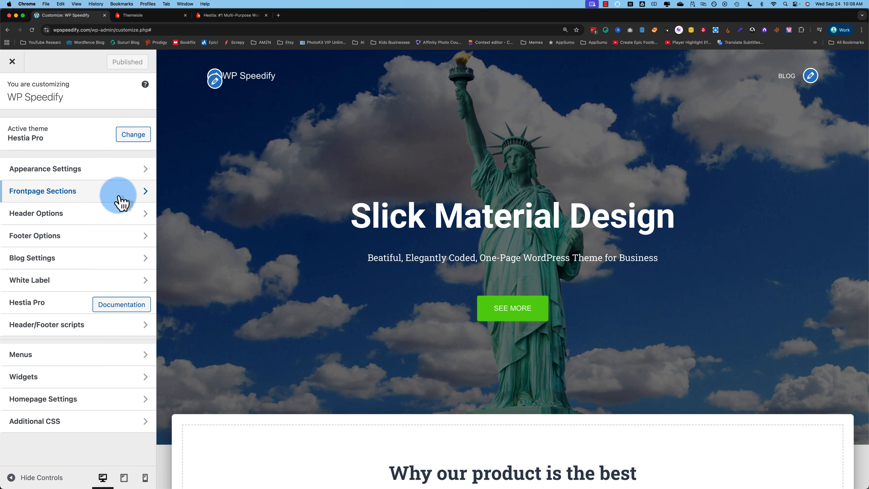
Step: Reopen the Big Title Section under Frontpage Sections and check the parallax scrolling effect in the preview
{"action": "left_click", "coordinate": [120, 202]}
{"action": "left_click", "coordinate": [76, 134]}
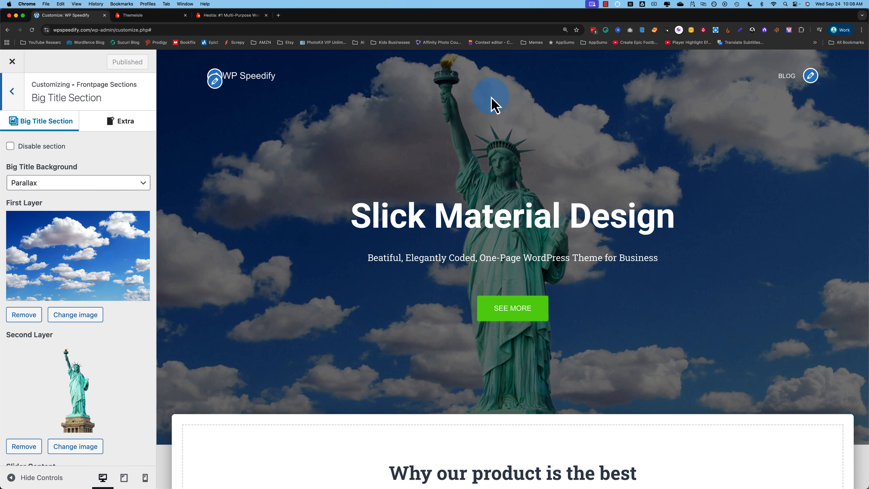
{"action": "scroll", "coordinate": [307, 238], "scroll_direction": "down", "scroll_amount": 2}
{"action": "scroll", "coordinate": [307, 239], "scroll_direction": "down", "scroll_amount": 2}
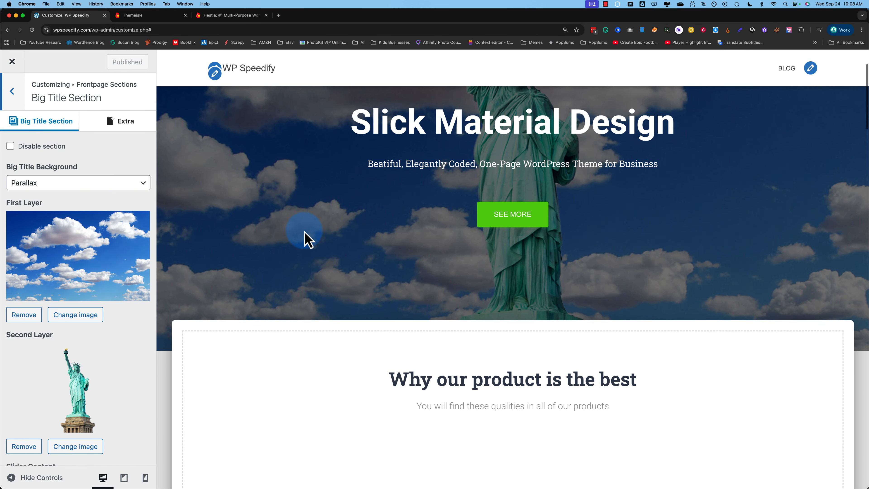
{"action": "scroll", "coordinate": [307, 239], "scroll_direction": "up", "scroll_amount": 4}
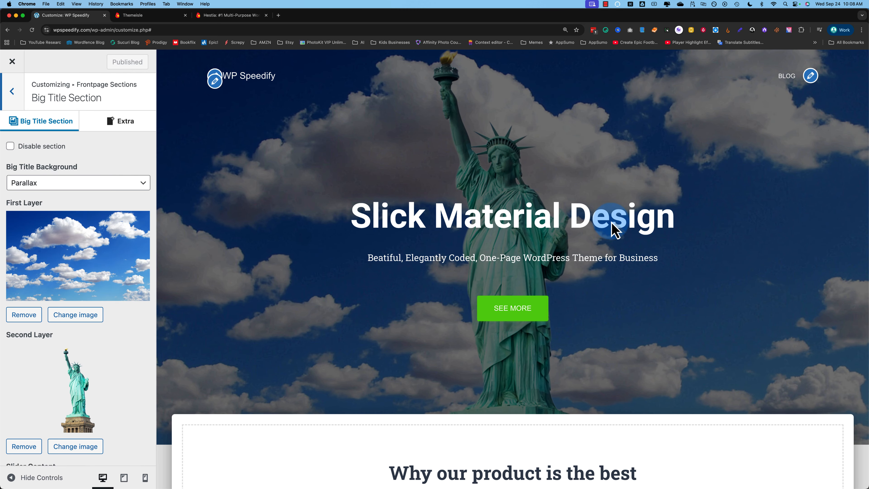
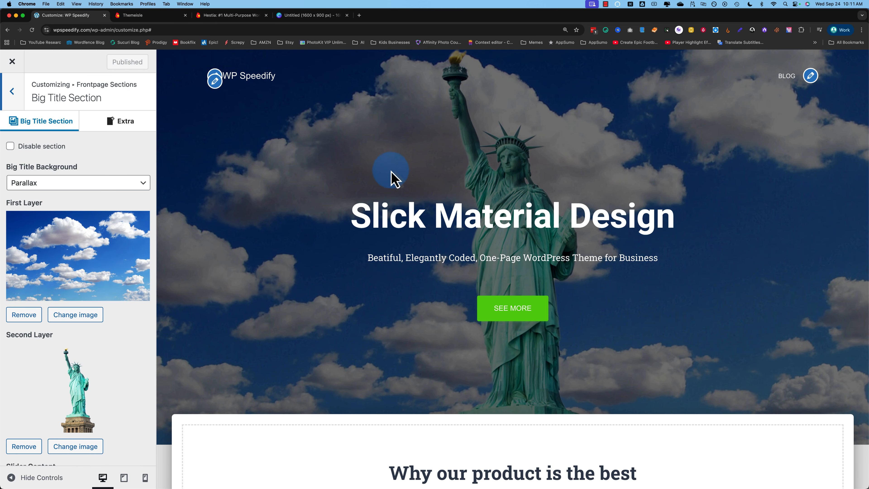
Step: Switch to the Canva dog design, duplicate the dog photo and align the copy exactly over the original
{"action": "left_click", "coordinate": [303, 17]}
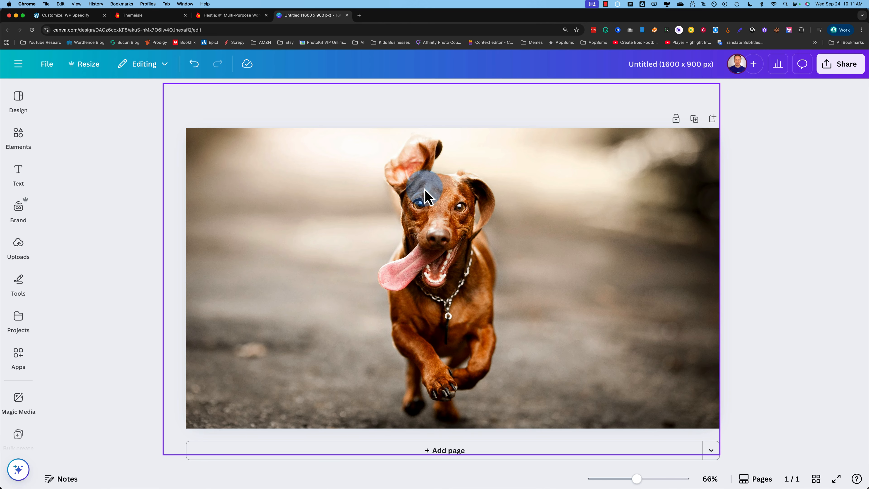
{"action": "left_click", "coordinate": [426, 195]}
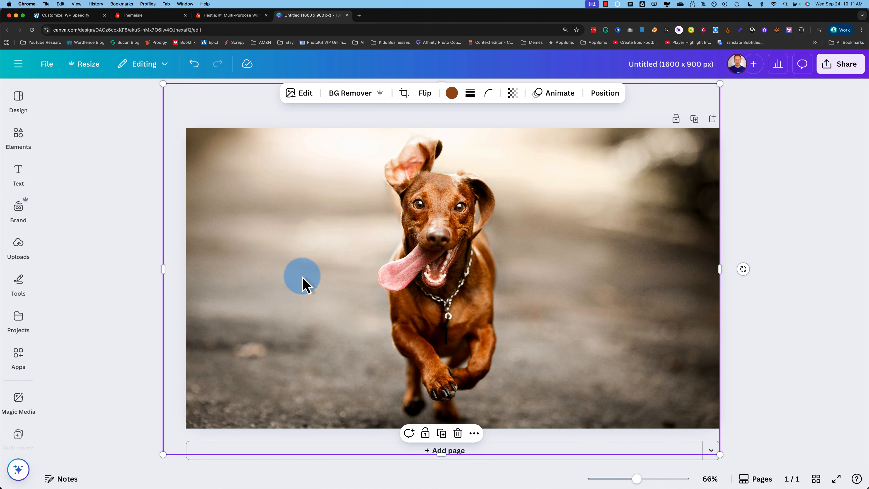
{"action": "right_click", "coordinate": [307, 225]}
{"action": "left_click", "coordinate": [366, 226]}
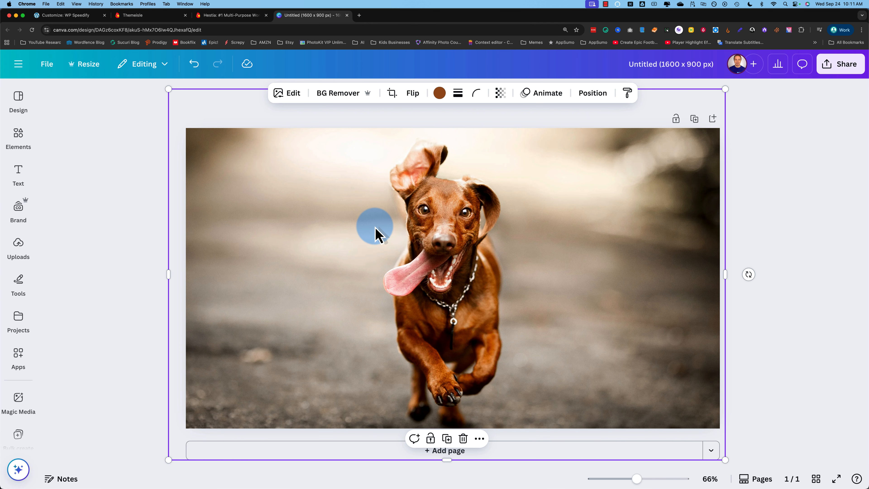
{"action": "left_click_drag", "start_coordinate": [391, 244], "coordinate": [383, 239]}
{"action": "left_click_drag", "start_coordinate": [127, 209], "coordinate": [201, 223]}
{"action": "left_click", "coordinate": [420, 213]}
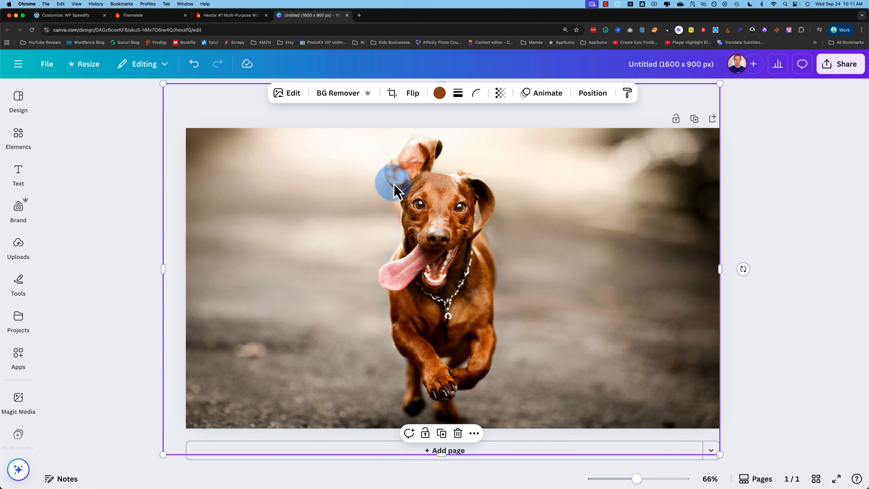
Step: Remove the background from the upper dog photo and move the cut-out dog aside to the page's right edge
{"action": "left_click", "coordinate": [348, 96]}
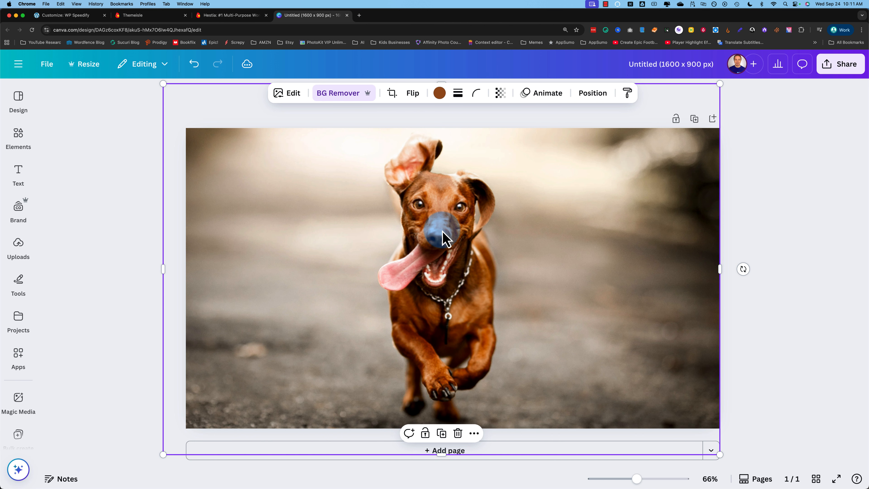
{"action": "left_click_drag", "start_coordinate": [442, 239], "coordinate": [597, 224]}
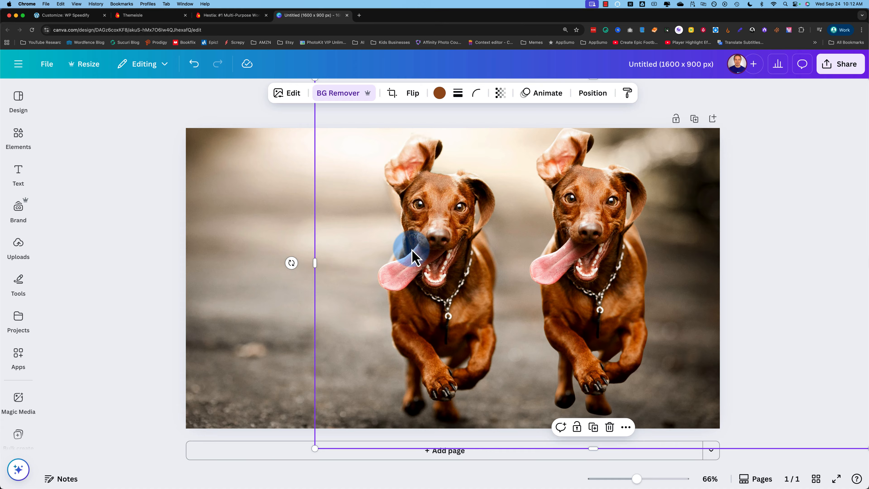
{"action": "left_click_drag", "start_coordinate": [602, 258], "coordinate": [691, 249]}
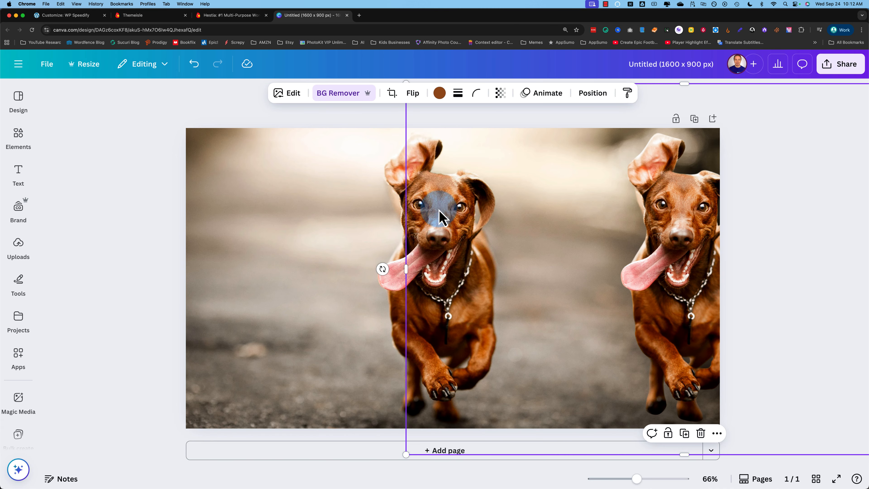
Step: Erase the dog from the original background photo using Magic Eraser with a brush size of 87
{"action": "left_click", "coordinate": [394, 216]}
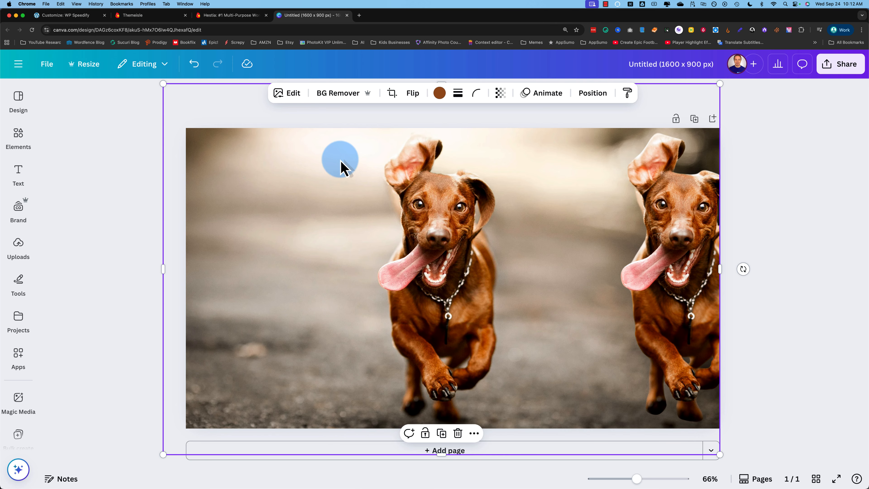
{"action": "left_click", "coordinate": [289, 96]}
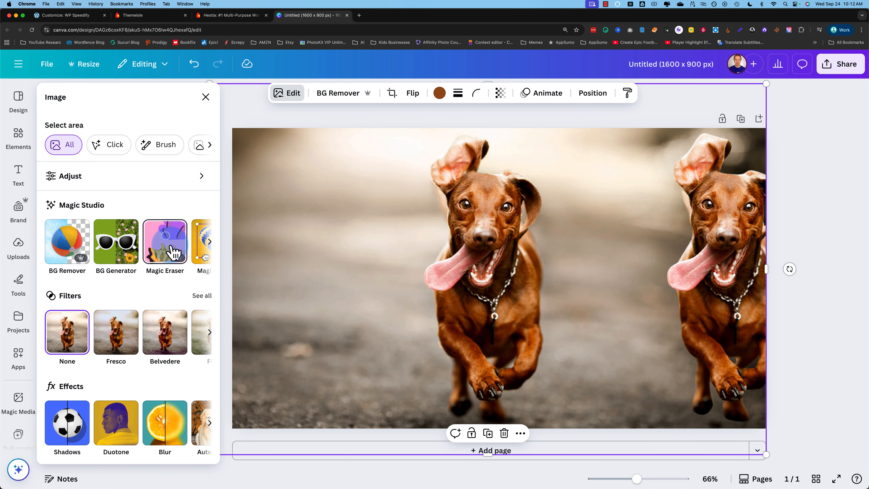
{"action": "left_click", "coordinate": [165, 250]}
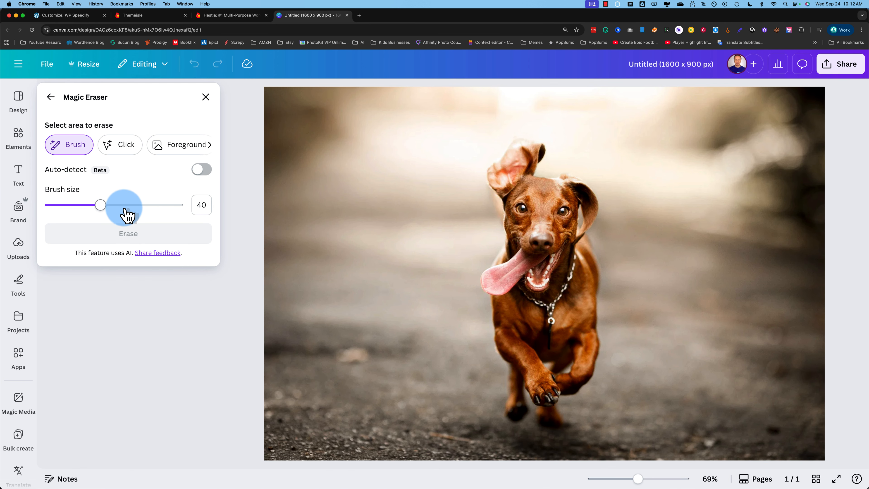
{"action": "left_click_drag", "start_coordinate": [154, 206], "coordinate": [161, 205]}
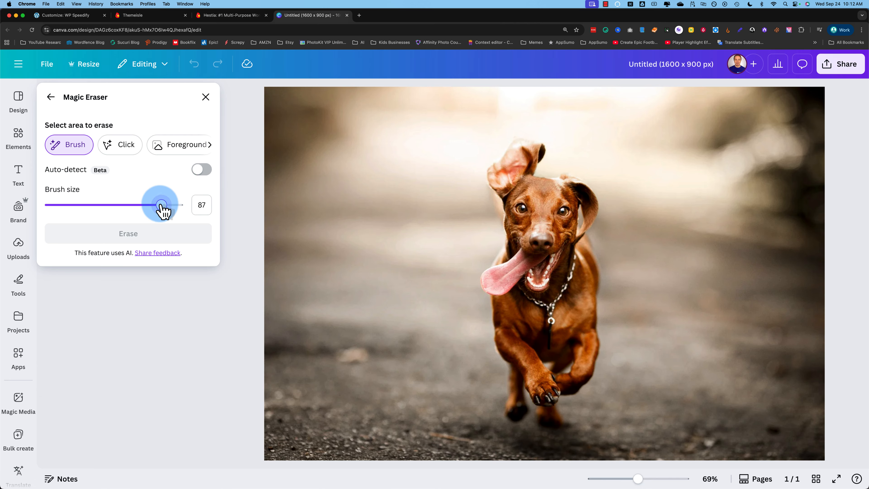
{"action": "mouse_move", "coordinate": [514, 178]}
{"action": "left_mouse_down"}
{"action": "mouse_move", "coordinate": [517, 170]}
{"action": "mouse_move", "coordinate": [541, 195]}
{"action": "mouse_move", "coordinate": [538, 231]}
{"action": "mouse_move", "coordinate": [499, 324]}
{"action": "mouse_move", "coordinate": [533, 400]}
{"action": "mouse_move", "coordinate": [576, 336]}
{"action": "mouse_move", "coordinate": [582, 243]}
{"action": "mouse_move", "coordinate": [571, 258]}
{"action": "left_mouse_up"}
{"action": "left_click", "coordinate": [138, 238]}
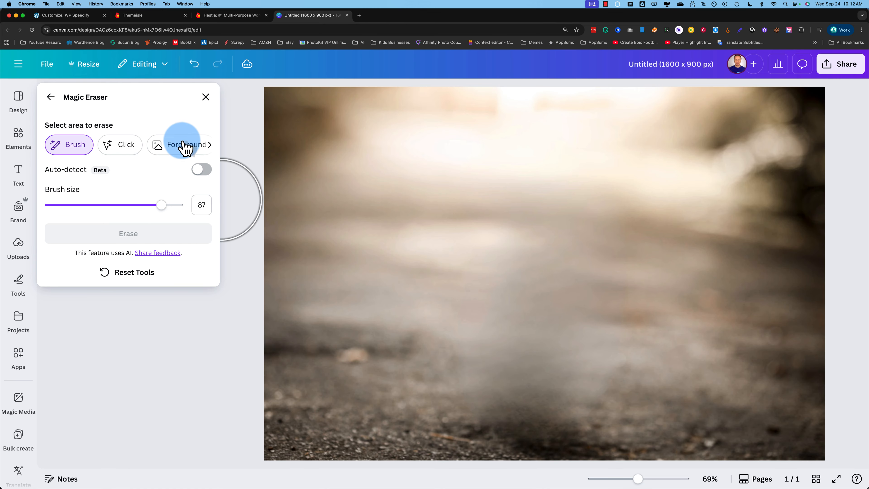
{"action": "left_click", "coordinate": [206, 98]}
Step: Move the cut-out dog back to its original central position over the cleaned background
{"action": "left_click_drag", "start_coordinate": [657, 258], "coordinate": [459, 257]}
{"action": "key", "text": "super+z"}
{"action": "left_click", "coordinate": [655, 263]}
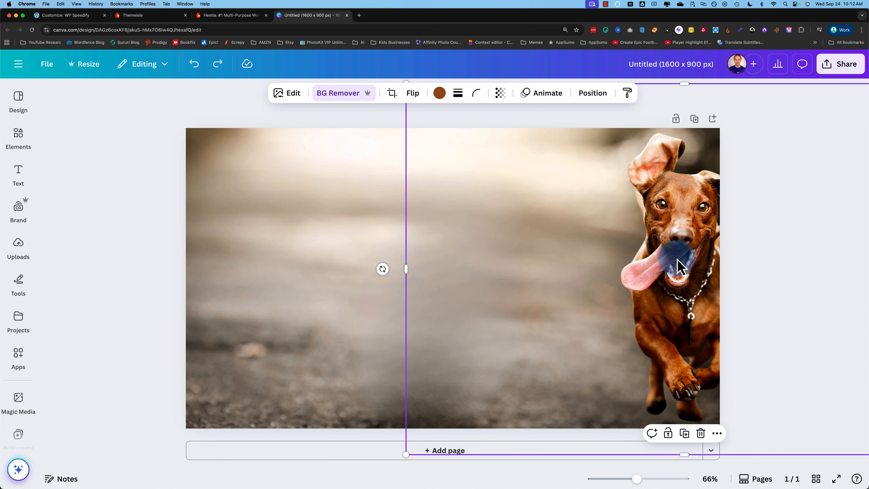
{"action": "left_click_drag", "start_coordinate": [676, 256], "coordinate": [433, 256]}
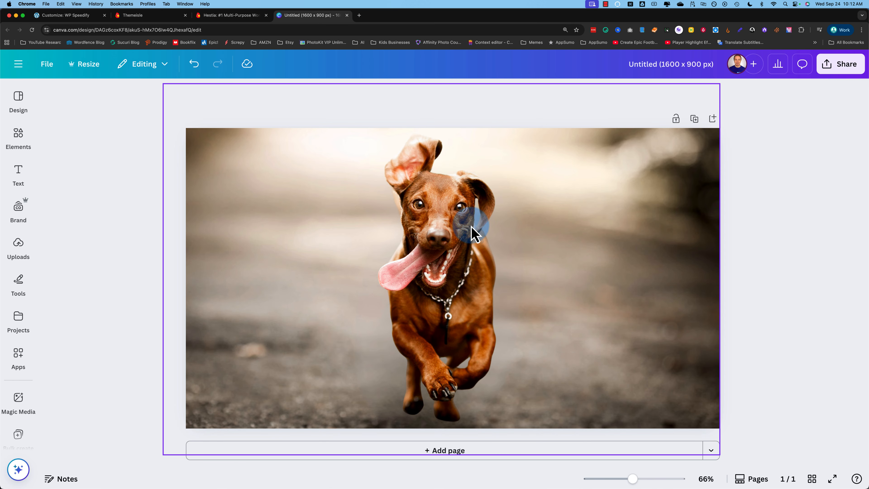
Step: Duplicate the page and delete the cut-out dog from page 2, leaving only the background photo there
{"action": "left_click", "coordinate": [694, 120]}
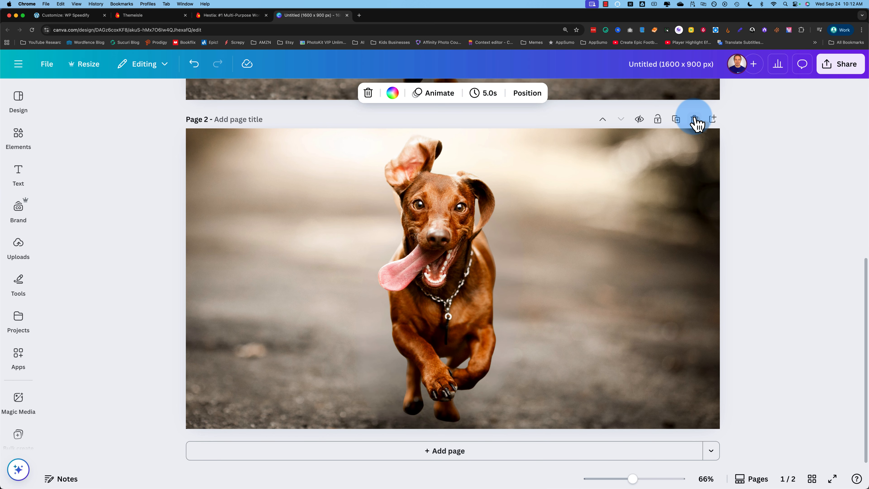
{"action": "scroll", "coordinate": [533, 246], "scroll_direction": "up", "scroll_amount": 5}
{"action": "scroll", "coordinate": [534, 247], "scroll_direction": "down", "scroll_amount": 5}
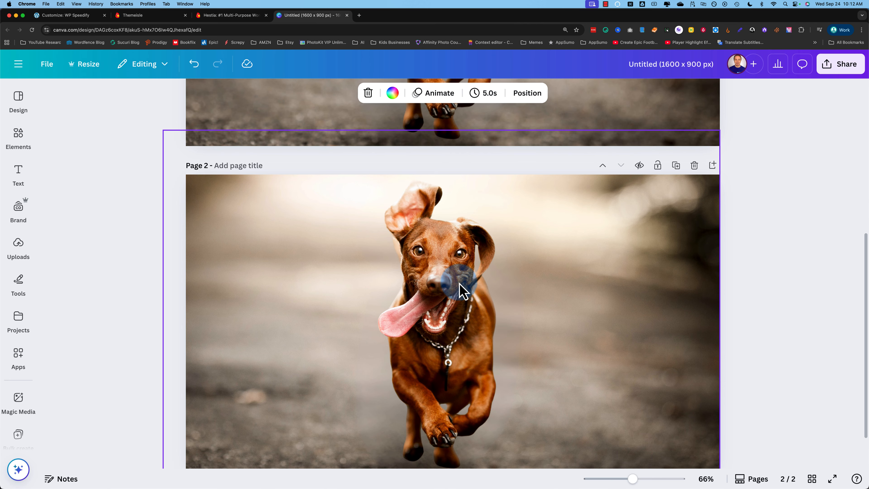
{"action": "left_click", "coordinate": [460, 284]}
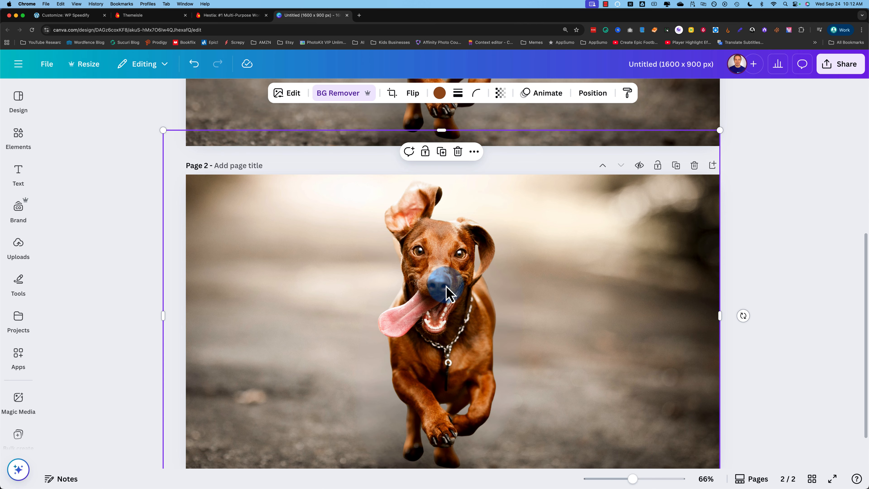
{"action": "key", "text": "Delete"}
Step: Delete the background photo from page 1, leaving only the cut-out dog, and look over both pages
{"action": "scroll", "coordinate": [288, 275], "scroll_direction": "up", "scroll_amount": 8}
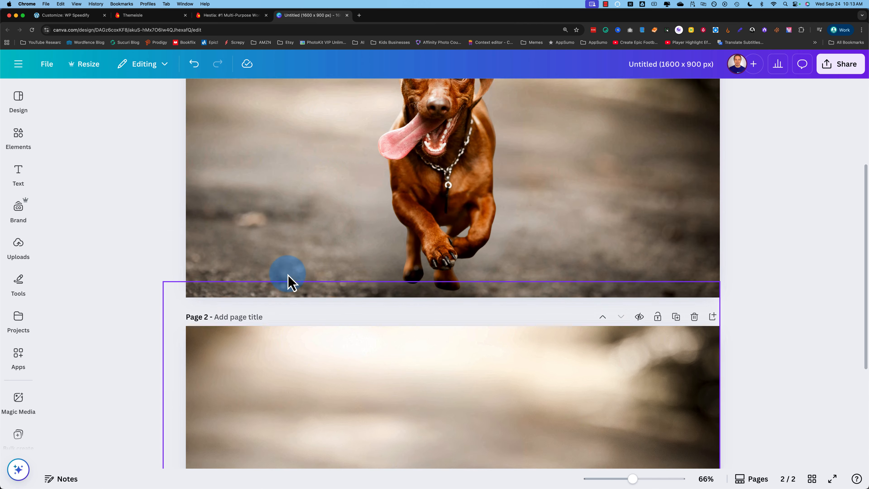
{"action": "left_click", "coordinate": [287, 275]}
{"action": "key", "text": "Delete"}
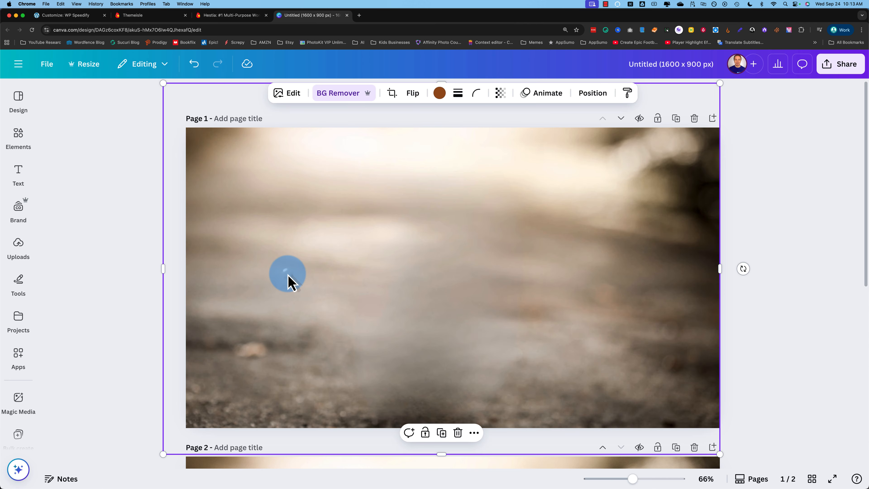
{"action": "key", "text": "Delete"}
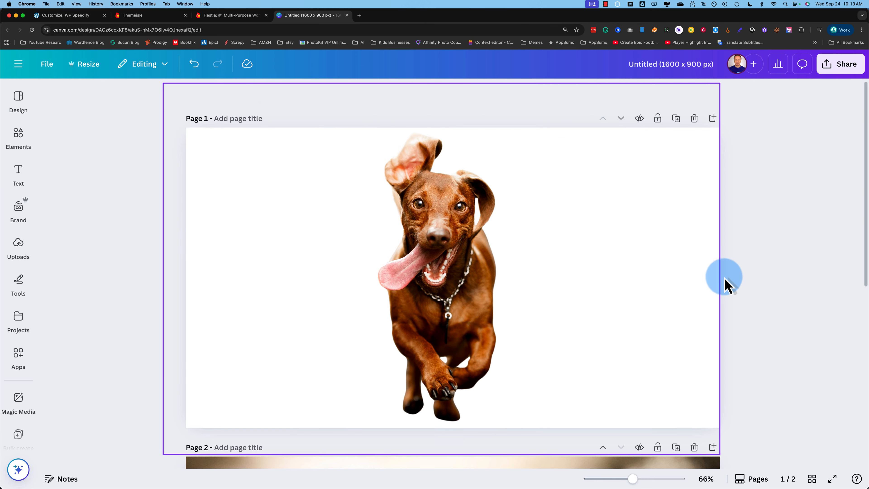
{"action": "left_click", "coordinate": [727, 289]}
{"action": "scroll", "coordinate": [734, 296], "scroll_direction": "down", "scroll_amount": 1}
{"action": "scroll", "coordinate": [735, 295], "scroll_direction": "down", "scroll_amount": 5}
{"action": "scroll", "coordinate": [735, 296], "scroll_direction": "up", "scroll_amount": 5}
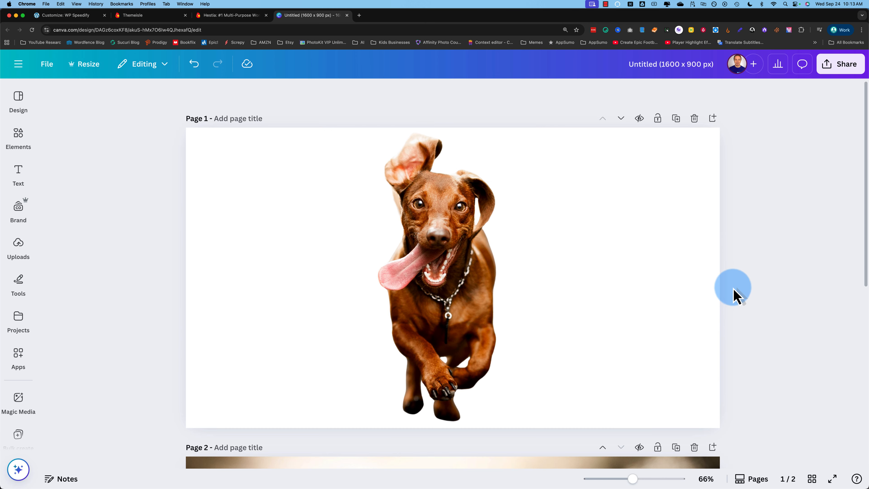
Step: Download both pages as PNG images and check the files puppy-background.png and puppy.png in the download folder
{"action": "left_click", "coordinate": [845, 67]}
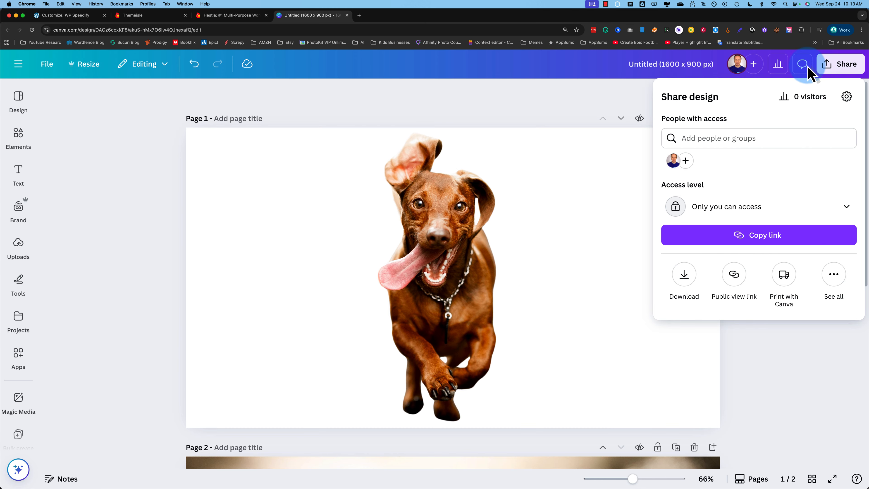
{"action": "left_click", "coordinate": [684, 274]}
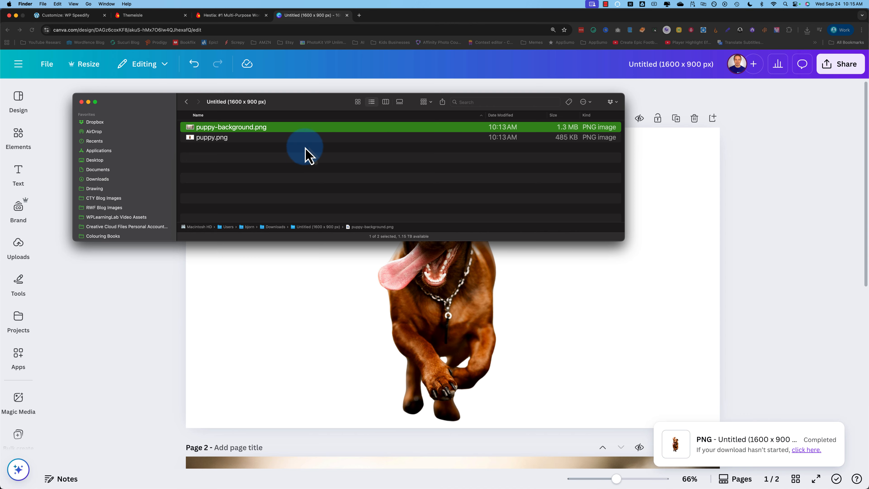
{"action": "left_click", "coordinate": [257, 139]}
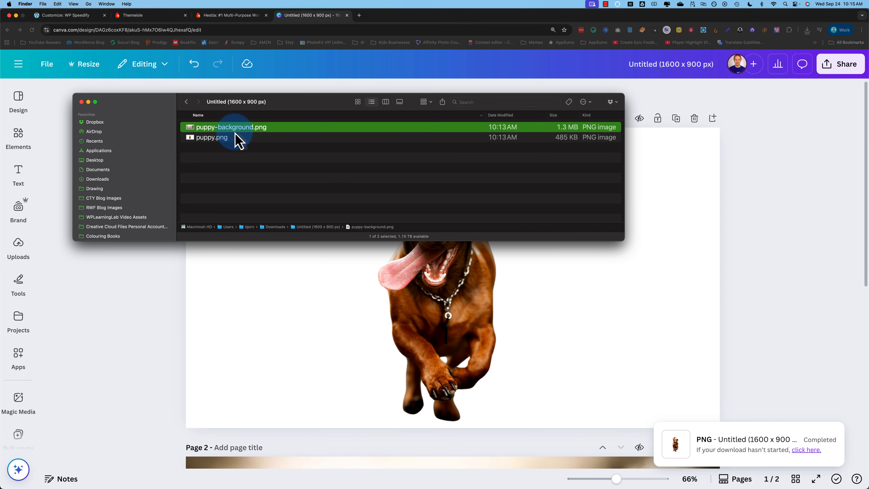
Step: In the WordPress customizer, replace the Big Title parallax's first layer image with the uploaded puppy-background.png
{"action": "left_click", "coordinate": [81, 18]}
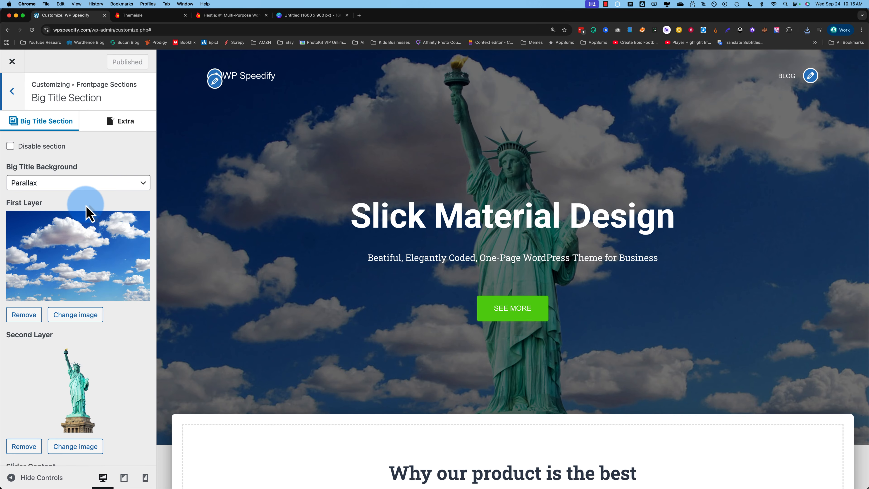
{"action": "scroll", "coordinate": [71, 219], "scroll_direction": "down", "scroll_amount": 3}
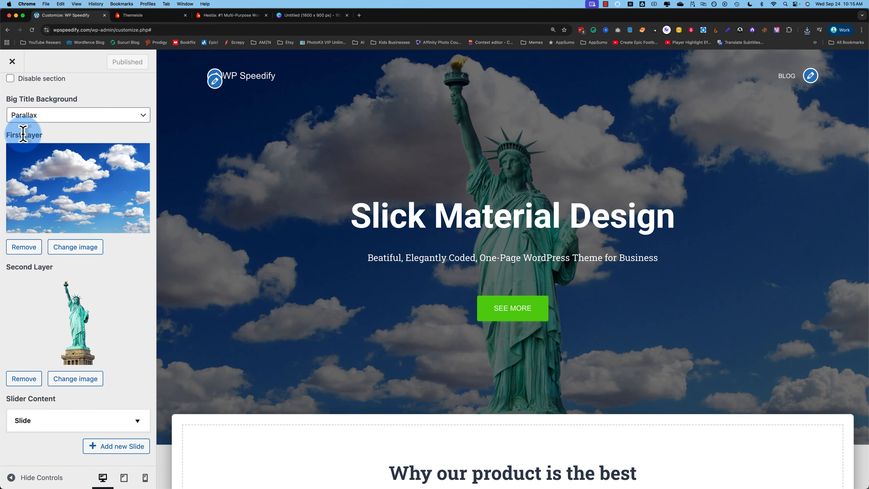
{"action": "left_click", "coordinate": [74, 247]}
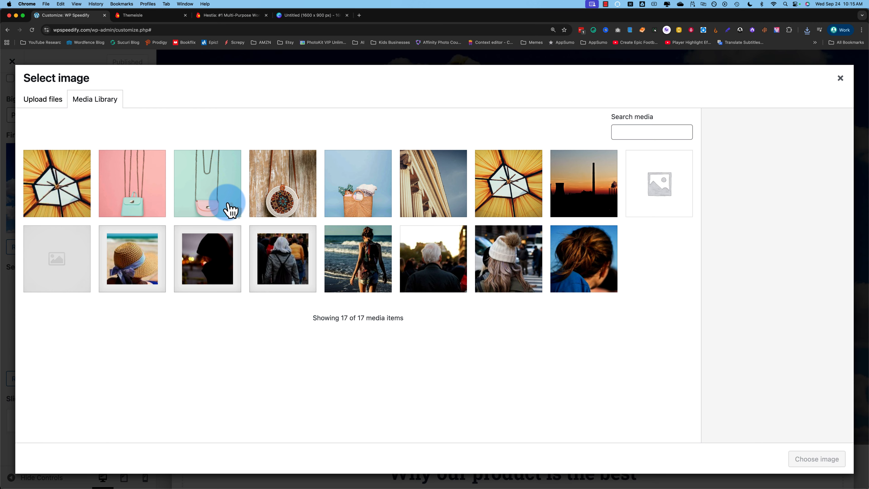
{"action": "left_click", "coordinate": [52, 101]}
{"action": "key", "text": "super+Tab"}
{"action": "left_click_drag", "start_coordinate": [223, 136], "coordinate": [265, 282]}
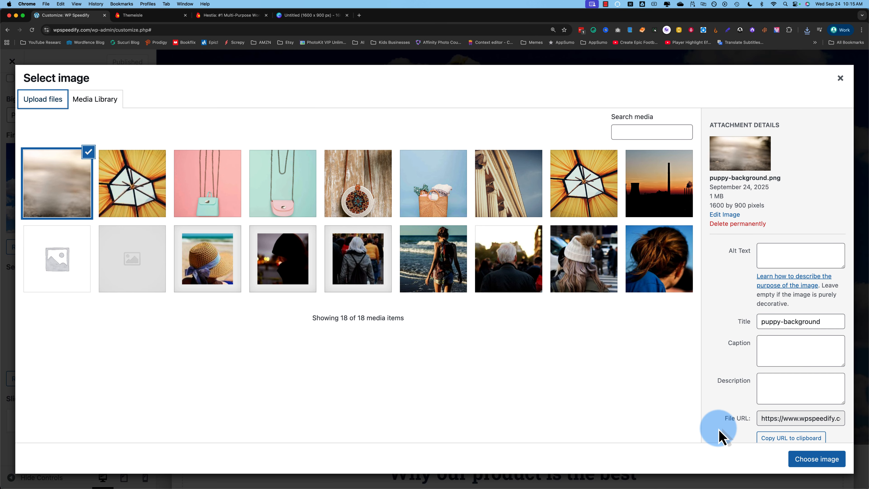
{"action": "left_click", "coordinate": [813, 460]}
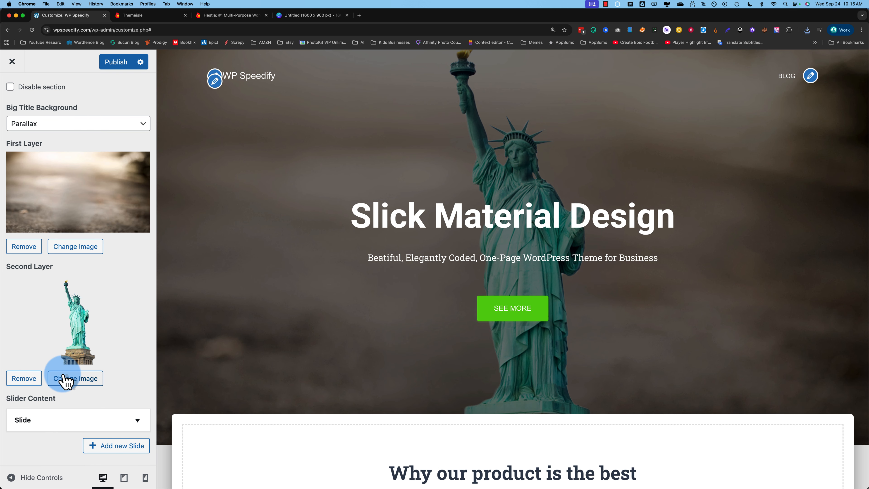
Step: Upload puppy.png and choose it as the second layer image of the Big Title parallax background
{"action": "left_click", "coordinate": [76, 380]}
{"action": "key", "text": "super+Tab"}
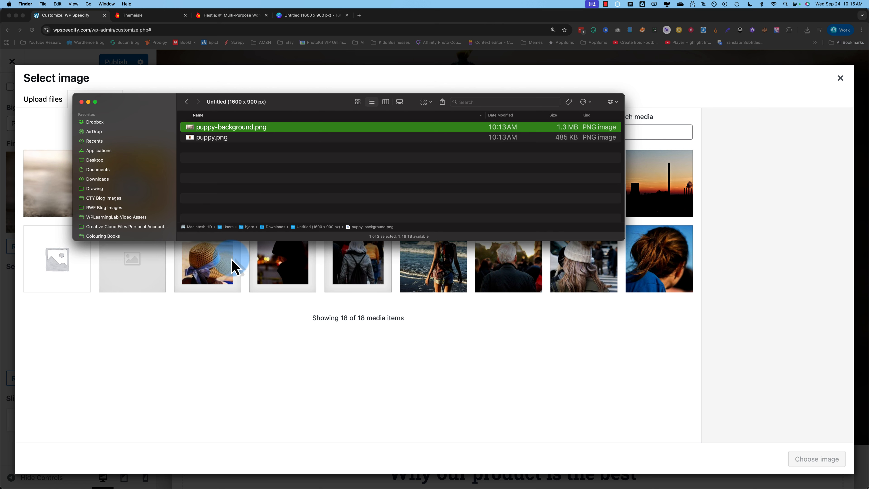
{"action": "left_click_drag", "start_coordinate": [226, 138], "coordinate": [240, 347]}
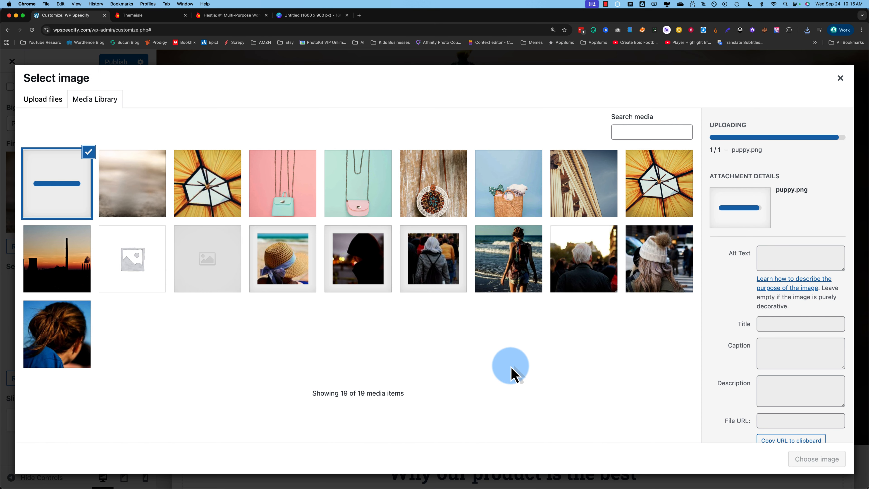
{"action": "left_click", "coordinate": [797, 460]}
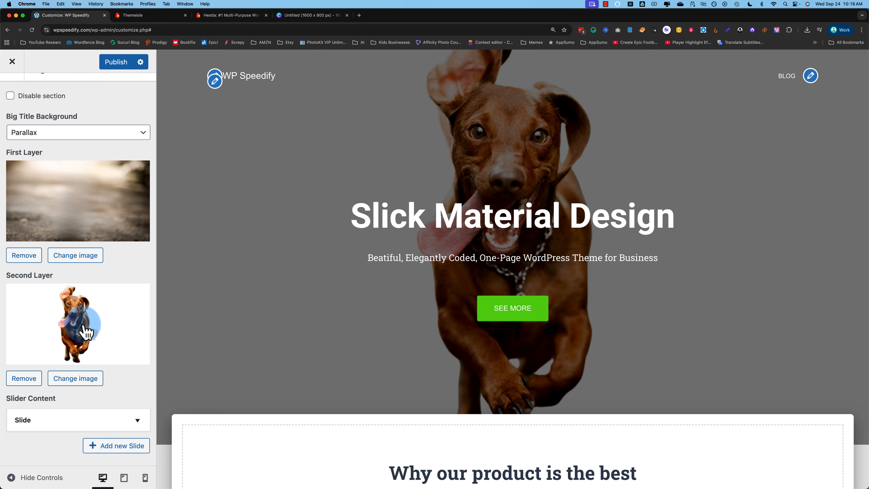
Step: In Canva, download only page 1 with the cut-out dog as a PNG with a transparent background
{"action": "left_click", "coordinate": [298, 15]}
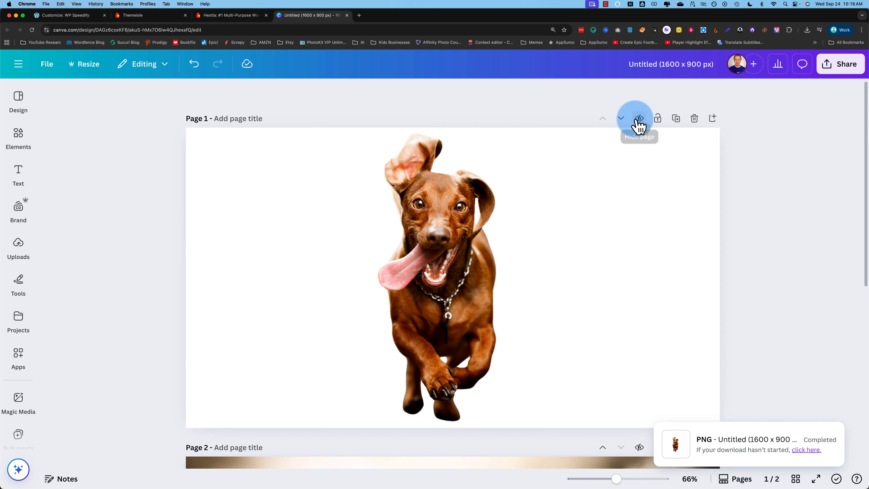
{"action": "left_click", "coordinate": [843, 65]}
{"action": "left_click", "coordinate": [684, 273]}
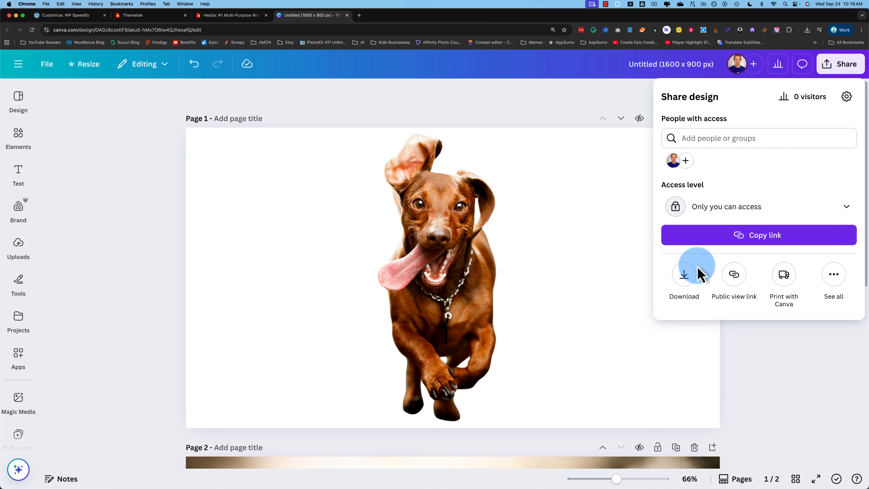
{"action": "left_click", "coordinate": [687, 276]}
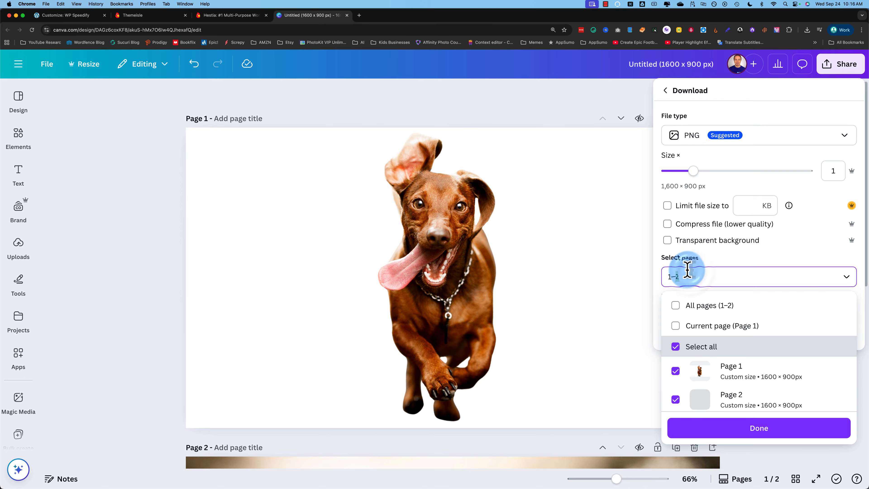
{"action": "left_click", "coordinate": [670, 244]}
{"action": "left_click", "coordinate": [723, 274]}
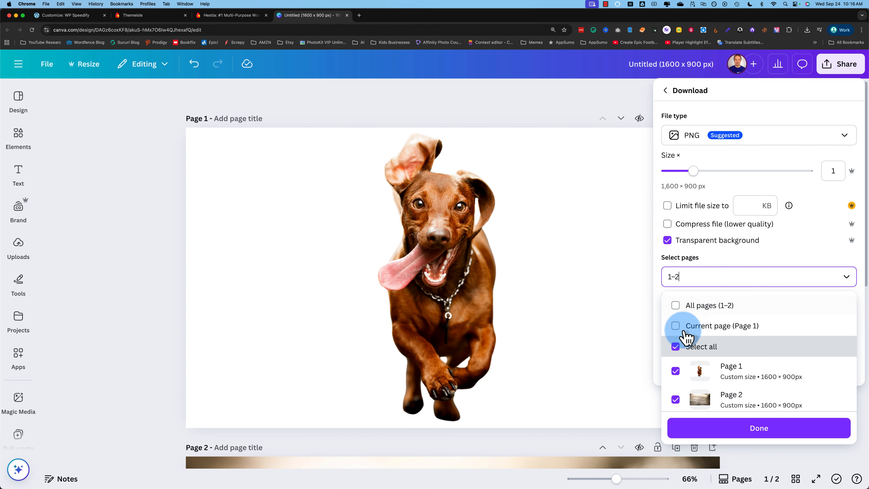
{"action": "left_click", "coordinate": [676, 347]}
{"action": "left_click", "coordinate": [676, 370]}
{"action": "left_click", "coordinate": [738, 432]}
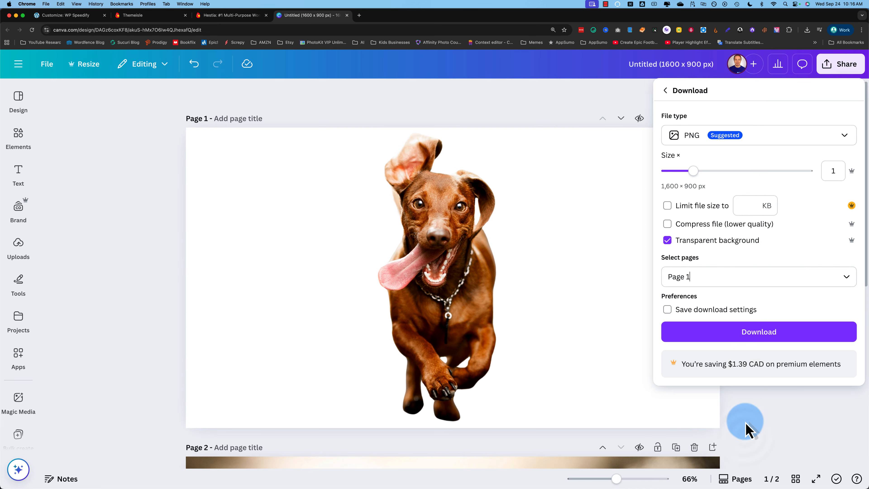
{"action": "left_click", "coordinate": [745, 334]}
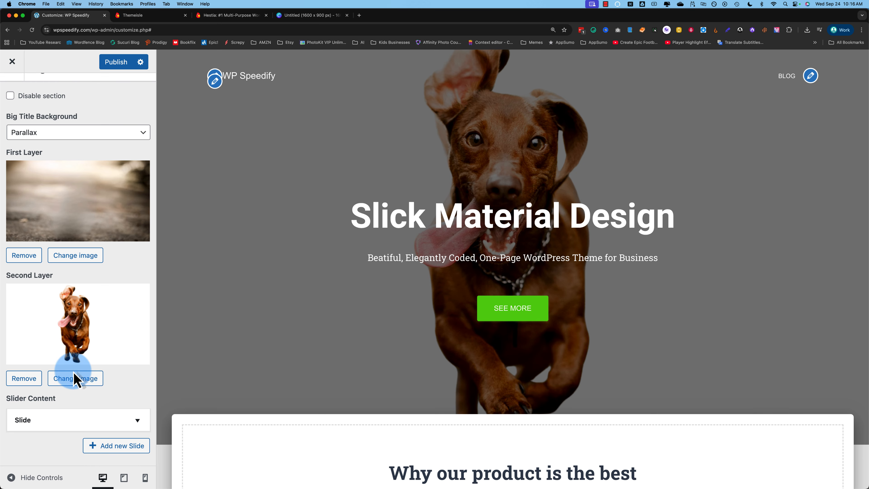
Step: Upload puppy-transparent.png in the customizer and choose it as the second layer image of the parallax background
{"action": "left_click", "coordinate": [76, 379]}
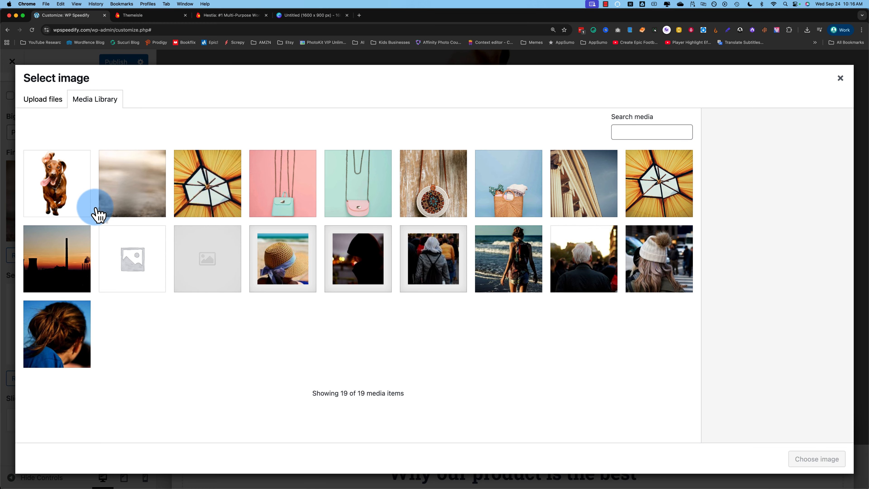
{"action": "key", "text": "super+Tab"}
{"action": "left_click_drag", "start_coordinate": [248, 157], "coordinate": [272, 295]}
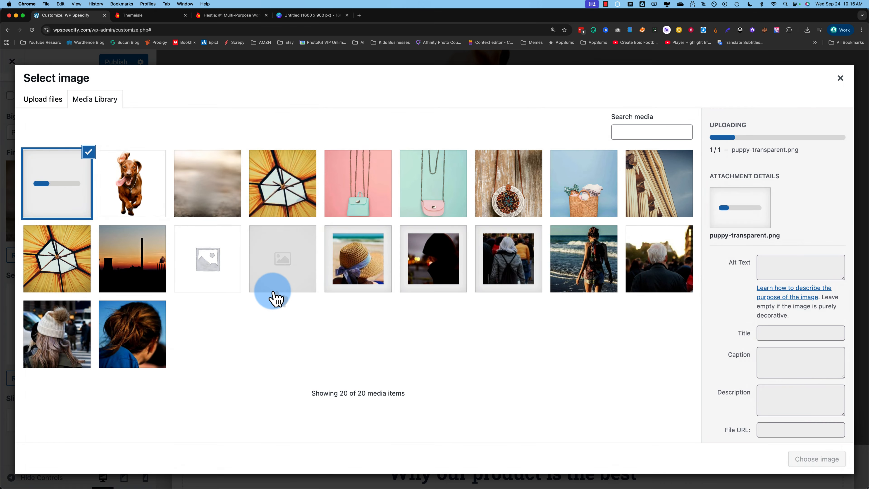
{"action": "left_click", "coordinate": [823, 461]}
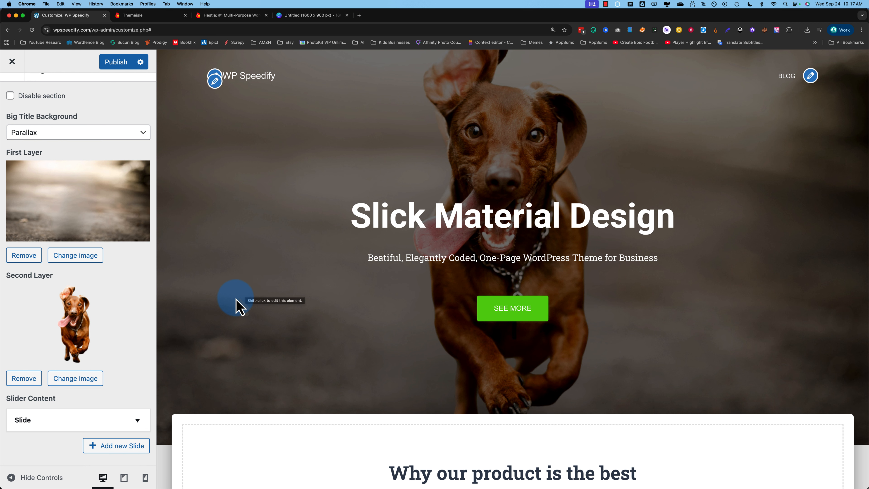
Step: Set the Big Title background type to Video and review the header video's format and dimension recommendations
{"action": "scroll", "coordinate": [150, 194], "scroll_direction": "up", "scroll_amount": 3}
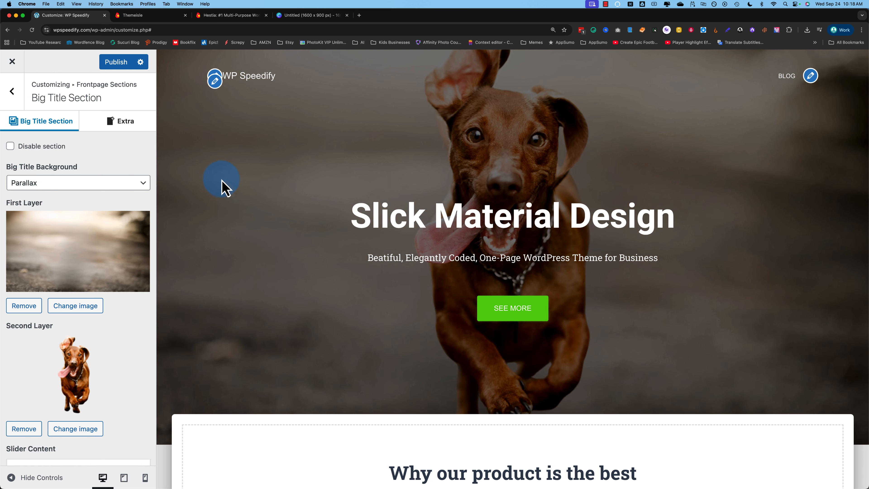
{"action": "left_click", "coordinate": [107, 187]}
{"action": "left_click", "coordinate": [22, 196]}
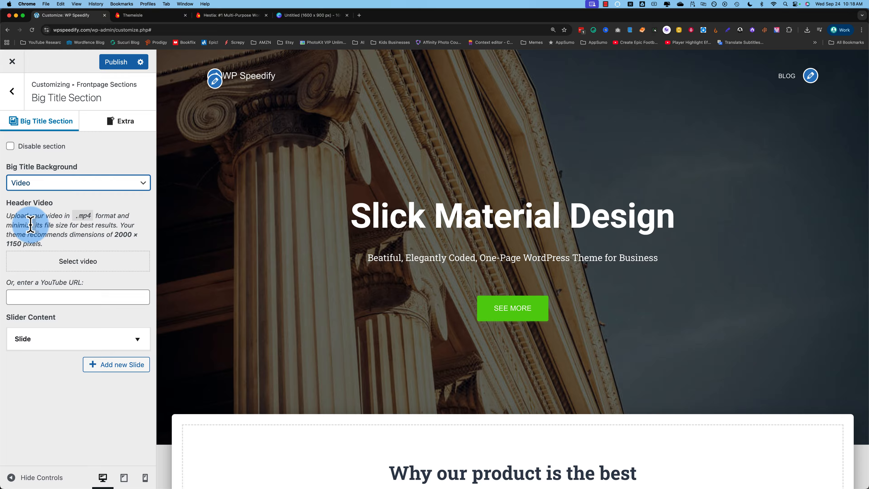
{"action": "left_click_drag", "start_coordinate": [53, 216], "coordinate": [92, 214]}
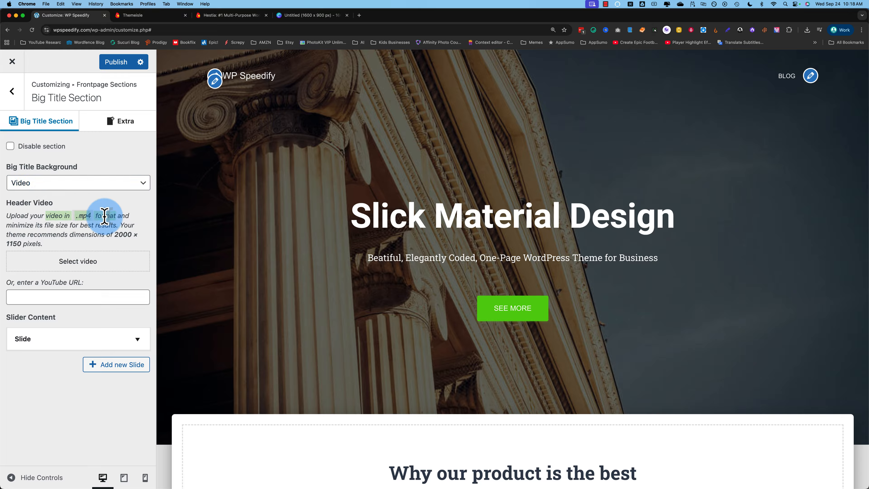
{"action": "left_click_drag", "start_coordinate": [34, 233], "coordinate": [42, 260]}
{"action": "left_click", "coordinate": [78, 271]}
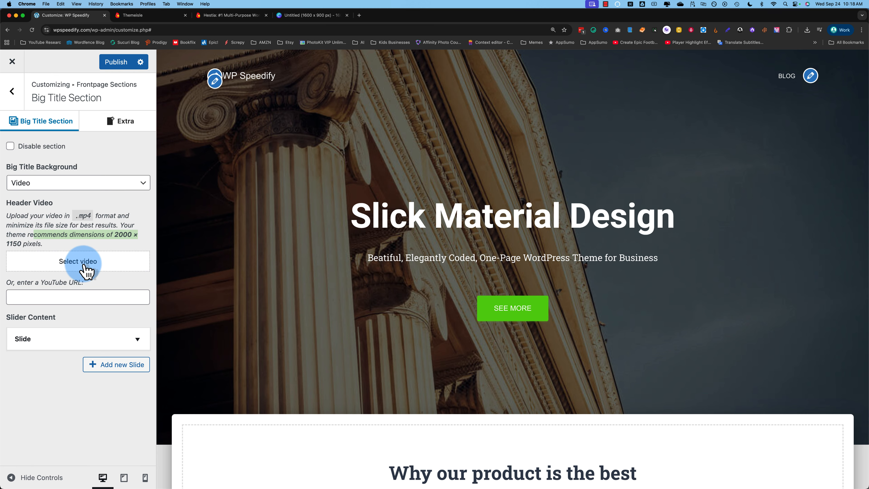
{"action": "left_click", "coordinate": [52, 302]}
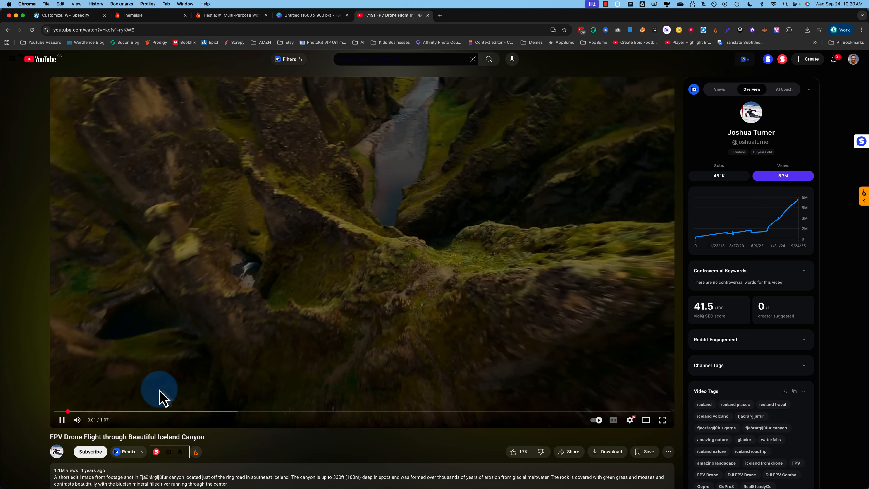
Step: Pause the YouTube video "FPV Drone Flight through Beautiful Iceland Canyon" and copy its URL
{"action": "left_click", "coordinate": [62, 418]}
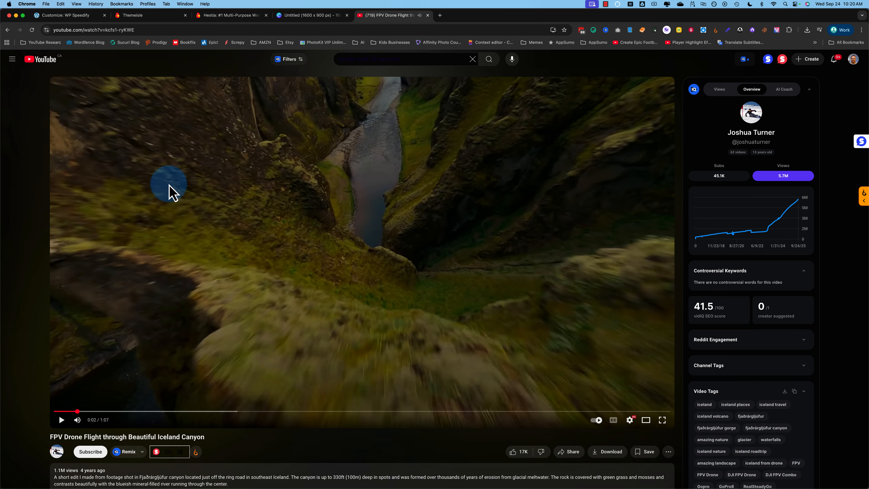
{"action": "left_click", "coordinate": [135, 30]}
{"action": "key", "text": "super+c"}
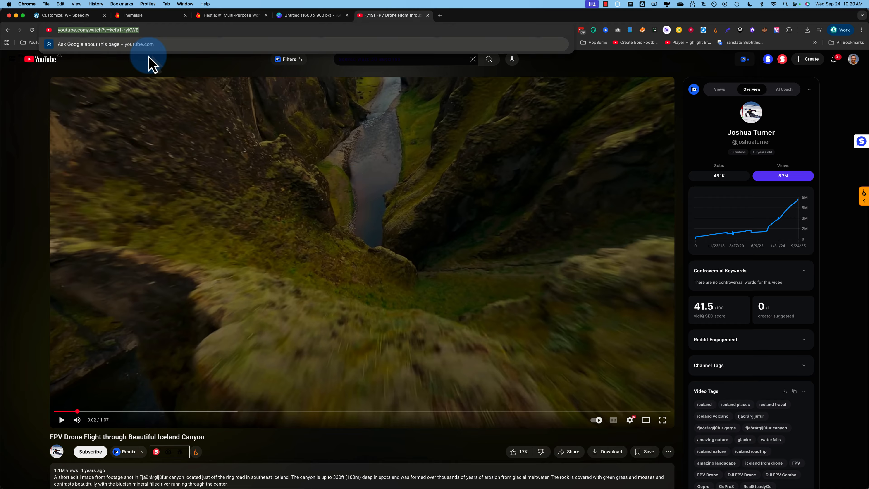
{"action": "right_click", "coordinate": [90, 31]}
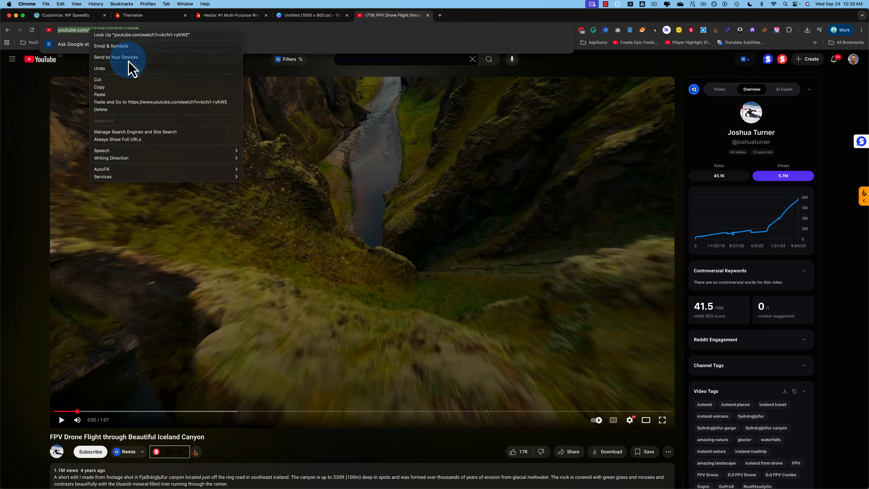
{"action": "left_click", "coordinate": [111, 78]}
{"action": "left_click", "coordinate": [65, 15]}
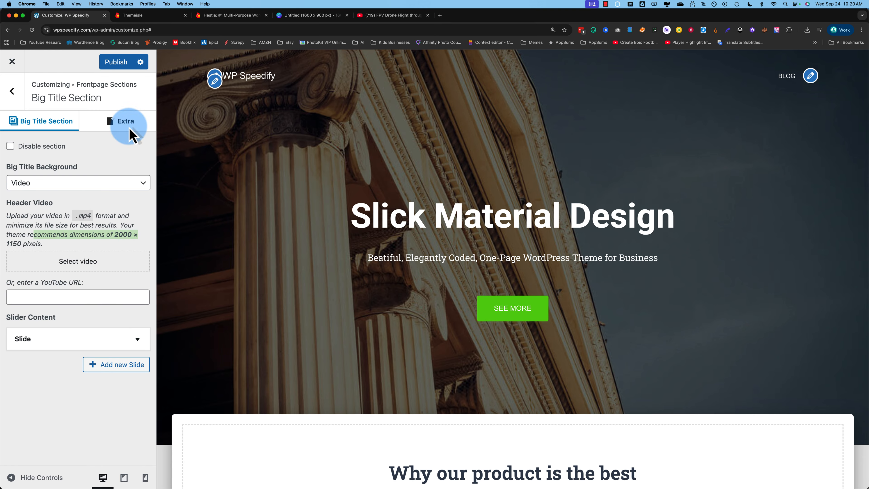
{"action": "right_click", "coordinate": [75, 295]}
{"action": "left_click", "coordinate": [84, 355]}
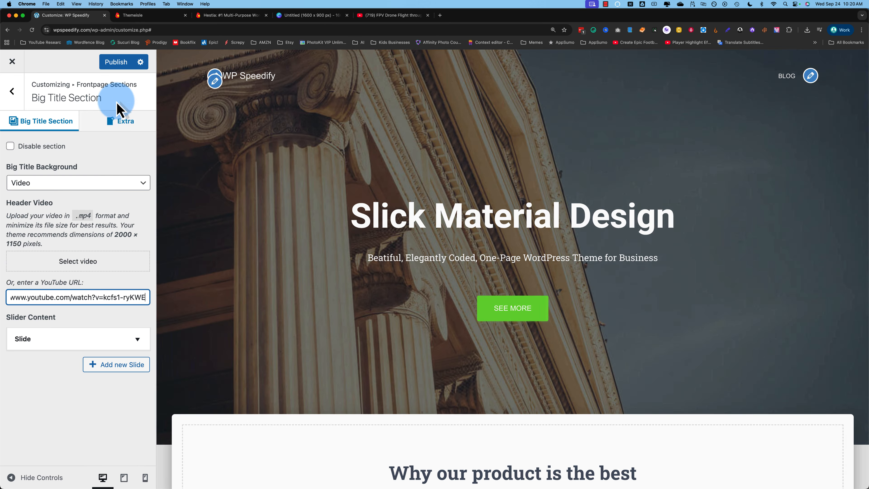
{"action": "left_click", "coordinate": [116, 62]}
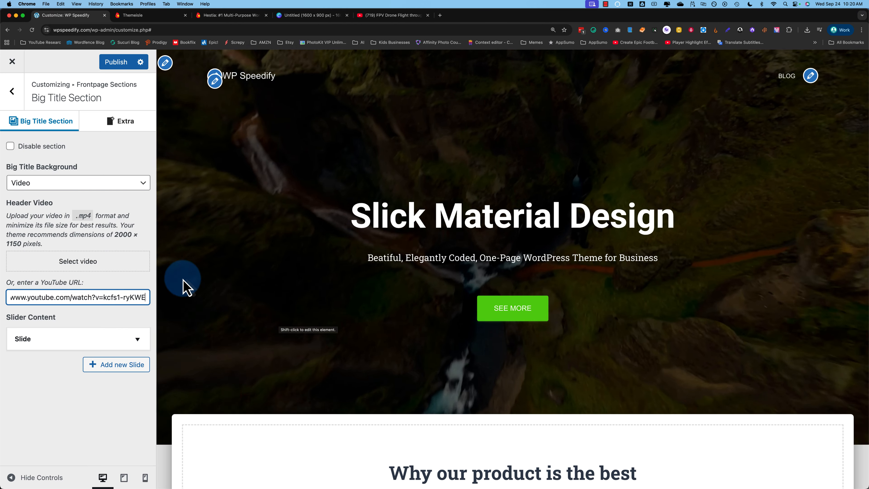
Step: Set the Big Title background type back to Parallax and expand the existing slide to review its image setting
{"action": "left_click", "coordinate": [86, 185]}
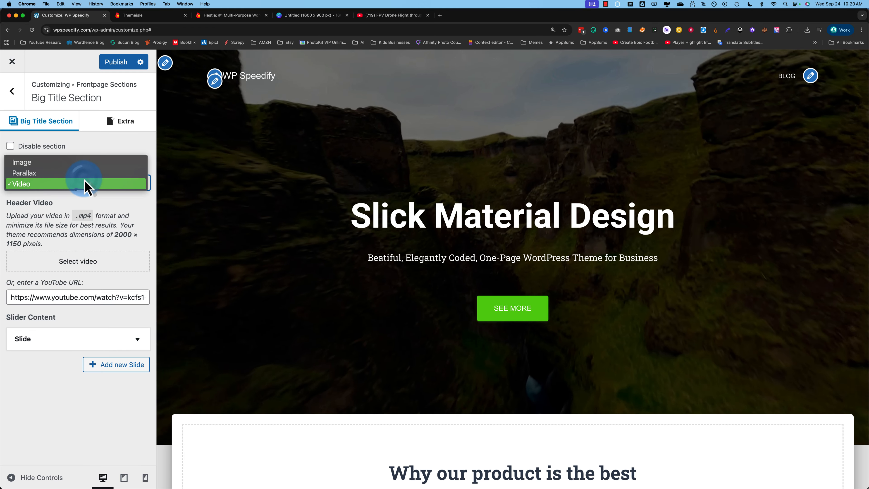
{"action": "left_click", "coordinate": [75, 172]}
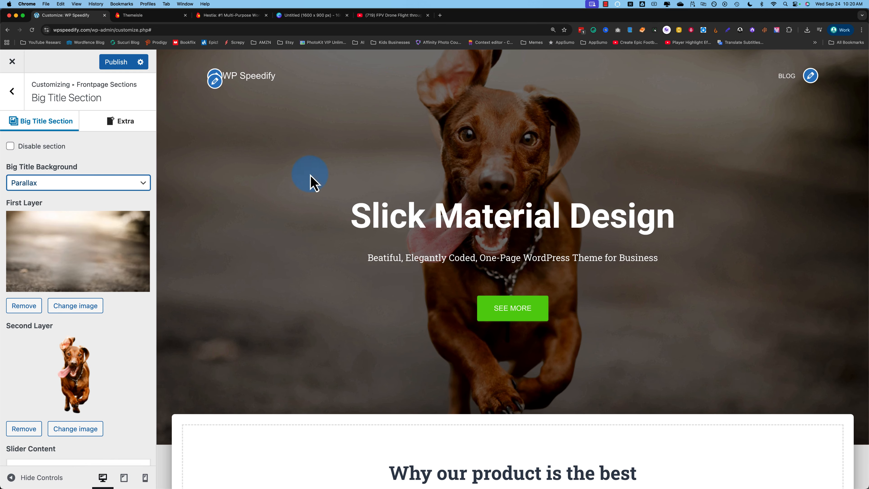
{"action": "scroll", "coordinate": [132, 391], "scroll_direction": "down", "scroll_amount": 2}
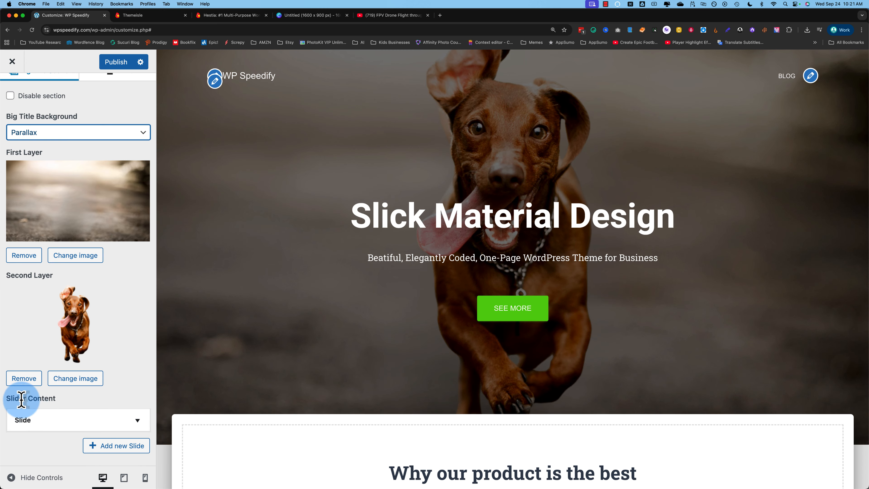
{"action": "left_click", "coordinate": [137, 420]}
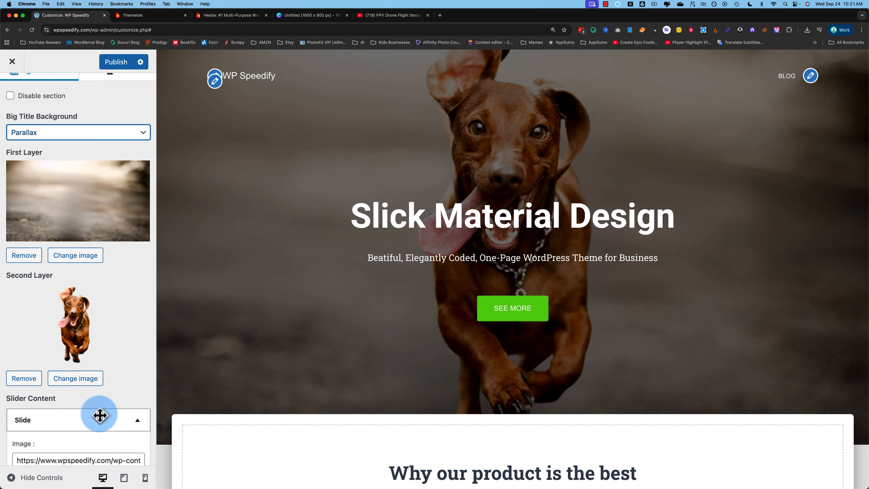
{"action": "scroll", "coordinate": [94, 410], "scroll_direction": "down", "scroll_amount": 5}
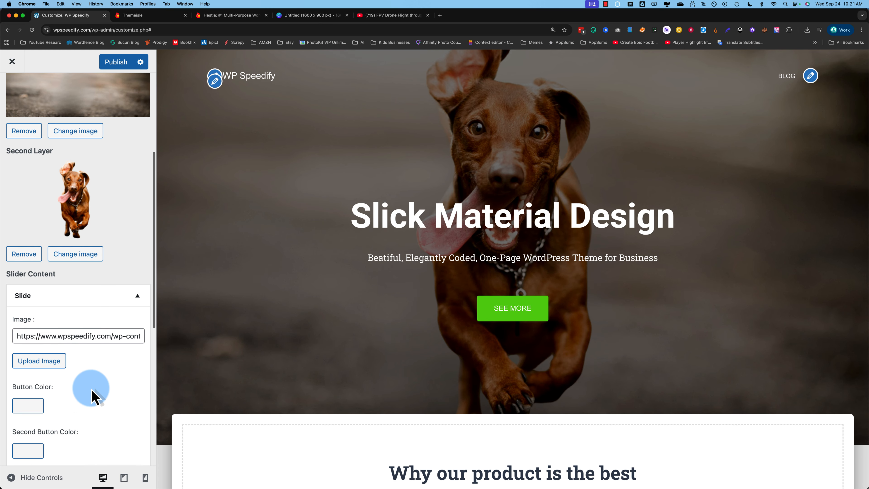
{"action": "left_click_drag", "start_coordinate": [71, 337], "coordinate": [125, 332]}
Step: Switch the Big Title background to Image, check the slide's image URL, and return the background to Parallax
{"action": "scroll", "coordinate": [118, 260], "scroll_direction": "up", "scroll_amount": 7}
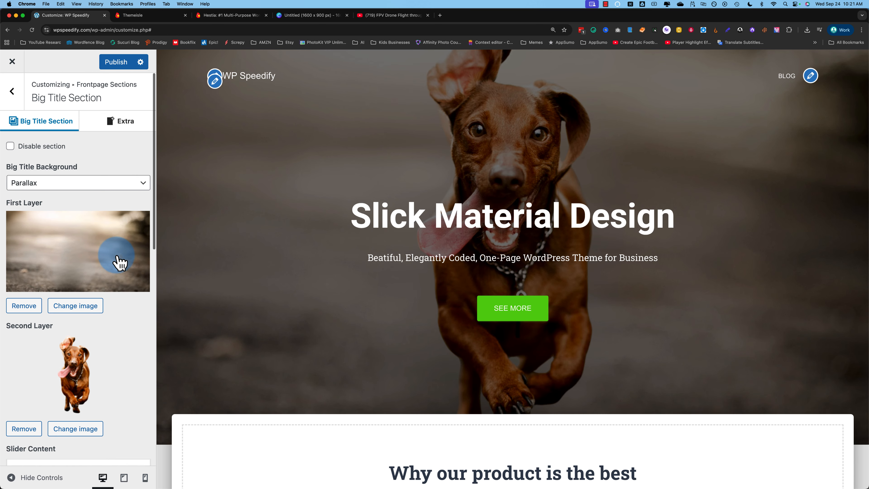
{"action": "left_click", "coordinate": [75, 183]}
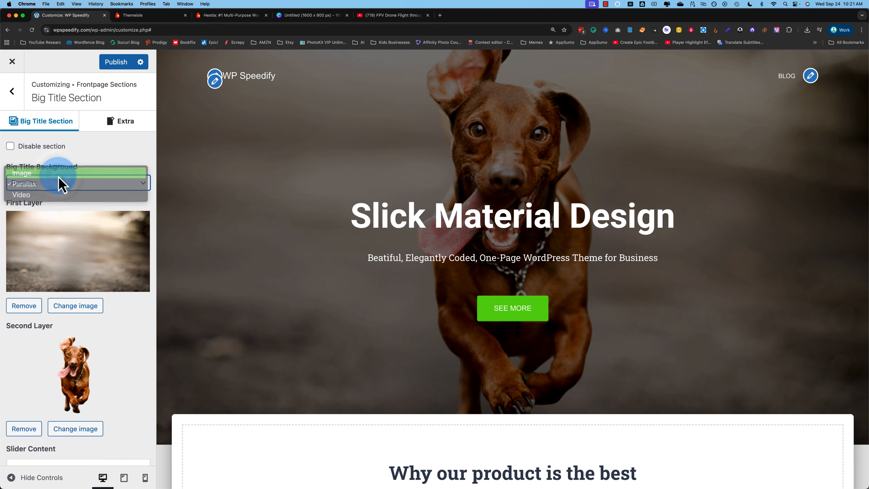
{"action": "left_click", "coordinate": [48, 173]}
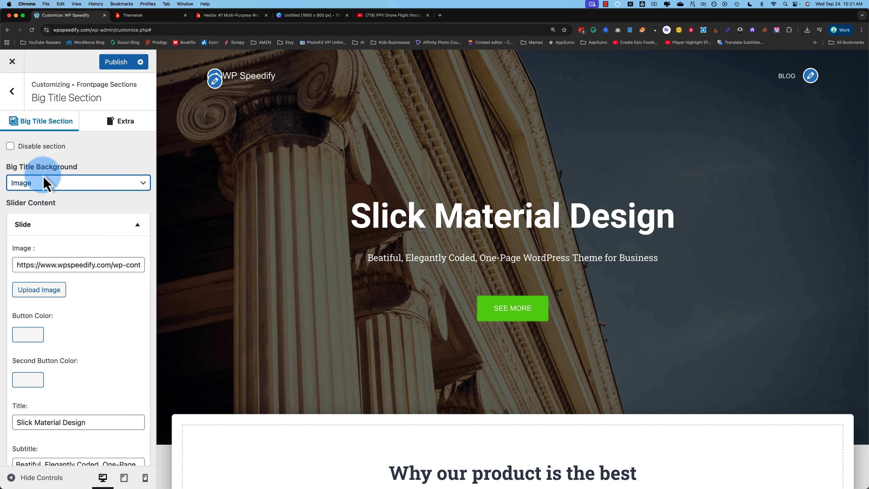
{"action": "left_click", "coordinate": [82, 265]}
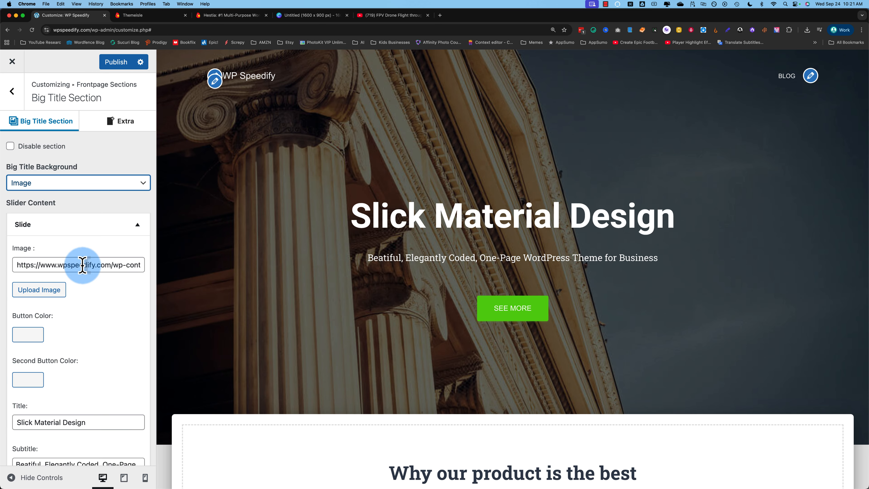
{"action": "left_click_drag", "start_coordinate": [49, 267], "coordinate": [163, 276]}
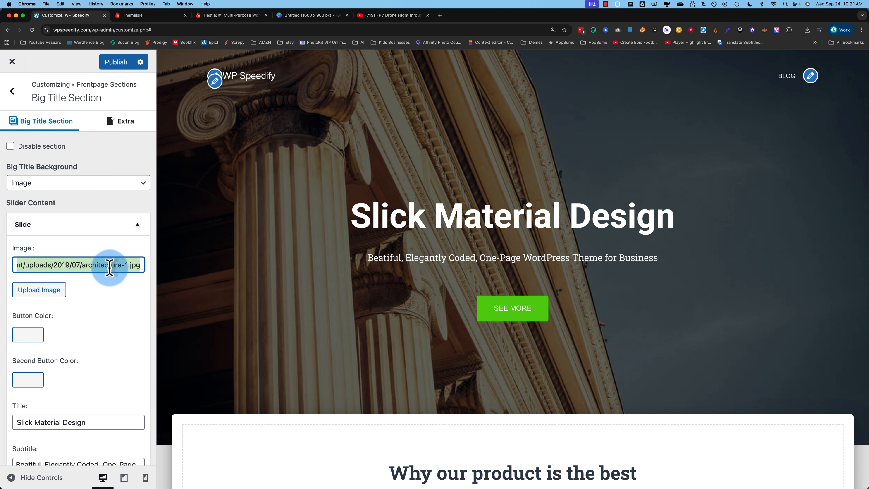
{"action": "left_click", "coordinate": [81, 184]}
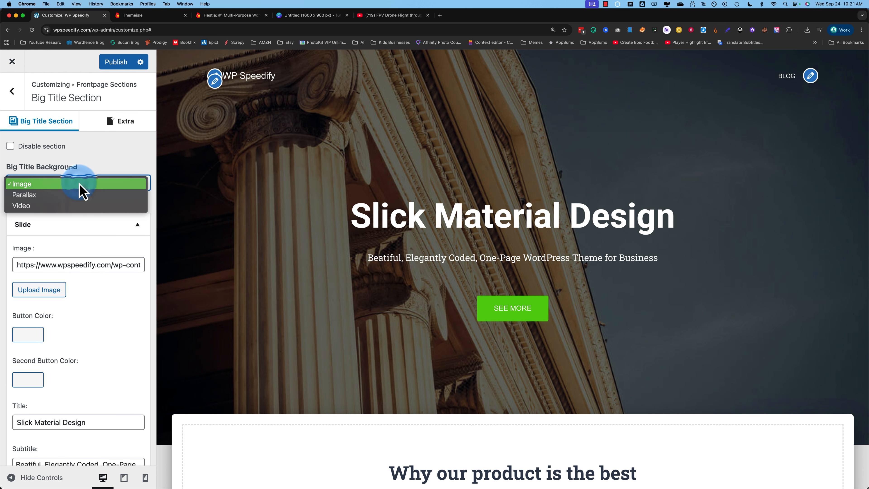
{"action": "left_click", "coordinate": [65, 196]}
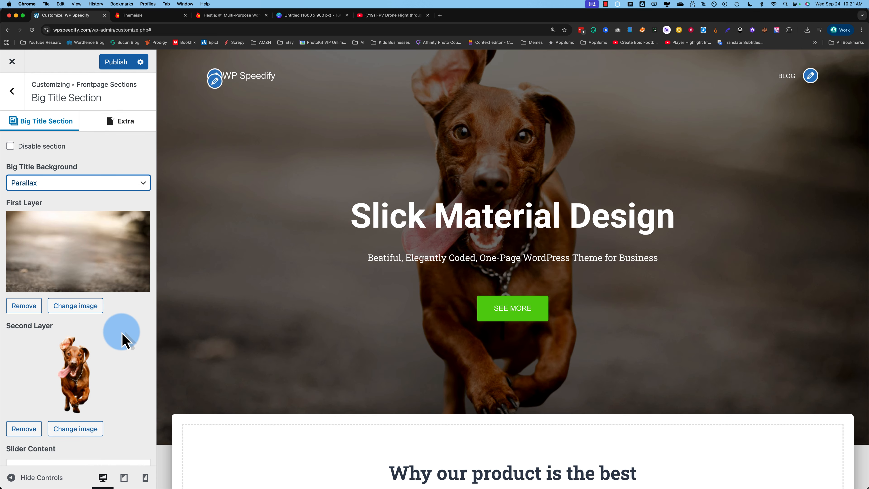
Step: Review the existing slide's title, subtitle and button text in the slider content
{"action": "scroll", "coordinate": [122, 340], "scroll_direction": "down", "scroll_amount": 10}
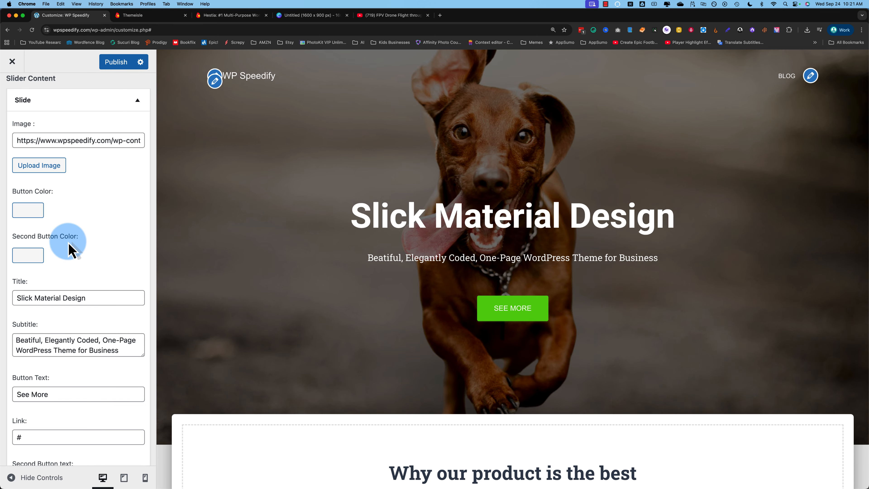
{"action": "scroll", "coordinate": [54, 251], "scroll_direction": "down", "scroll_amount": 2}
{"action": "triple_click", "coordinate": [39, 240]}
{"action": "left_click_drag", "start_coordinate": [18, 236], "coordinate": [85, 234]}
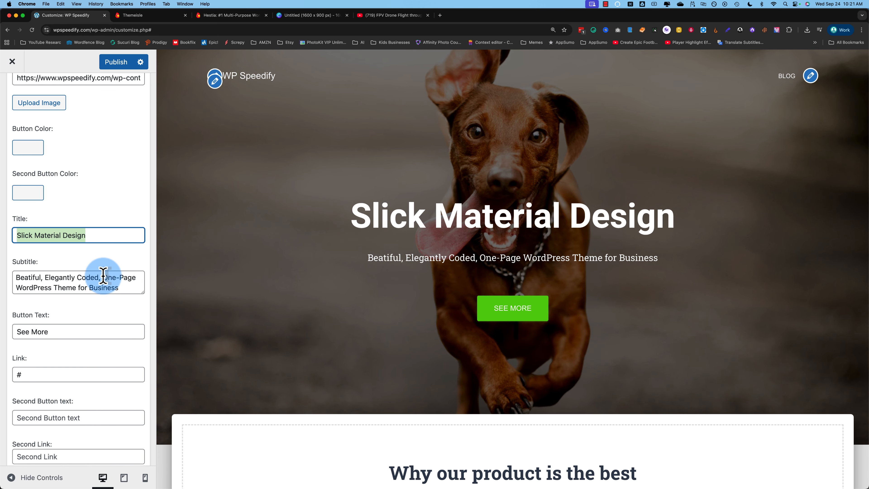
{"action": "left_click_drag", "start_coordinate": [13, 281], "coordinate": [109, 287]}
{"action": "left_click_drag", "start_coordinate": [58, 331], "coordinate": [18, 331]}
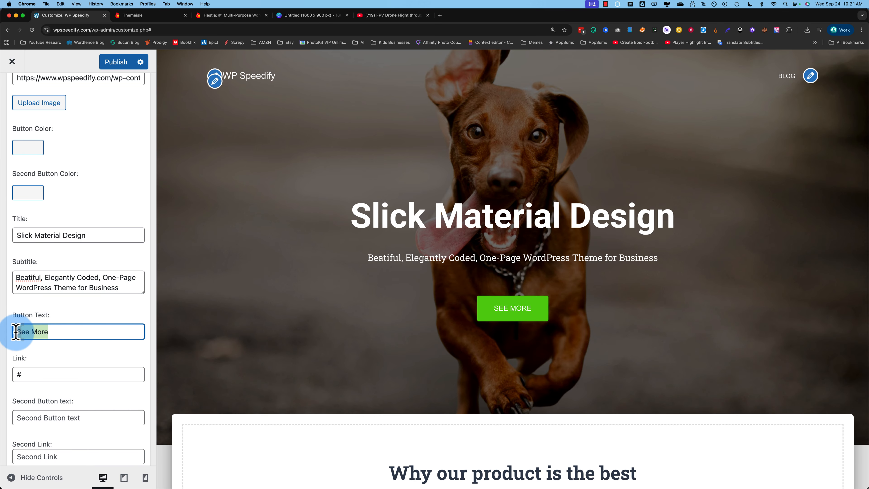
Step: Give the existing slide a second button with the text "Second Button" and the link #
{"action": "scroll", "coordinate": [83, 313], "scroll_direction": "down", "scroll_amount": 2}
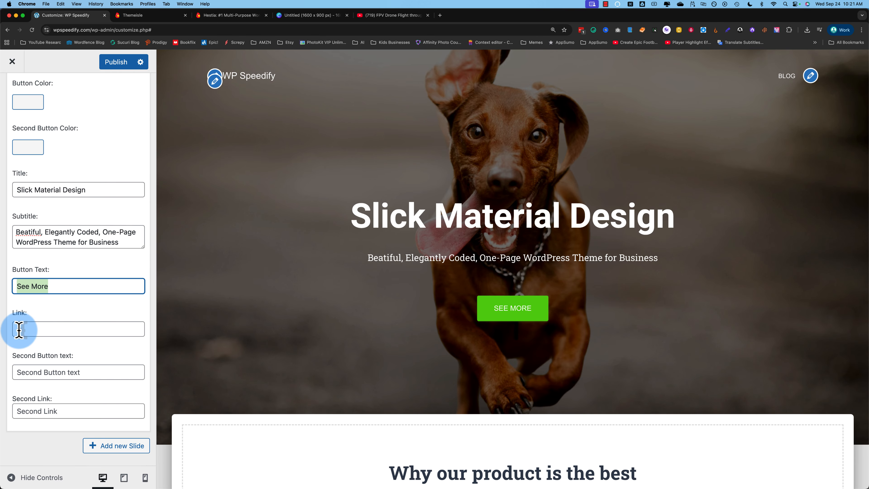
{"action": "left_click", "coordinate": [51, 373]}
{"action": "type", "text": "Second"}
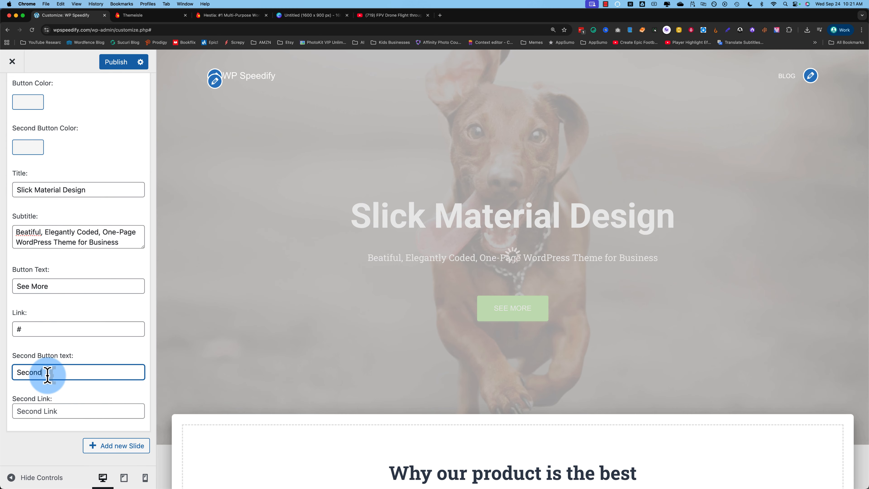
{"action": "type", "text": " Button"}
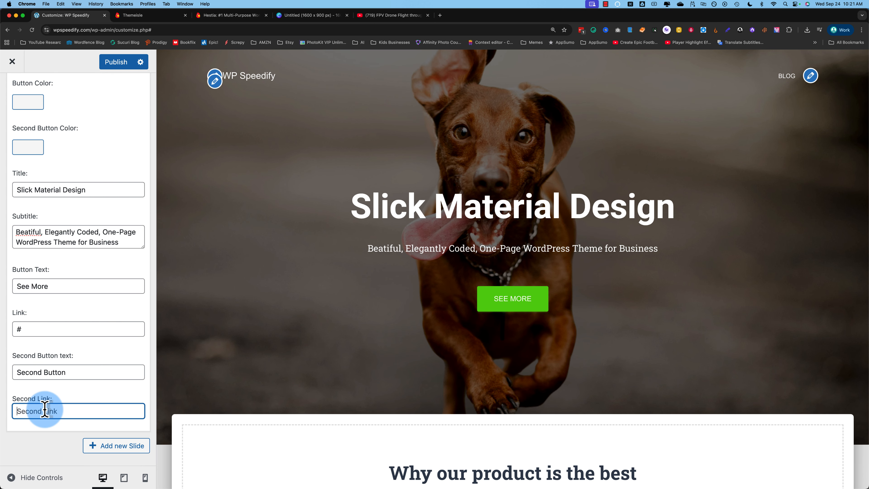
{"action": "type", "text": "#"}
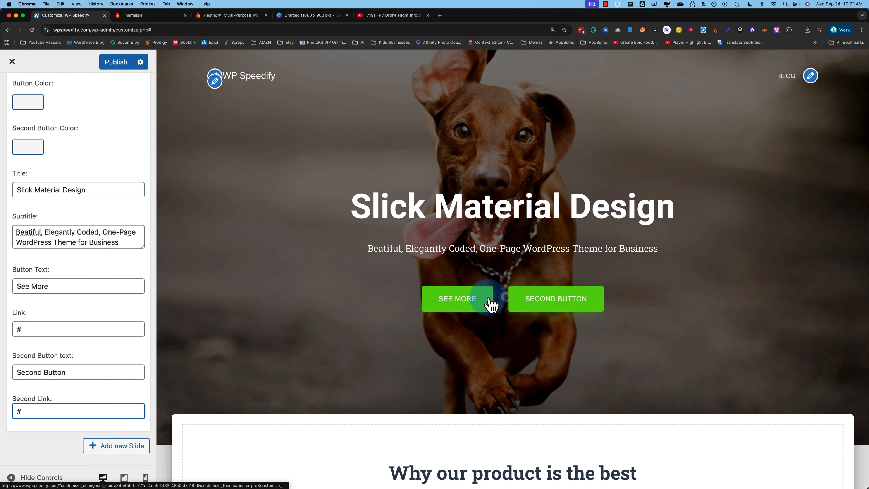
Step: Add a new slide to the slider content and insert the yellow radial-pattern picture from the media library as its image
{"action": "scroll", "coordinate": [82, 262], "scroll_direction": "up", "scroll_amount": 2}
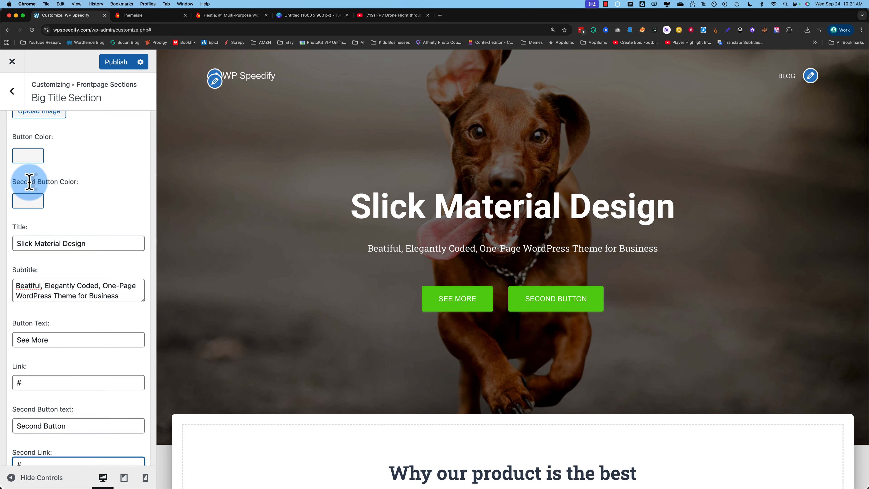
{"action": "scroll", "coordinate": [30, 188], "scroll_direction": "down", "scroll_amount": 2}
{"action": "left_click", "coordinate": [119, 446]}
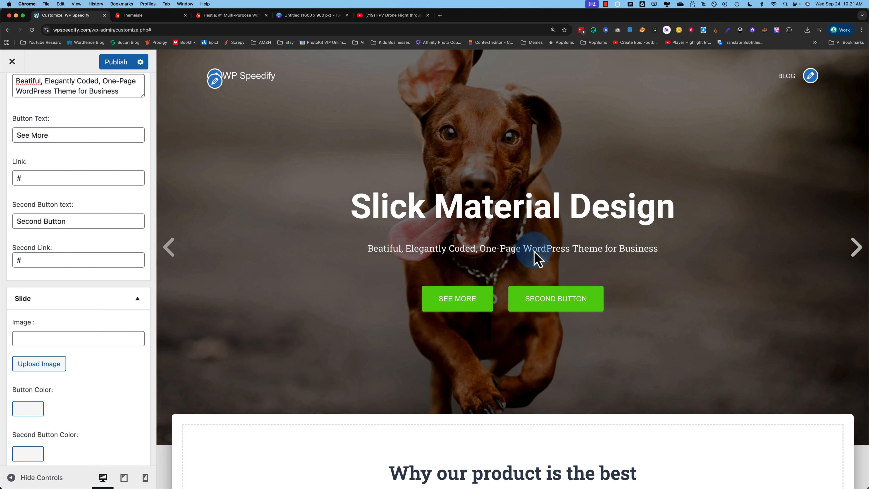
{"action": "left_click", "coordinate": [52, 365]}
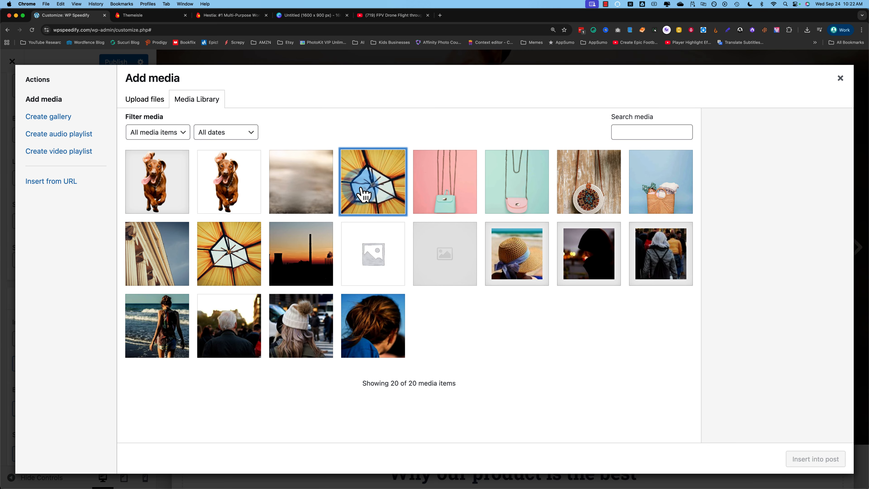
{"action": "left_click", "coordinate": [364, 195]}
{"action": "left_click", "coordinate": [833, 467]}
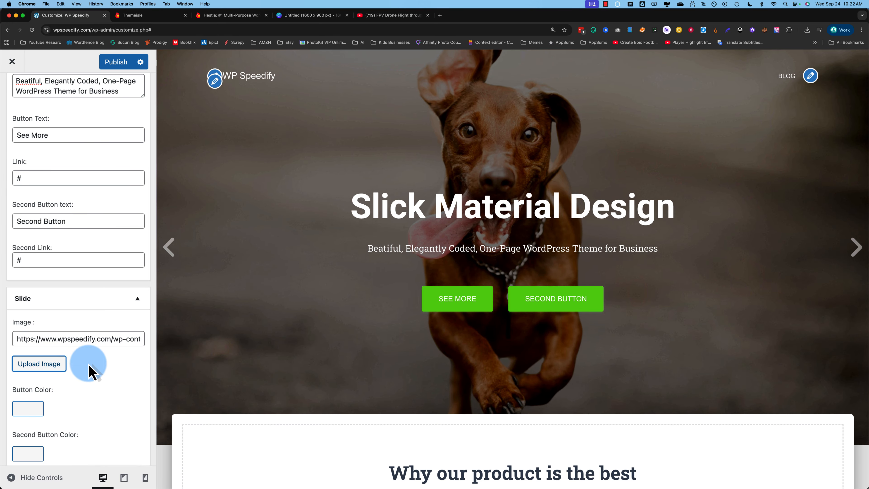
Step: Set the new slide's title to "This is the second slide" and its subtitle to "Here it is"
{"action": "scroll", "coordinate": [79, 373], "scroll_direction": "down", "scroll_amount": 5}
{"action": "left_click", "coordinate": [42, 363]}
{"action": "type", "text": "This is the second slide"}
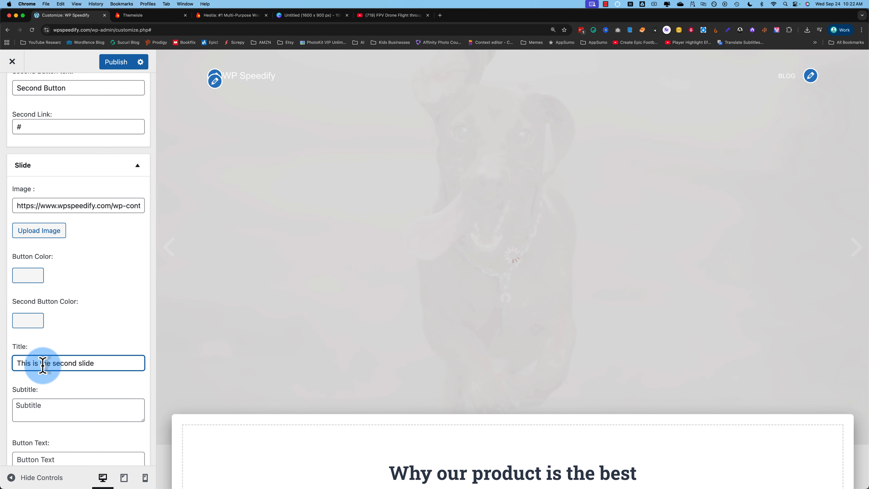
{"action": "scroll", "coordinate": [83, 360], "scroll_direction": "down", "scroll_amount": 2}
{"action": "scroll", "coordinate": [82, 352], "scroll_direction": "down", "scroll_amount": 1}
{"action": "left_click", "coordinate": [64, 331]}
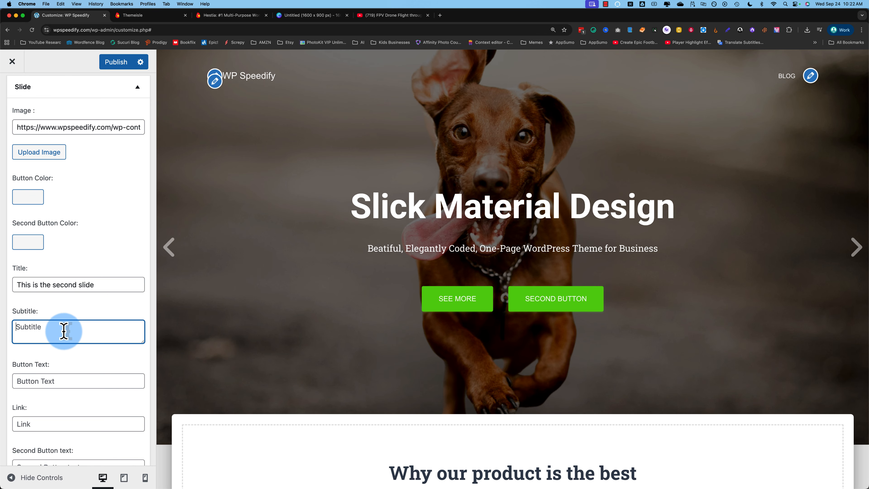
{"action": "type", "text": "Here it is"}
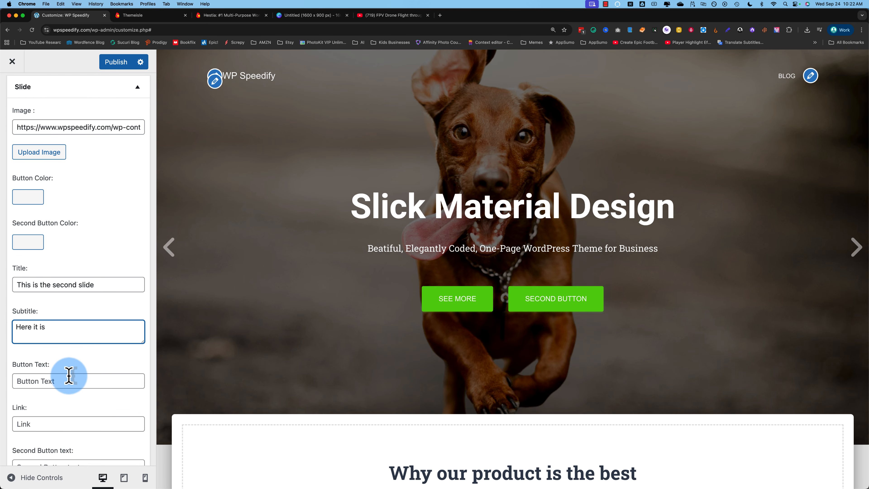
Step: Set the new slide's button text to "Button!" and its link to #
{"action": "left_click", "coordinate": [68, 377]}
{"action": "type", "text": "Button!"}
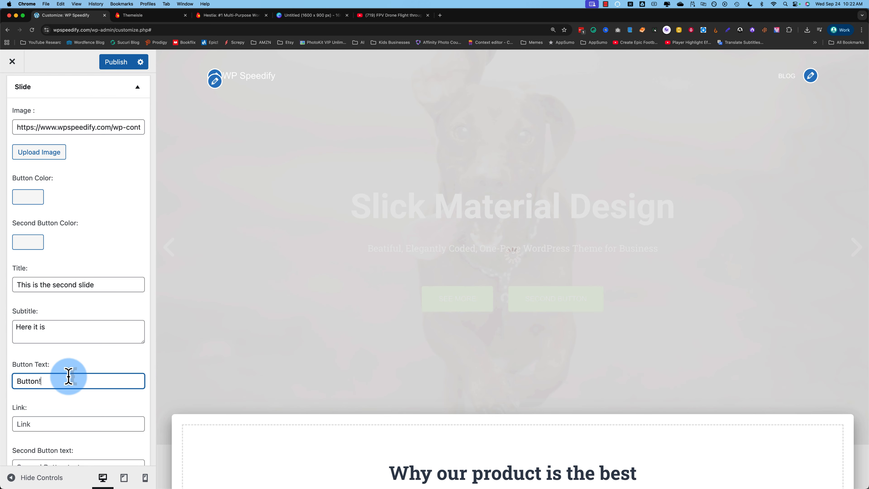
{"action": "left_click", "coordinate": [47, 414]}
{"action": "type", "text": "#"}
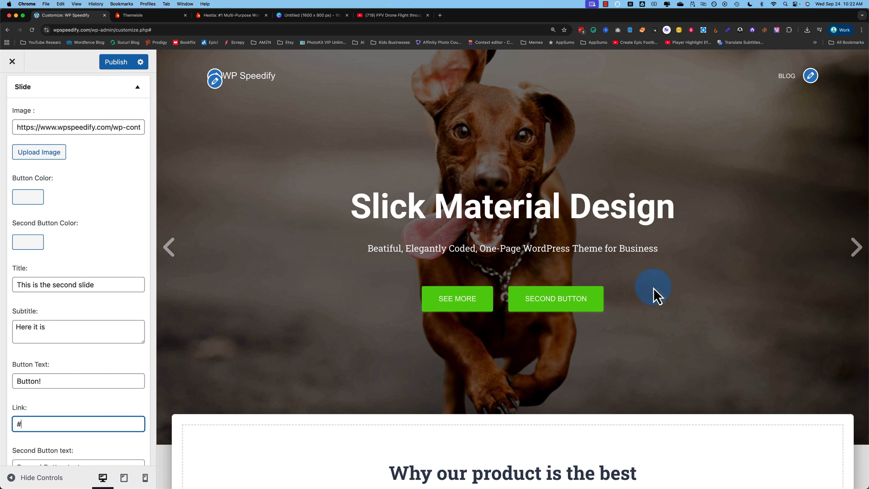
Step: Move forward and back through both Big Title slides in the live preview to check them
{"action": "left_click", "coordinate": [859, 251]}
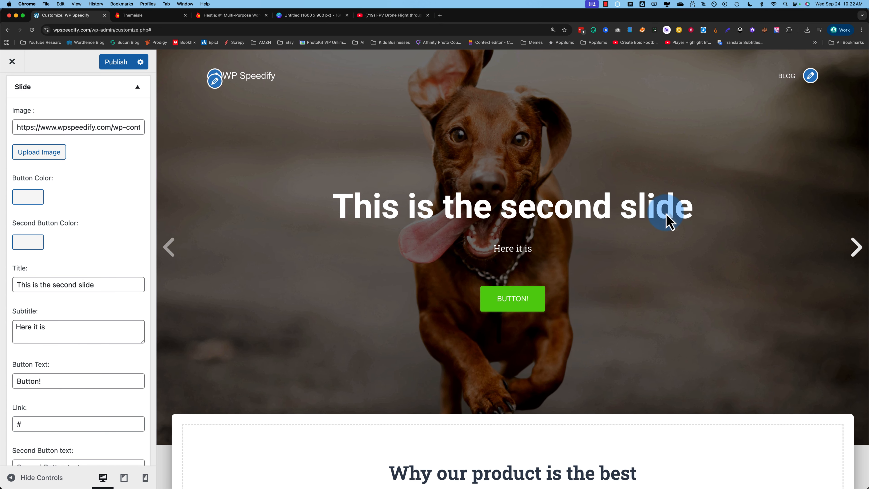
{"action": "left_click", "coordinate": [853, 248]}
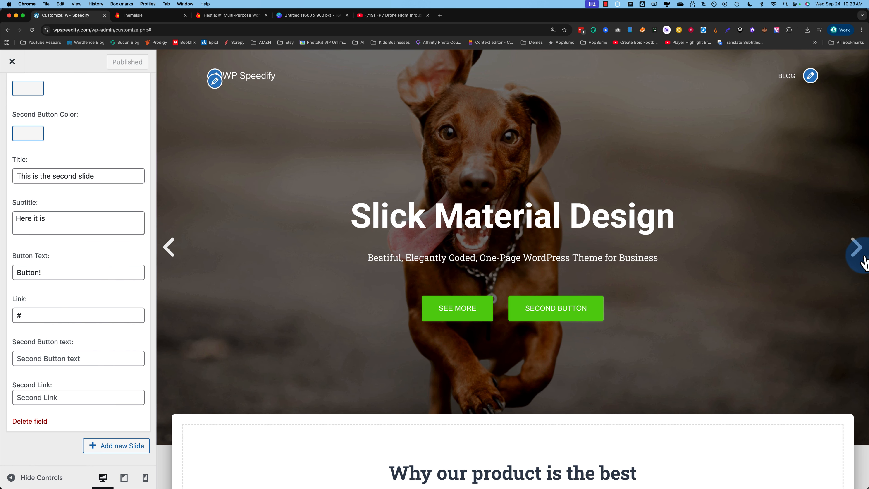
{"action": "left_click", "coordinate": [857, 253]}
{"action": "left_click", "coordinate": [857, 252]}
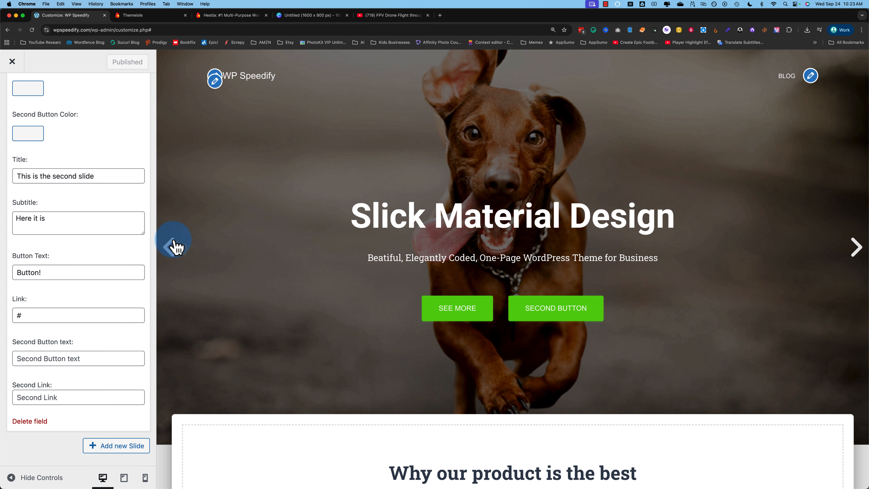
{"action": "left_click", "coordinate": [170, 249]}
{"action": "left_click", "coordinate": [170, 248]}
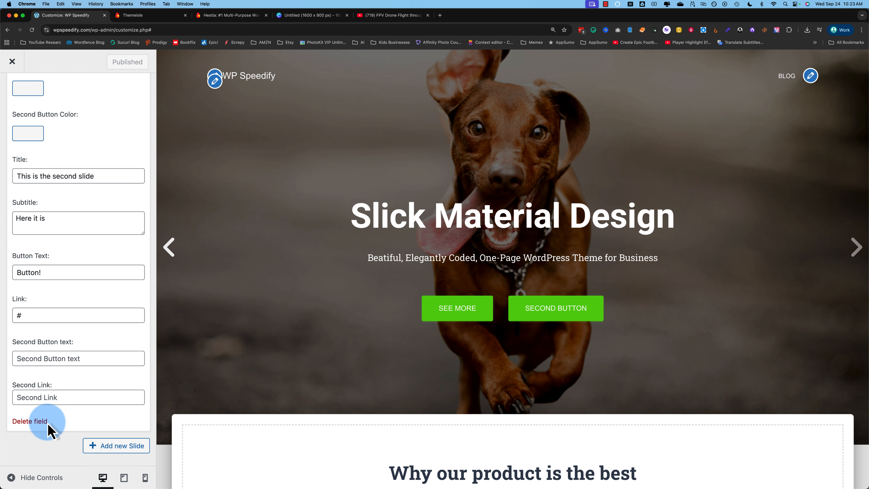
Step: Collapse the settings of both slides in the slider content
{"action": "scroll", "coordinate": [68, 394], "scroll_direction": "up", "scroll_amount": 10}
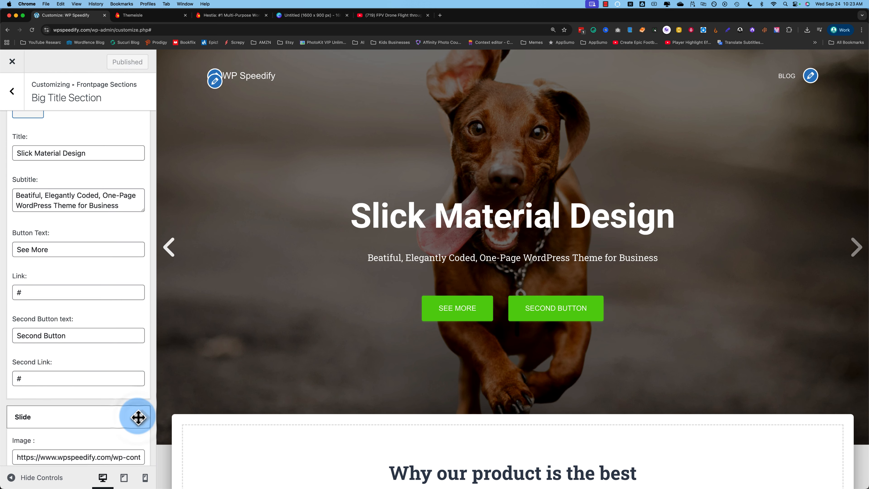
{"action": "left_click", "coordinate": [139, 417]}
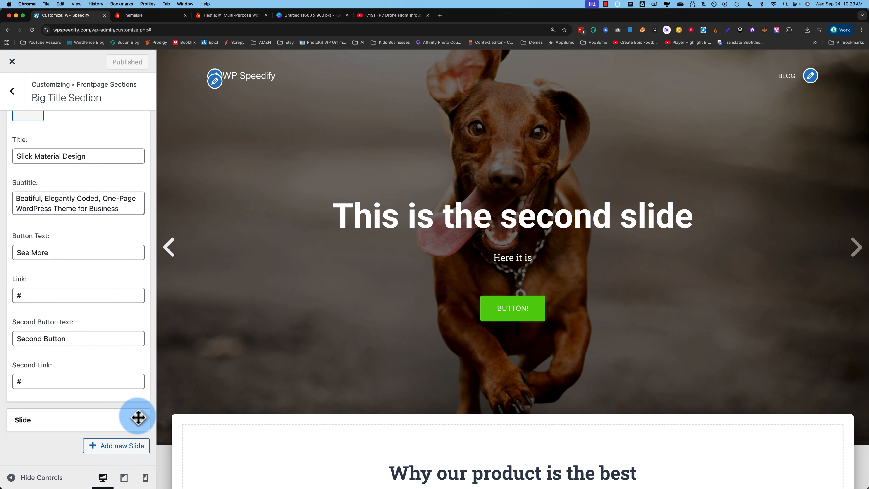
{"action": "scroll", "coordinate": [129, 404], "scroll_direction": "up", "scroll_amount": 6}
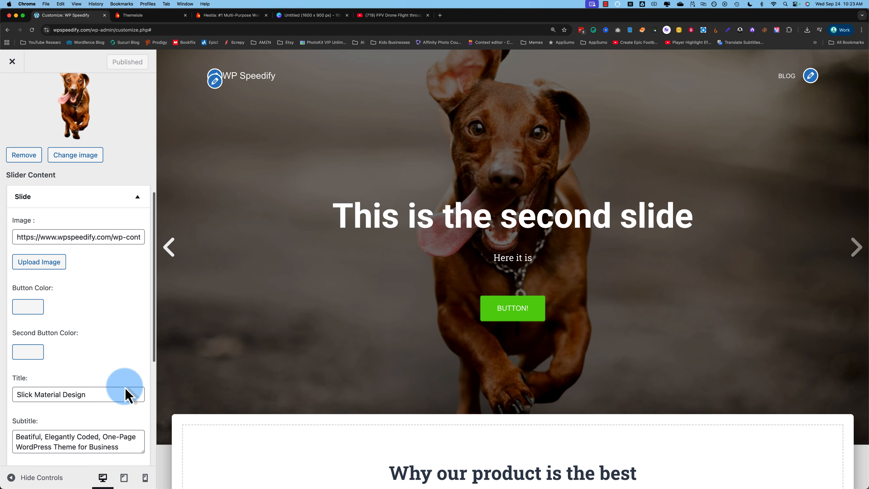
{"action": "left_click", "coordinate": [140, 198]}
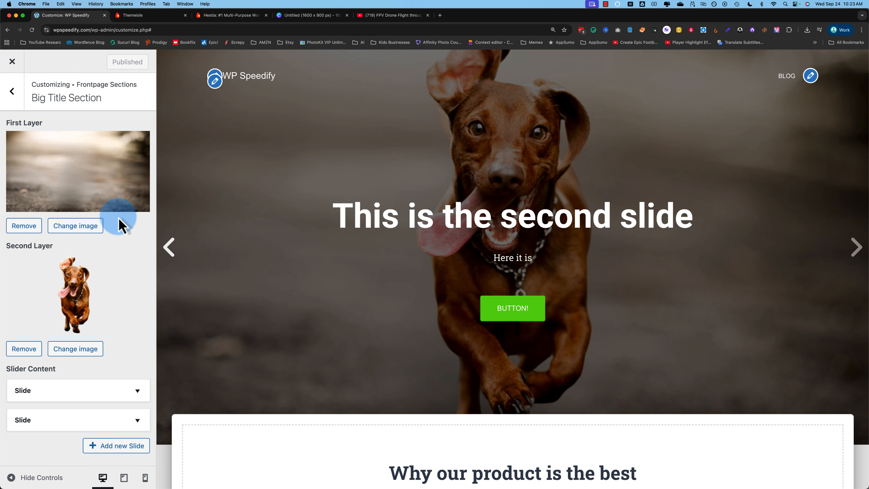
Step: In the Big Title section's extra settings, choose the layout with the content aligned left
{"action": "scroll", "coordinate": [89, 205], "scroll_direction": "up", "scroll_amount": 3}
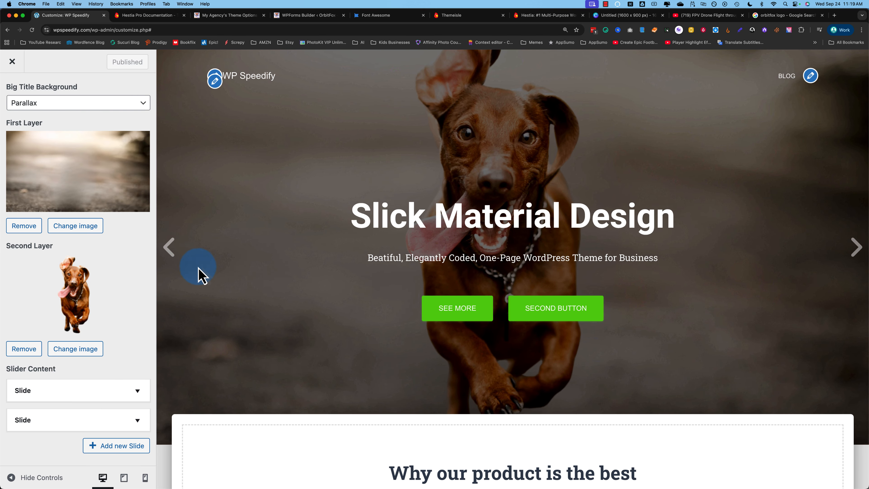
{"action": "scroll", "coordinate": [121, 288], "scroll_direction": "up", "scroll_amount": 3}
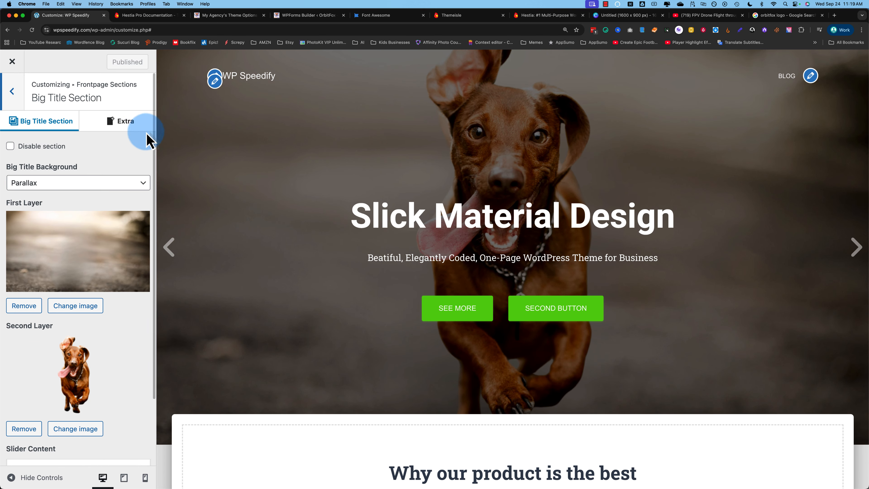
{"action": "left_click", "coordinate": [120, 124]}
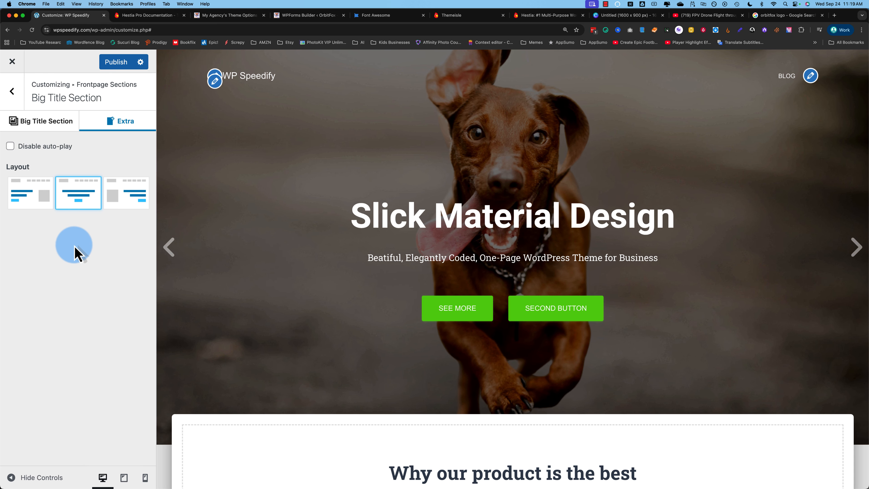
{"action": "left_click", "coordinate": [31, 202]}
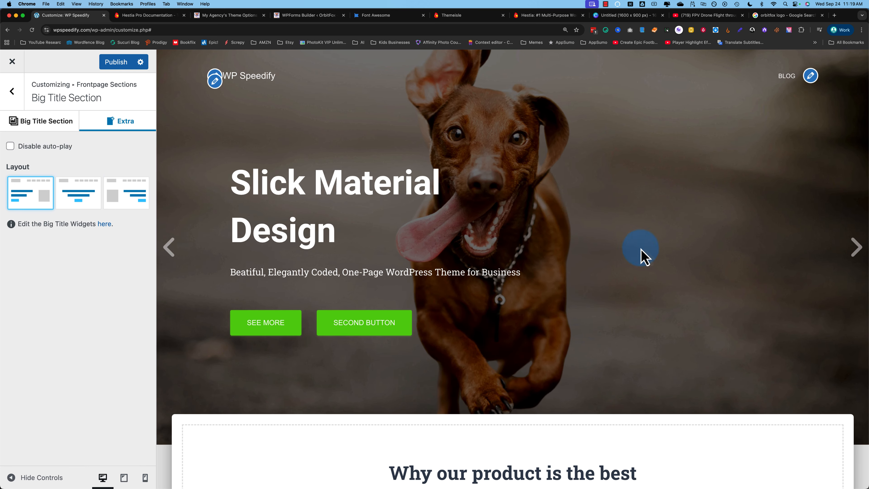
Step: Try the centred Big Title layout and switch to the one with the content aligned right
{"action": "left_click", "coordinate": [80, 196]}
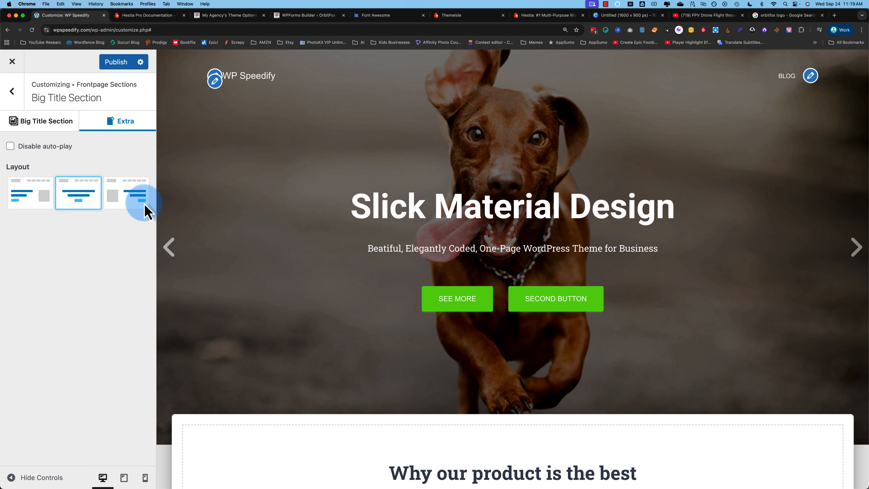
{"action": "left_click", "coordinate": [125, 199]}
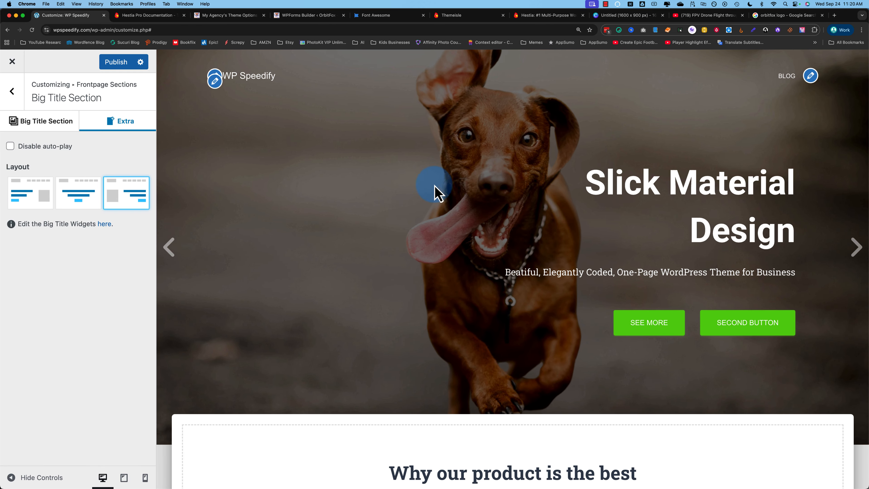
Step: Add a YouTube Embed block to the Big Title Section's widget area, searching the blocks for "vid"
{"action": "left_click", "coordinate": [105, 224]}
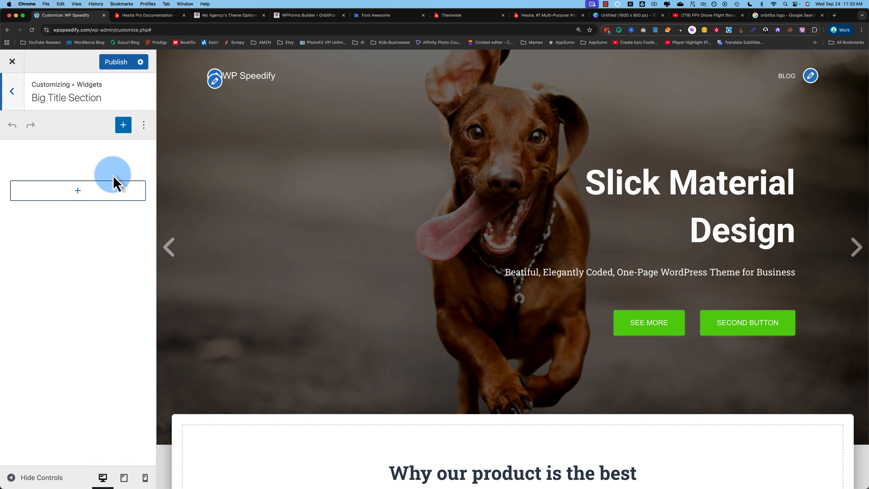
{"action": "left_click", "coordinate": [77, 197]}
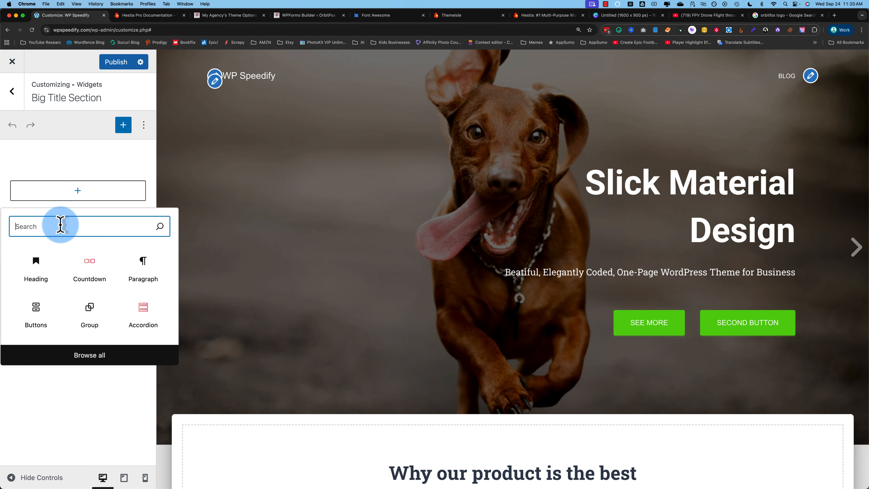
{"action": "type", "text": "vid"}
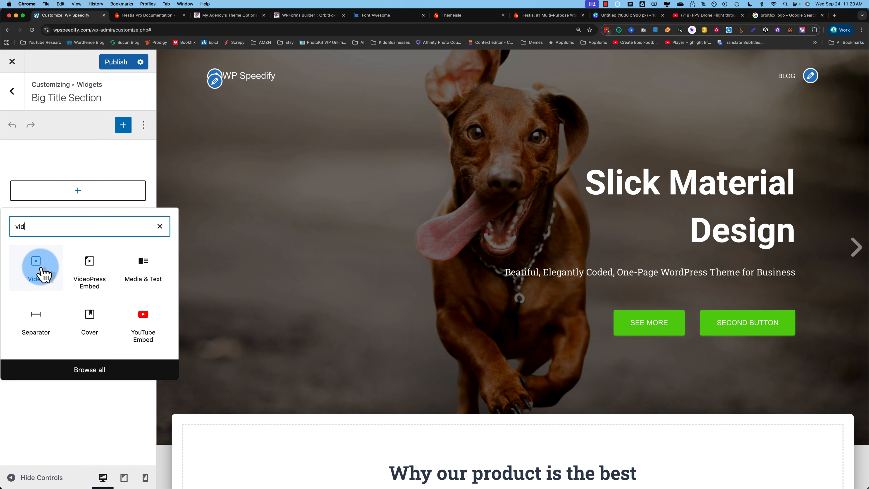
{"action": "left_click", "coordinate": [132, 325]}
{"action": "left_click", "coordinate": [55, 223]}
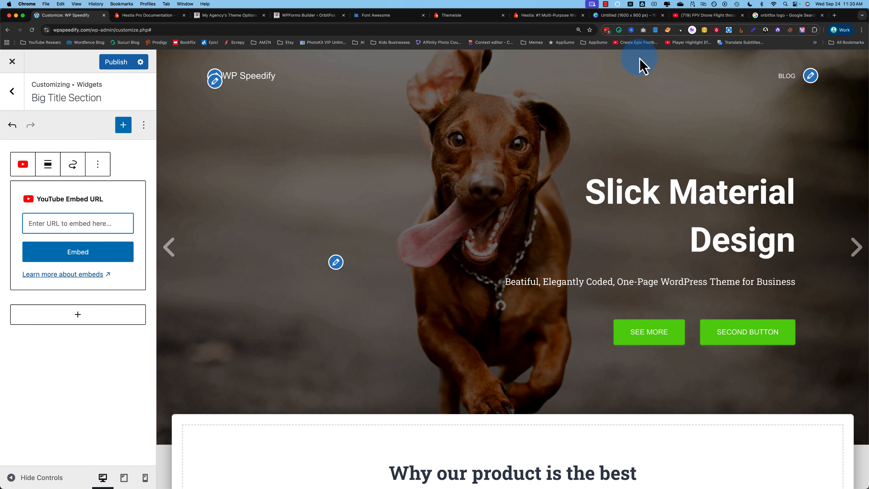
Step: Copy the address of the "FPV Drone Flight through Beautiful Iceland Canyon" YouTube video, embed it in the block and check it beside the first slide
{"action": "left_click", "coordinate": [702, 15]}
{"action": "left_click", "coordinate": [261, 27]}
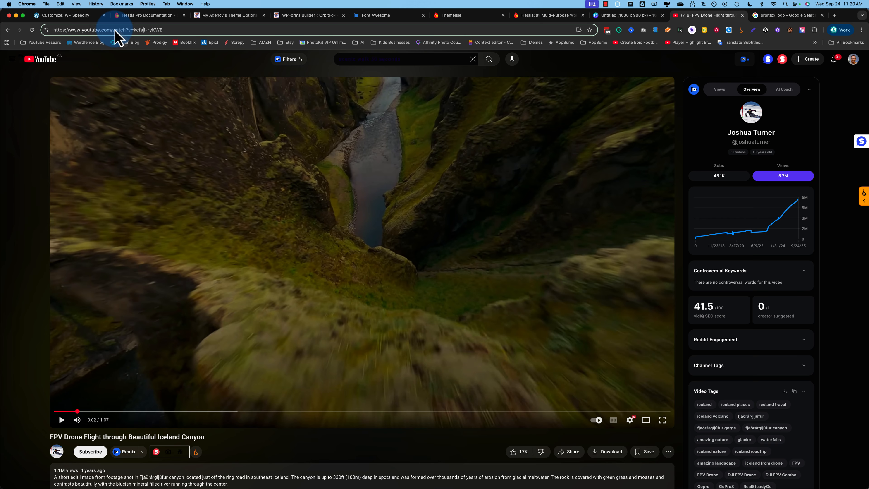
{"action": "left_click", "coordinate": [81, 16]}
{"action": "left_click", "coordinate": [83, 227]}
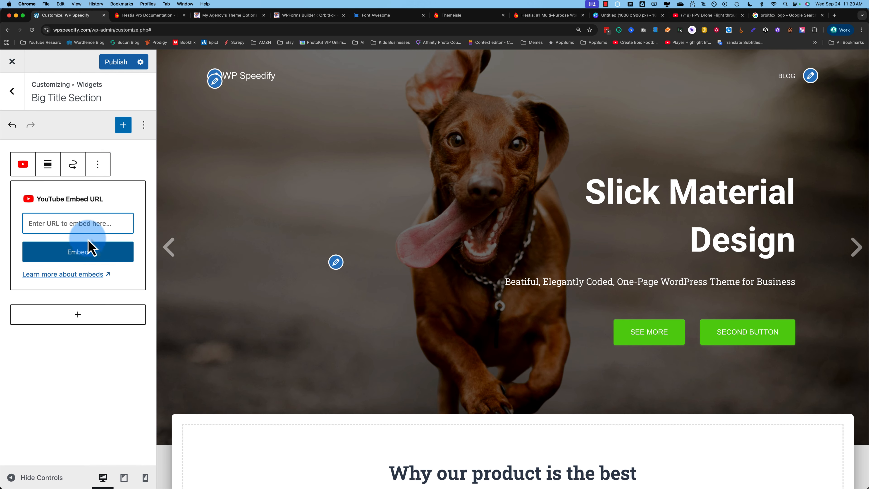
{"action": "left_click", "coordinate": [89, 256]}
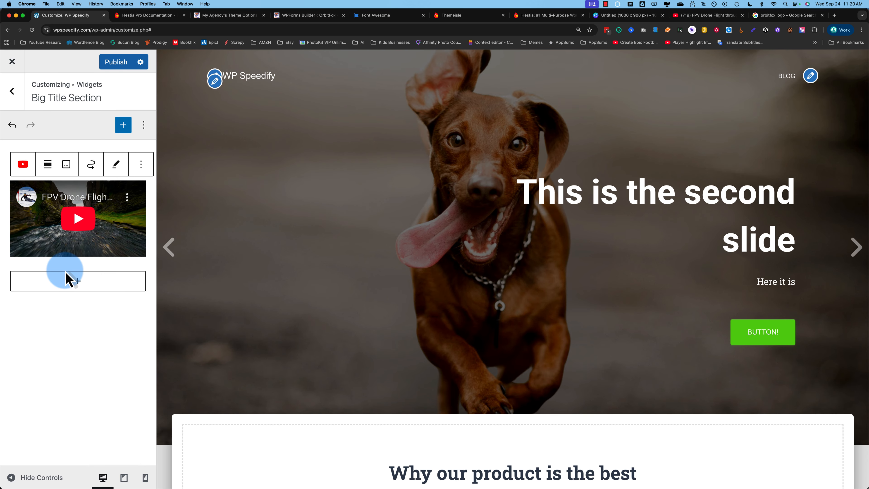
{"action": "left_click", "coordinate": [169, 252]}
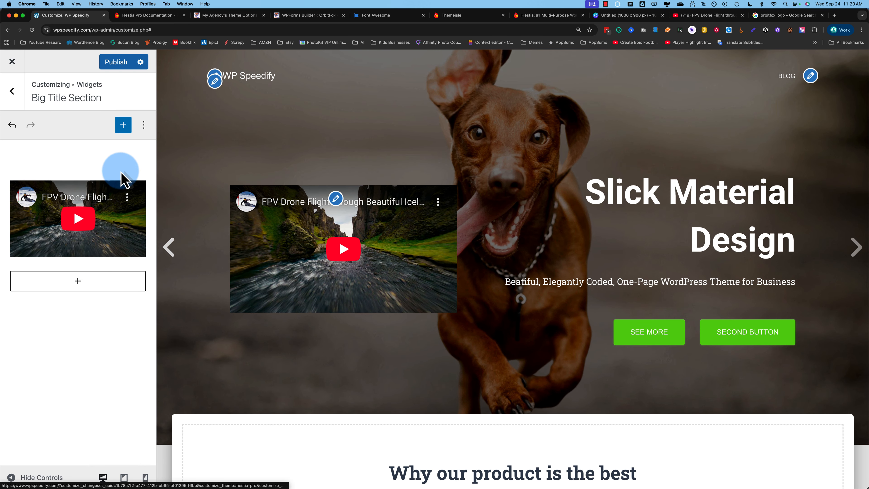
Step: Return to the Big Title Section's extra settings under Frontpage Sections, disable auto-play and choose the centred layout
{"action": "left_click", "coordinate": [12, 92]}
{"action": "left_click", "coordinate": [16, 100]}
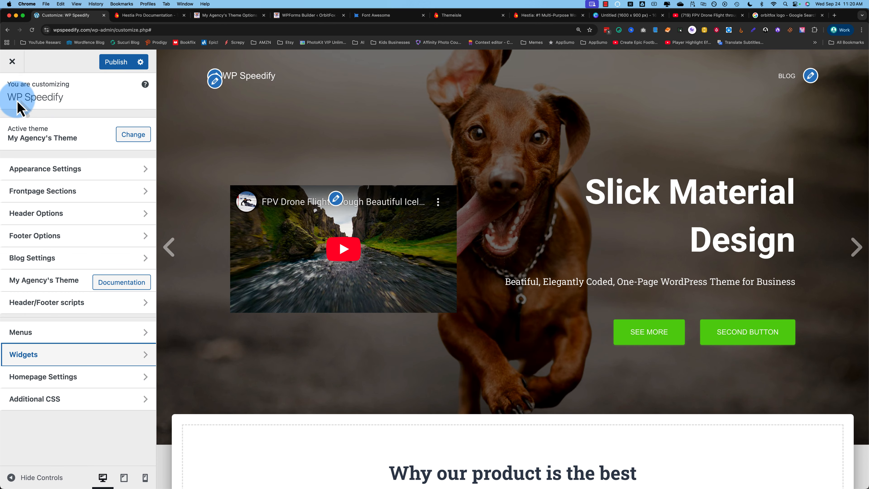
{"action": "left_click", "coordinate": [56, 200]}
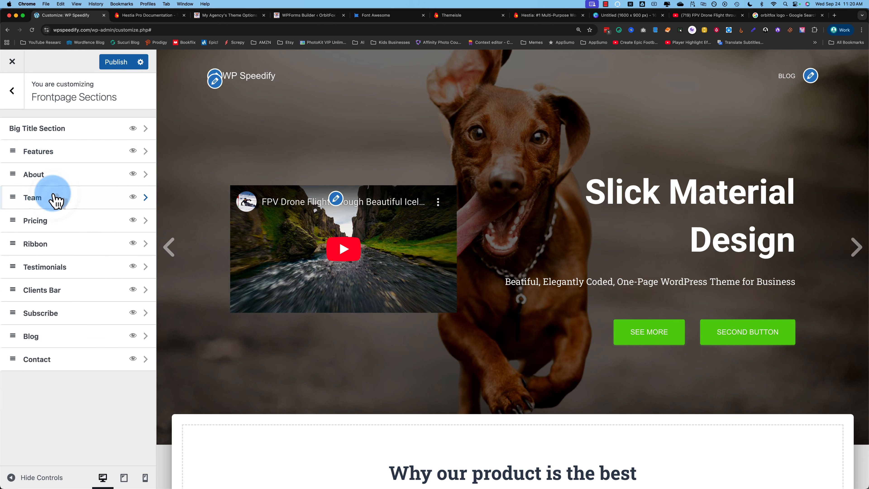
{"action": "left_click", "coordinate": [96, 130]}
{"action": "left_click", "coordinate": [13, 147]}
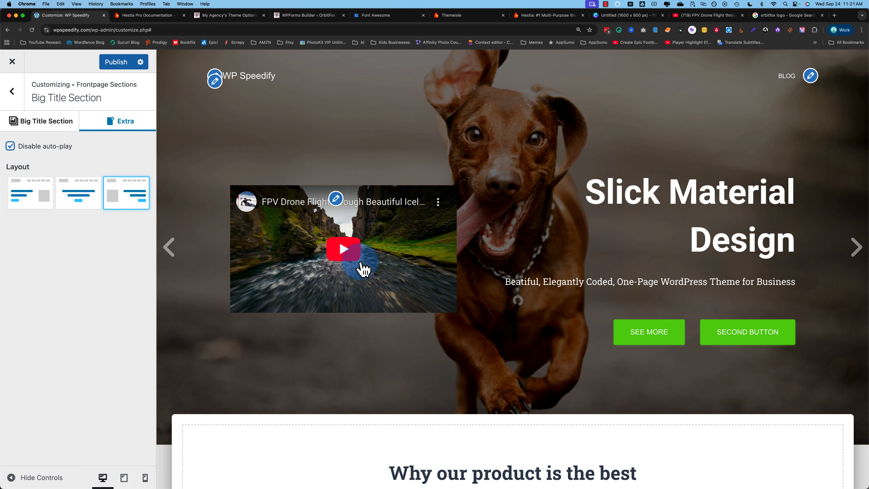
{"action": "left_click", "coordinate": [76, 195]}
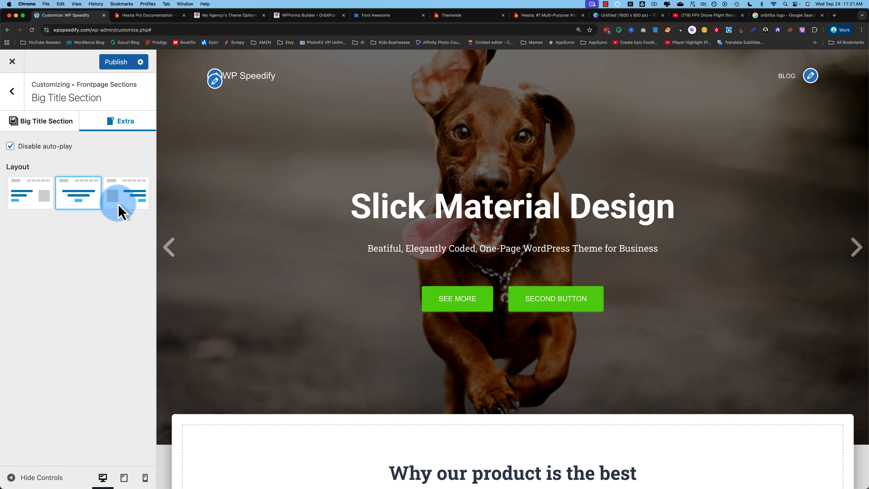
Step: Leave the Big Title Section, open the Features section's settings from the frontpage sections and enter its Section Subtitle for editing
{"action": "left_click", "coordinate": [43, 121]}
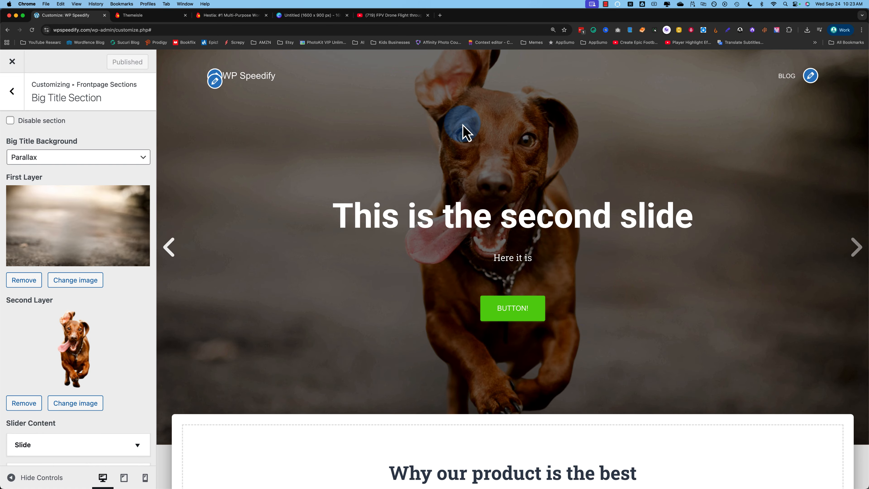
{"action": "left_click", "coordinate": [20, 100]}
{"action": "scroll", "coordinate": [253, 460], "scroll_direction": "down", "scroll_amount": 3}
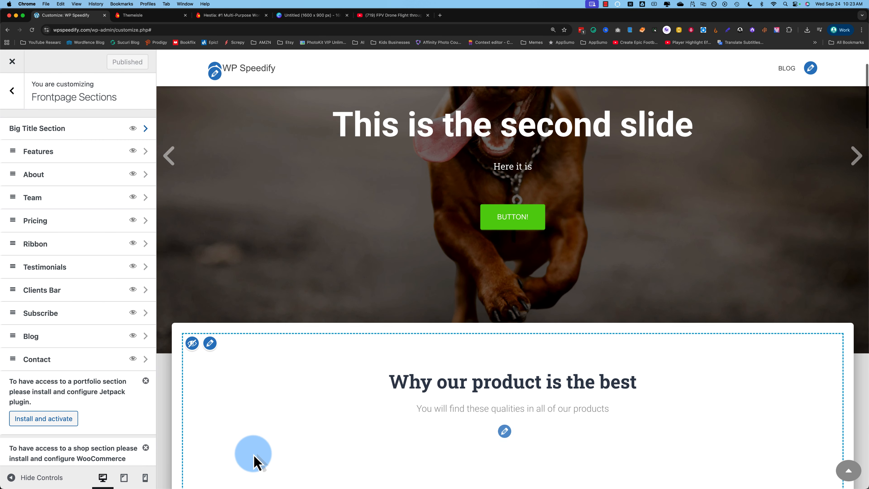
{"action": "scroll", "coordinate": [253, 460], "scroll_direction": "down", "scroll_amount": 3}
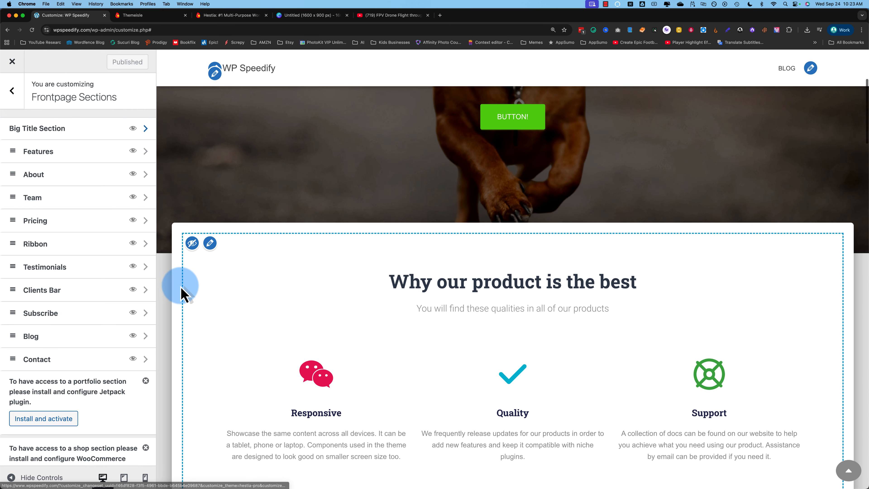
{"action": "scroll", "coordinate": [213, 259], "scroll_direction": "down", "scroll_amount": 2}
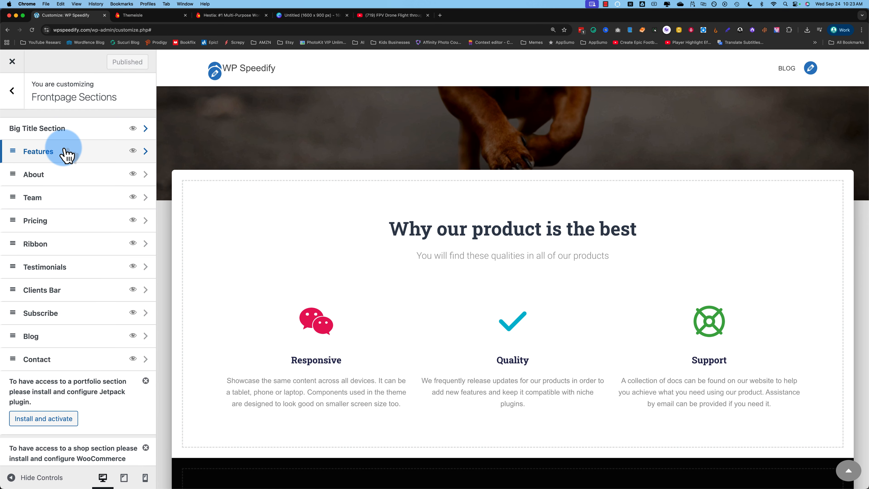
{"action": "left_click", "coordinate": [505, 280]}
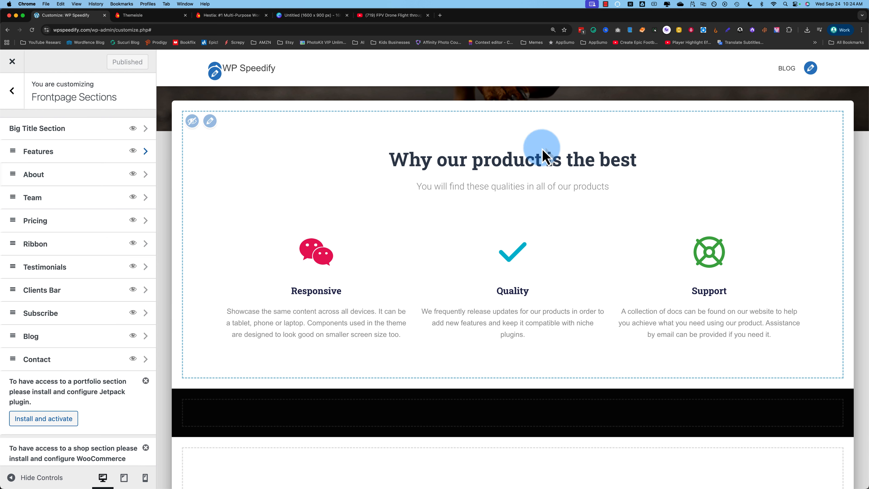
{"action": "left_click", "coordinate": [147, 152]}
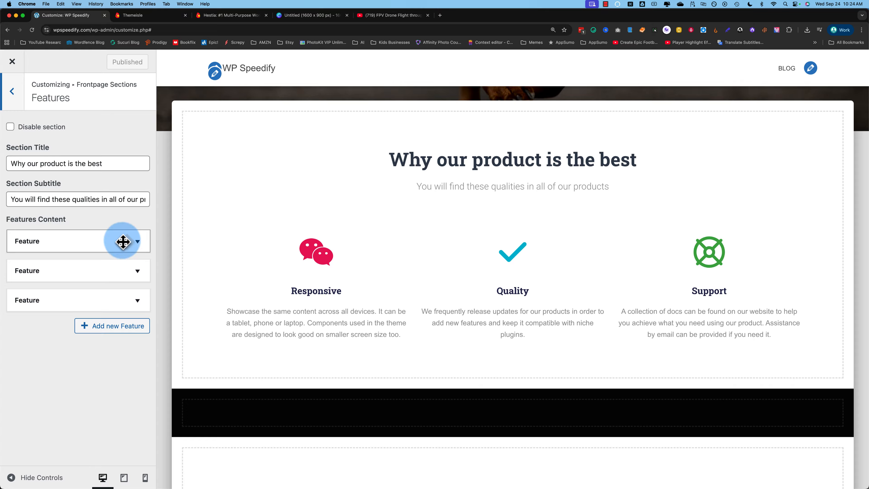
{"action": "double_click", "coordinate": [61, 199]}
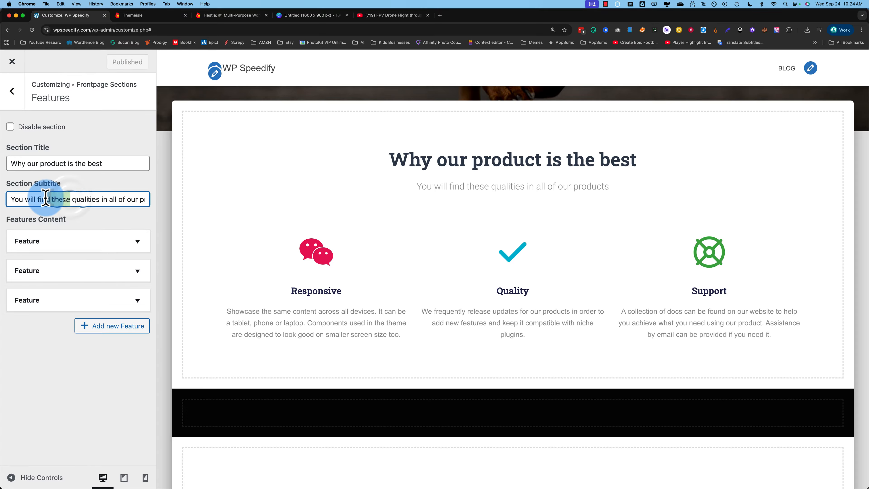
Step: Expand the first feature in the Features section and change its icon to fas fa-anchor
{"action": "left_click", "coordinate": [132, 243]}
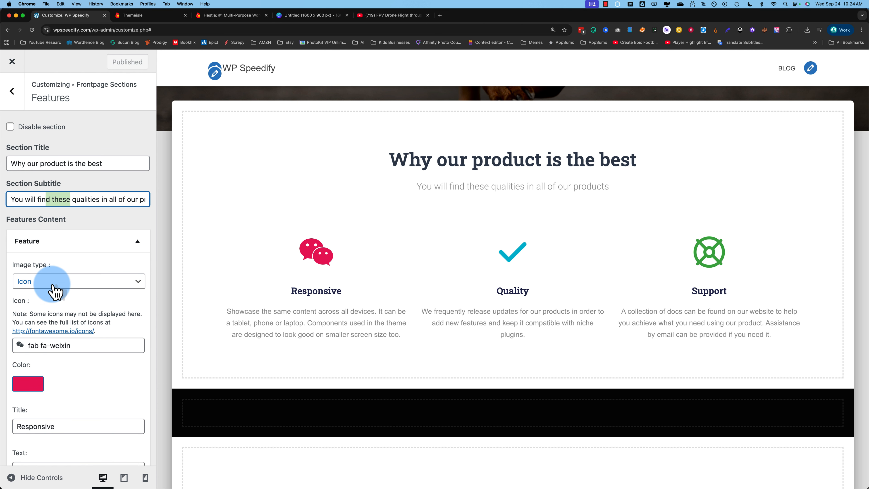
{"action": "scroll", "coordinate": [55, 292], "scroll_direction": "down", "scroll_amount": 2}
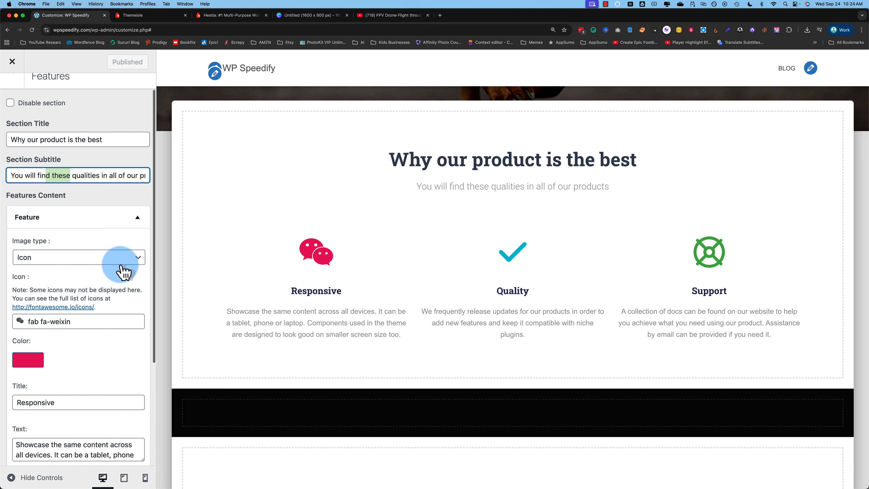
{"action": "left_click", "coordinate": [123, 272]}
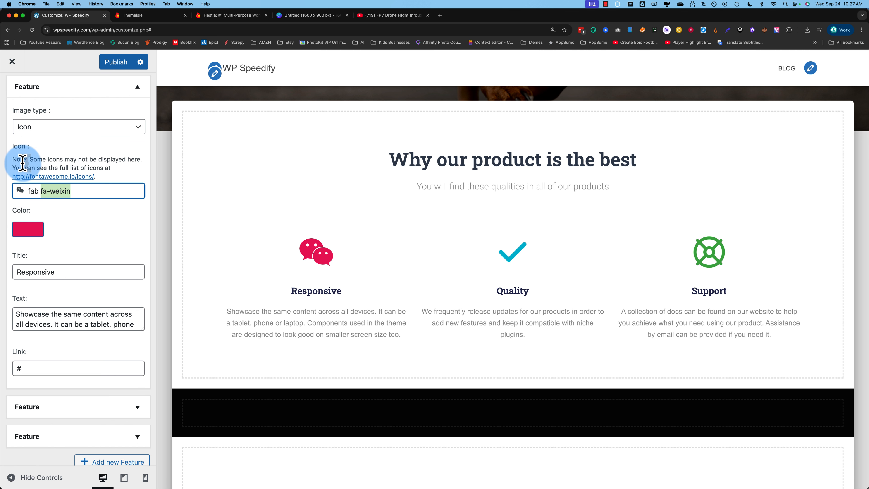
{"action": "left_click", "coordinate": [105, 193]}
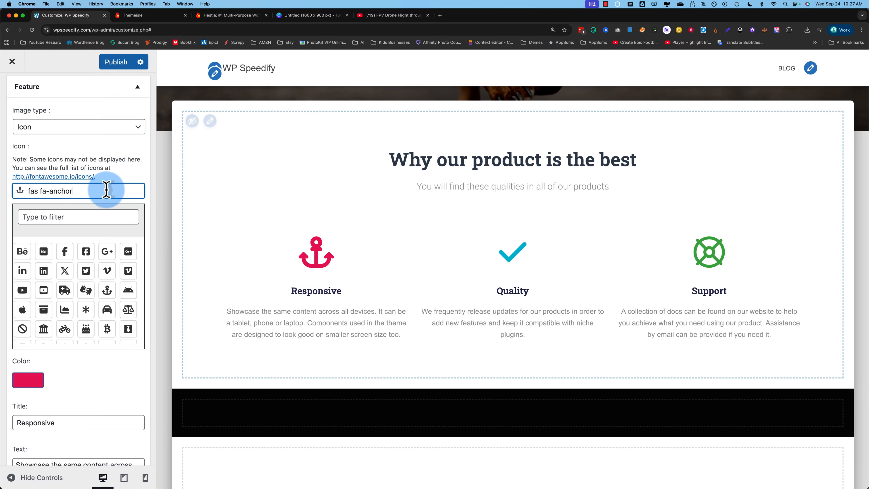
Step: Open the Font Awesome icon library from the feature's icon note and browse the free icons in the Classic Regular style
{"action": "left_click", "coordinate": [77, 178]}
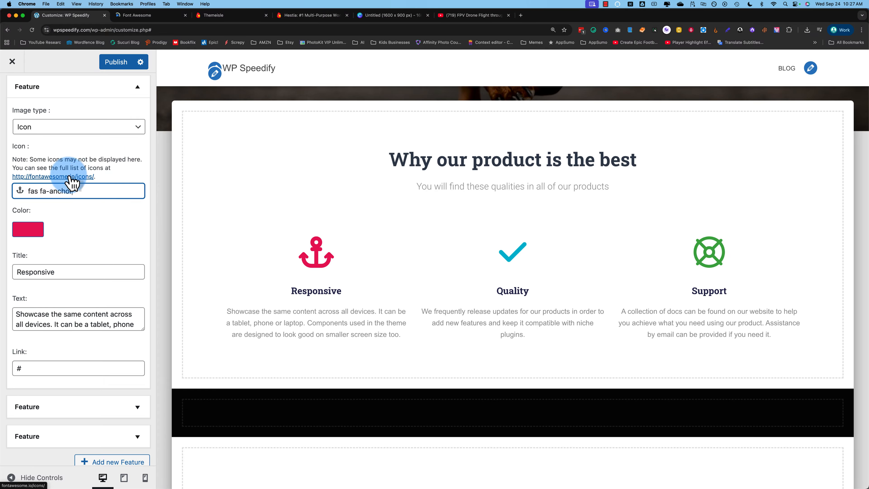
{"action": "left_click", "coordinate": [149, 21]}
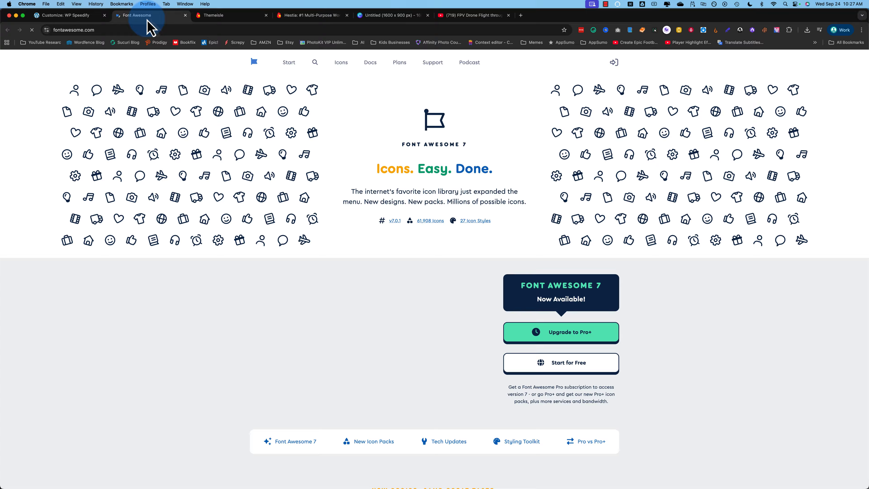
{"action": "left_click", "coordinate": [341, 68]}
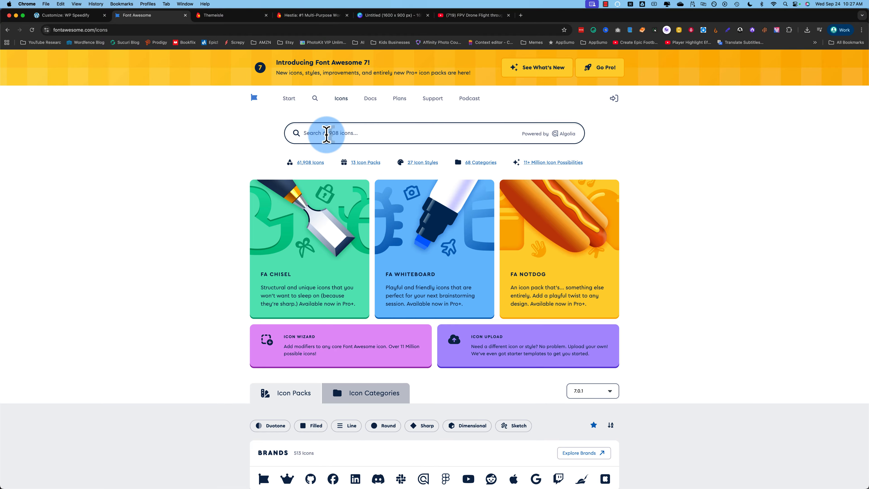
{"action": "scroll", "coordinate": [184, 329], "scroll_direction": "down", "scroll_amount": 5}
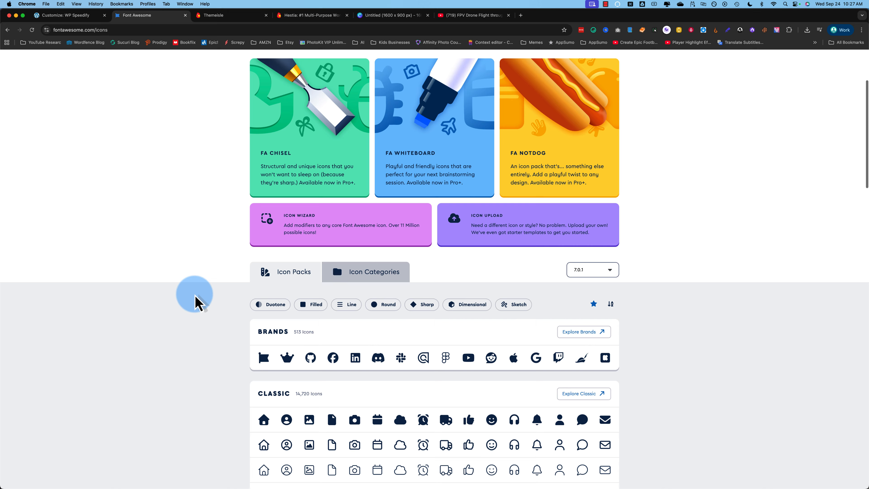
{"action": "scroll", "coordinate": [196, 303], "scroll_direction": "down", "scroll_amount": 8}
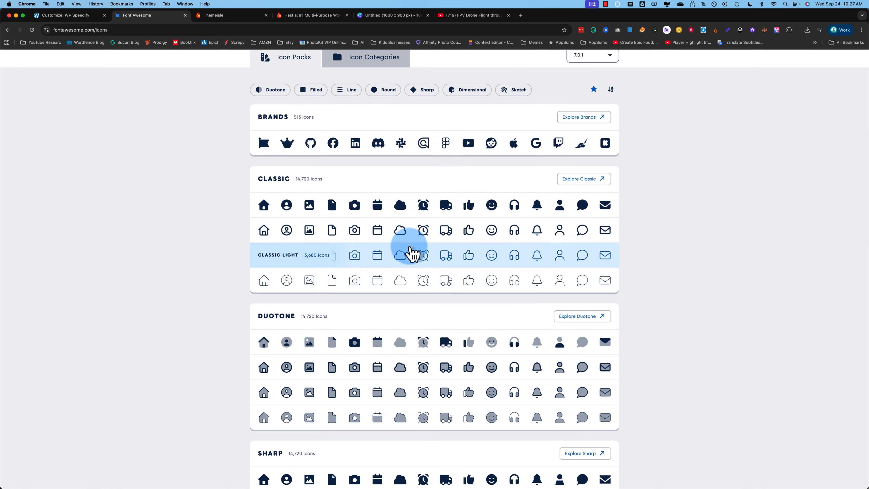
{"action": "left_click", "coordinate": [424, 229]}
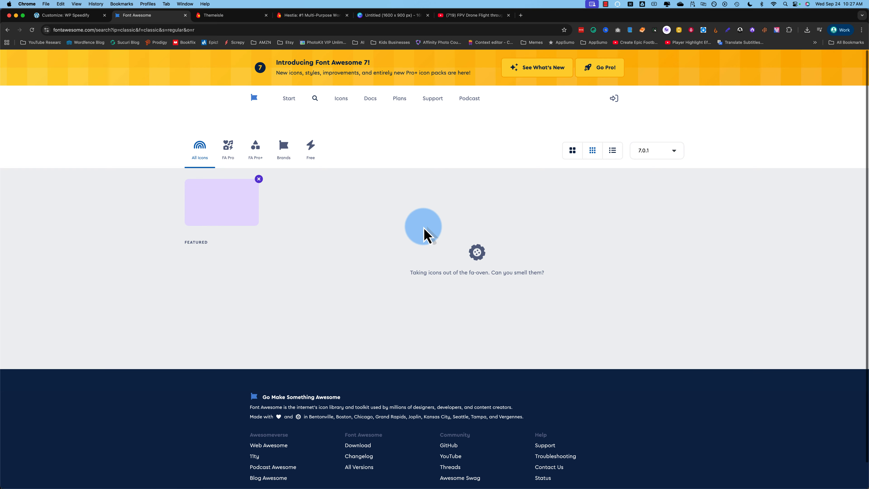
{"action": "left_click", "coordinate": [312, 174]}
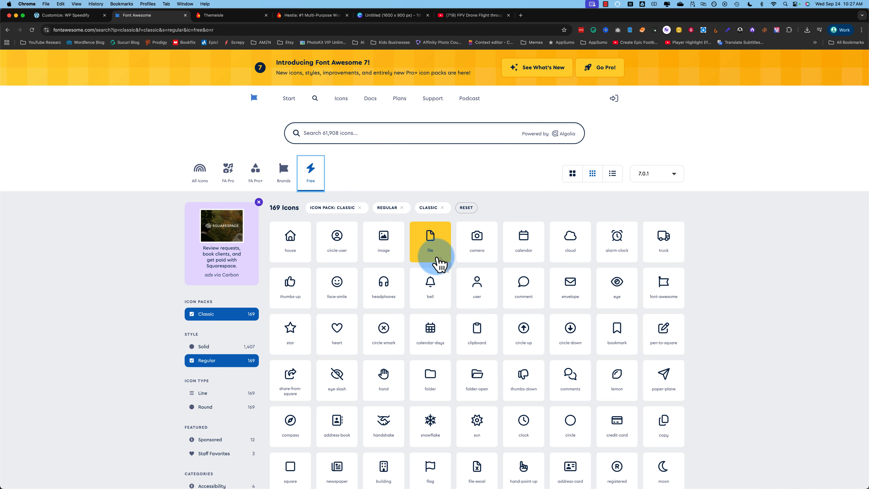
Step: Return to the Customizer and review the first feature's icon choices, title, text and link fields, leaving the feature collapsed
{"action": "left_click", "coordinate": [67, 15]}
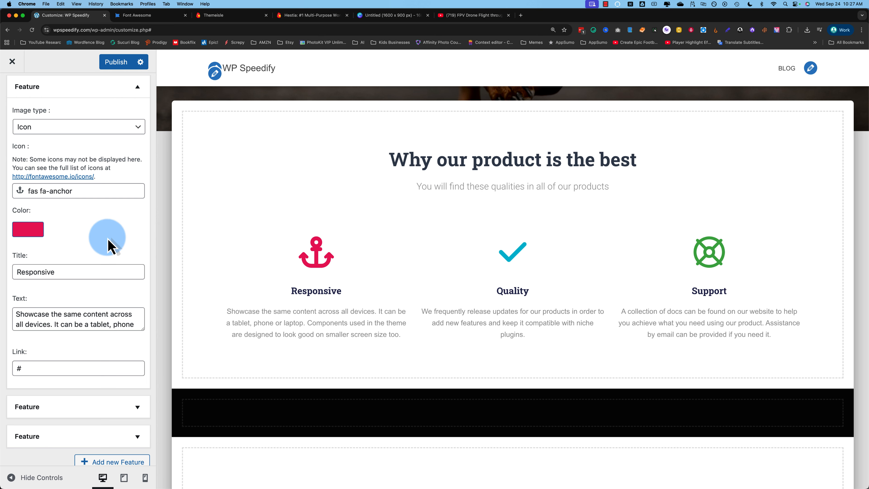
{"action": "left_click", "coordinate": [80, 190]}
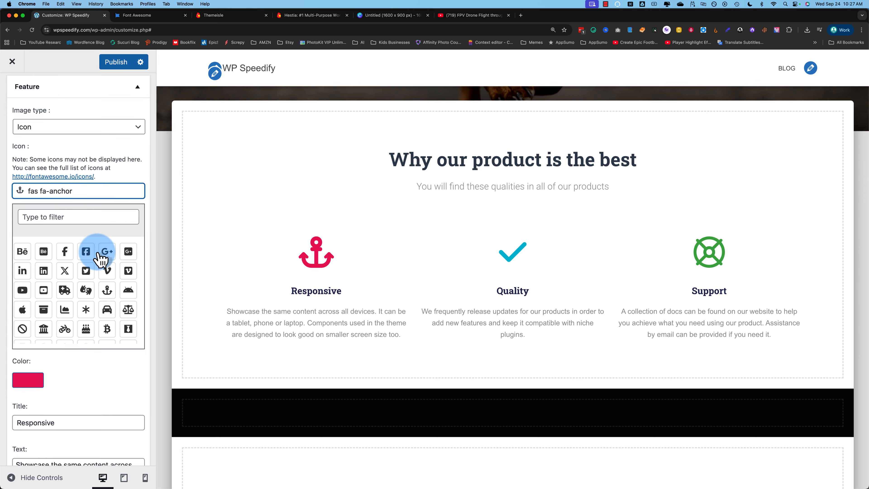
{"action": "scroll", "coordinate": [82, 295], "scroll_direction": "down", "scroll_amount": 3}
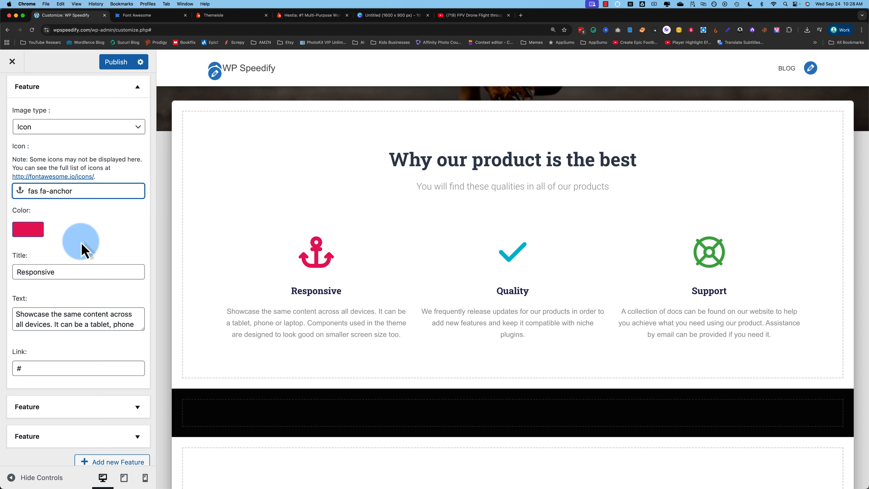
{"action": "scroll", "coordinate": [84, 250], "scroll_direction": "down", "scroll_amount": 1}
{"action": "left_click", "coordinate": [29, 255]}
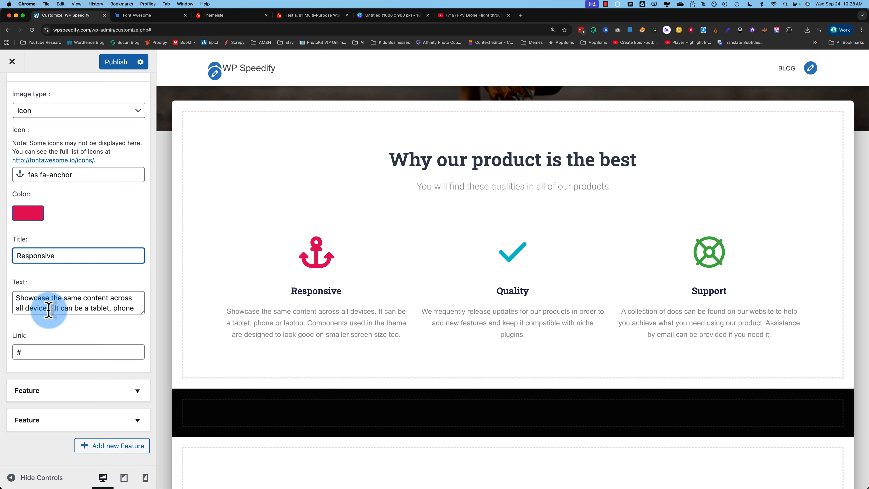
{"action": "left_click", "coordinate": [50, 310]}
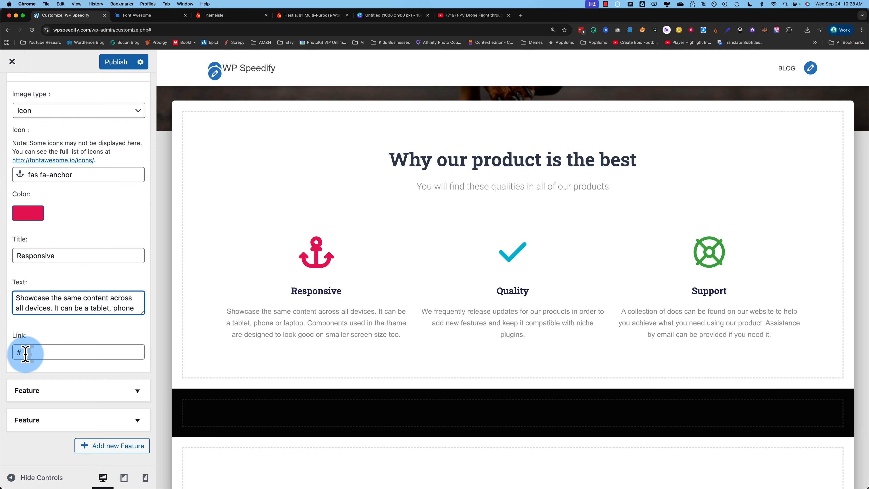
{"action": "scroll", "coordinate": [117, 189], "scroll_direction": "up", "scroll_amount": 5}
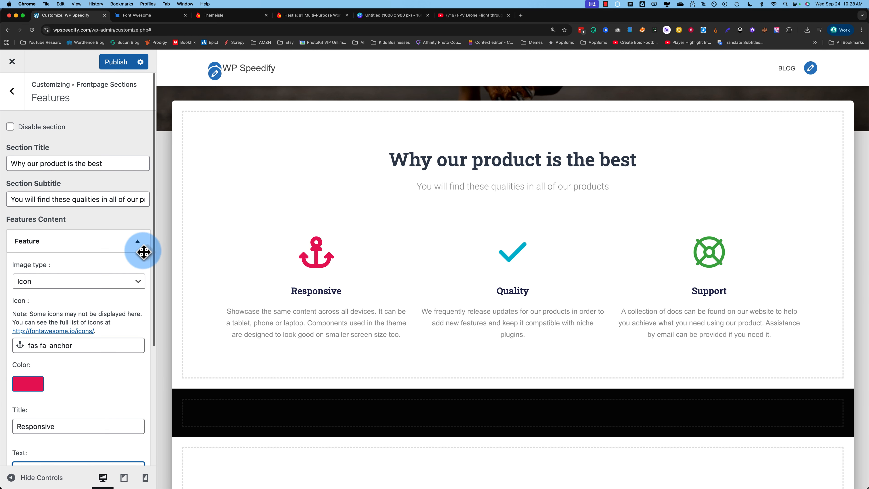
{"action": "left_click", "coordinate": [138, 243]}
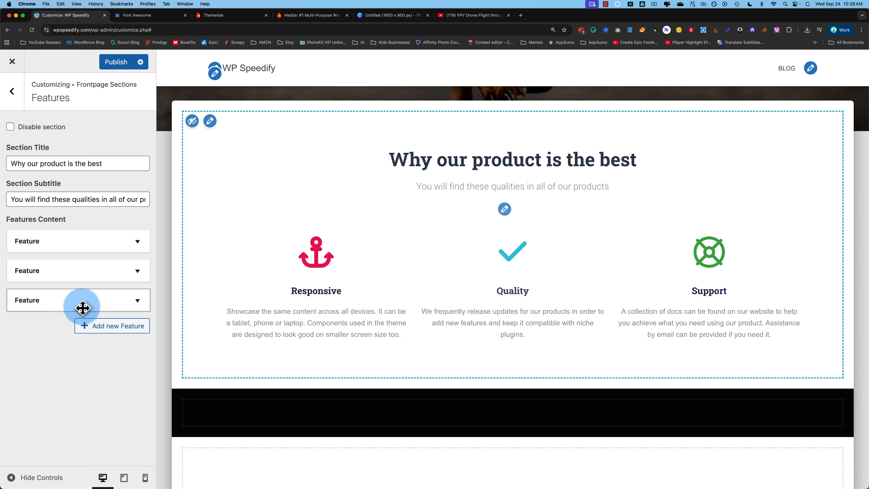
Step: Add a new blank feature after the existing three and delete it again
{"action": "left_click", "coordinate": [111, 327]}
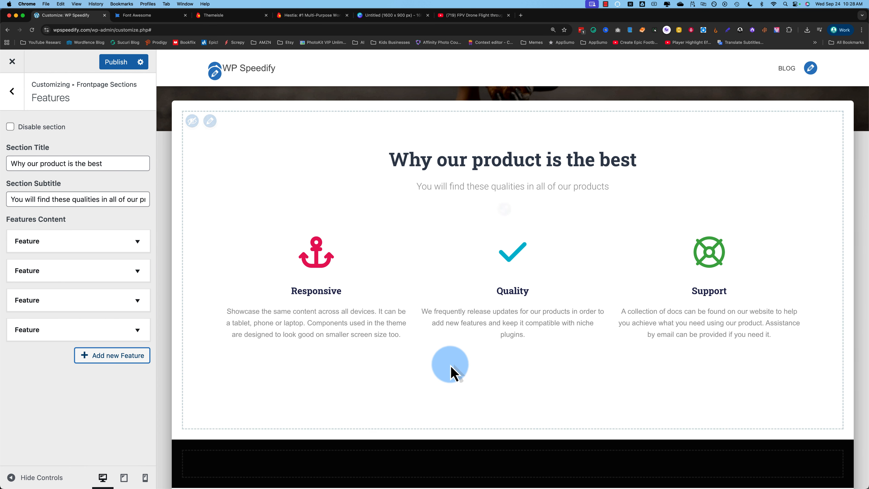
{"action": "left_click", "coordinate": [144, 333]}
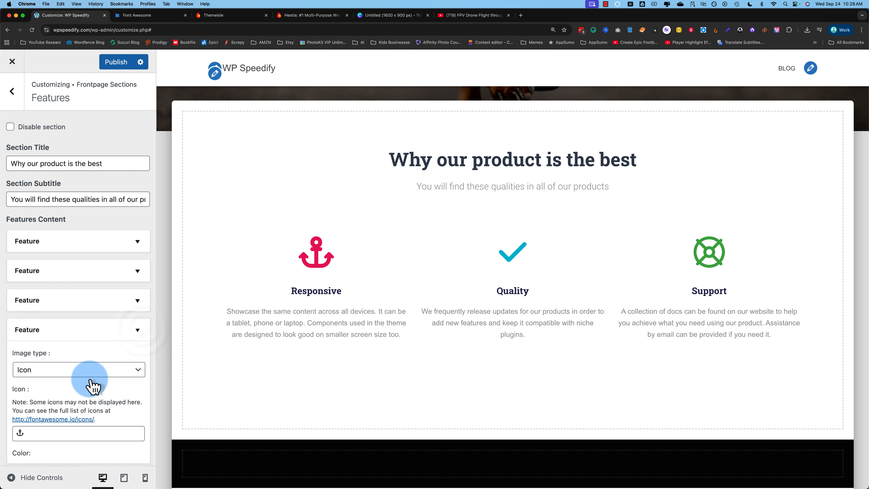
{"action": "scroll", "coordinate": [78, 405], "scroll_direction": "down", "scroll_amount": 2}
{"action": "scroll", "coordinate": [75, 404], "scroll_direction": "down", "scroll_amount": 5}
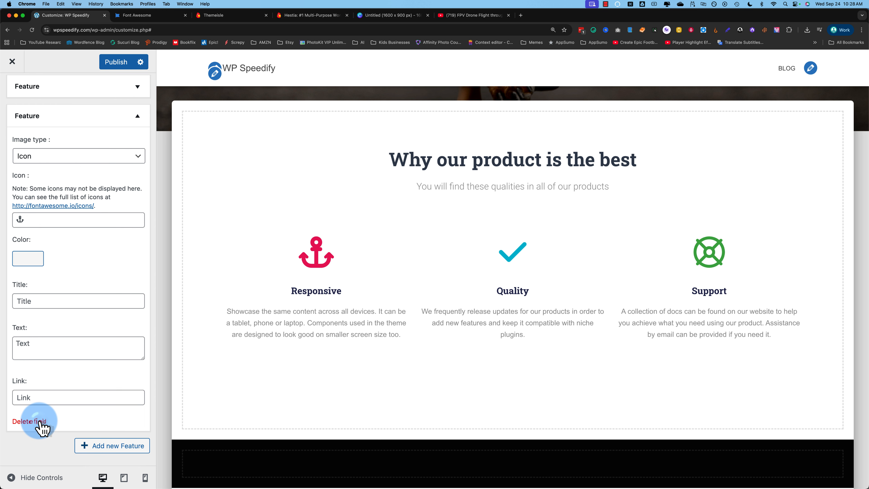
{"action": "left_click", "coordinate": [38, 420]}
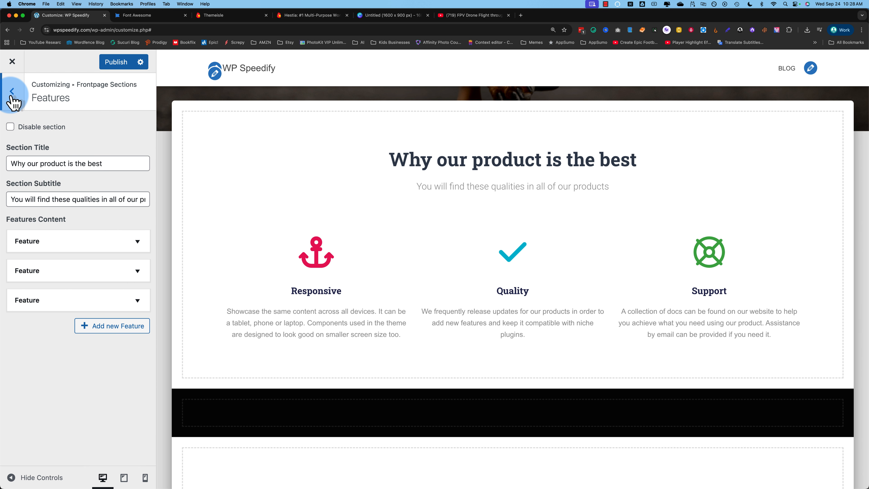
Step: Go to the About section of the Frontpage Sections and open its content for editing
{"action": "left_click", "coordinate": [12, 92]}
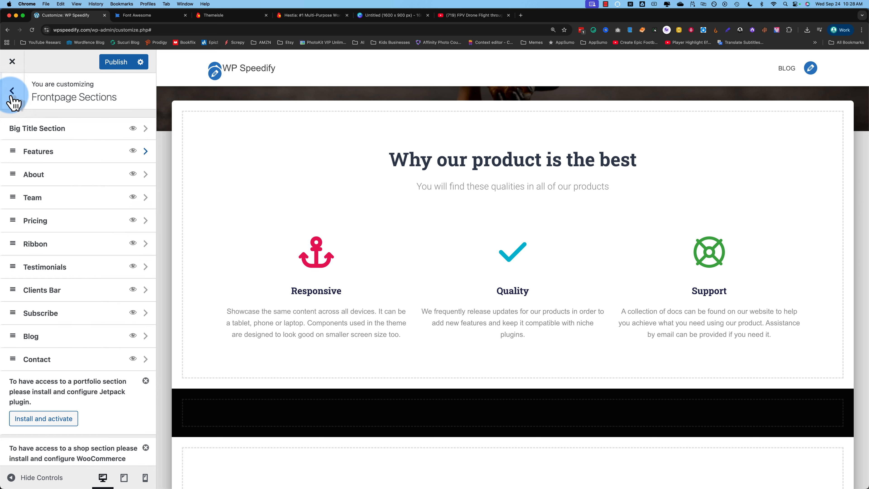
{"action": "left_click", "coordinate": [107, 187]}
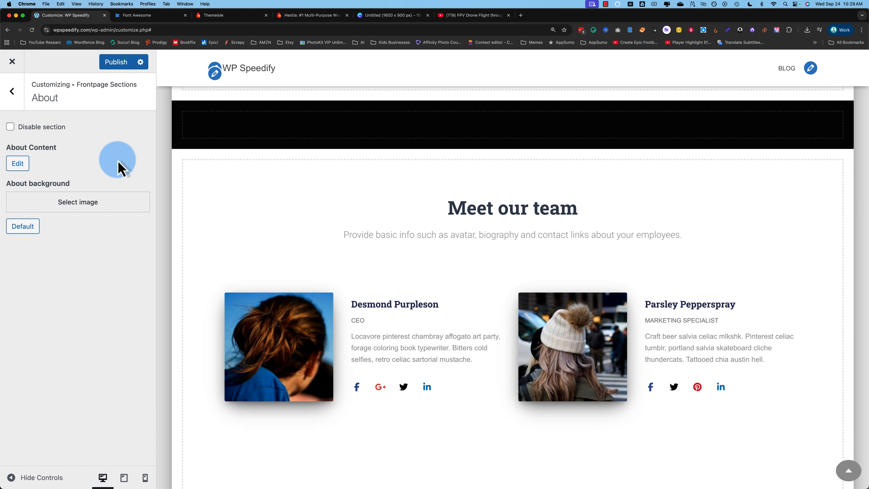
{"action": "left_click", "coordinate": [17, 163]}
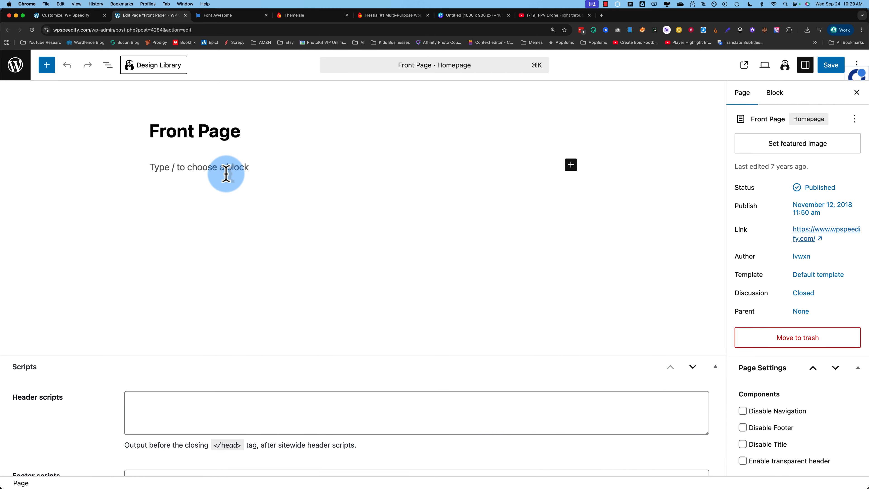
Step: Insert the "Uncover a realm of opportunities." pattern from the About category into the Front Page and save the page
{"action": "left_click", "coordinate": [47, 70]}
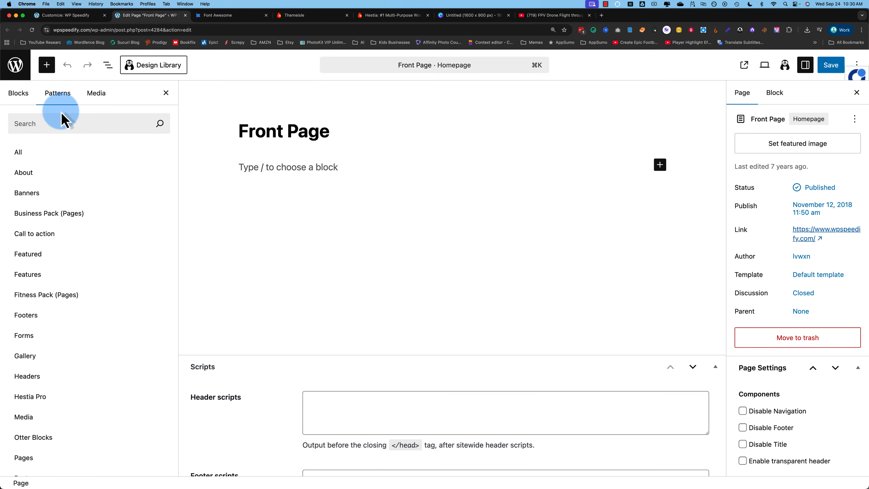
{"action": "left_click", "coordinate": [30, 172]}
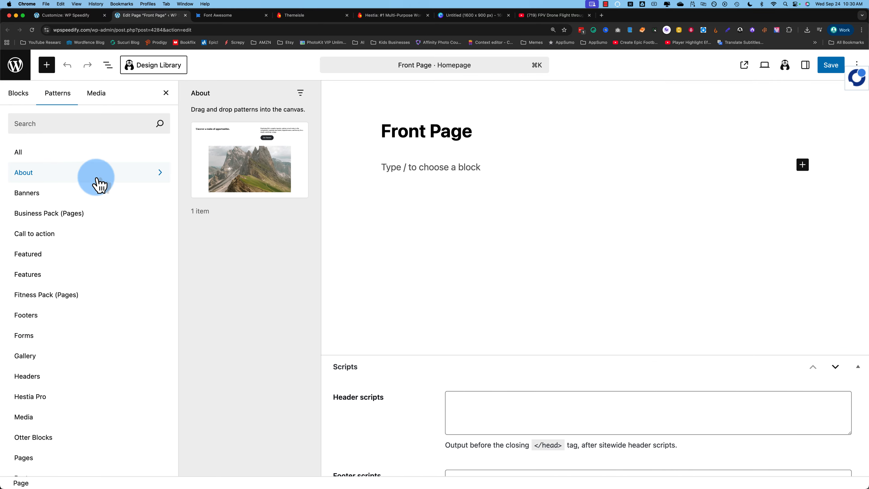
{"action": "left_click_drag", "start_coordinate": [249, 160], "coordinate": [473, 277]}
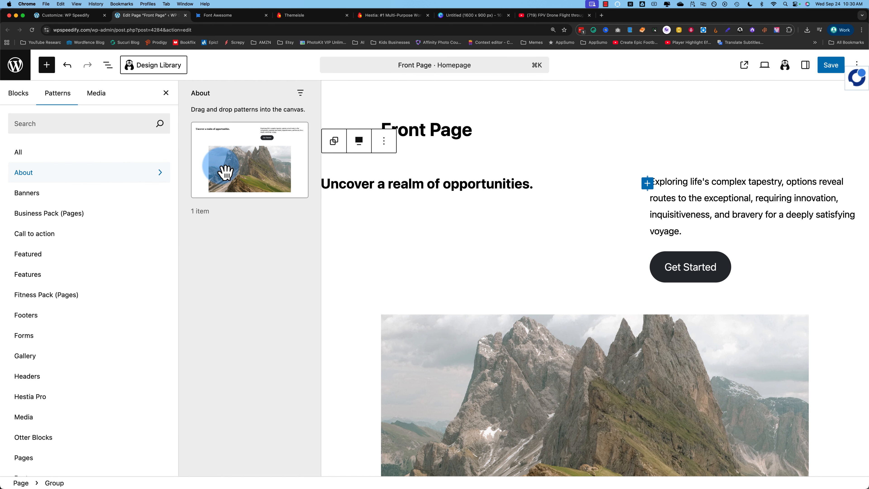
{"action": "left_click", "coordinate": [829, 67]}
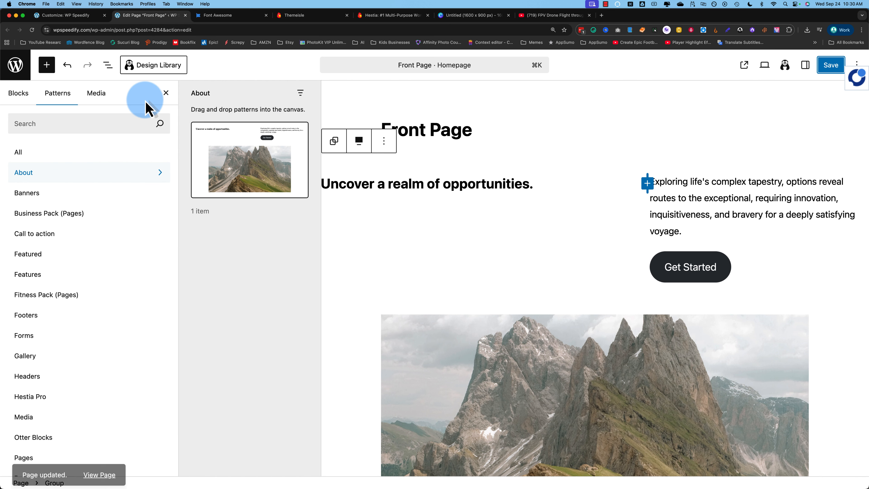
Step: Return to the Customizer, publish the pending changes and reload the page
{"action": "left_click", "coordinate": [68, 16]}
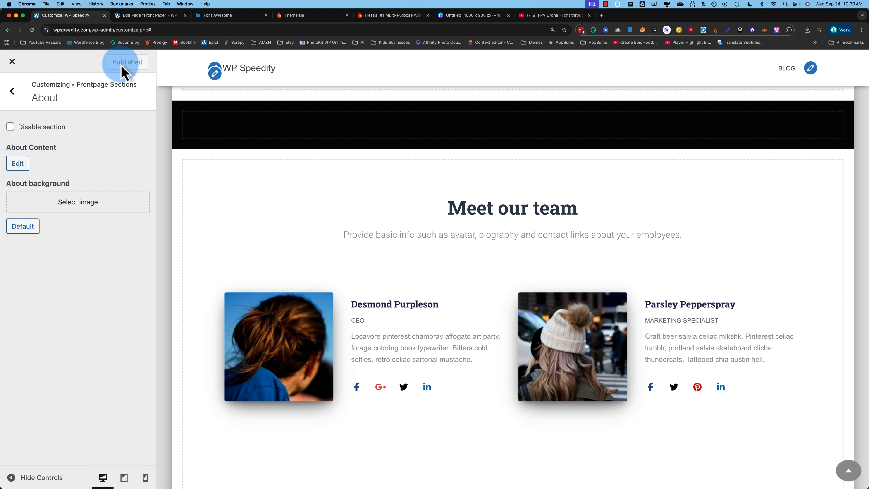
{"action": "left_click", "coordinate": [30, 32]}
Step: Examine the new About section and the Meet our team section below it in the site preview
{"action": "scroll", "coordinate": [226, 286], "scroll_direction": "down", "scroll_amount": 12}
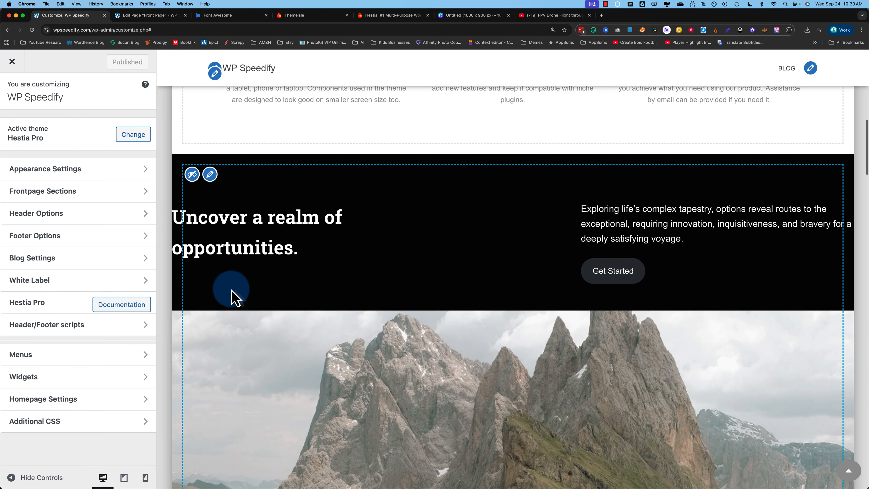
{"action": "scroll", "coordinate": [227, 287], "scroll_direction": "up", "scroll_amount": 1}
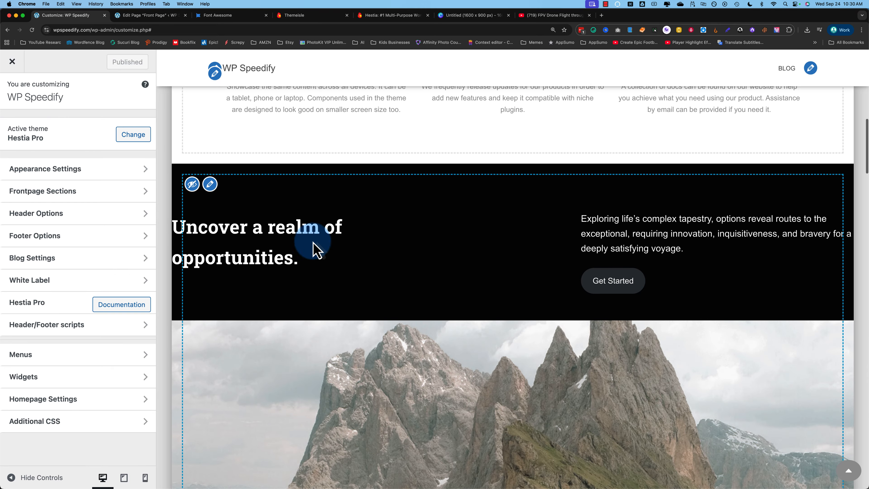
{"action": "scroll", "coordinate": [421, 330], "scroll_direction": "down", "scroll_amount": 10}
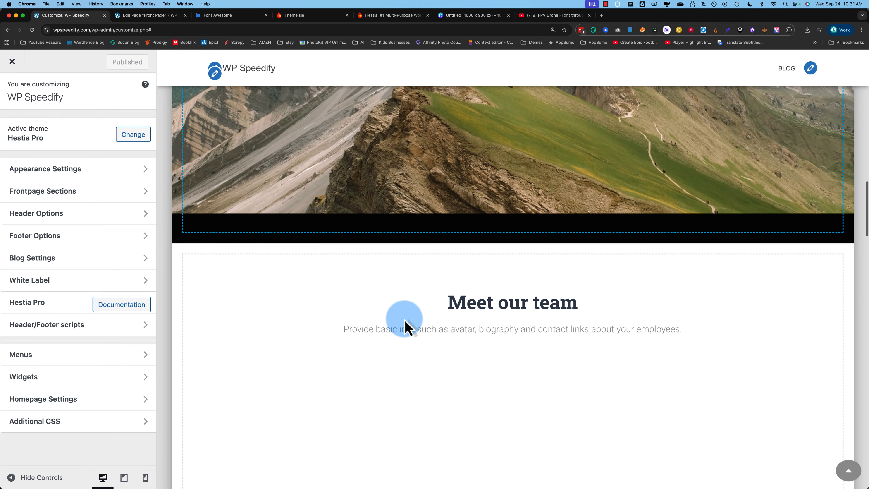
{"action": "scroll", "coordinate": [407, 327], "scroll_direction": "up", "scroll_amount": 2}
{"action": "scroll", "coordinate": [405, 322], "scroll_direction": "down", "scroll_amount": 5}
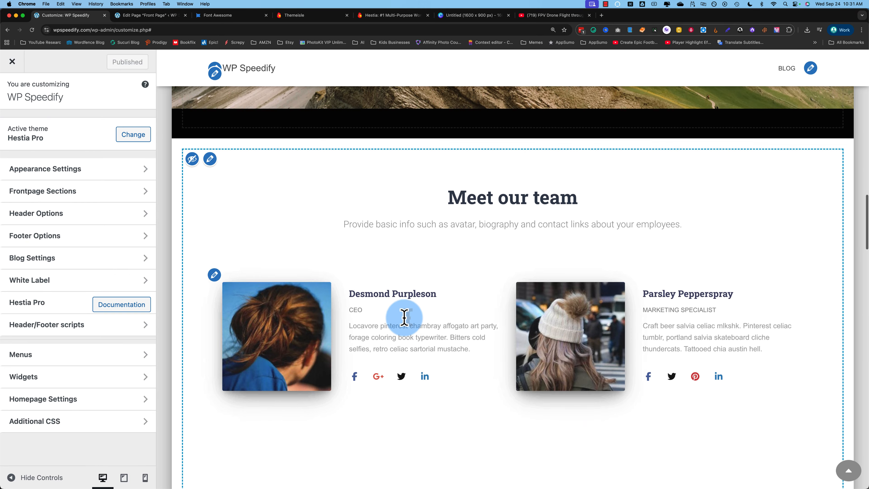
{"action": "scroll", "coordinate": [405, 318], "scroll_direction": "up", "scroll_amount": 10}
{"action": "scroll", "coordinate": [406, 321], "scroll_direction": "down", "scroll_amount": 4}
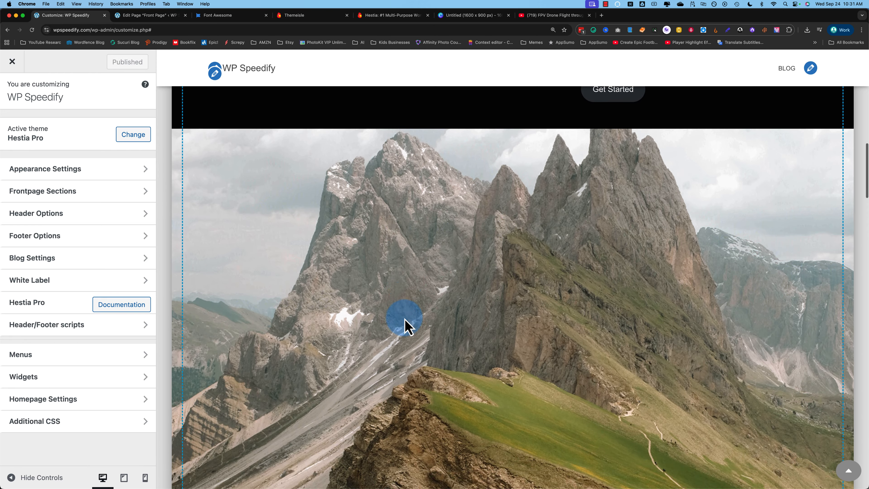
Step: Go to the Team section of the Frontpage Sections and open its settings
{"action": "scroll", "coordinate": [405, 323], "scroll_direction": "down", "scroll_amount": 8}
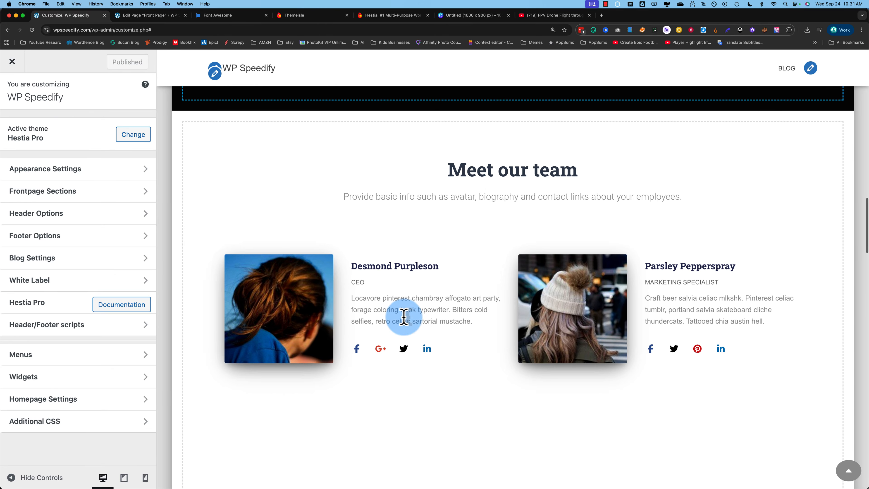
{"action": "left_click", "coordinate": [213, 134]}
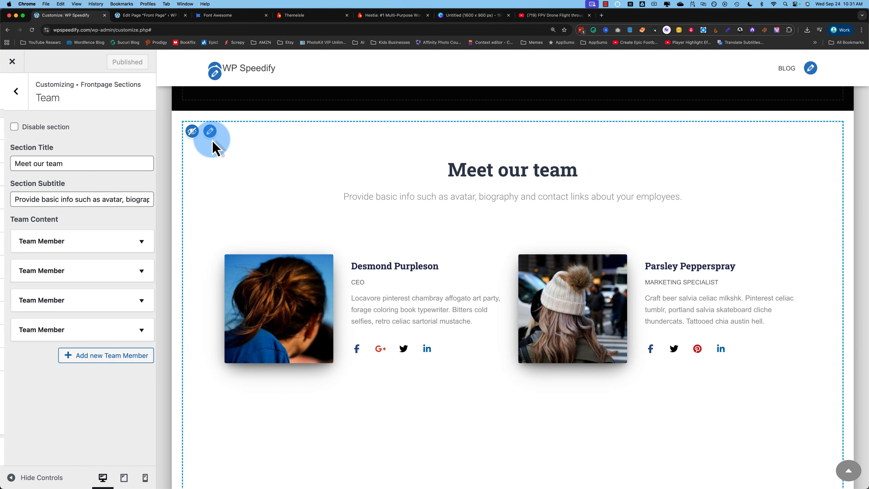
{"action": "left_click", "coordinate": [12, 93]}
{"action": "left_click", "coordinate": [64, 156]}
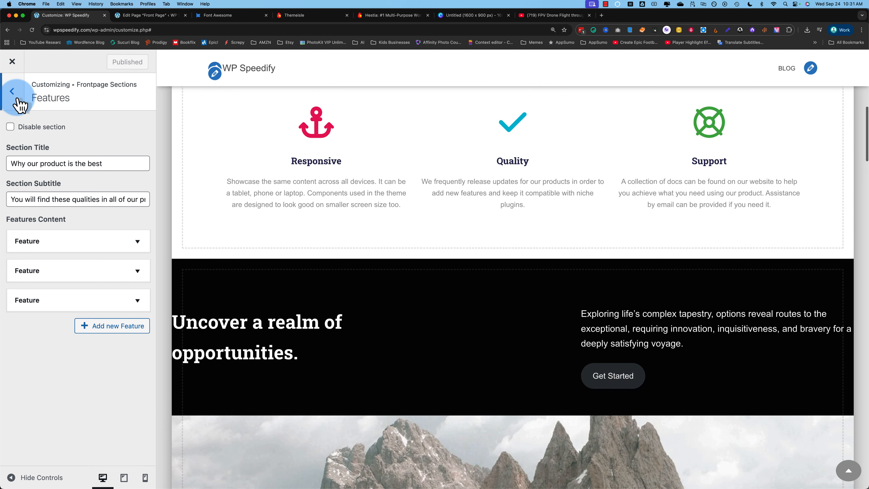
{"action": "left_click", "coordinate": [18, 97]}
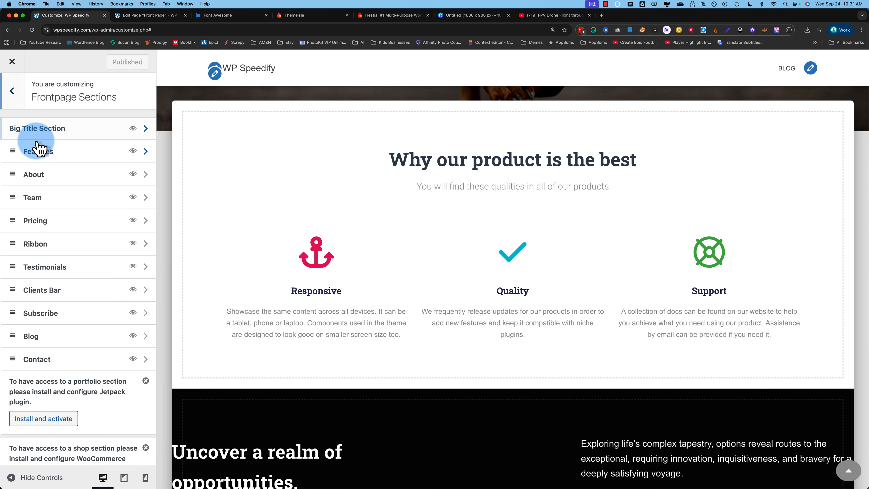
{"action": "left_click", "coordinate": [15, 96]}
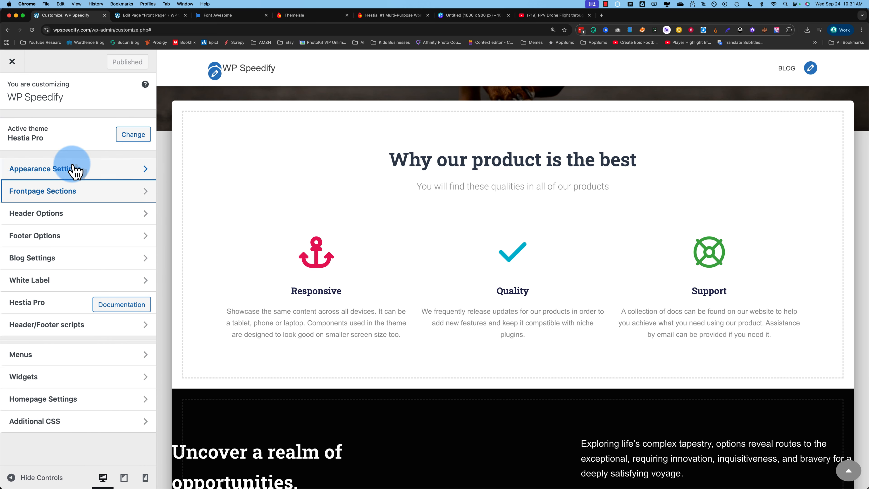
{"action": "left_click", "coordinate": [64, 192]}
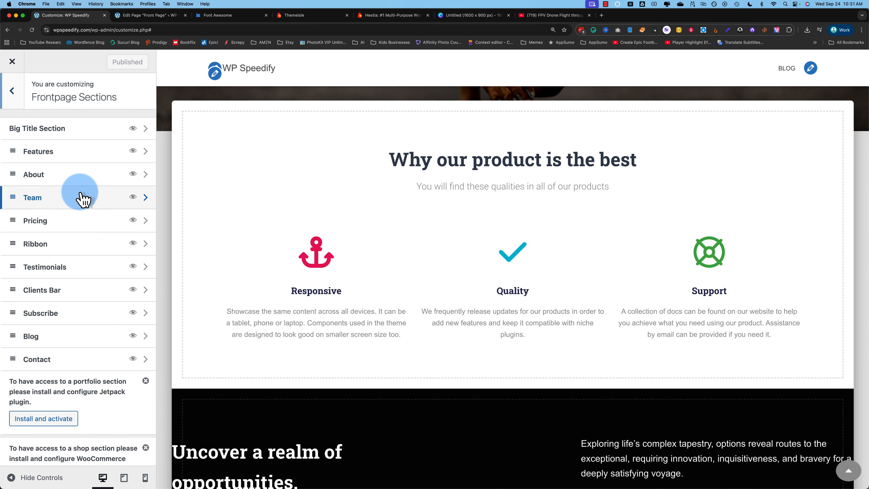
{"action": "left_click", "coordinate": [55, 199]}
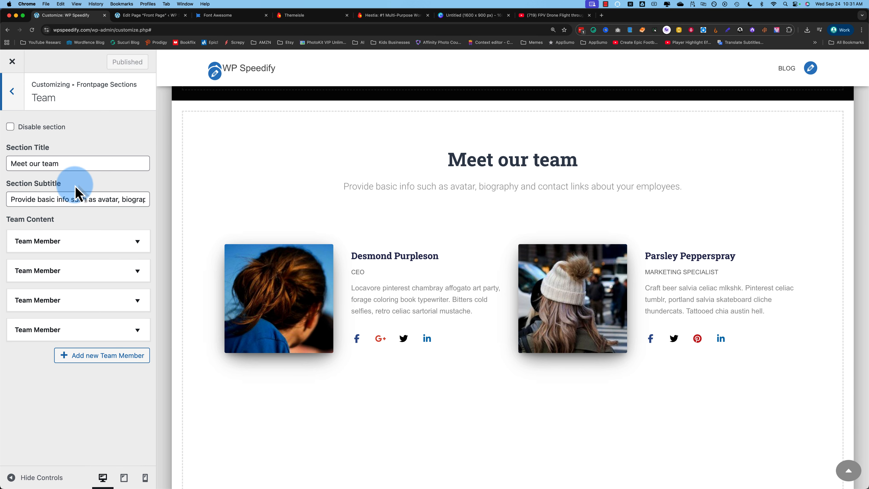
Step: Review the team members in the preview and the first Team Member's image, title, subtitle, text, link and social icon fields
{"action": "scroll", "coordinate": [263, 278], "scroll_direction": "down", "scroll_amount": 2}
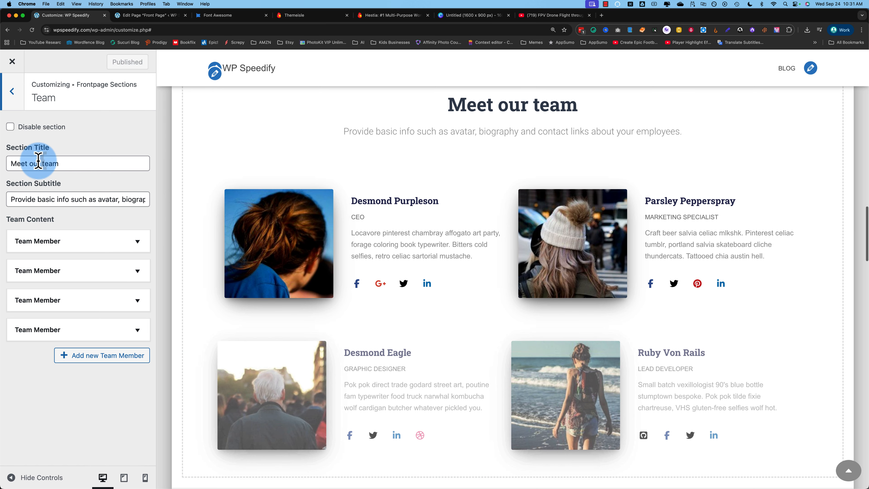
{"action": "scroll", "coordinate": [226, 233], "scroll_direction": "down", "scroll_amount": 3}
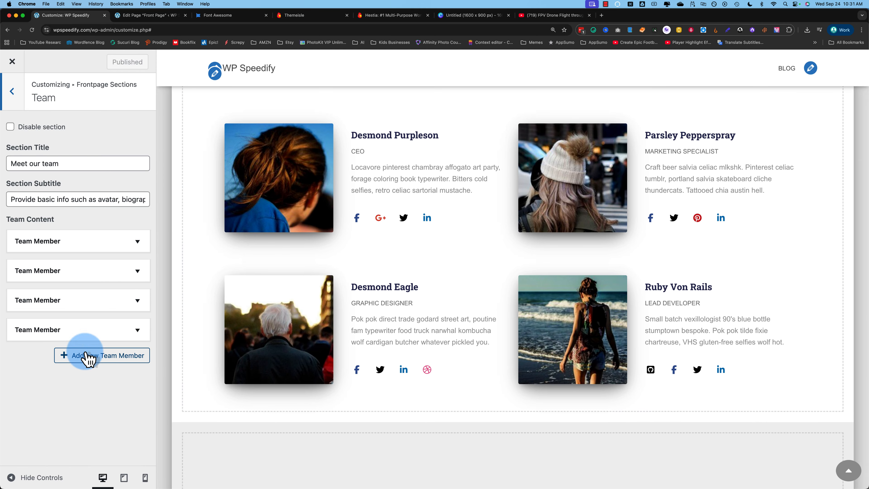
{"action": "left_click", "coordinate": [136, 240]}
{"action": "scroll", "coordinate": [93, 278], "scroll_direction": "down", "scroll_amount": 3}
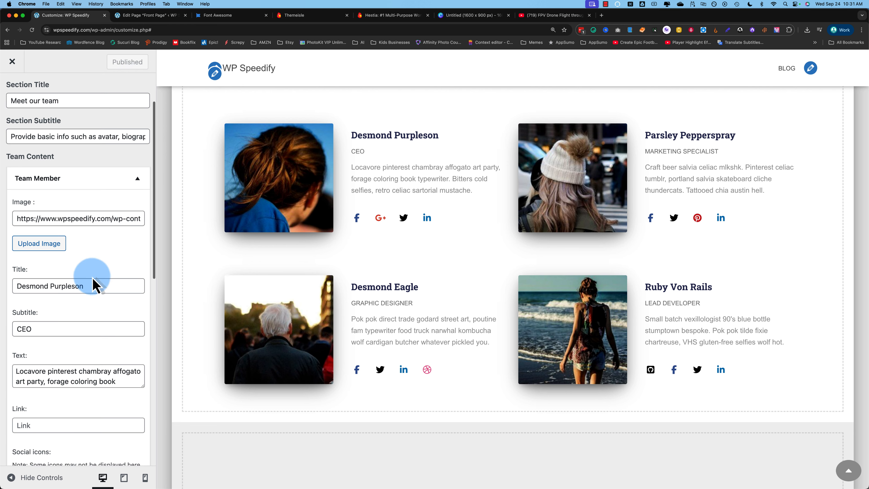
{"action": "left_click_drag", "start_coordinate": [106, 221], "coordinate": [155, 223]}
{"action": "scroll", "coordinate": [104, 267], "scroll_direction": "down", "scroll_amount": 2}
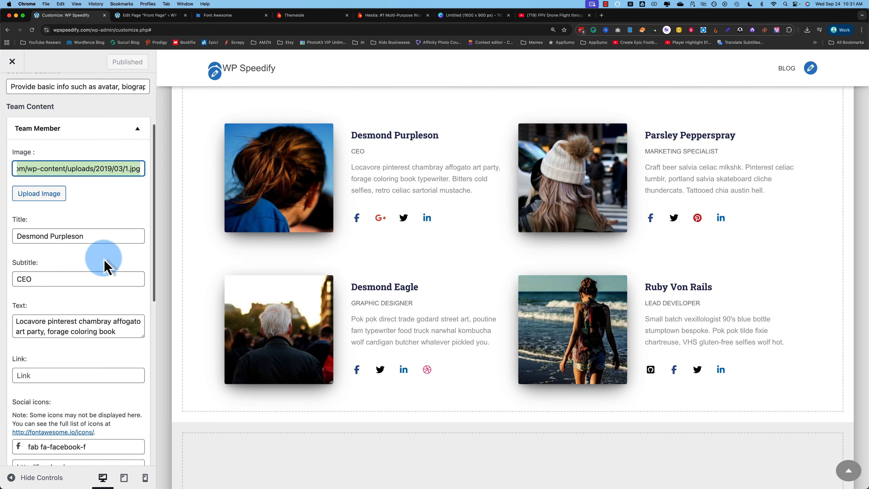
{"action": "scroll", "coordinate": [104, 266], "scroll_direction": "down", "scroll_amount": 1}
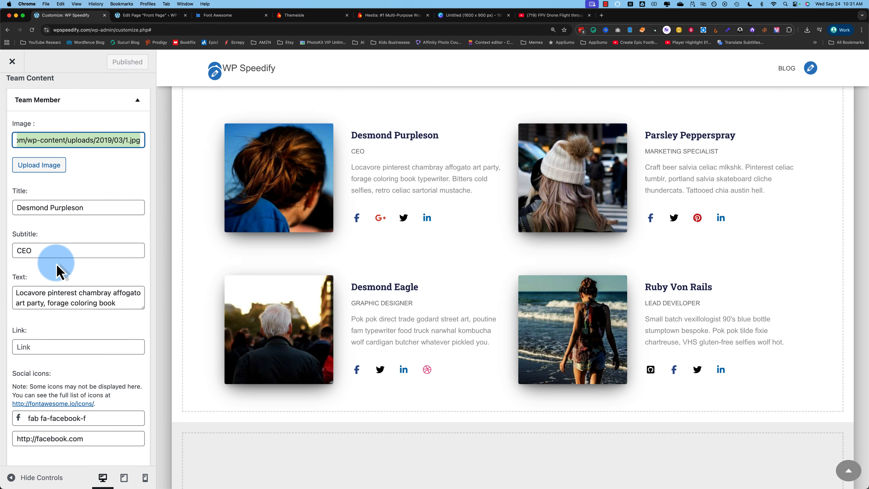
{"action": "scroll", "coordinate": [58, 272], "scroll_direction": "down", "scroll_amount": 2}
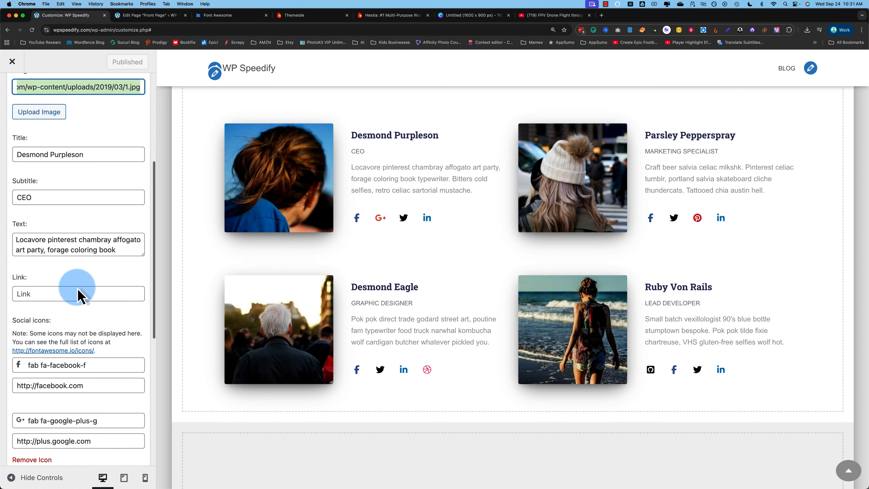
{"action": "scroll", "coordinate": [74, 306], "scroll_direction": "down", "scroll_amount": 5}
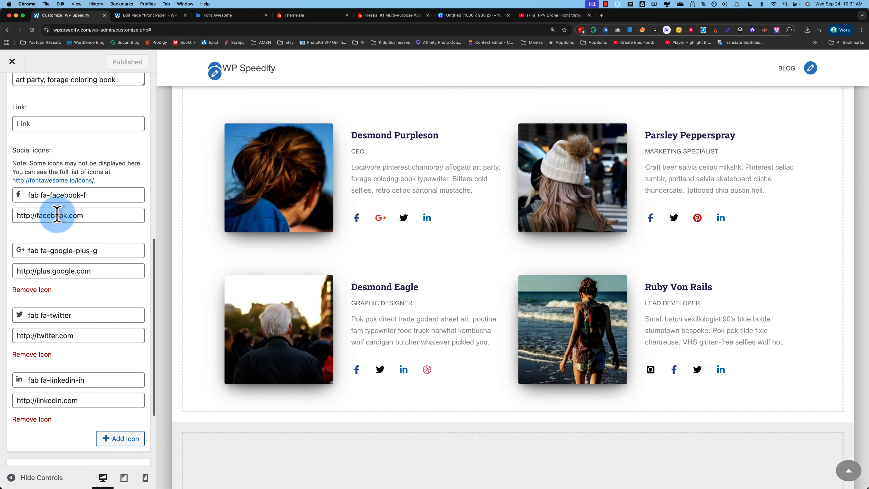
{"action": "scroll", "coordinate": [58, 302], "scroll_direction": "down", "scroll_amount": 1}
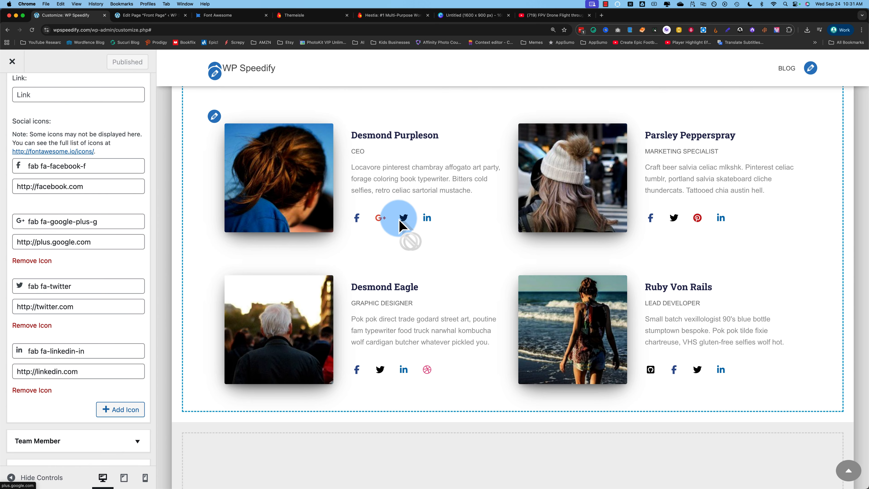
Step: Look through the icon choices for the first team member's Facebook social icon, then collapse that Team Member entry
{"action": "left_click", "coordinate": [65, 184]}
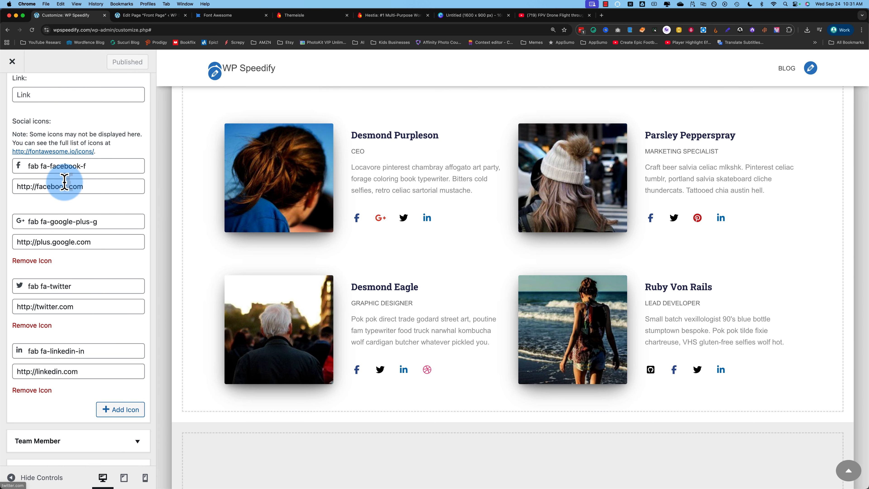
{"action": "left_click_drag", "start_coordinate": [95, 165], "coordinate": [30, 164]}
{"action": "left_click", "coordinate": [52, 167]}
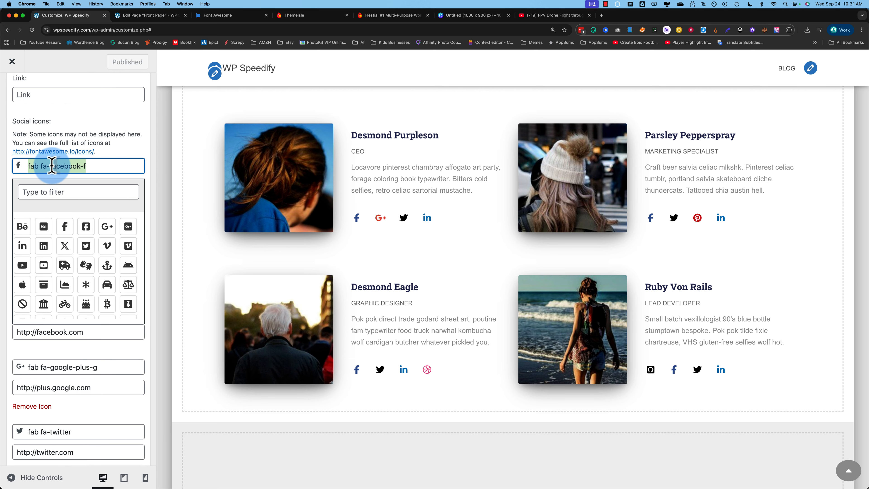
{"action": "left_click", "coordinate": [121, 161]}
{"action": "left_click", "coordinate": [80, 424]}
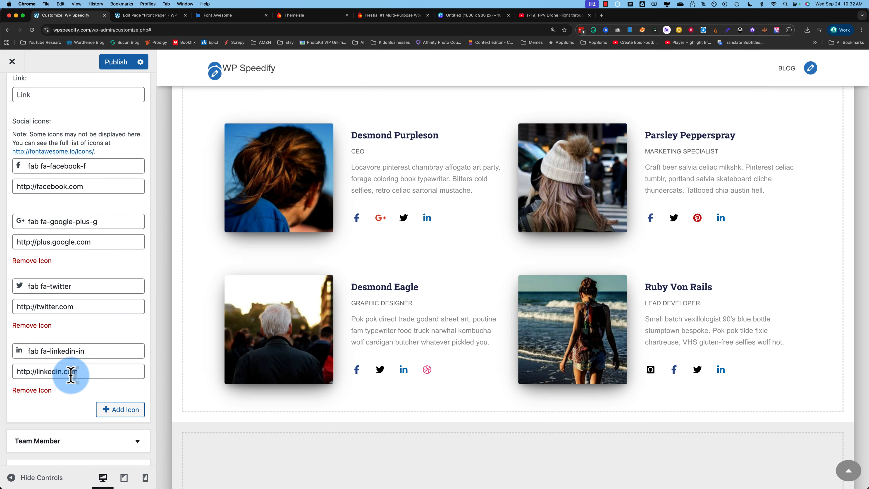
{"action": "scroll", "coordinate": [72, 434], "scroll_direction": "up", "scroll_amount": 1}
{"action": "scroll", "coordinate": [72, 434], "scroll_direction": "down", "scroll_amount": 1}
{"action": "scroll", "coordinate": [71, 429], "scroll_direction": "up", "scroll_amount": 1}
{"action": "scroll", "coordinate": [43, 233], "scroll_direction": "up", "scroll_amount": 10}
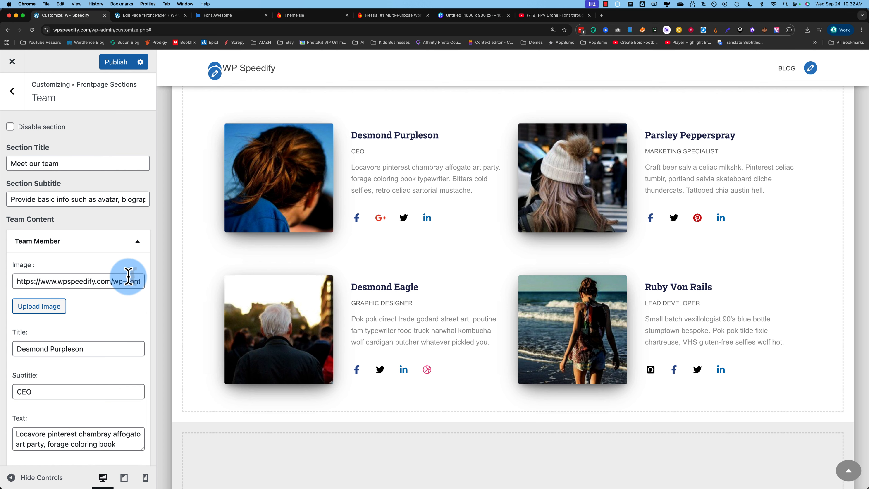
{"action": "left_click", "coordinate": [137, 241]}
Step: Open the Pricing section and review its general, first and second pricing table settings
{"action": "left_click", "coordinate": [12, 91]}
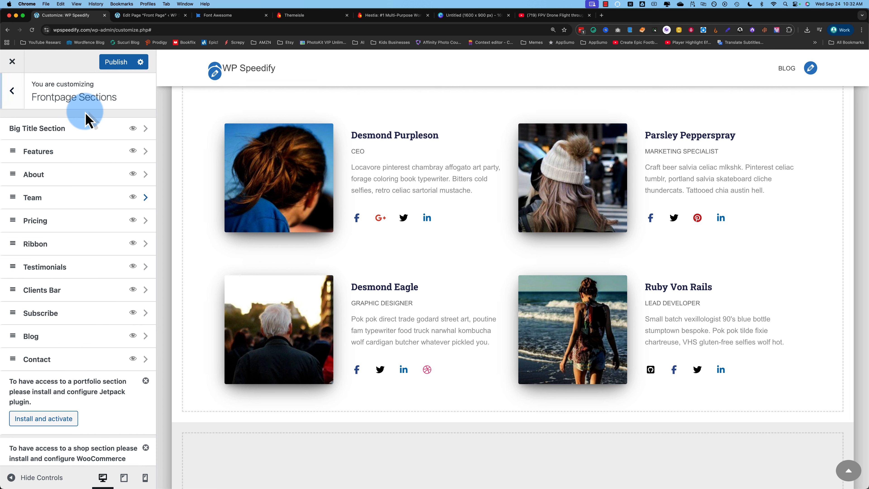
{"action": "left_click", "coordinate": [46, 220]}
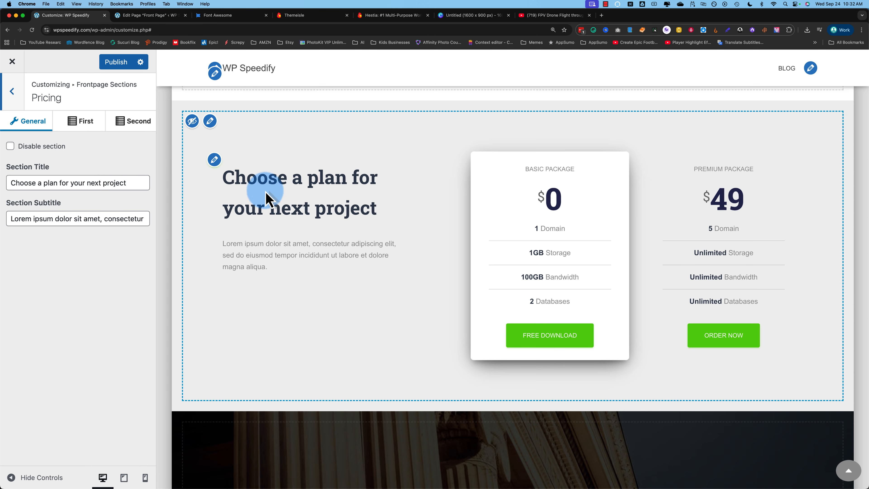
{"action": "left_click", "coordinate": [83, 124]}
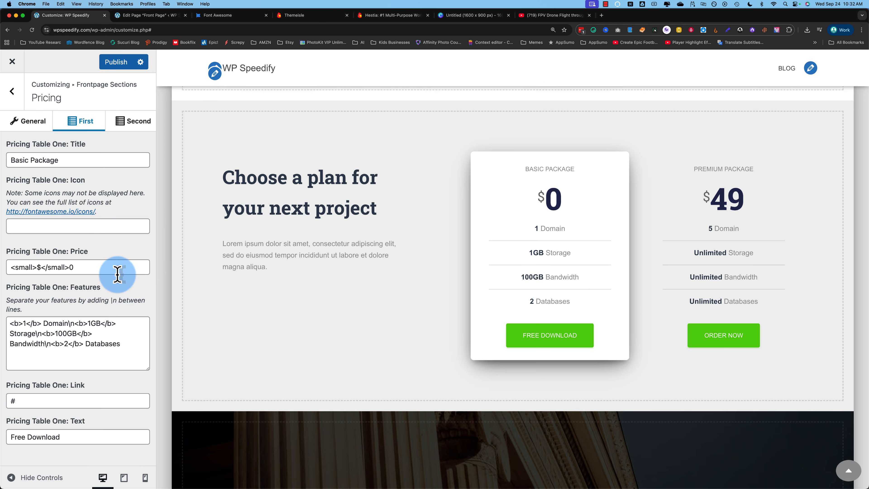
{"action": "left_click", "coordinate": [124, 127]}
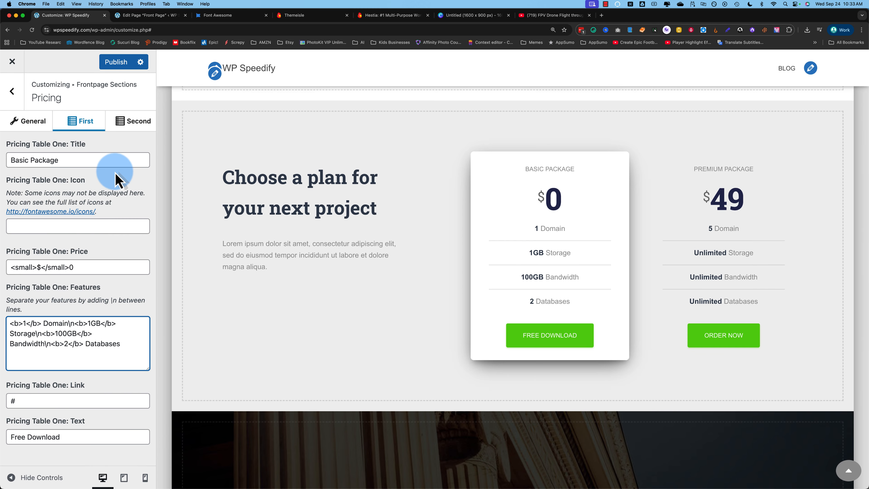
{"action": "left_click", "coordinate": [130, 126]}
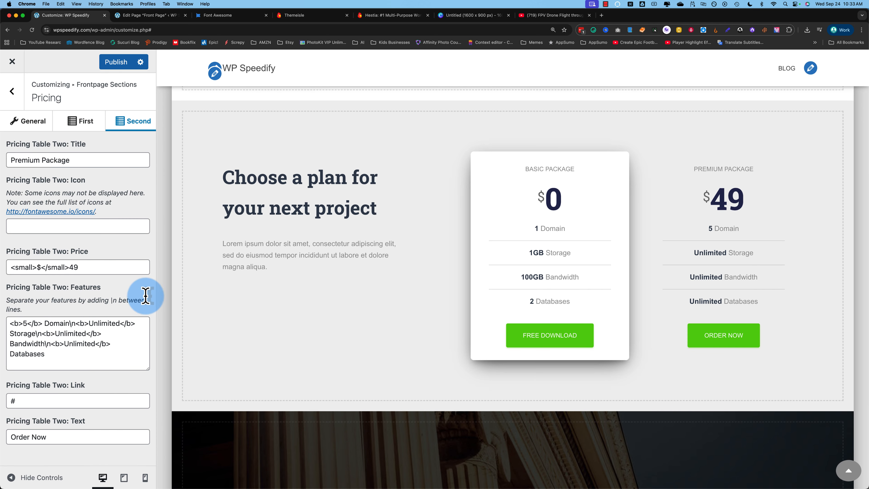
Step: Open the Ribbon section and review its background image, text, button text and link settings
{"action": "left_click", "coordinate": [36, 108]}
{"action": "left_click", "coordinate": [81, 244]}
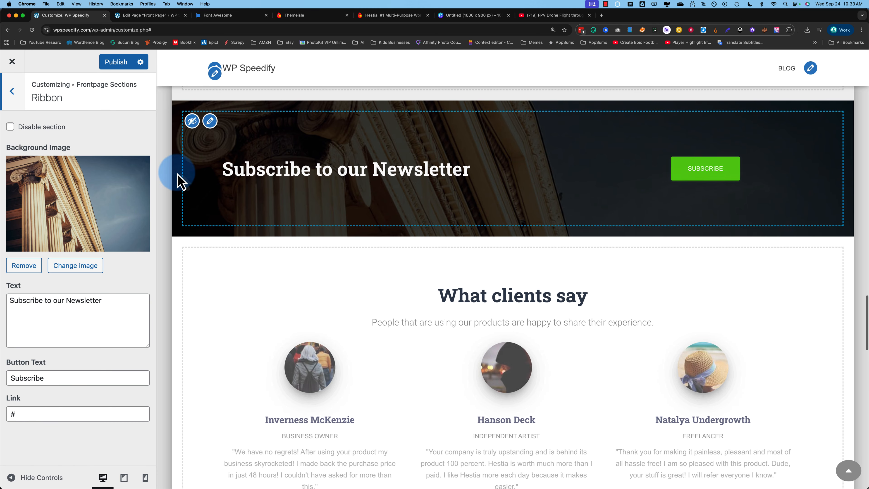
{"action": "left_click_drag", "start_coordinate": [102, 302], "coordinate": [64, 302]}
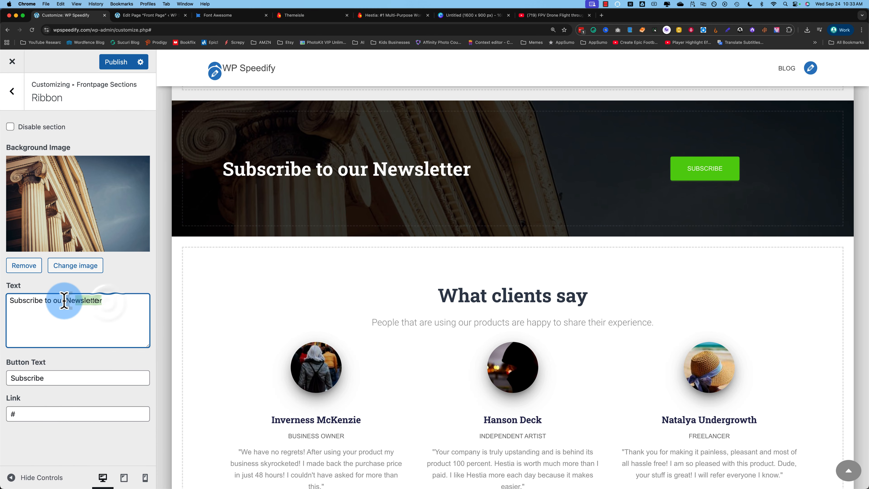
{"action": "double_click", "coordinate": [45, 382]}
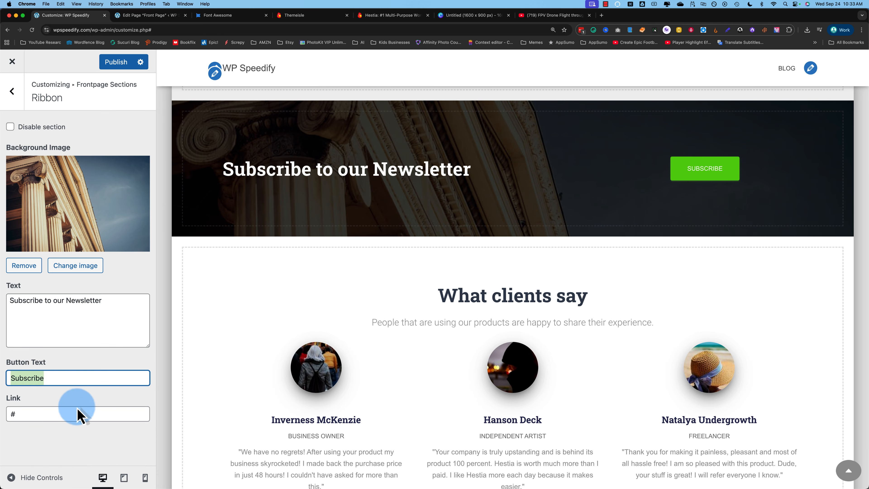
{"action": "left_click", "coordinate": [44, 416]}
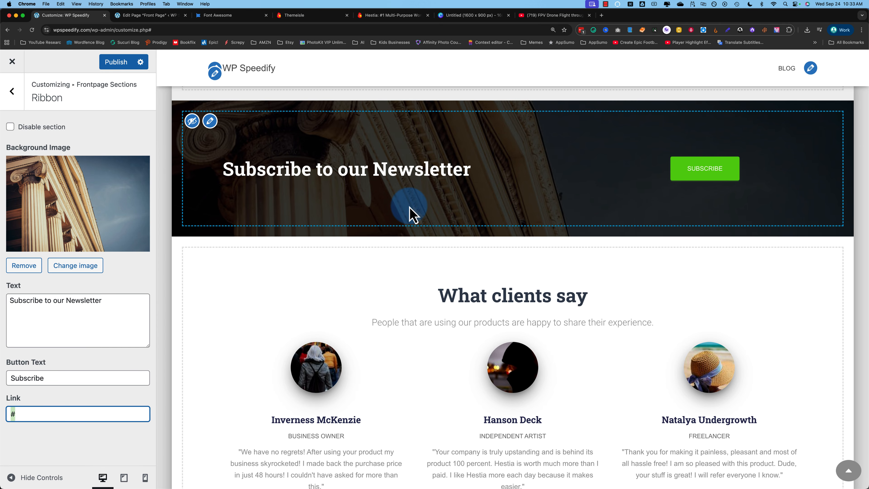
Step: Open the Testimonials section and review the first testimonial's image, title, subtitle, text and link fields
{"action": "key", "text": "Escape"}
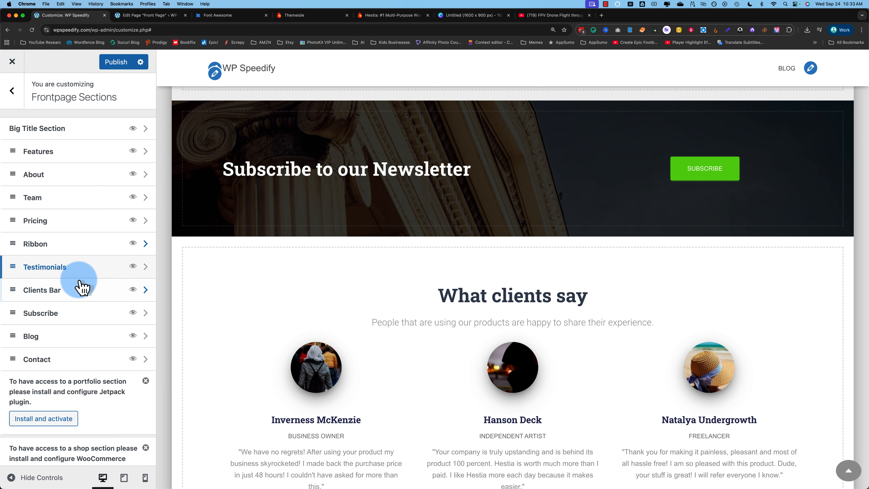
{"action": "left_click", "coordinate": [102, 271]}
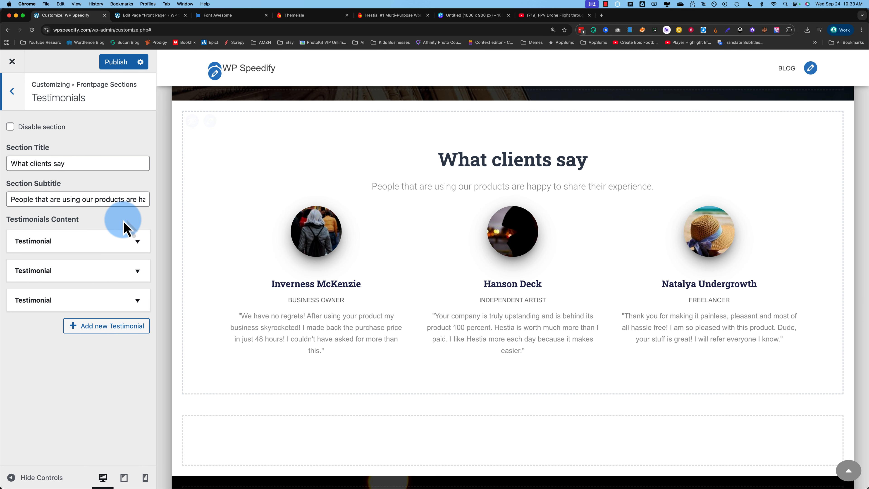
{"action": "left_click", "coordinate": [137, 240]}
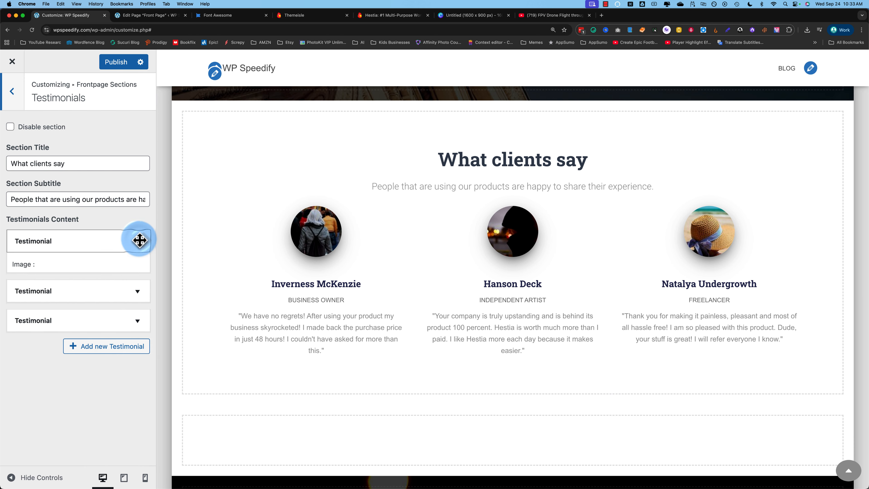
{"action": "scroll", "coordinate": [61, 310], "scroll_direction": "down", "scroll_amount": 5}
{"action": "scroll", "coordinate": [62, 311], "scroll_direction": "down", "scroll_amount": 2}
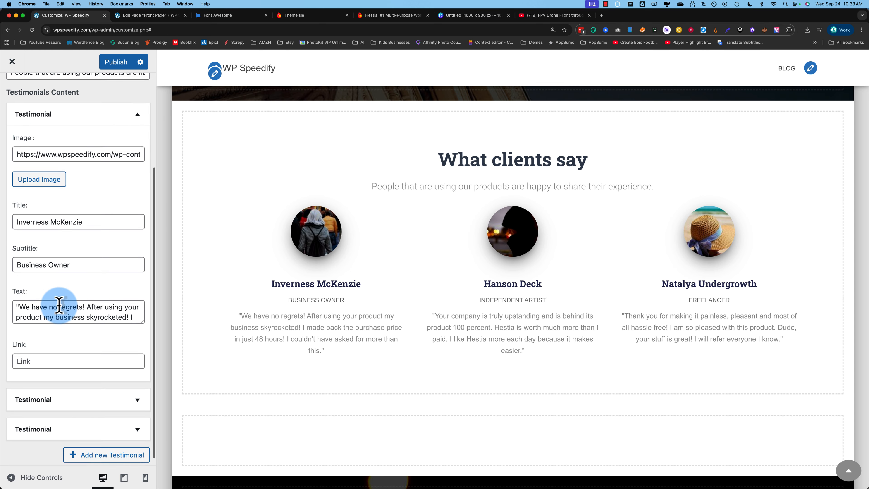
{"action": "scroll", "coordinate": [62, 307], "scroll_direction": "up", "scroll_amount": 2}
{"action": "scroll", "coordinate": [62, 315], "scroll_direction": "down", "scroll_amount": 2}
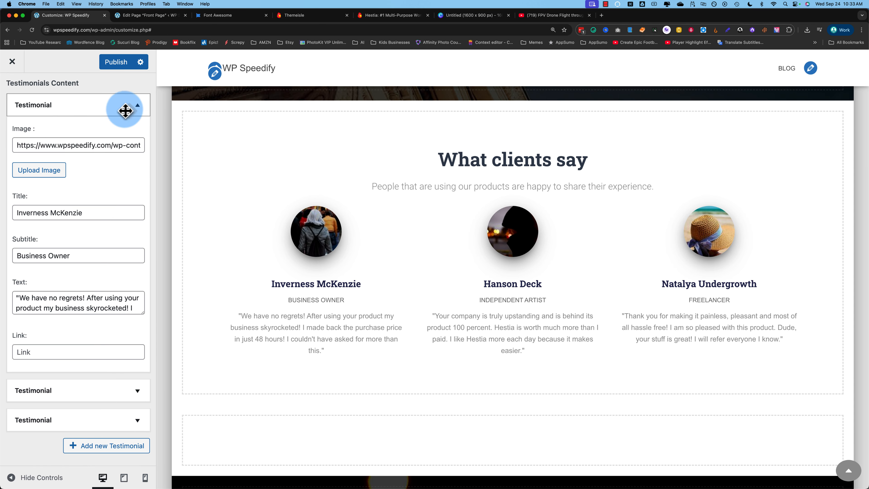
{"action": "scroll", "coordinate": [103, 111], "scroll_direction": "up", "scroll_amount": 5}
Step: Return to the list of front page sections and open the Clients Bar settings
{"action": "left_click", "coordinate": [12, 91]}
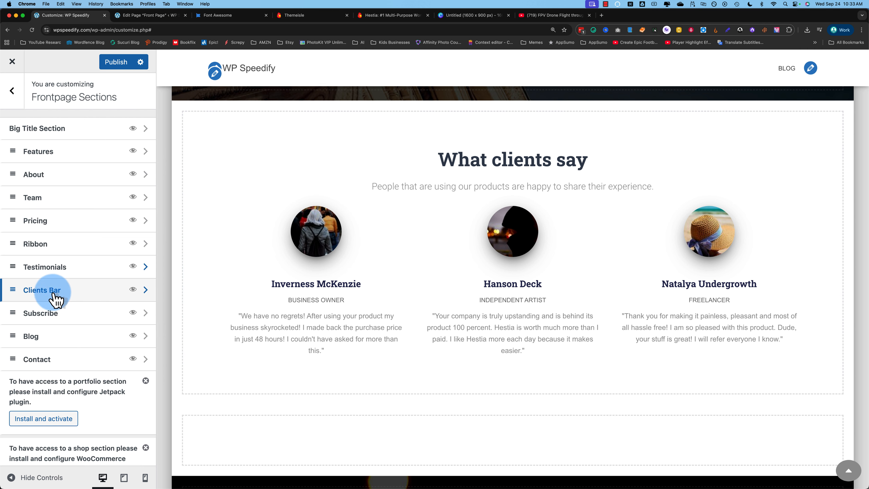
{"action": "left_click", "coordinate": [56, 300]}
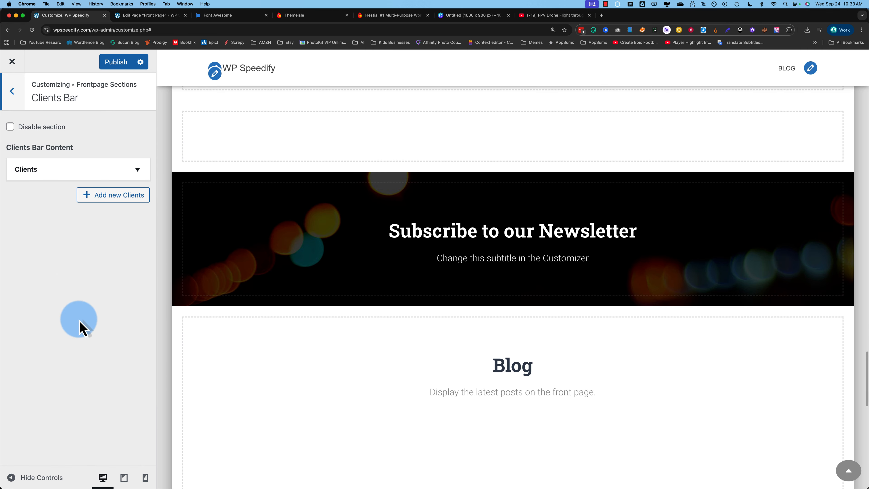
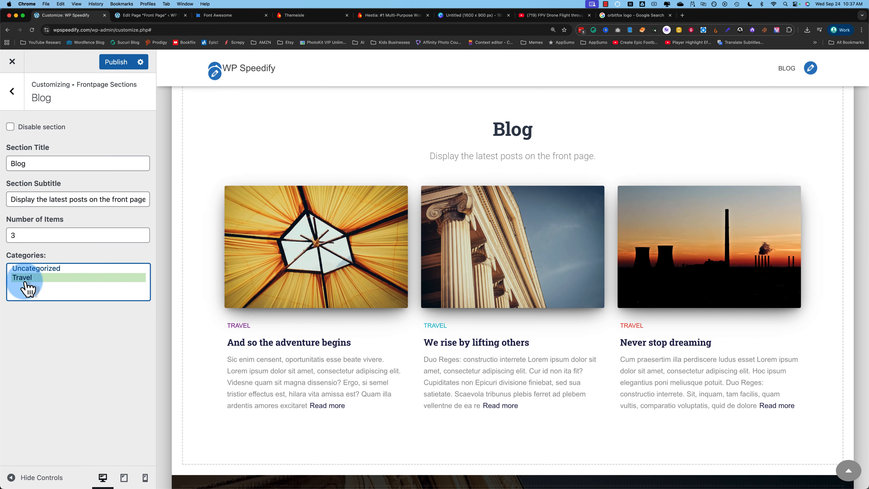
Step: Test the Blog section with the Uncategorized category and with 6, 2 and 1 items, restoring Travel and 3 items
{"action": "left_click", "coordinate": [45, 270]}
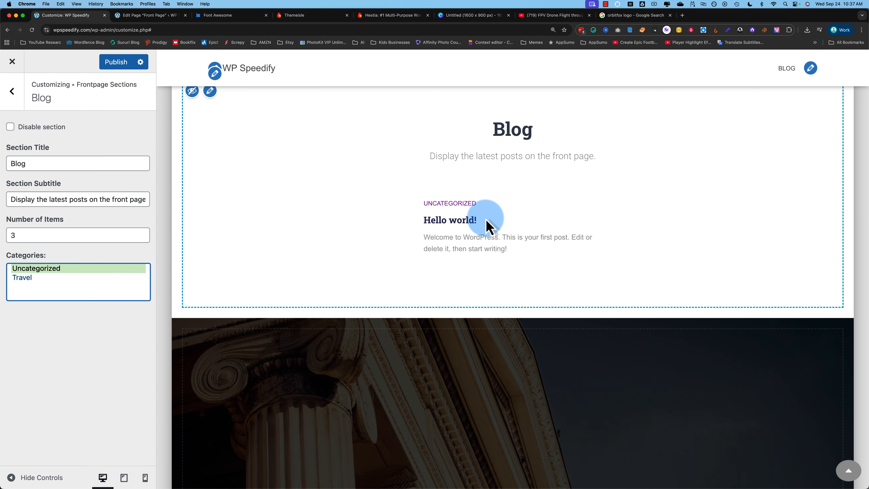
{"action": "left_click", "coordinate": [31, 278]}
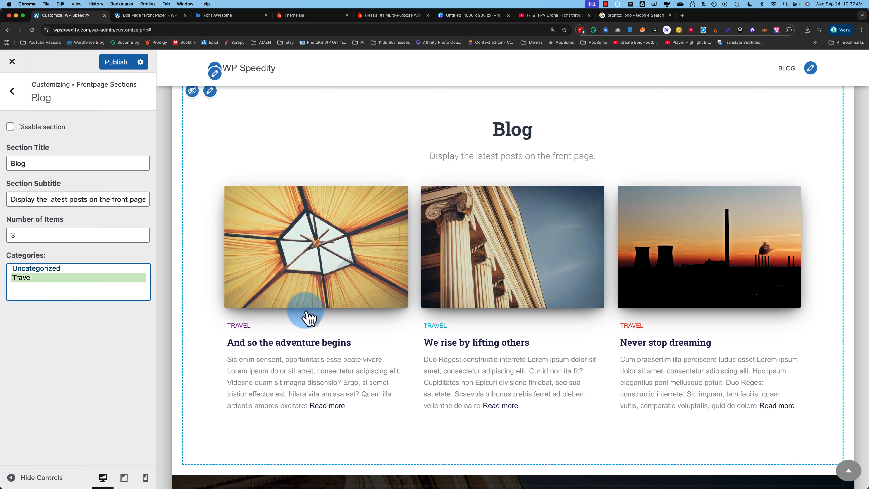
{"action": "key", "text": "shift+Tab"}
{"action": "type", "text": "6"}
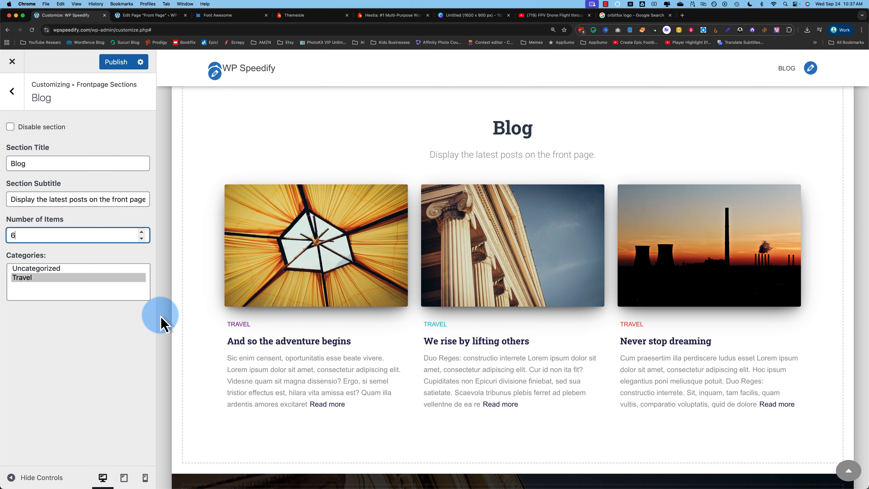
{"action": "scroll", "coordinate": [273, 355], "scroll_direction": "down", "scroll_amount": 1}
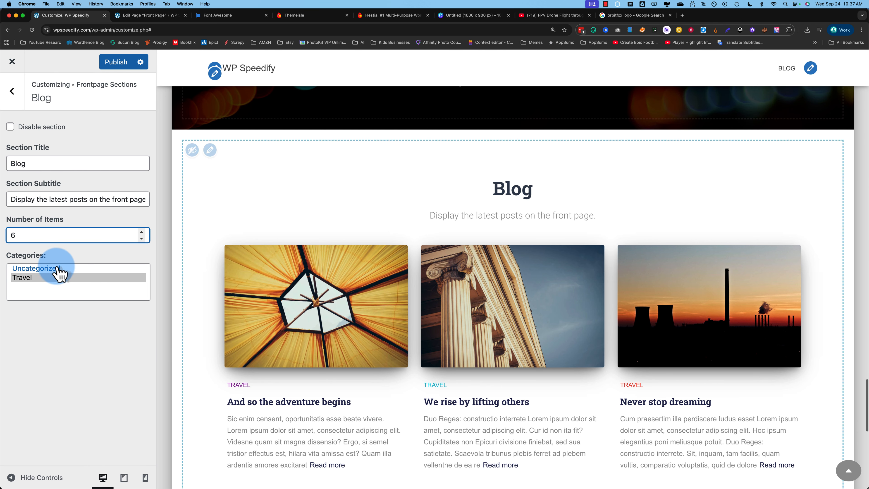
{"action": "type", "text": "2"}
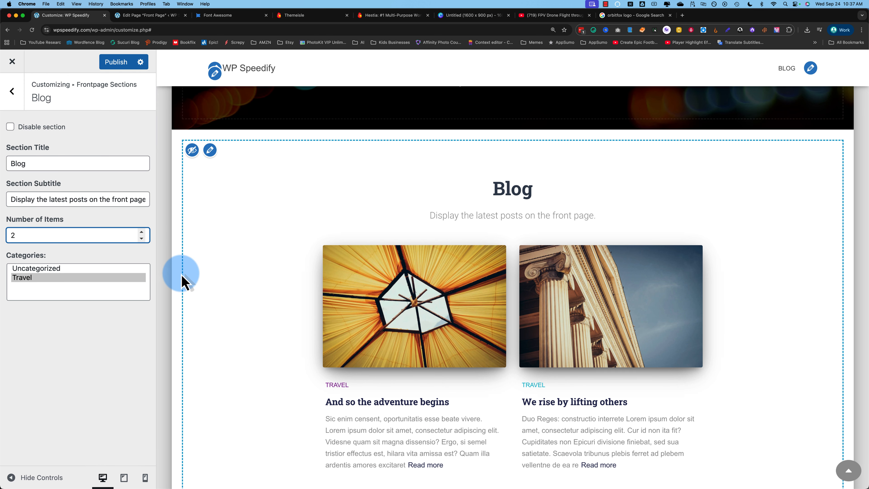
{"action": "double_click", "coordinate": [10, 235]}
{"action": "type", "text": "1"}
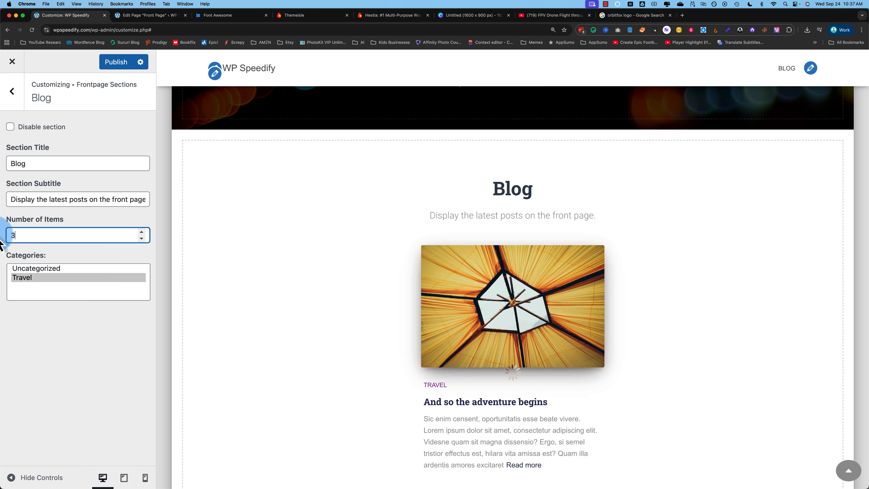
Step: Open the Contact section and review its background image, section title, subtitle and form title settings
{"action": "scroll", "coordinate": [252, 355], "scroll_direction": "down", "scroll_amount": 8}
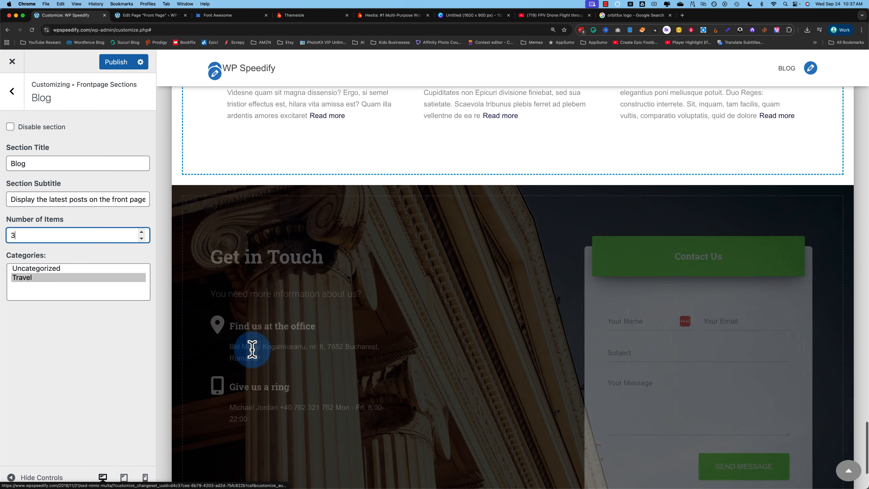
{"action": "left_click", "coordinate": [12, 91]}
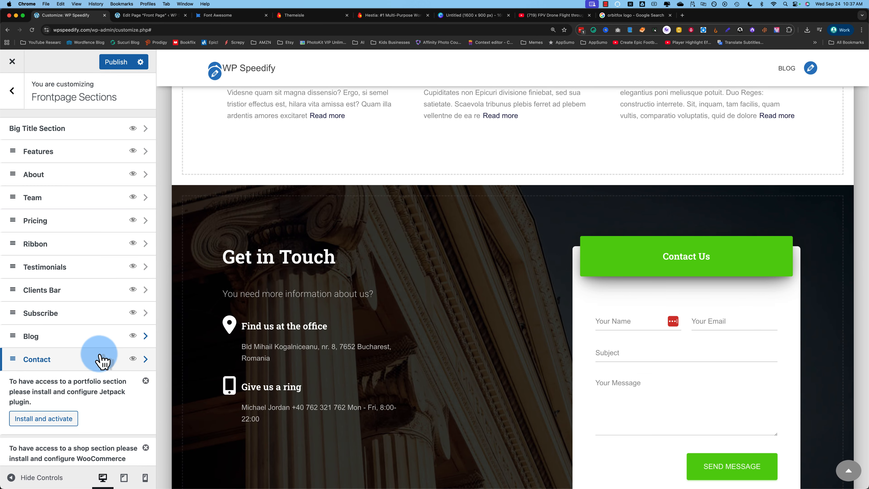
{"action": "left_click", "coordinate": [60, 359]}
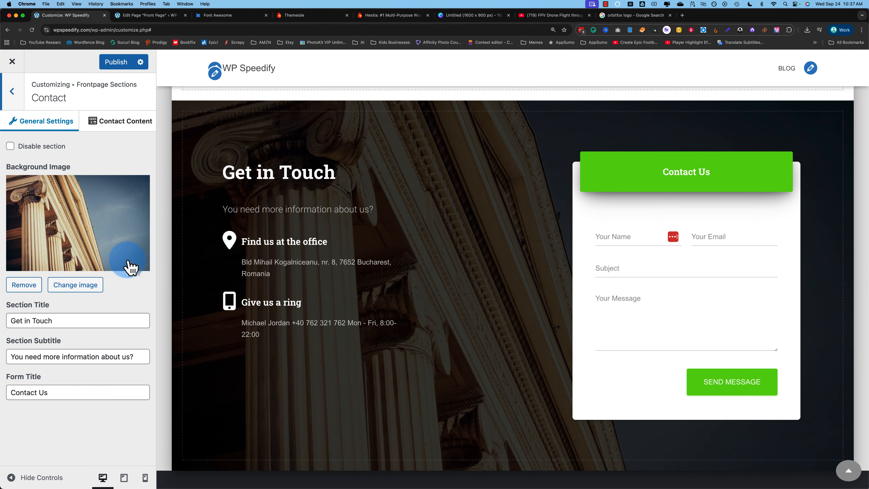
{"action": "left_click", "coordinate": [43, 358]}
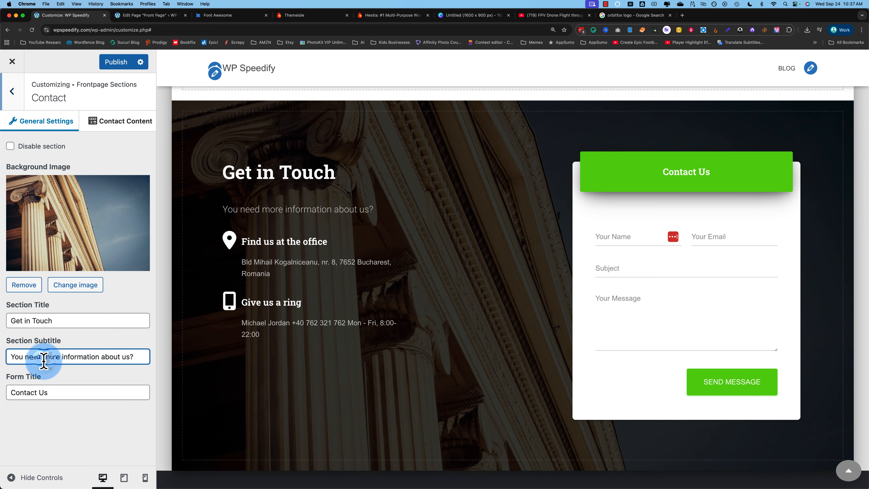
{"action": "left_click_drag", "start_coordinate": [59, 393], "coordinate": [18, 392]}
{"action": "left_click", "coordinate": [82, 286]}
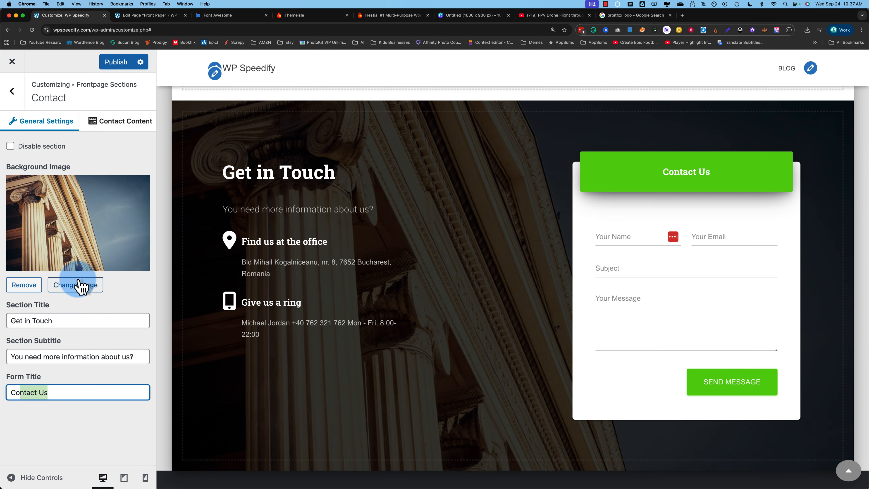
Step: Show the Contact section's content settings and highlight the form shortcode
{"action": "left_click", "coordinate": [120, 126]}
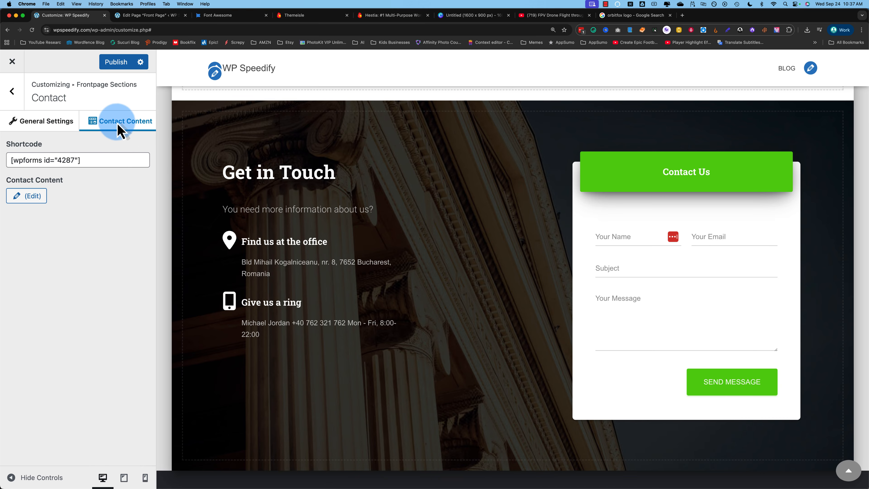
{"action": "left_click_drag", "start_coordinate": [87, 159], "coordinate": [114, 154]}
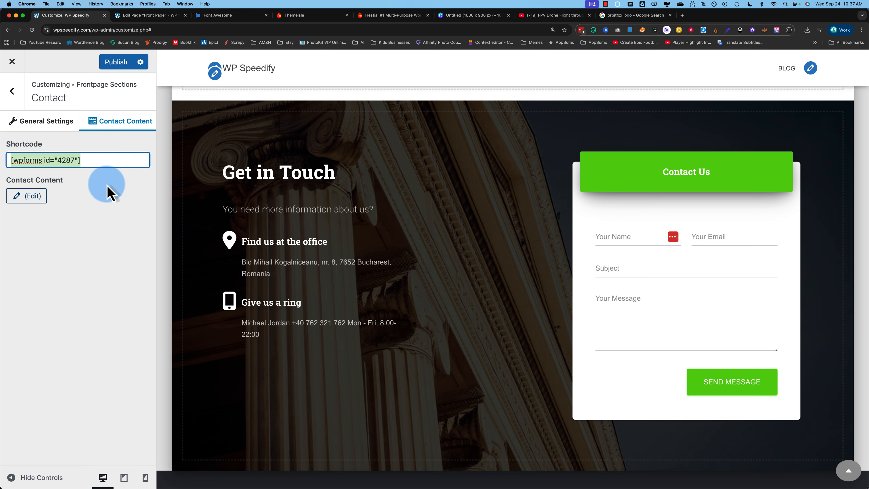
{"action": "left_click_drag", "start_coordinate": [8, 161], "coordinate": [68, 188]}
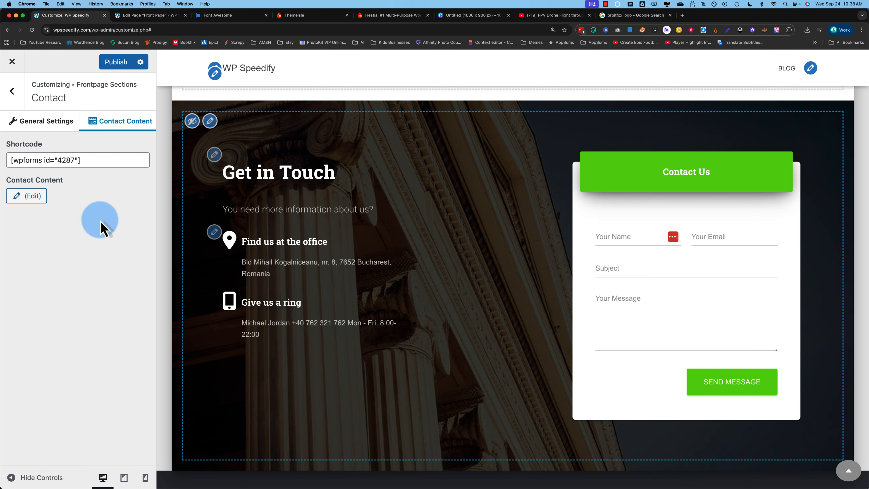
Step: Review the Contact Content text in its editor, close the editor and publish the customizations
{"action": "left_click", "coordinate": [36, 201]}
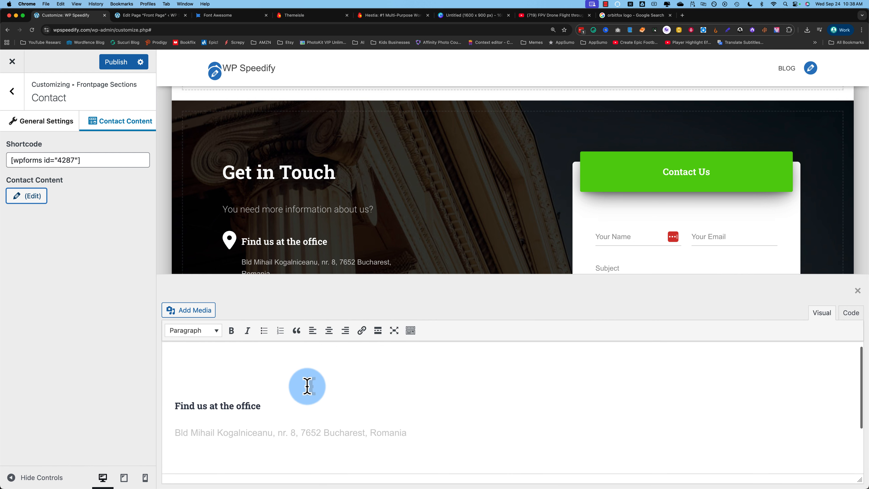
{"action": "scroll", "coordinate": [300, 385], "scroll_direction": "down", "scroll_amount": 3}
{"action": "scroll", "coordinate": [229, 237], "scroll_direction": "down", "scroll_amount": 1}
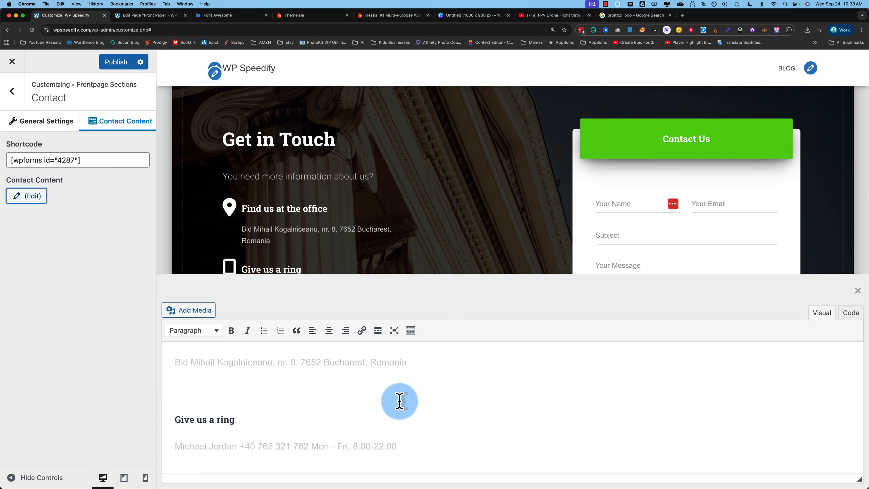
{"action": "left_click", "coordinate": [857, 291]}
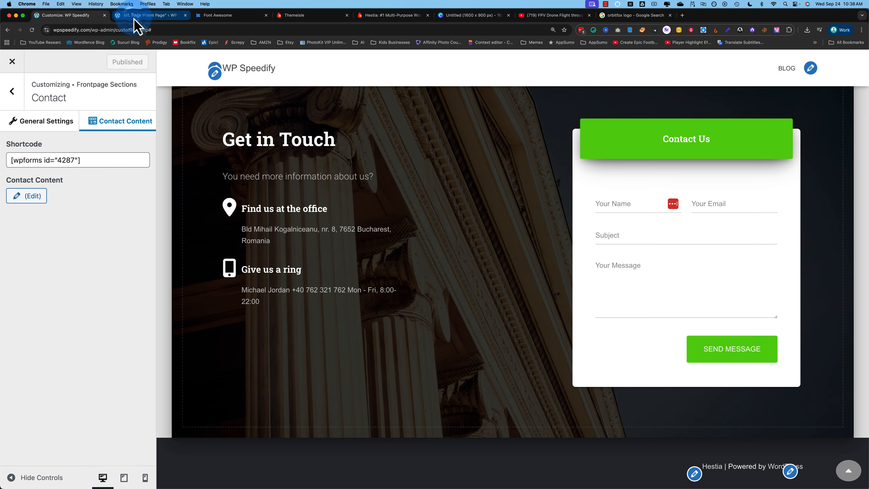
Step: Match the Contact section's shortcode to its Hestia form in WPForms and open that form in the form builder
{"action": "left_click", "coordinate": [141, 16]}
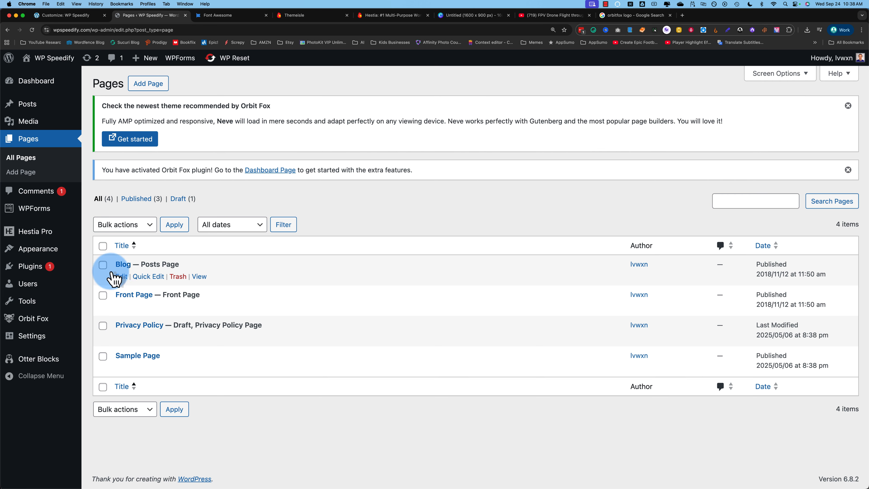
{"action": "mouse_move", "coordinate": [61, 308]}
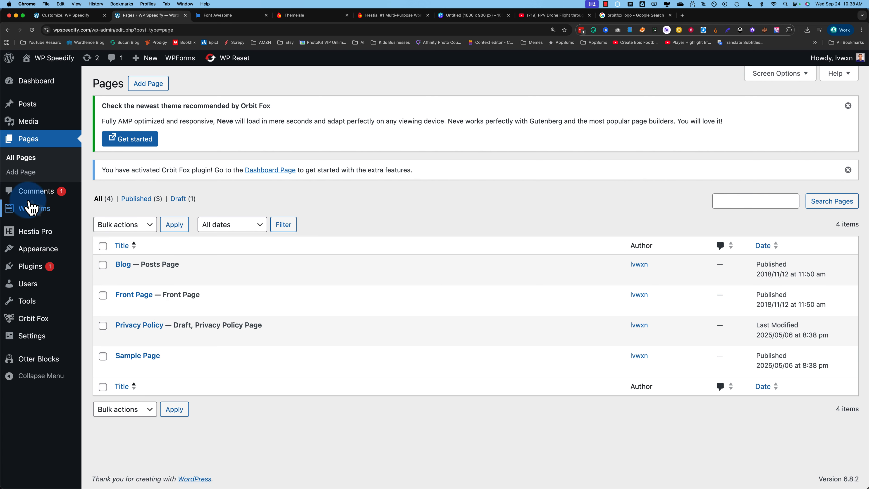
{"action": "mouse_move", "coordinate": [24, 212]}
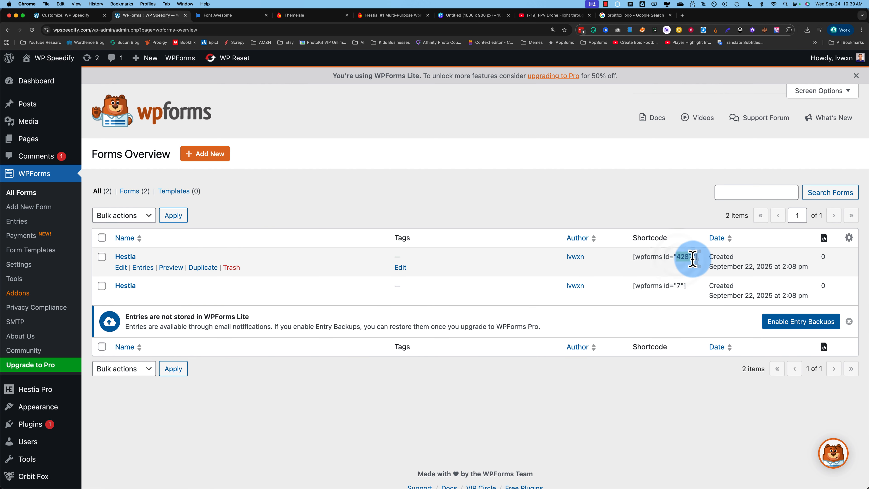
{"action": "left_click", "coordinate": [94, 16]}
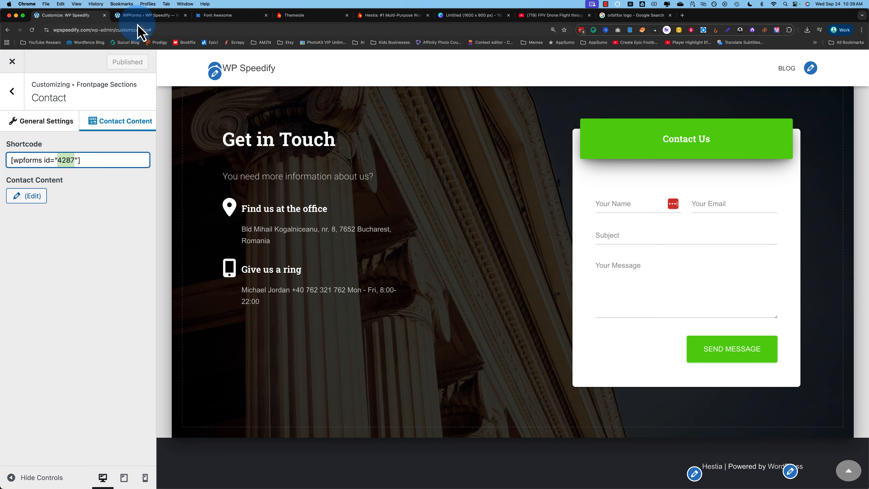
{"action": "left_click", "coordinate": [147, 16]}
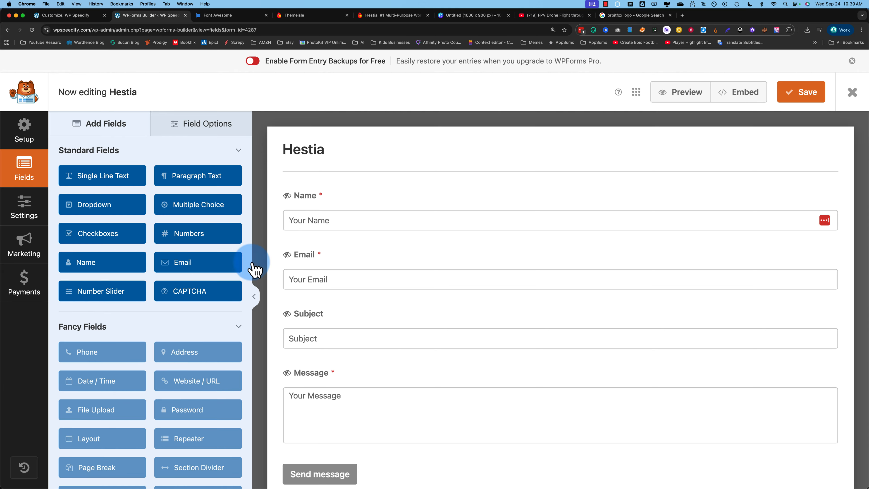
Step: Back in the customizer, set the Site Identity display under Header Options to Logo With Right Text
{"action": "left_click", "coordinate": [67, 15]}
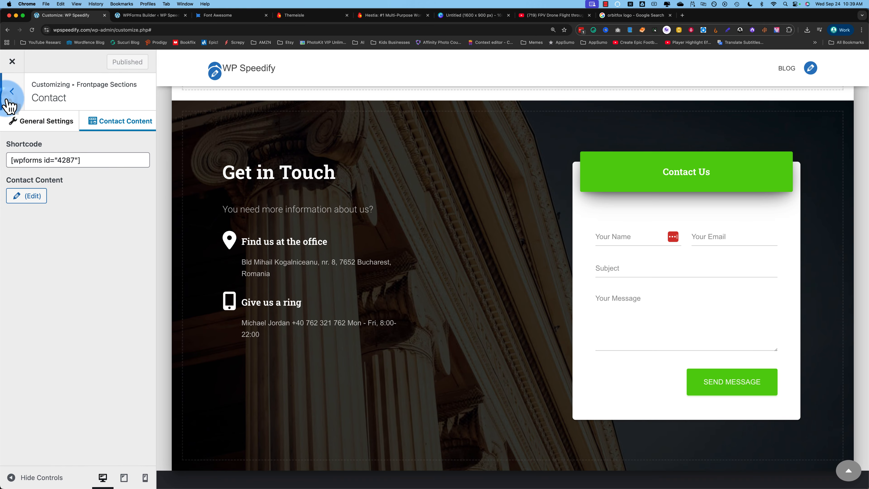
{"action": "left_click", "coordinate": [8, 100]}
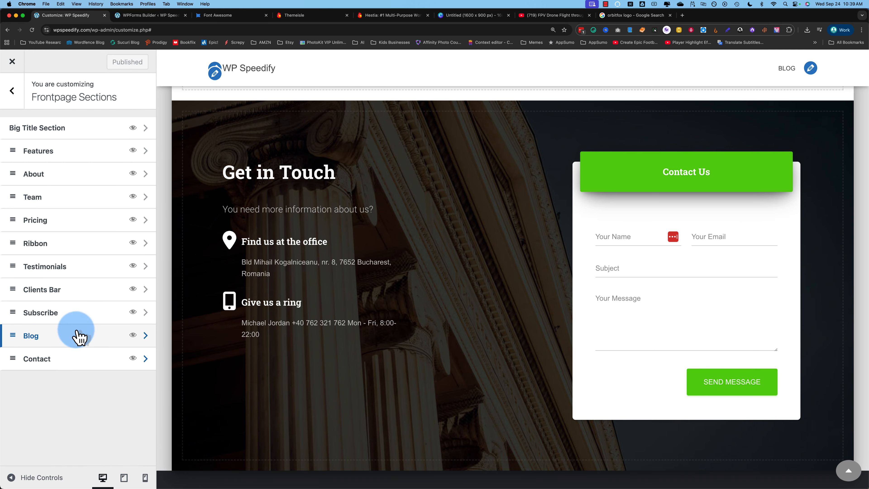
{"action": "left_click", "coordinate": [12, 91]}
{"action": "left_click", "coordinate": [70, 221]}
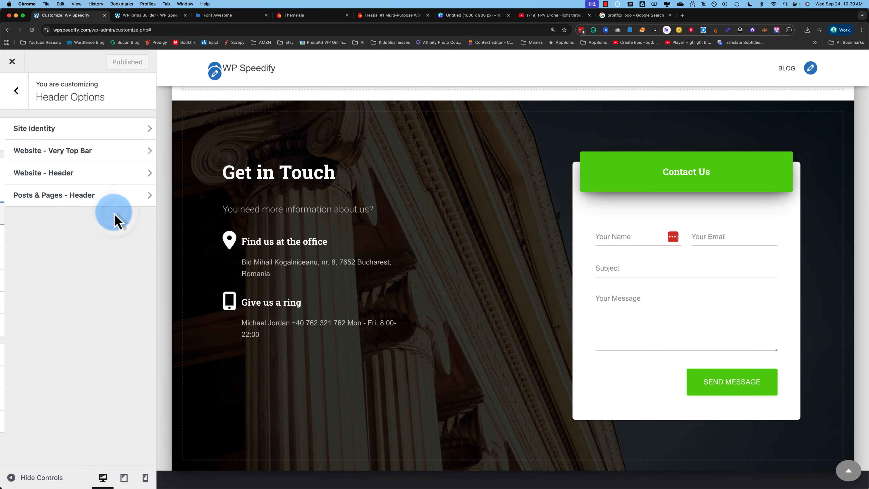
{"action": "left_click", "coordinate": [113, 135]}
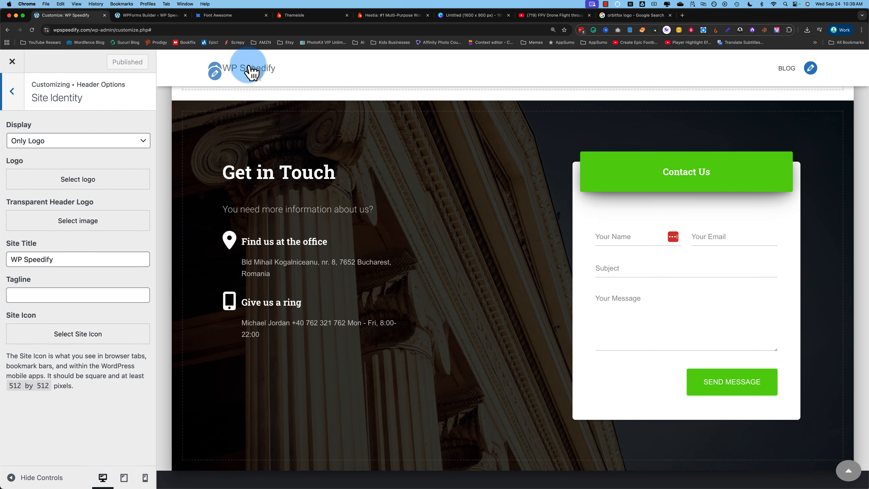
{"action": "left_click", "coordinate": [16, 141]}
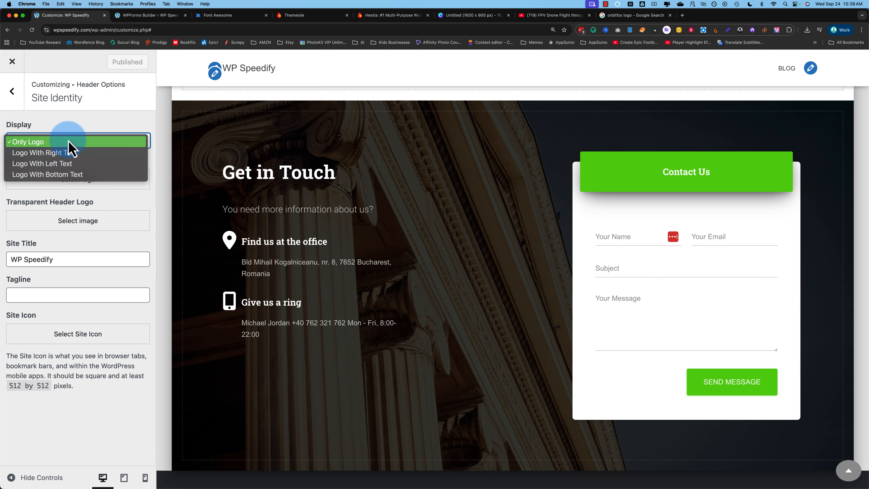
{"action": "left_click", "coordinate": [90, 153]}
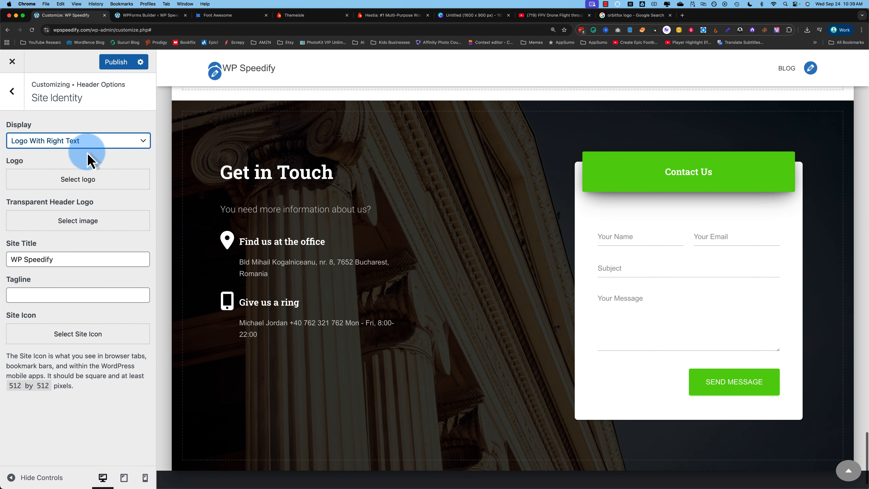
{"action": "left_click", "coordinate": [90, 147]}
{"action": "left_click", "coordinate": [91, 163]}
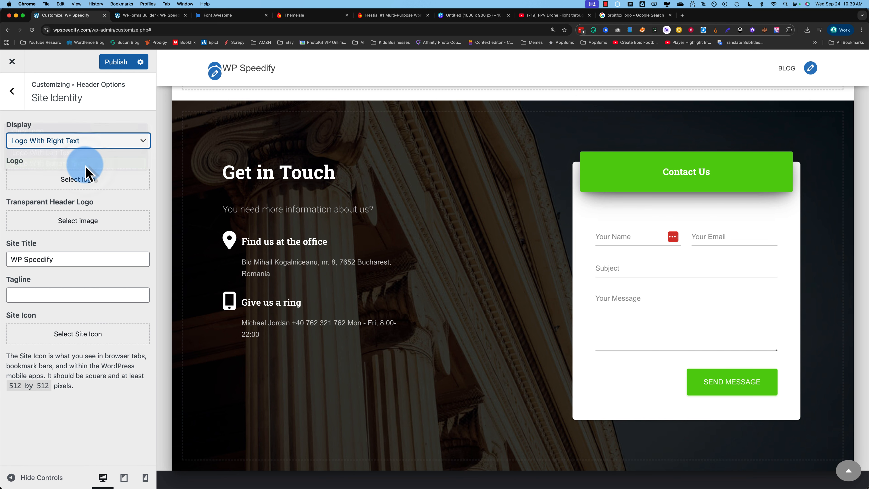
Step: Set the OrbitFox image from the media library as the logo, cropped closer to the artwork, and restore the display to Logo With Right Text
{"action": "left_click", "coordinate": [93, 178]}
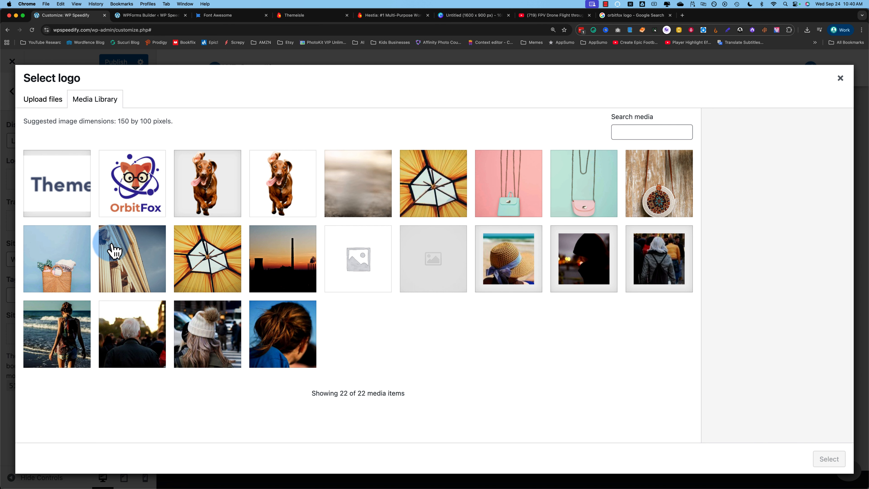
{"action": "left_click", "coordinate": [120, 202]}
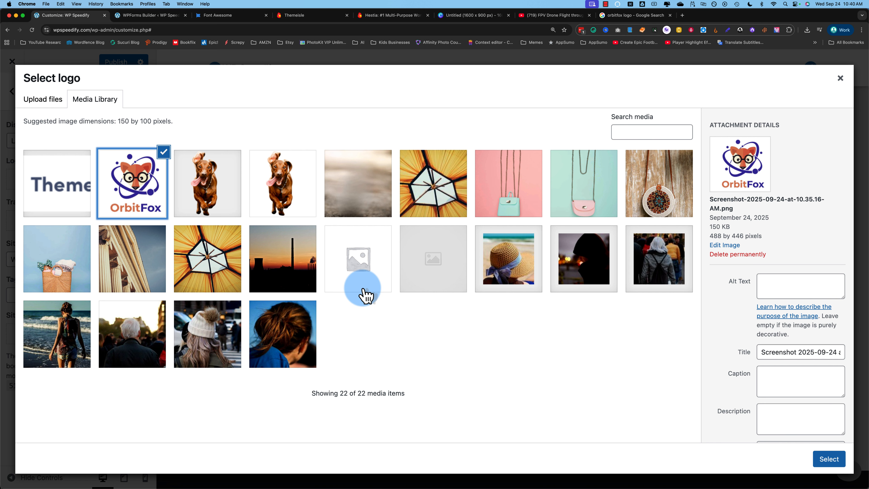
{"action": "left_click", "coordinate": [827, 460]}
{"action": "left_click_drag", "start_coordinate": [329, 202], "coordinate": [360, 202]}
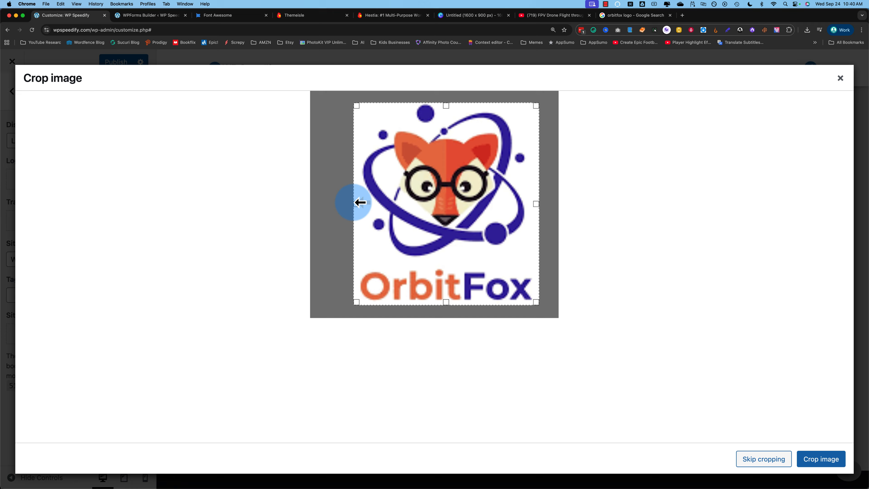
{"action": "left_click", "coordinate": [821, 459]}
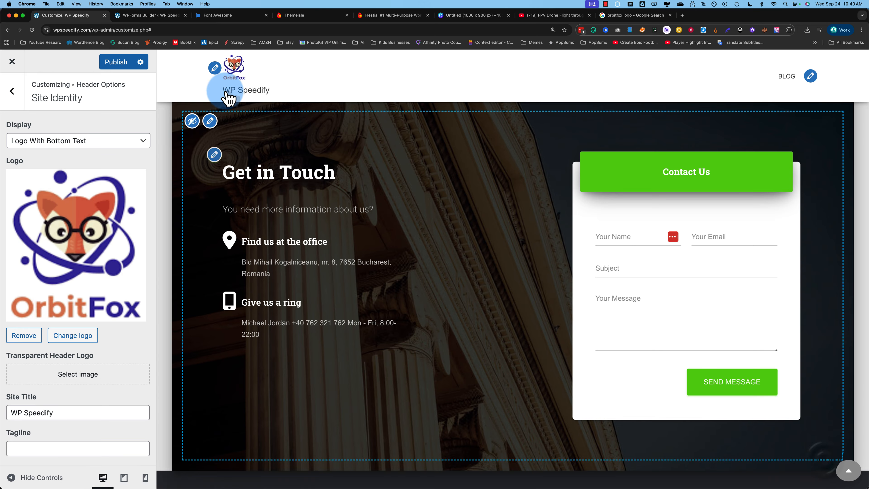
{"action": "left_click", "coordinate": [107, 141]}
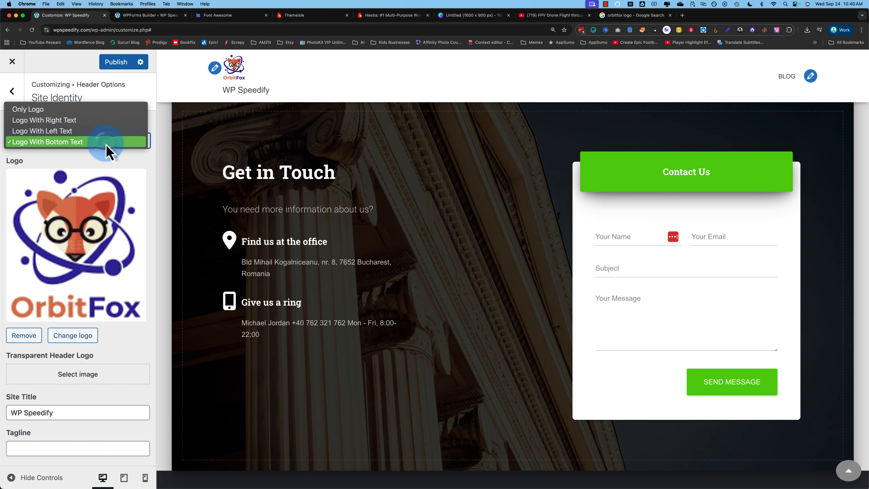
{"action": "left_click", "coordinate": [14, 121]}
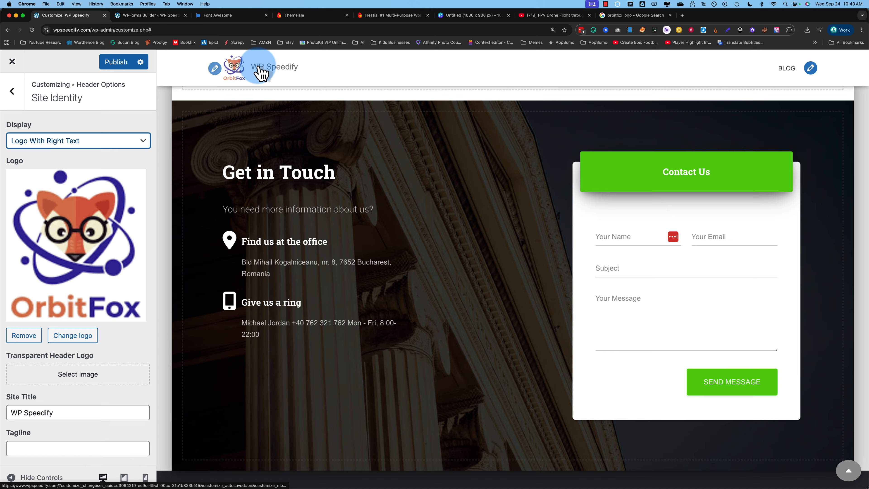
Step: Change the site title to "OrbitFox" and enter the tagline "The best plugin ever!"
{"action": "scroll", "coordinate": [43, 330], "scroll_direction": "down", "scroll_amount": 5}
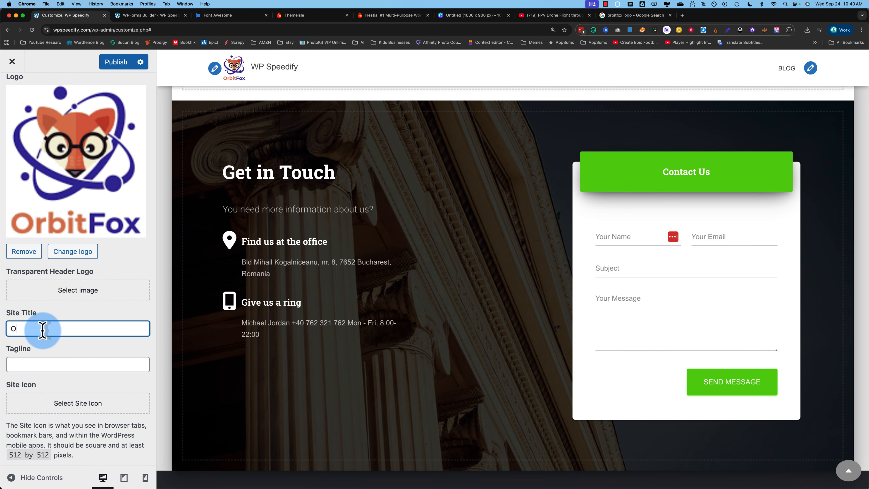
{"action": "left_click", "coordinate": [43, 331]}
{"action": "type", "text": "OrbitFox"}
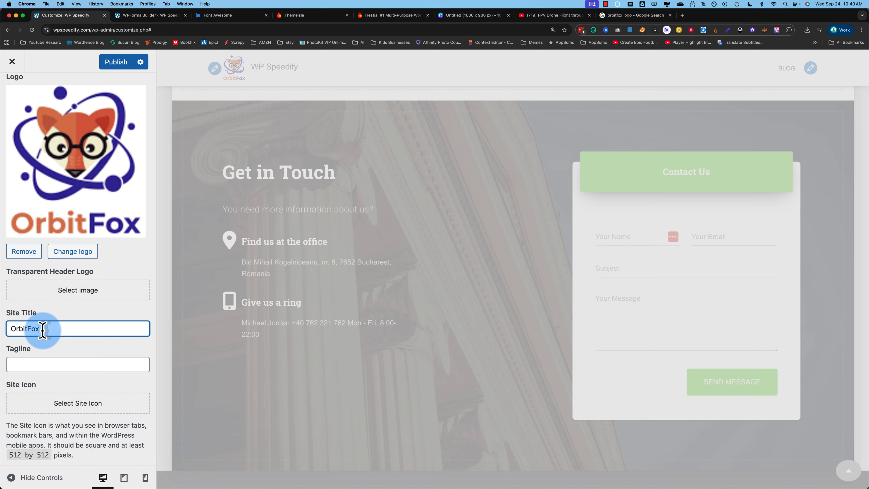
{"action": "left_click", "coordinate": [47, 366]}
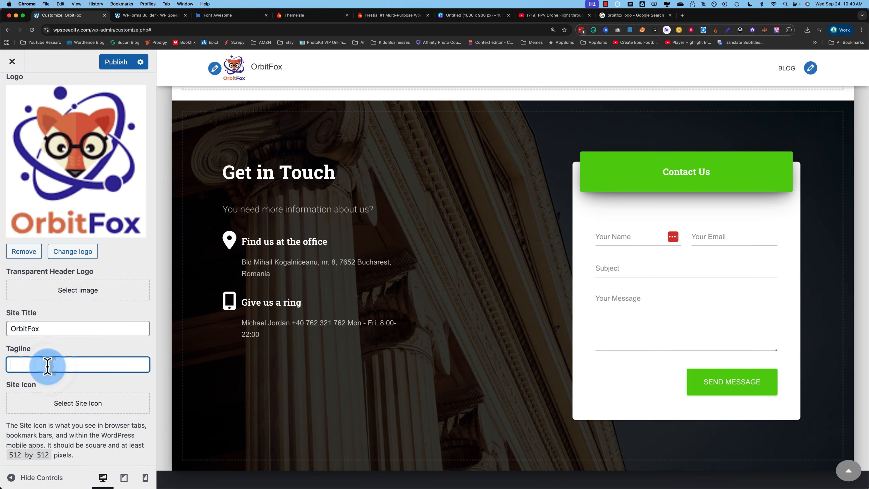
{"action": "type", "text": "The best plugin ever!"}
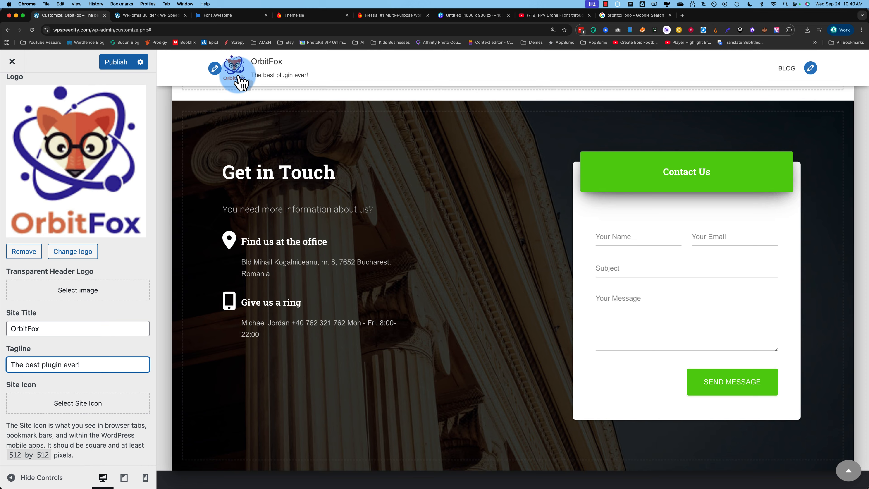
Step: Set the cropped OrbitFox image as the site icon, shifting the crop area down to include the lettering
{"action": "scroll", "coordinate": [67, 413], "scroll_direction": "down", "scroll_amount": 1}
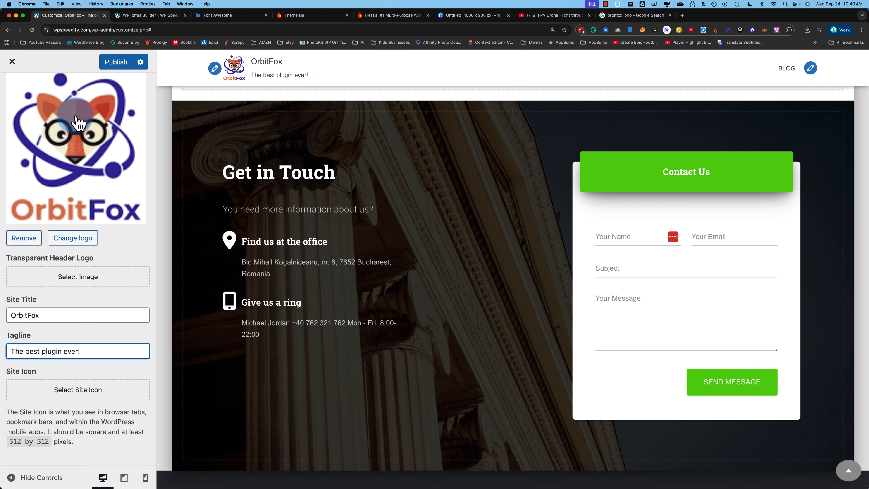
{"action": "left_click", "coordinate": [56, 390]}
{"action": "left_click_drag", "start_coordinate": [118, 121], "coordinate": [152, 121]}
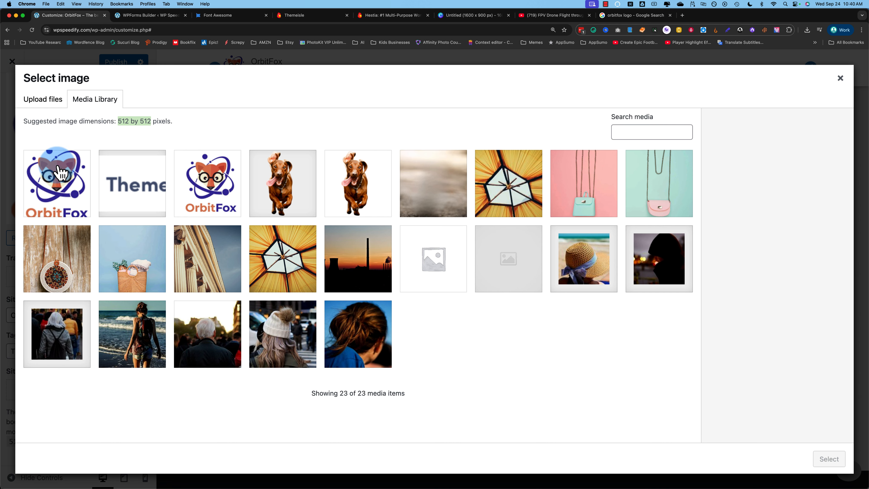
{"action": "left_click", "coordinate": [61, 193]}
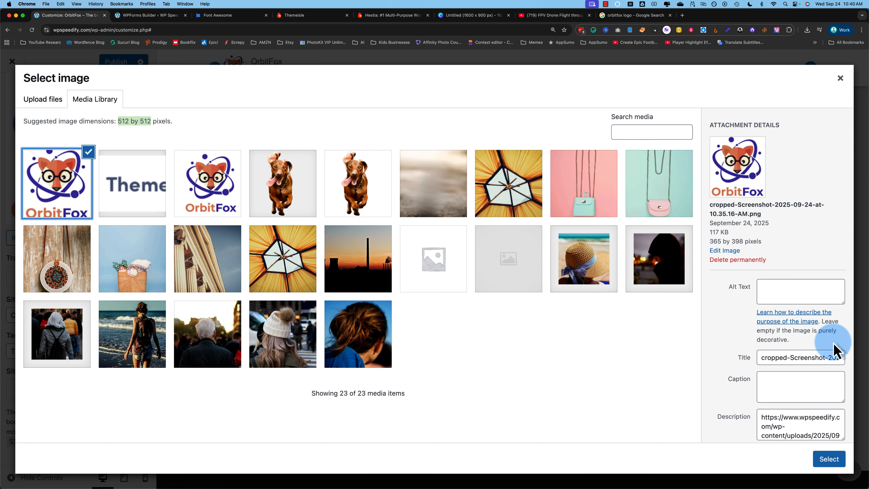
{"action": "left_click", "coordinate": [828, 459]}
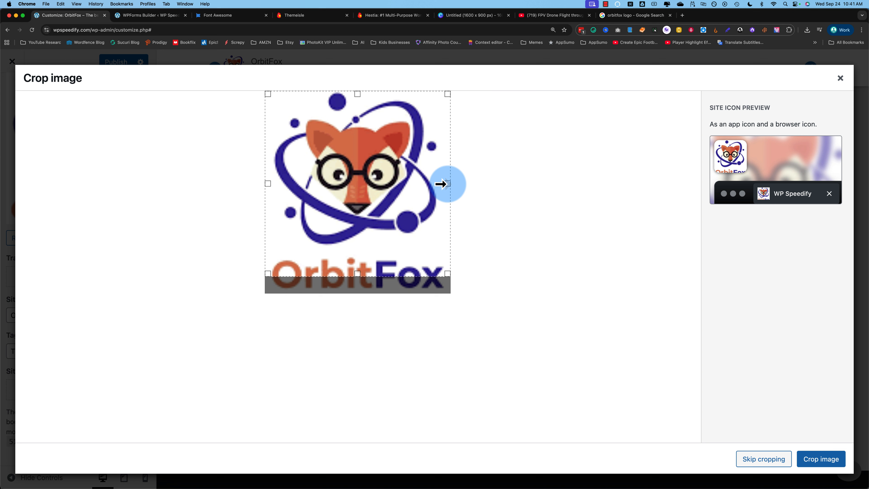
{"action": "left_click_drag", "start_coordinate": [380, 239], "coordinate": [382, 251]}
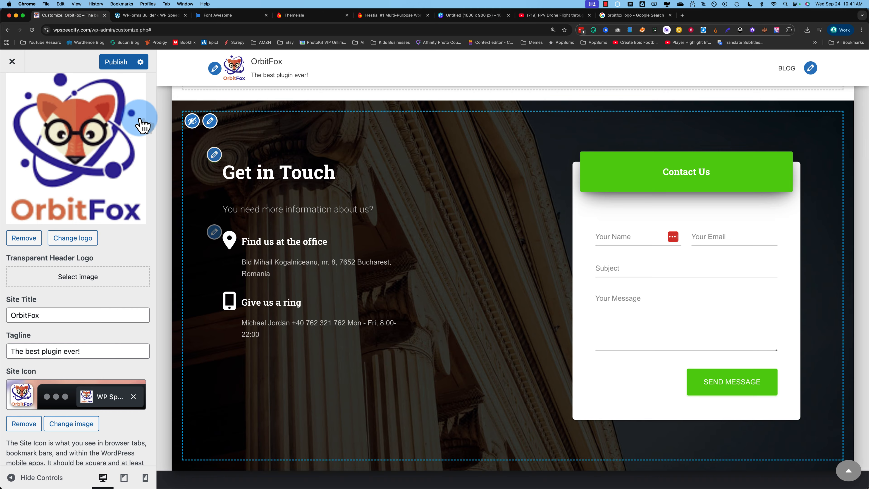
{"action": "left_click", "coordinate": [821, 459]}
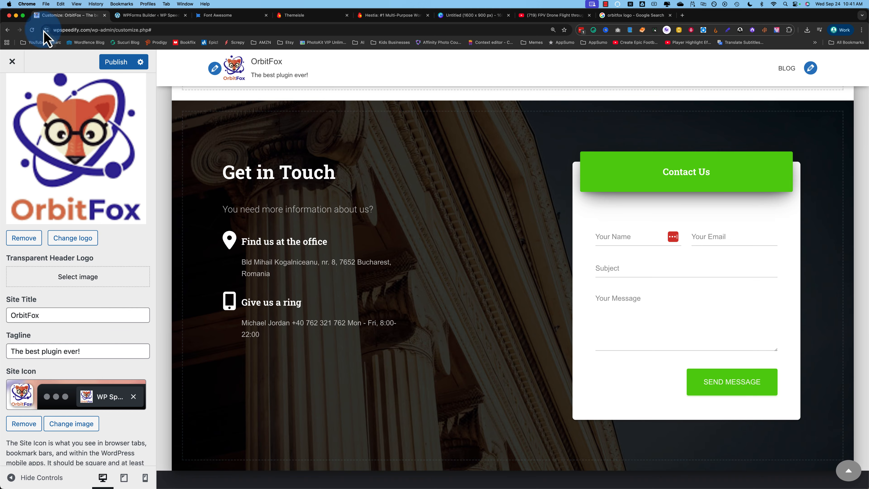
Step: Return to Header Options and enable the Website - Very Top Bar section
{"action": "scroll", "coordinate": [59, 380], "scroll_direction": "down", "scroll_amount": 2}
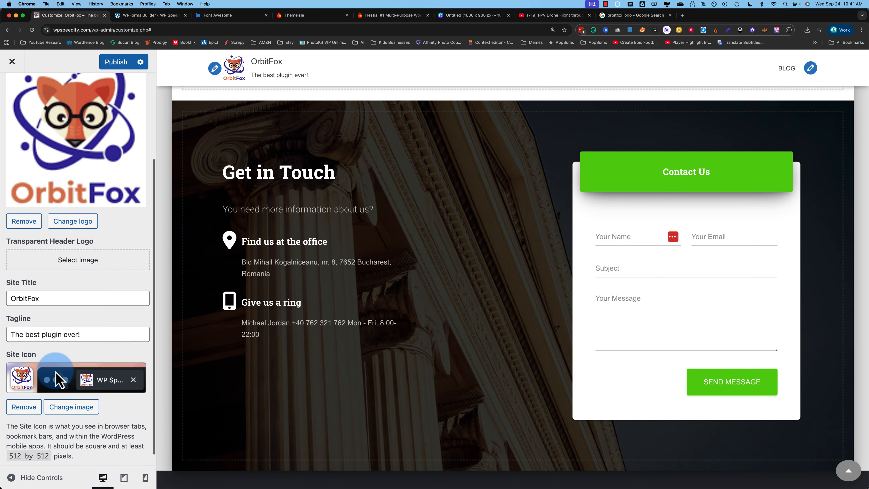
{"action": "scroll", "coordinate": [103, 347], "scroll_direction": "up", "scroll_amount": 5}
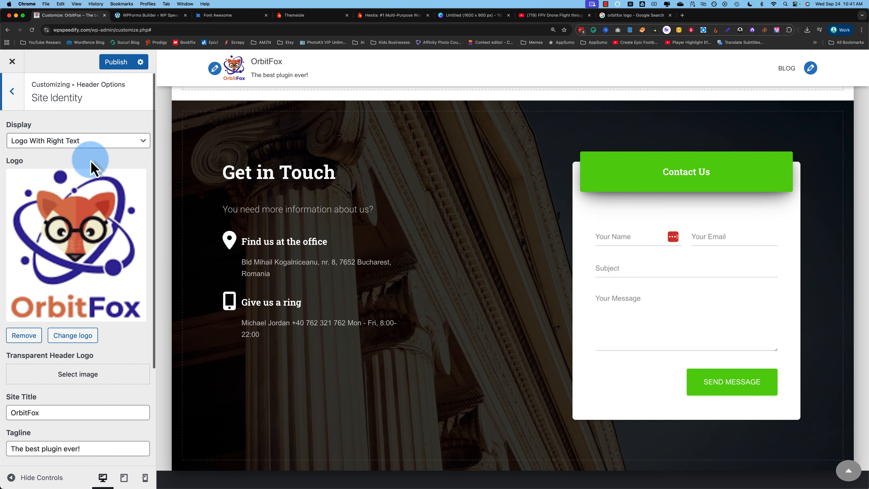
{"action": "left_click", "coordinate": [12, 91]}
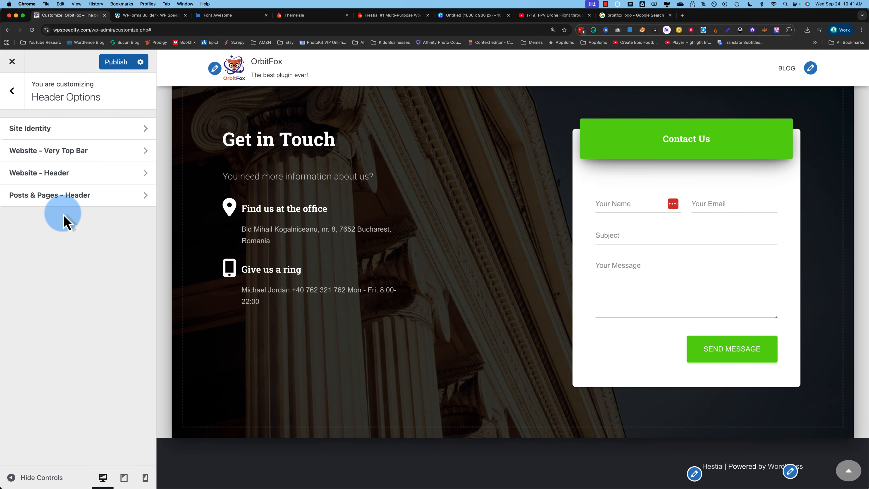
{"action": "left_click", "coordinate": [80, 160]}
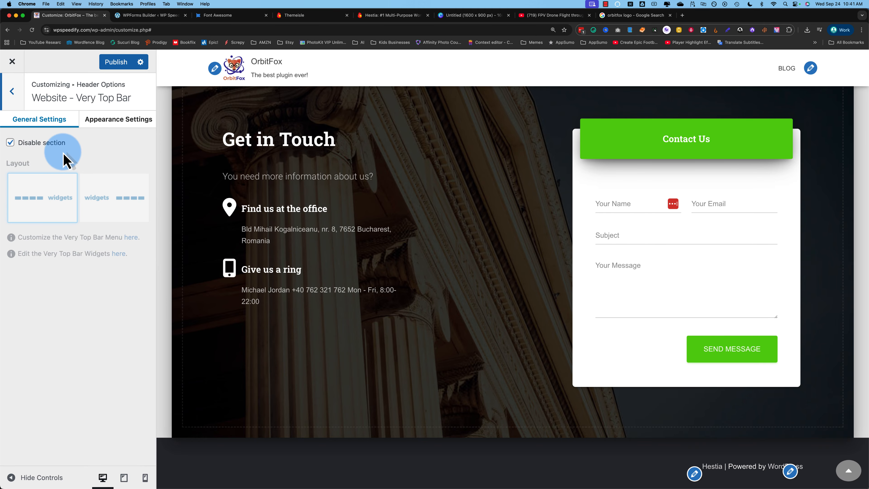
{"action": "left_click", "coordinate": [844, 471]}
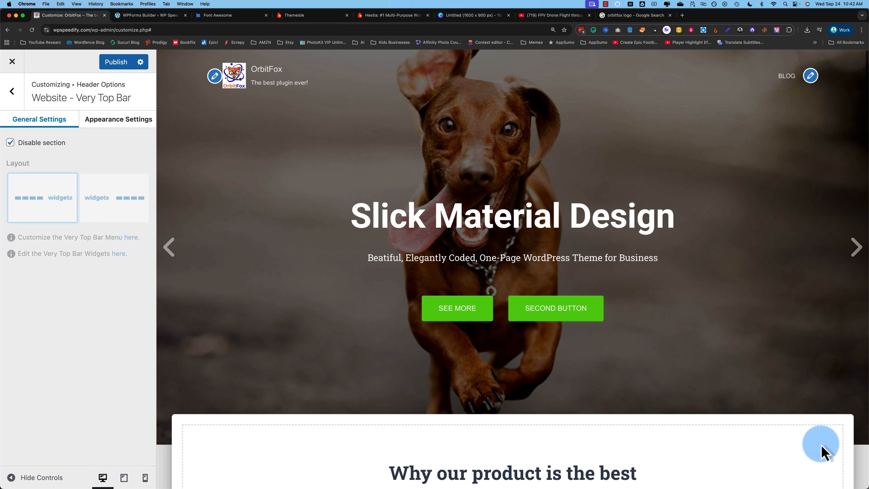
{"action": "left_click", "coordinate": [20, 148]}
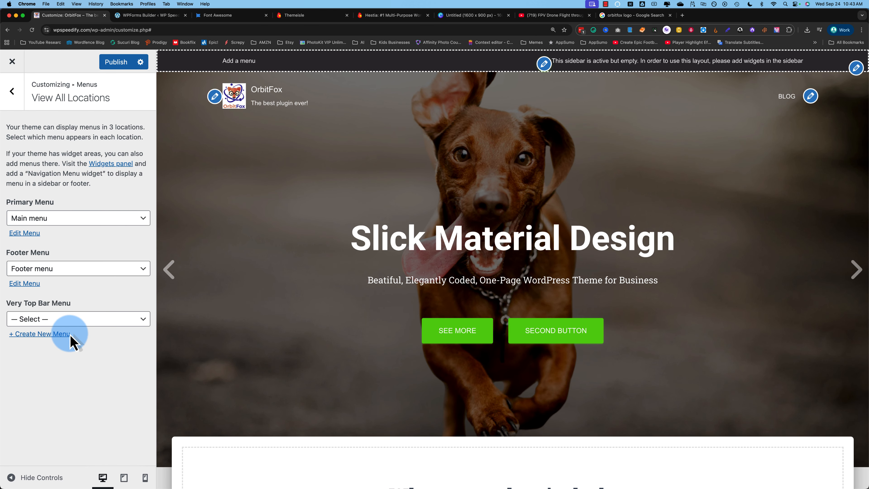
Step: Create a new menu named "Very Top Menu" assigned to the Very Top Bar Menu location
{"action": "left_click", "coordinate": [51, 322]}
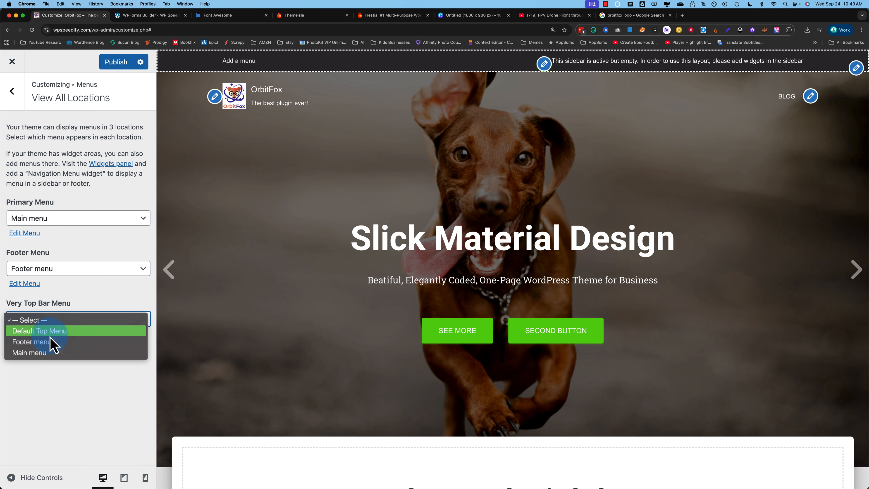
{"action": "left_click", "coordinate": [58, 379]}
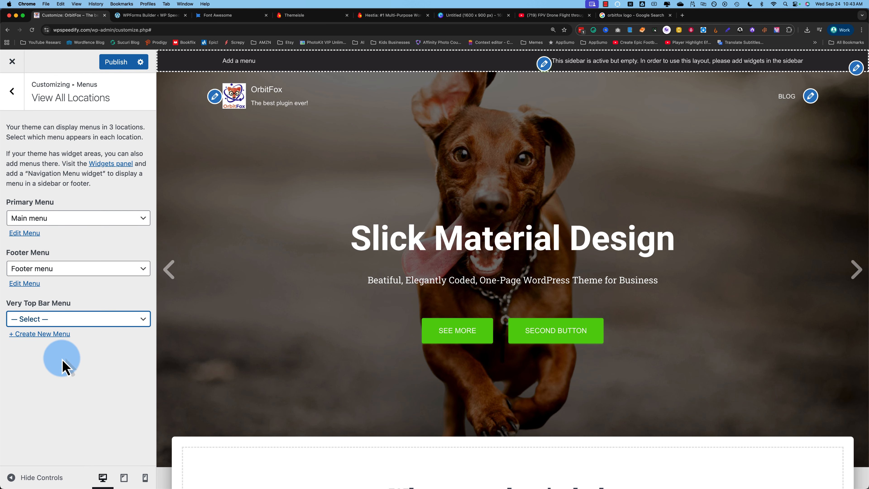
{"action": "left_click", "coordinate": [46, 336]}
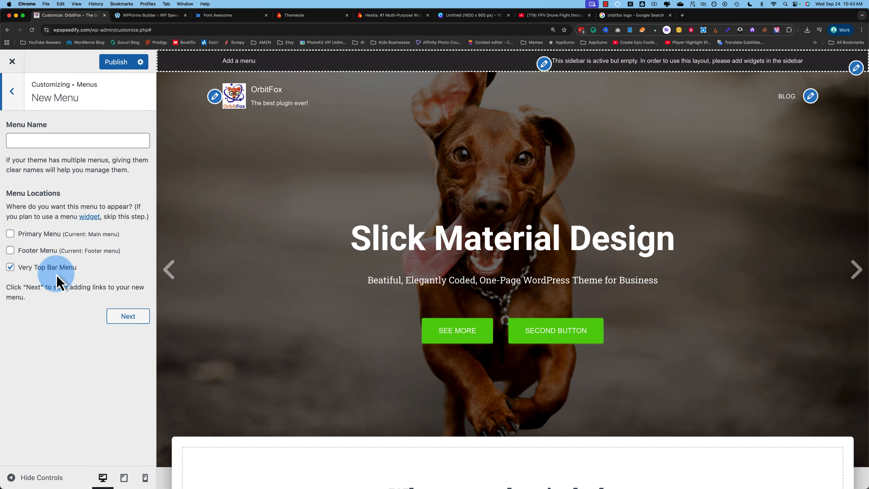
{"action": "left_click", "coordinate": [38, 141]}
{"action": "type", "text": "Very Top Menu"}
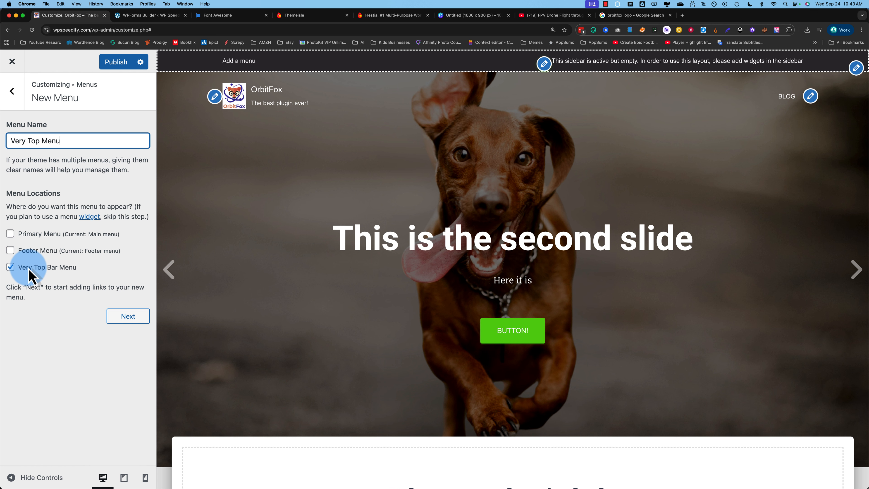
{"action": "left_click", "coordinate": [126, 317]}
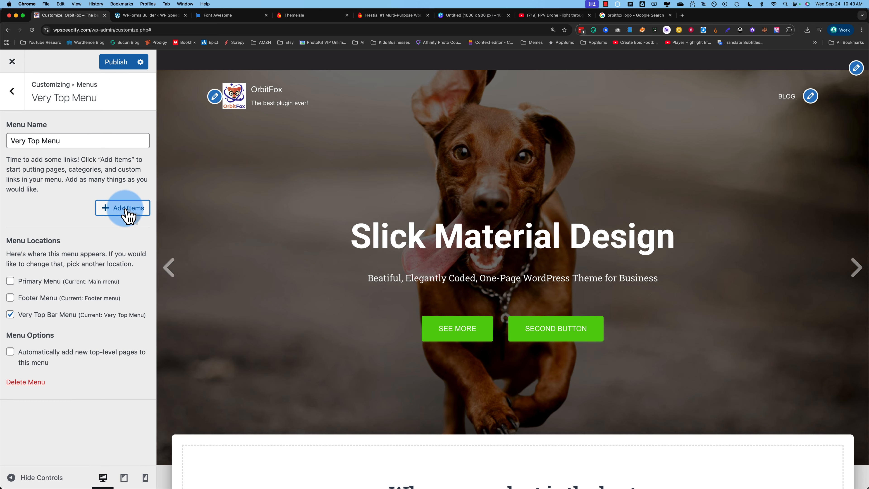
Step: Add a custom link "Page 1" with the URL # to the Very Top Menu
{"action": "left_click", "coordinate": [127, 207]}
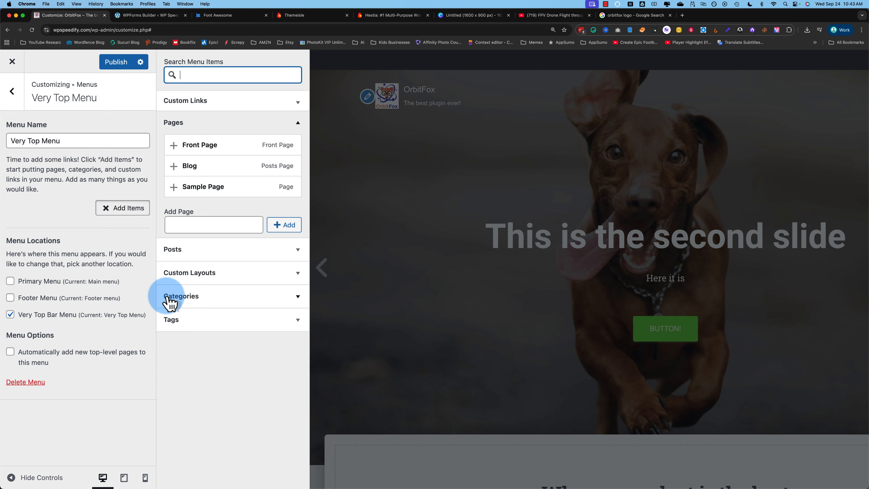
{"action": "left_click", "coordinate": [296, 102]}
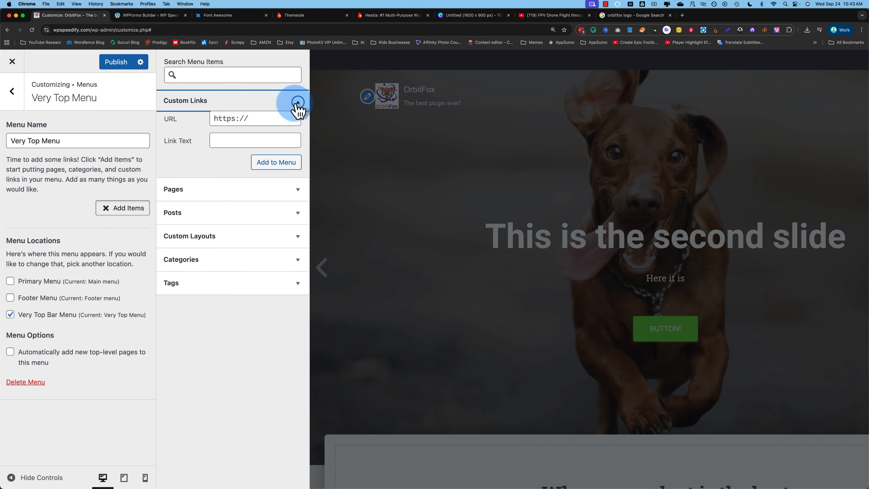
{"action": "left_click", "coordinate": [227, 119]}
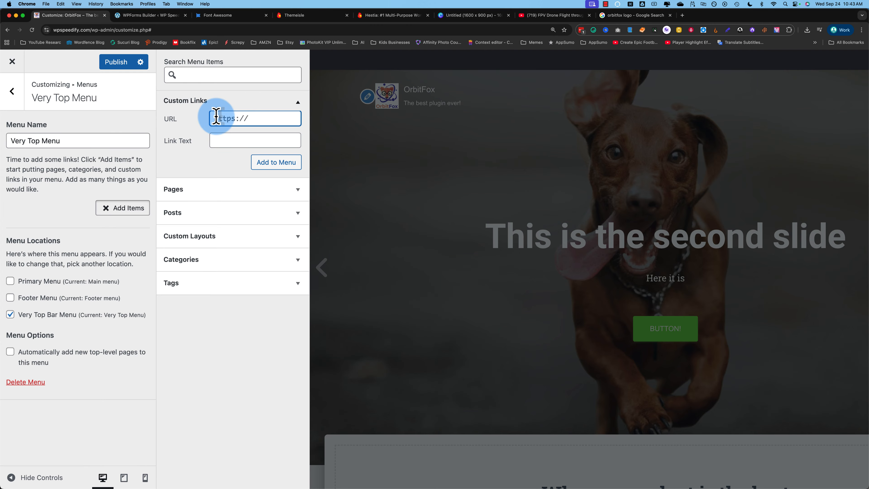
{"action": "type", "text": "#"}
{"action": "left_click", "coordinate": [234, 141]}
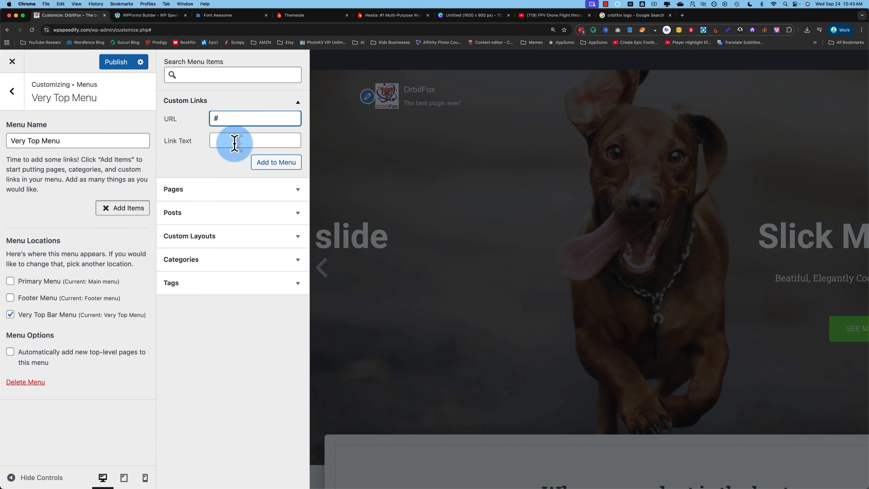
{"action": "left_click", "coordinate": [256, 162]}
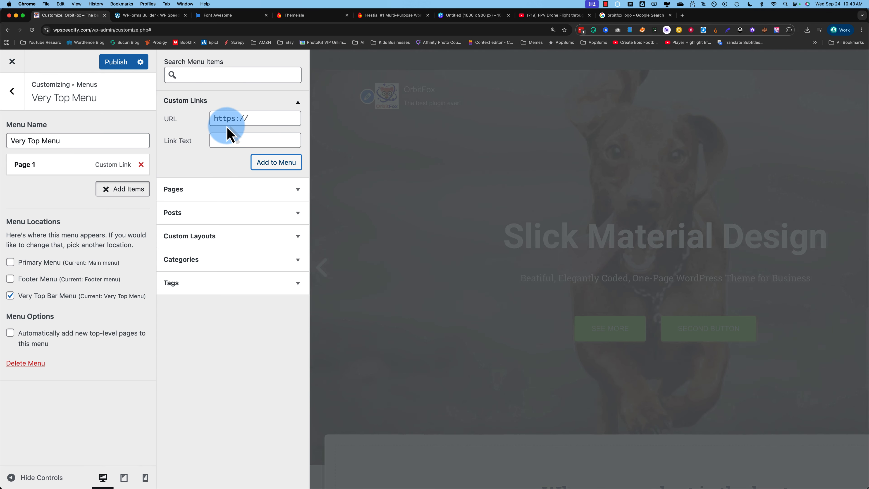
Step: Add custom links "Page 2" and "Page 3" with the URL # to the menu and publish the customizations
{"action": "left_click", "coordinate": [226, 119]}
{"action": "left_click", "coordinate": [266, 162]}
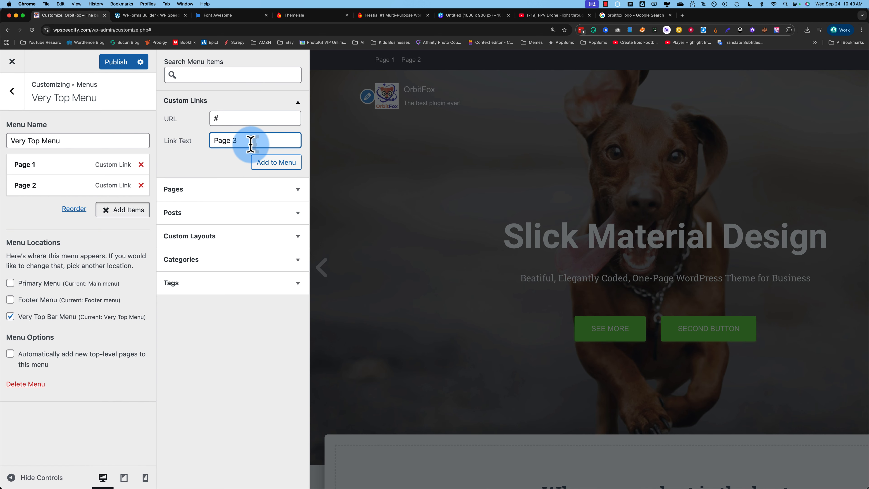
{"action": "left_click", "coordinate": [279, 164]}
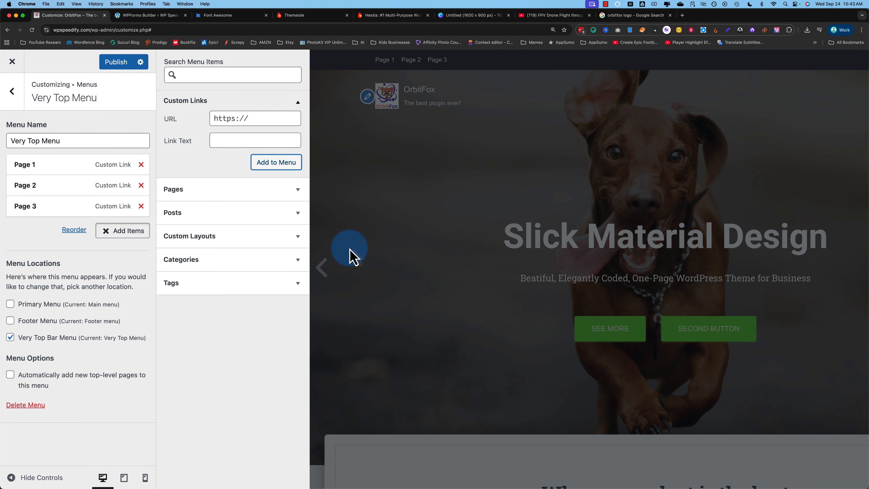
{"action": "left_click", "coordinate": [77, 85]}
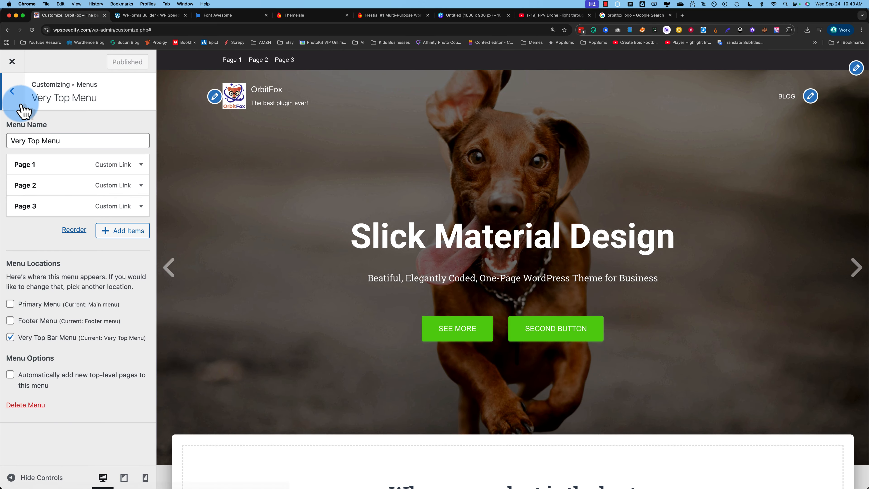
Step: Open the Very Top Bar widget area from the header's Very Top Bar settings and dismiss the block widgets welcome guide
{"action": "left_click", "coordinate": [20, 105]}
{"action": "left_click", "coordinate": [17, 97]}
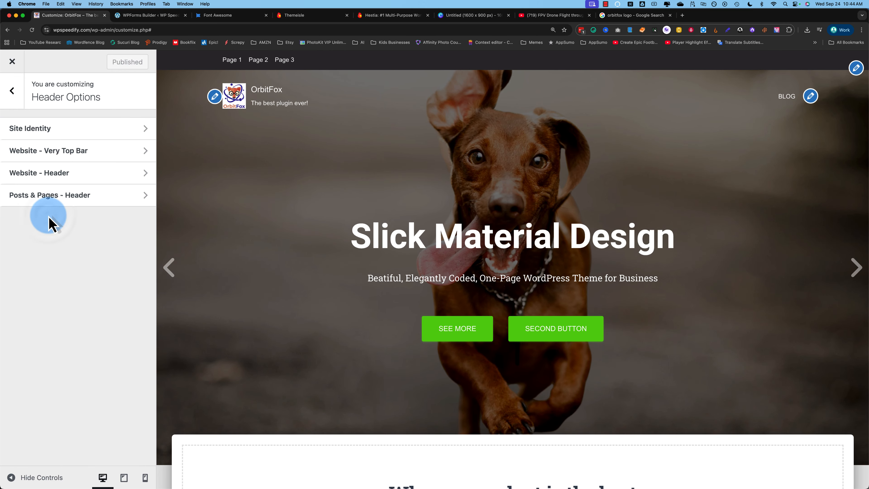
{"action": "left_click", "coordinate": [46, 153]}
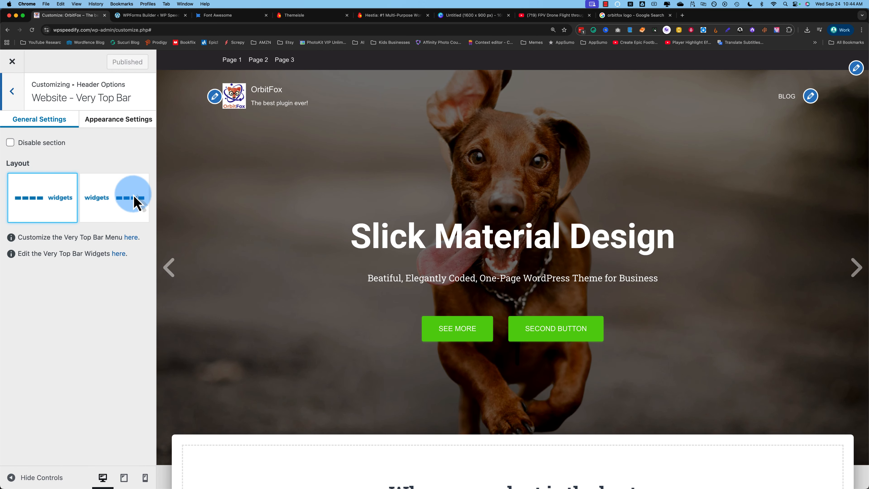
{"action": "left_click", "coordinate": [120, 255]}
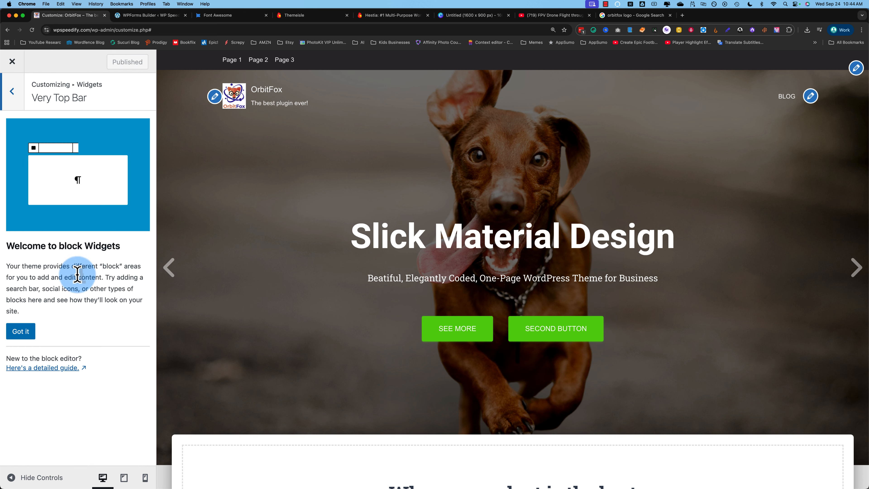
{"action": "left_click", "coordinate": [26, 334]}
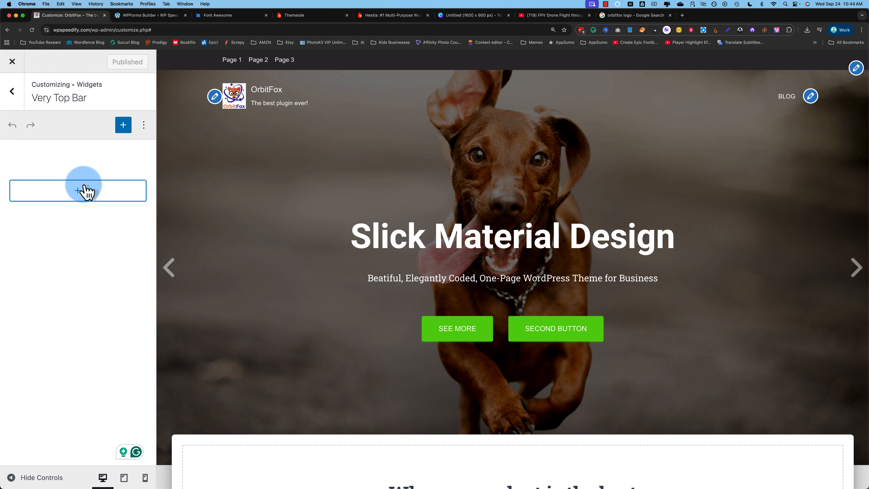
Step: Add a paragraph block to the Very Top Bar widget area containing "Call us:" followed by the business phone number
{"action": "left_click", "coordinate": [80, 192]}
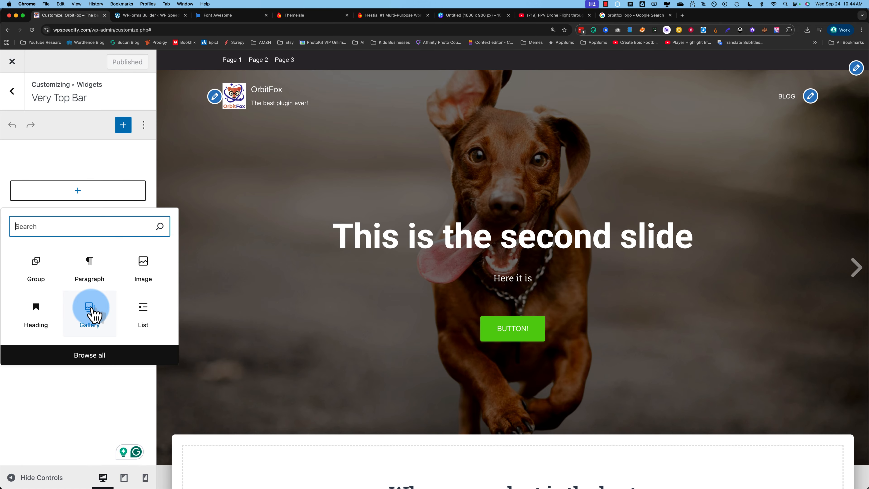
{"action": "left_click", "coordinate": [89, 270]}
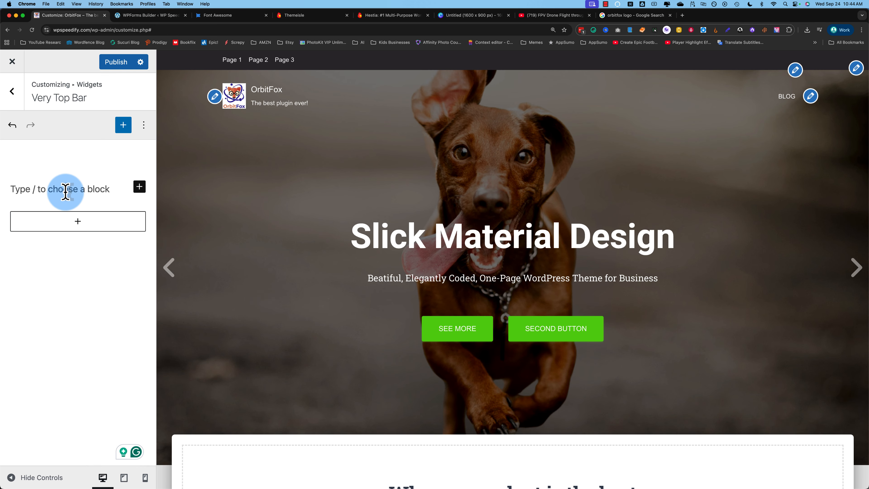
{"action": "key", "text": "super+v"}
{"action": "left_click", "coordinate": [12, 91]}
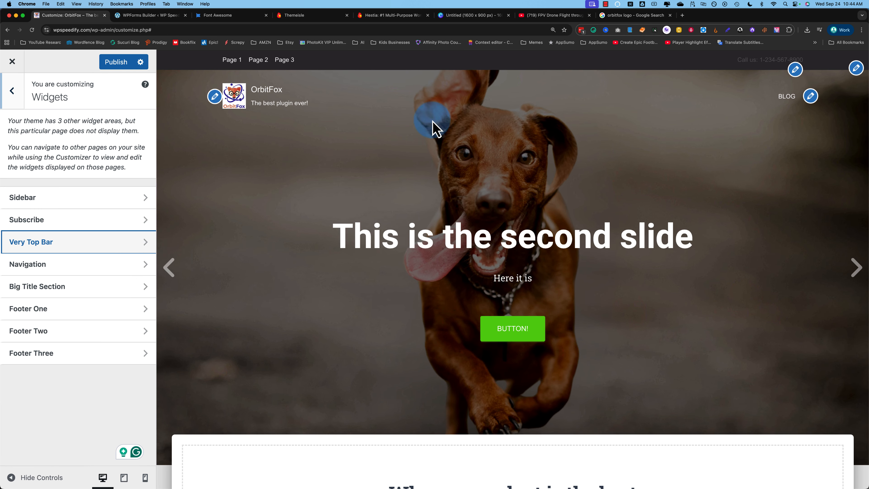
{"action": "left_click", "coordinate": [13, 101]}
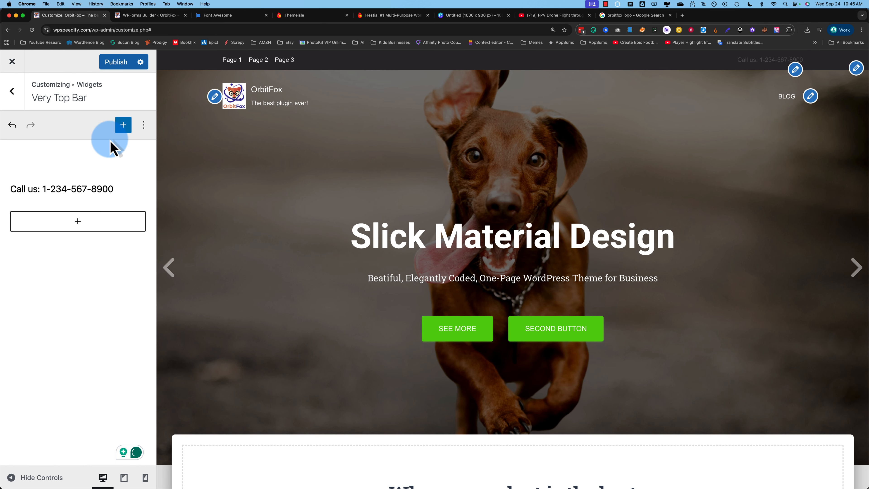
Step: Browse the blocks that can be added to the Very Top Bar widget area and close the block library
{"action": "left_click", "coordinate": [121, 126]}
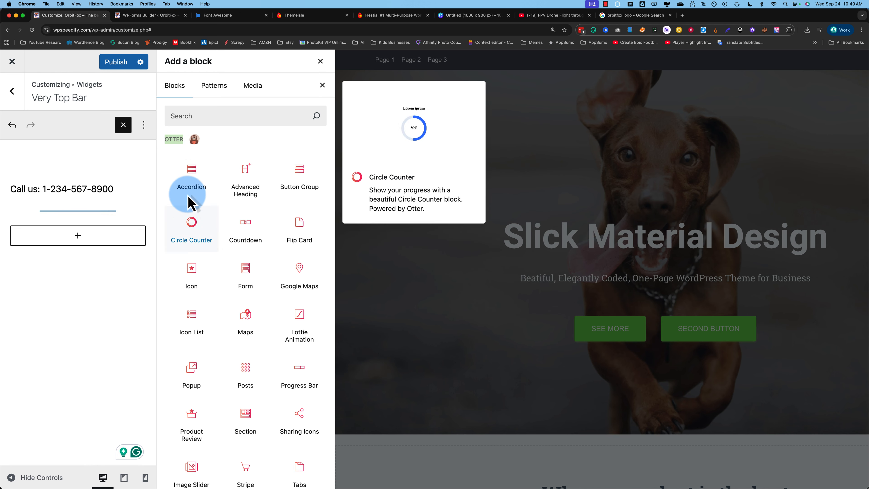
{"action": "scroll", "coordinate": [248, 310], "scroll_direction": "down", "scroll_amount": 4}
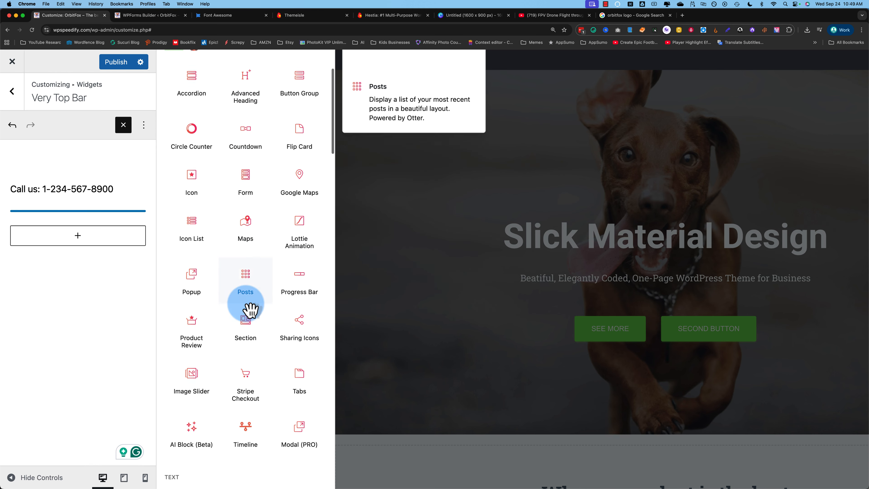
{"action": "scroll", "coordinate": [244, 303], "scroll_direction": "up", "scroll_amount": 4}
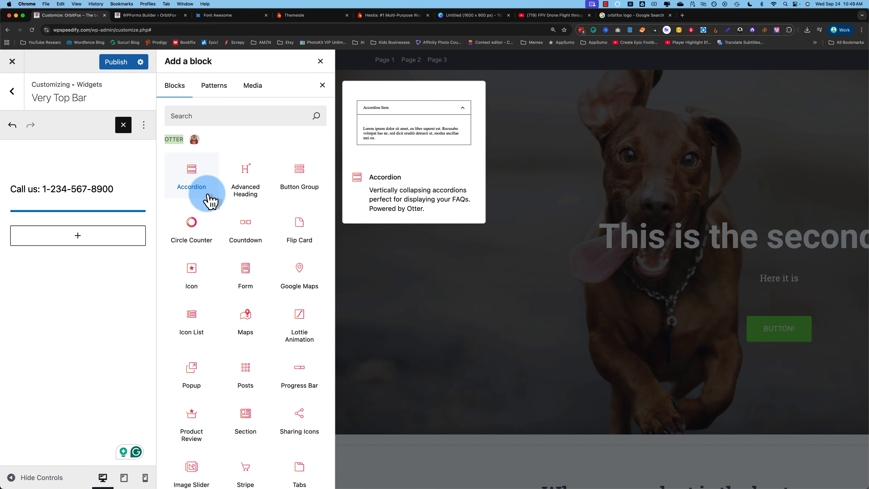
{"action": "scroll", "coordinate": [217, 443], "scroll_direction": "down", "scroll_amount": 7}
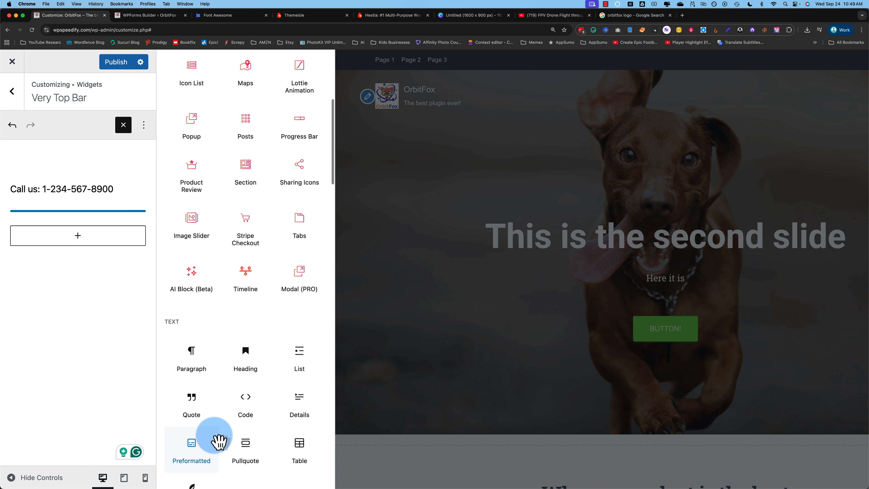
{"action": "scroll", "coordinate": [215, 426], "scroll_direction": "up", "scroll_amount": 7}
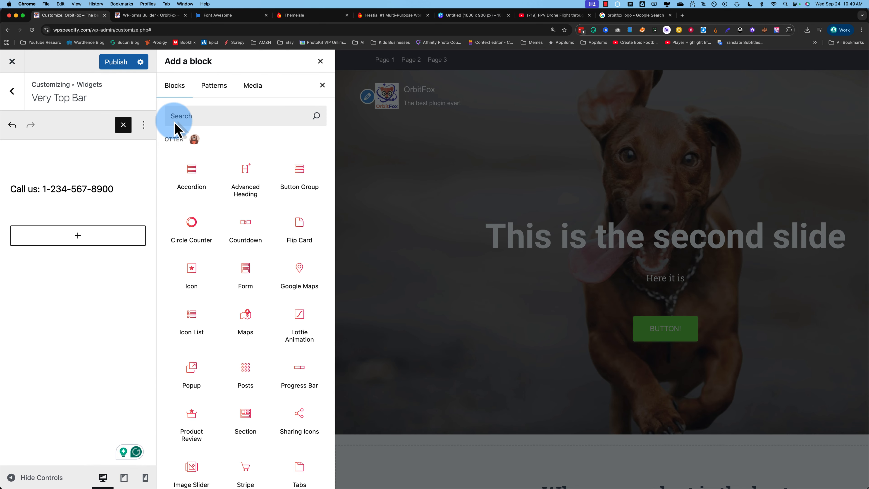
{"action": "left_click", "coordinate": [305, 67]}
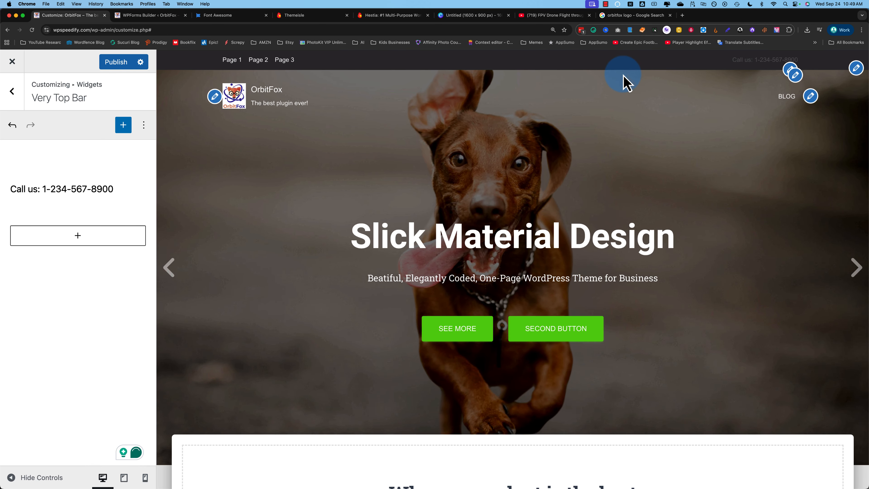
Step: Go to the Website - Header settings in Header Options and enable search in the menu
{"action": "left_click", "coordinate": [12, 92]}
{"action": "left_click", "coordinate": [11, 98]}
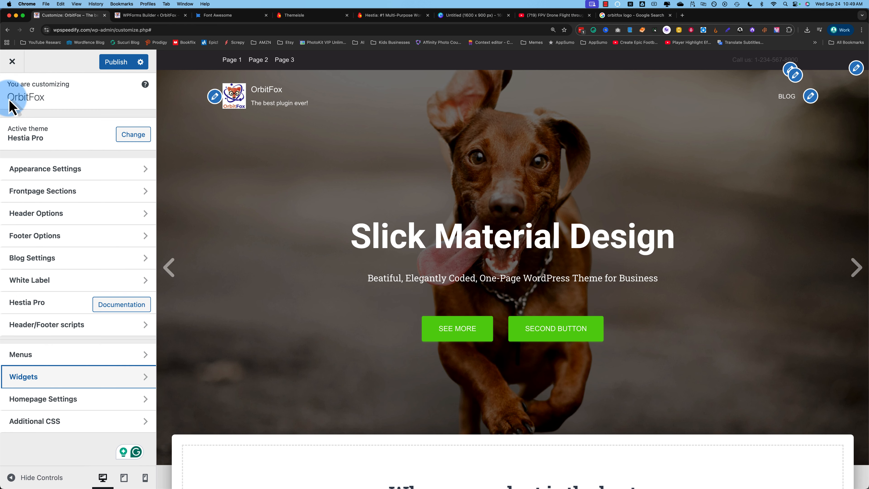
{"action": "left_click", "coordinate": [45, 215]}
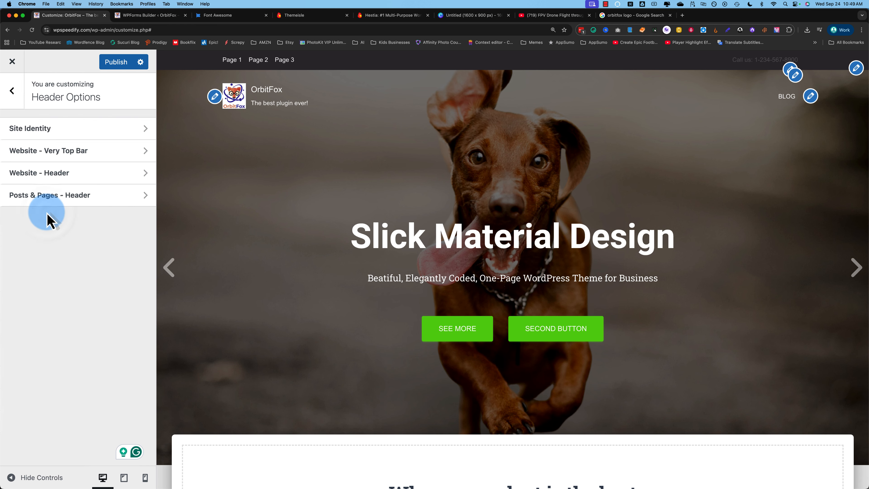
{"action": "left_click", "coordinate": [30, 177]}
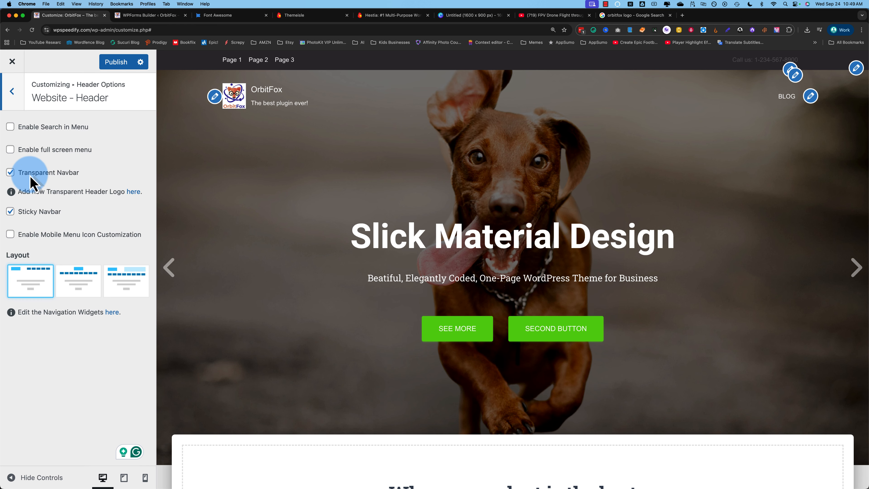
{"action": "left_click", "coordinate": [330, 91]}
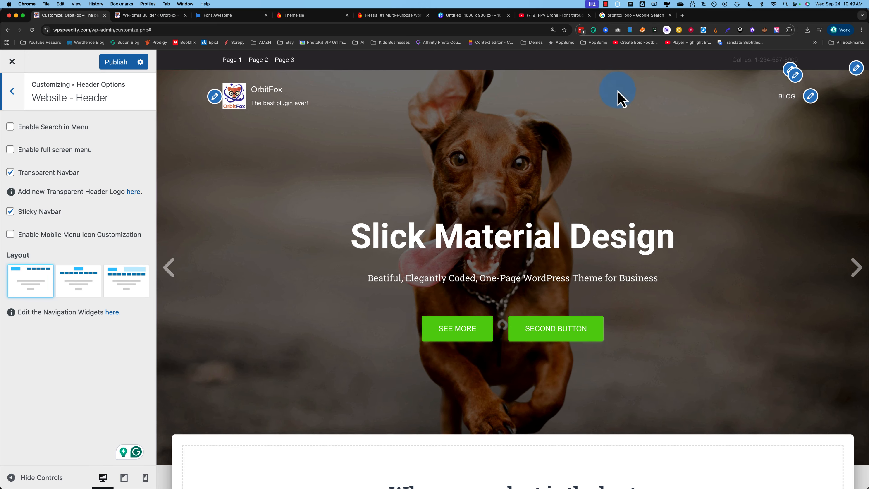
{"action": "left_click", "coordinate": [10, 126]}
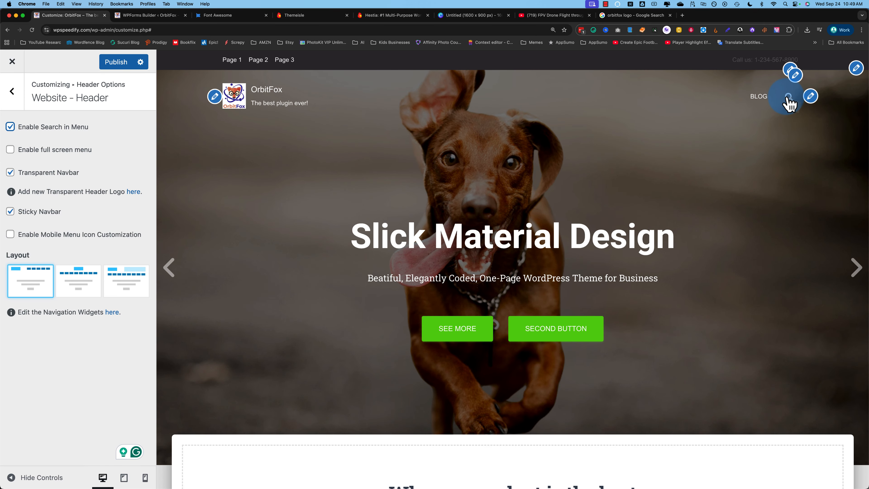
Step: Try the full screen menu option, opening and closing the menu in the preview
{"action": "left_click", "coordinate": [11, 151]}
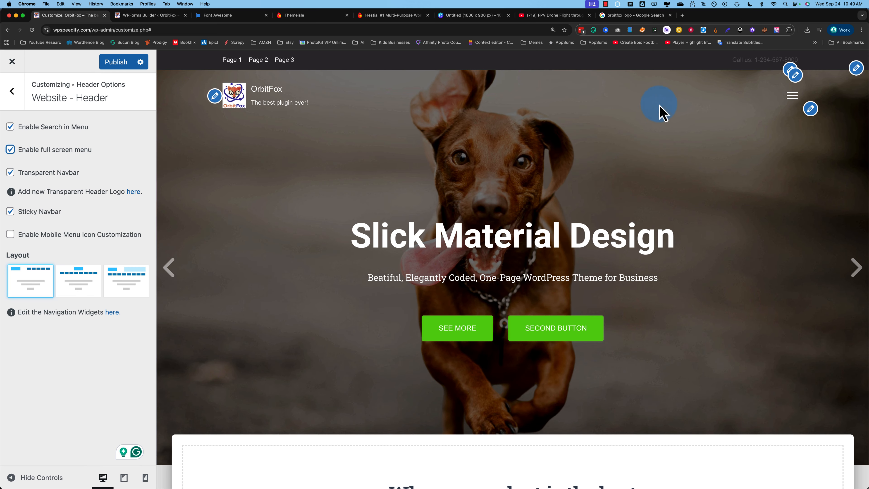
{"action": "left_click", "coordinate": [792, 100]}
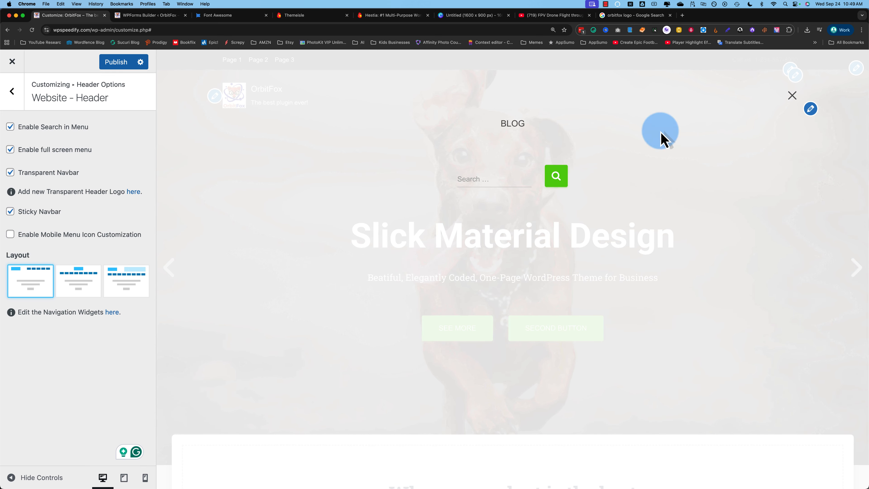
{"action": "left_click", "coordinate": [792, 100]}
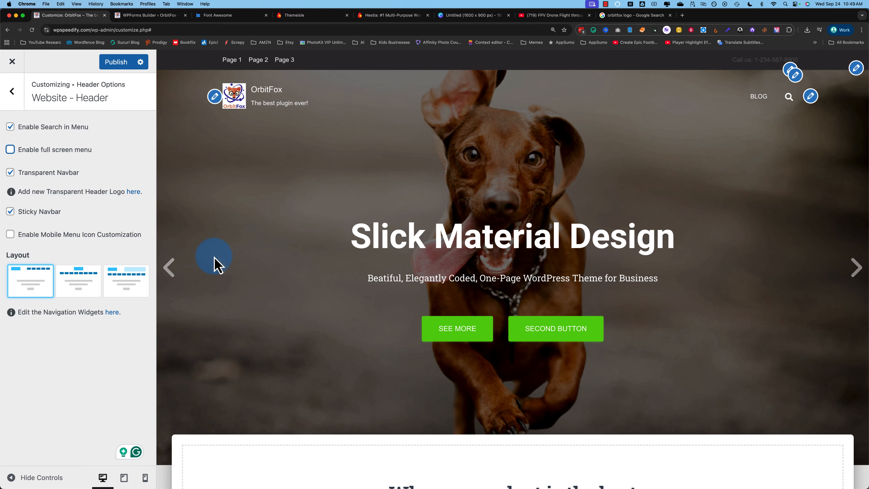
Step: Try turning off Transparent Navbar and Sticky Navbar, checking how the header behaves while the preview page scrolls
{"action": "left_click", "coordinate": [10, 172]}
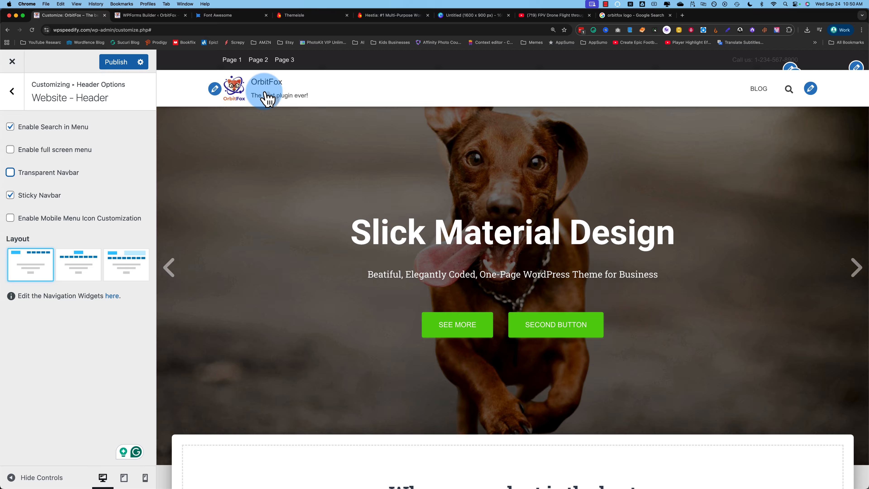
{"action": "scroll", "coordinate": [265, 251], "scroll_direction": "down", "scroll_amount": 5}
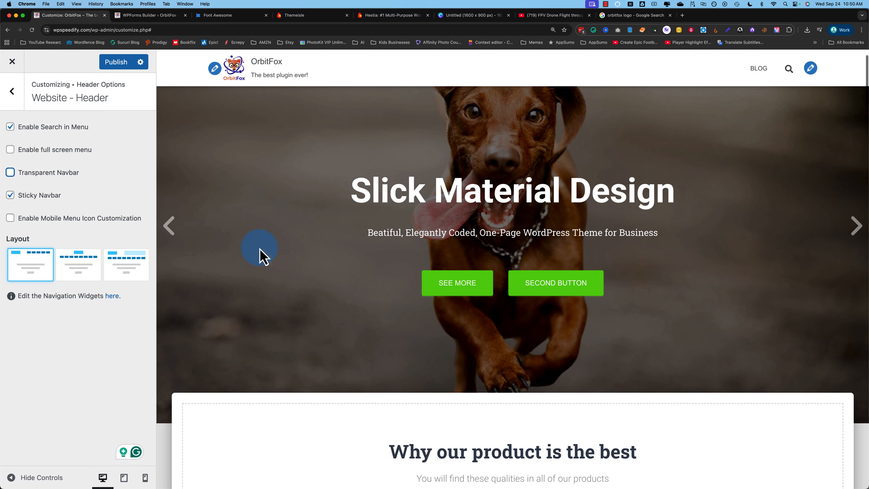
{"action": "scroll", "coordinate": [260, 255], "scroll_direction": "up", "scroll_amount": 5}
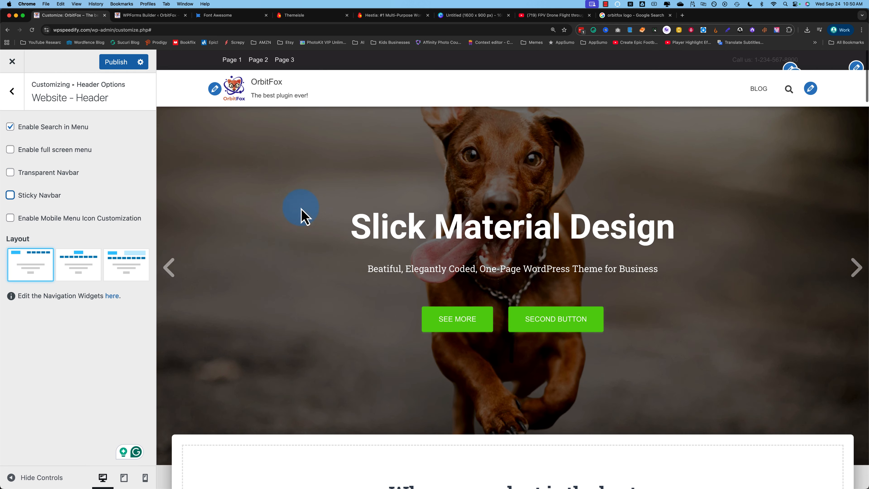
{"action": "scroll", "coordinate": [342, 236], "scroll_direction": "down", "scroll_amount": 10}
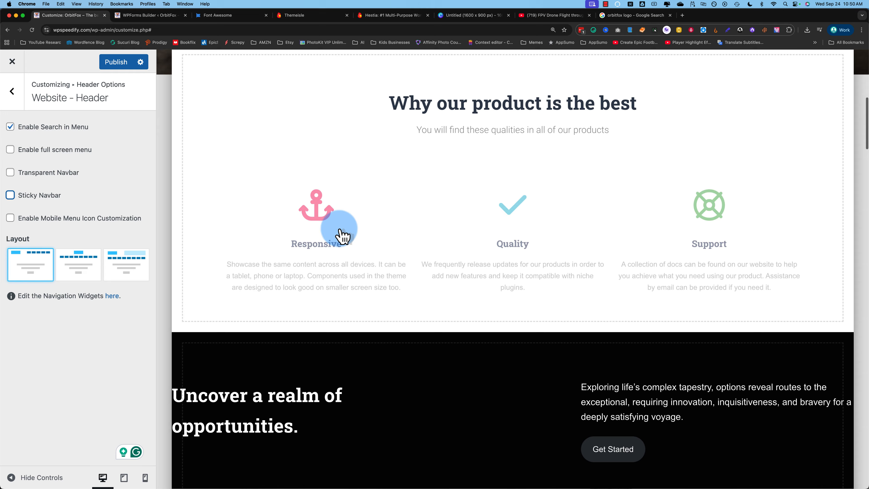
{"action": "scroll", "coordinate": [343, 236], "scroll_direction": "up", "scroll_amount": 10}
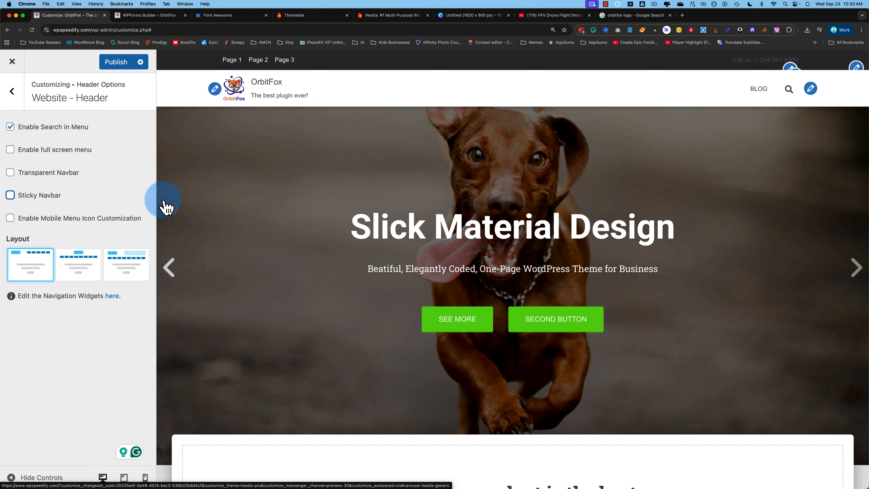
Step: Re-enable Transparent Navbar and Sticky Navbar and check the header's scrolling behaviour in the preview
{"action": "left_click", "coordinate": [11, 172]}
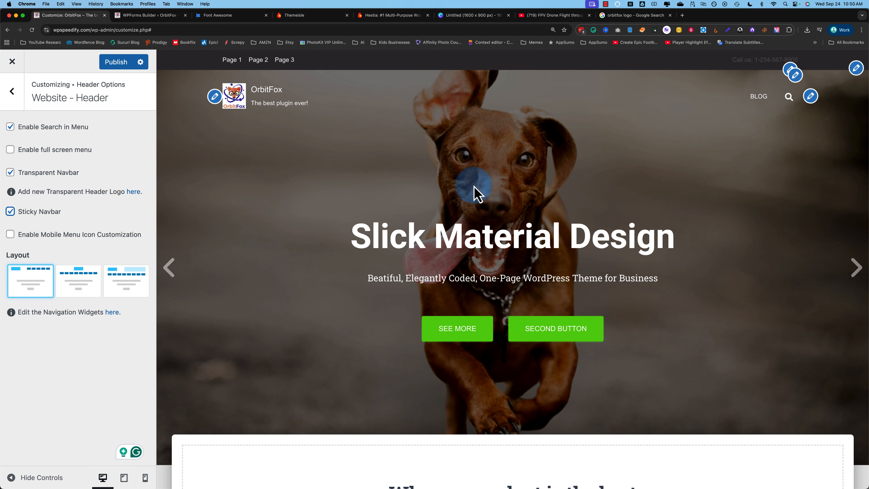
{"action": "scroll", "coordinate": [373, 229], "scroll_direction": "down", "scroll_amount": 2}
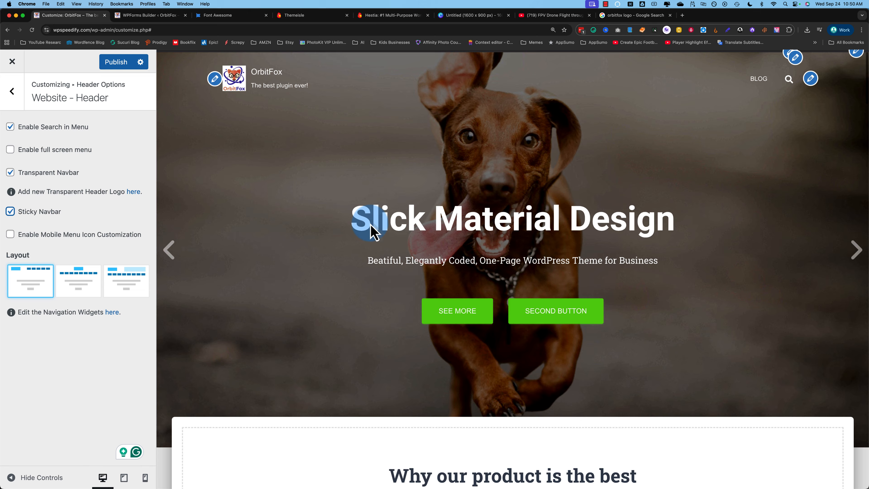
{"action": "scroll", "coordinate": [374, 233], "scroll_direction": "down", "scroll_amount": 5}
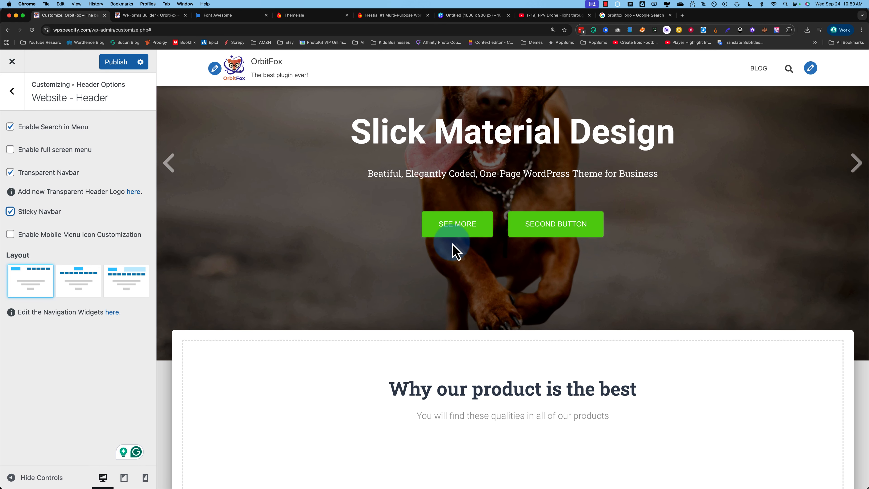
{"action": "scroll", "coordinate": [257, 233], "scroll_direction": "up", "scroll_amount": 6}
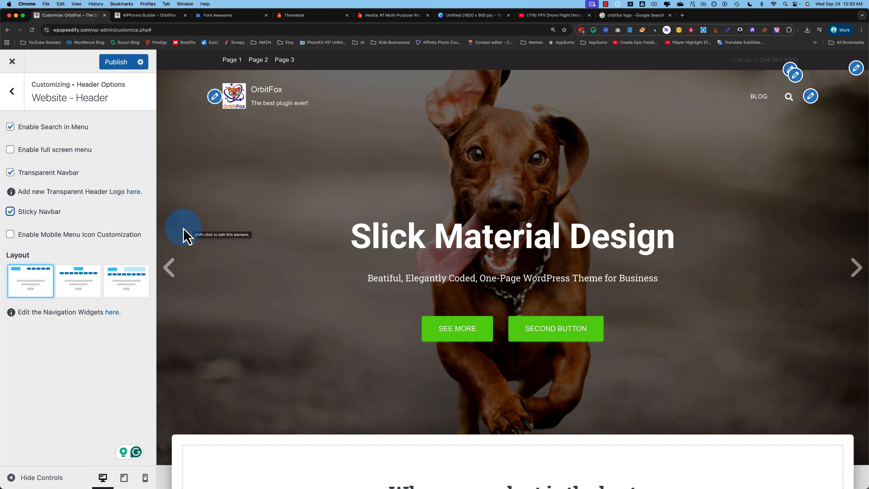
Step: Enable Mobile Menu Icon Customization and turn on the full screen menu to check the menu icon in the preview
{"action": "left_click", "coordinate": [11, 235]}
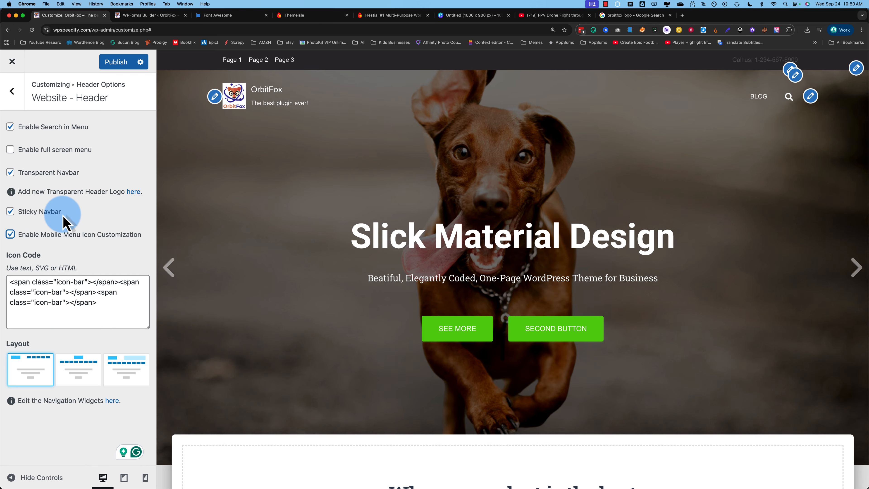
{"action": "left_click", "coordinate": [11, 149]}
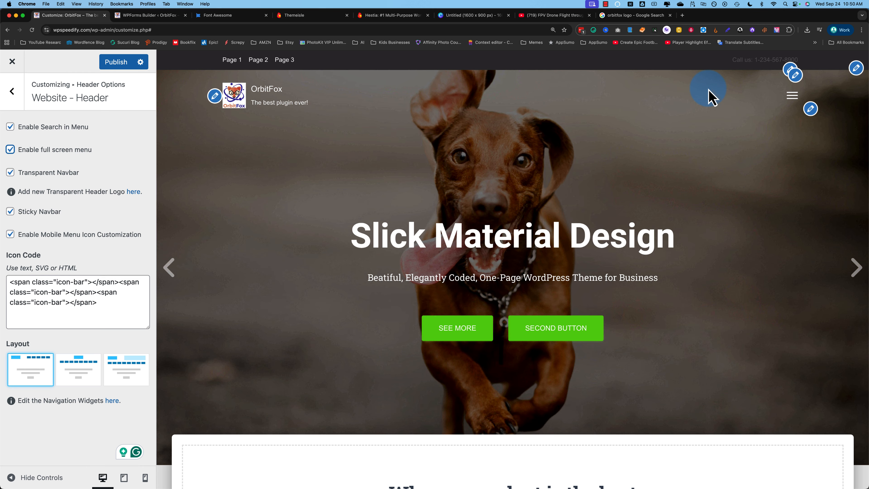
Step: Examine the default mobile menu icon code and check the menu icon in the mobile preview, then return to the desktop preview
{"action": "left_click", "coordinate": [88, 305]}
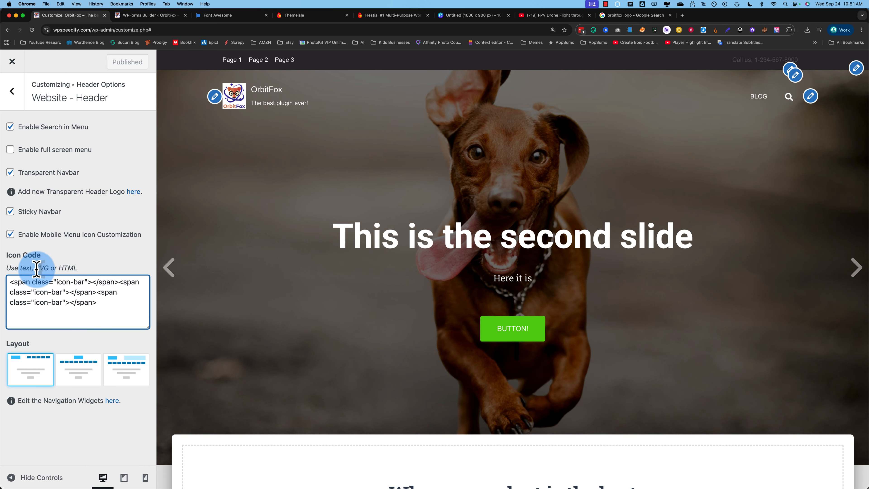
{"action": "left_click_drag", "start_coordinate": [107, 299], "coordinate": [23, 281]}
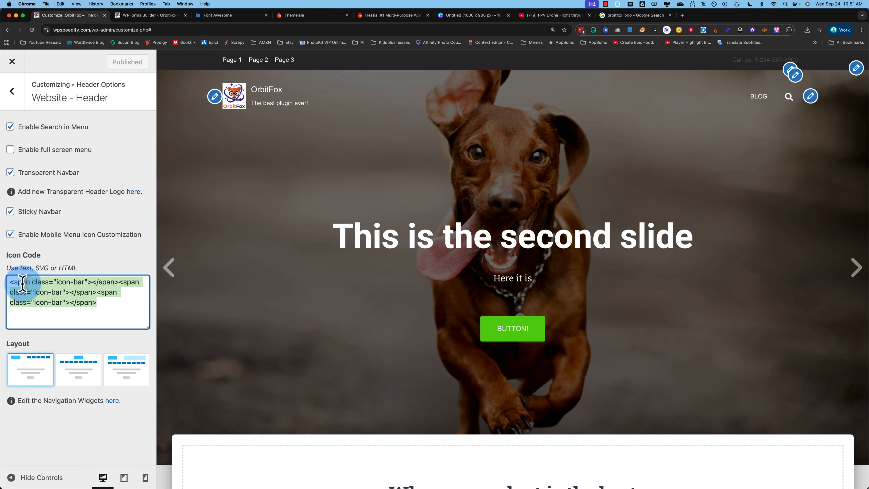
{"action": "left_click", "coordinate": [146, 478]}
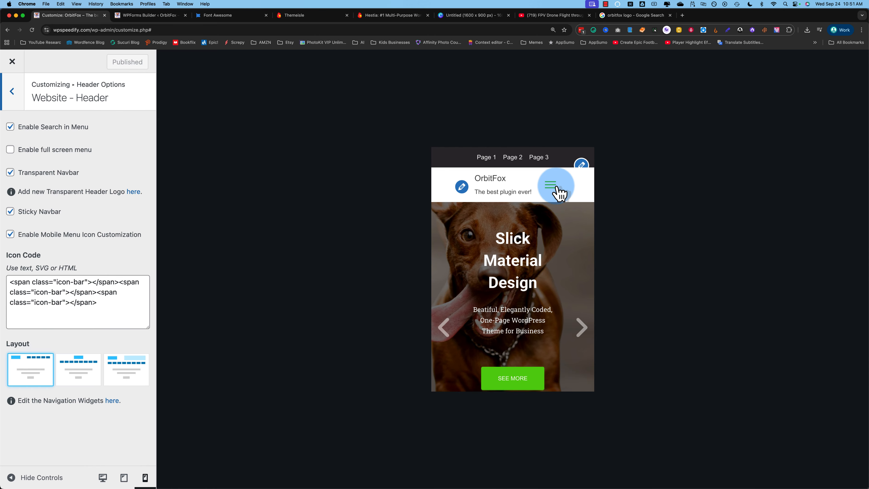
{"action": "left_click", "coordinate": [104, 476]}
Step: Try the centered-logo and widget-area header layouts in the preview, then return to the first layout
{"action": "left_click", "coordinate": [43, 379]}
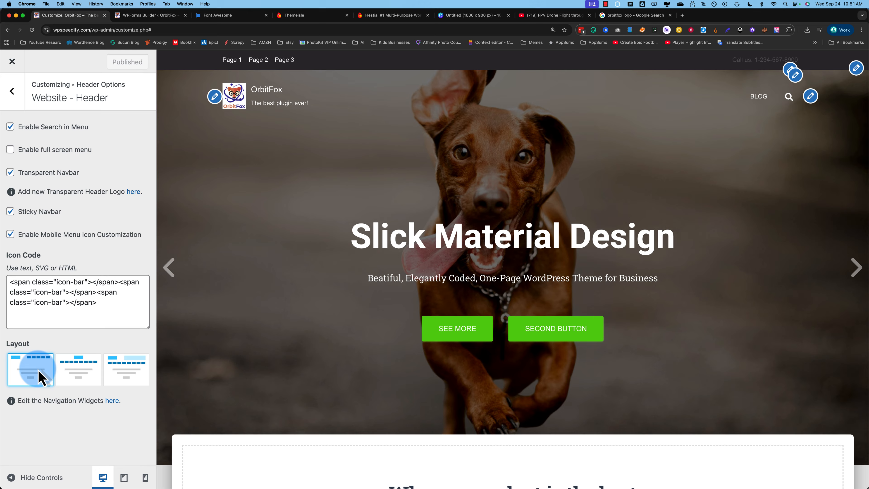
{"action": "left_click", "coordinate": [70, 377]}
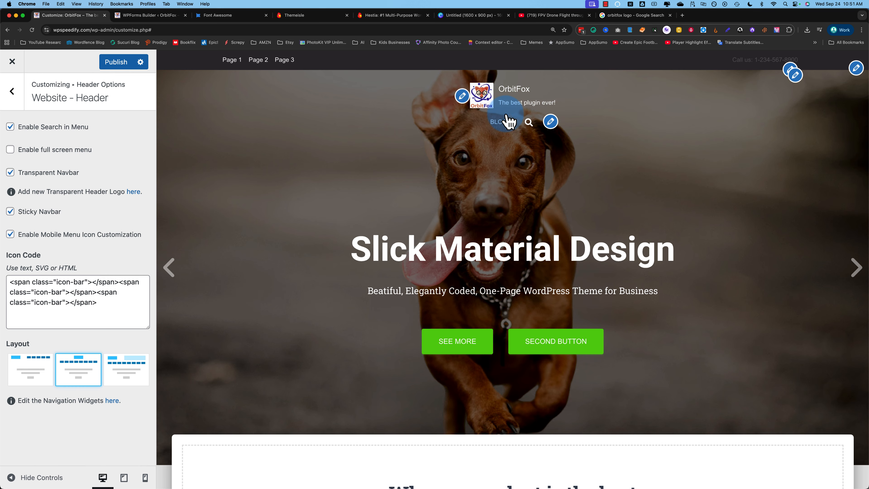
{"action": "left_click", "coordinate": [126, 369]}
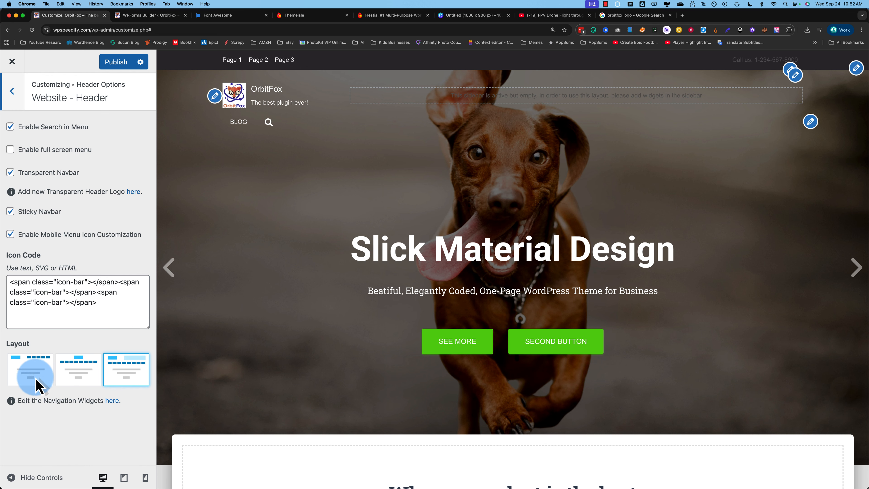
{"action": "left_click", "coordinate": [30, 377]}
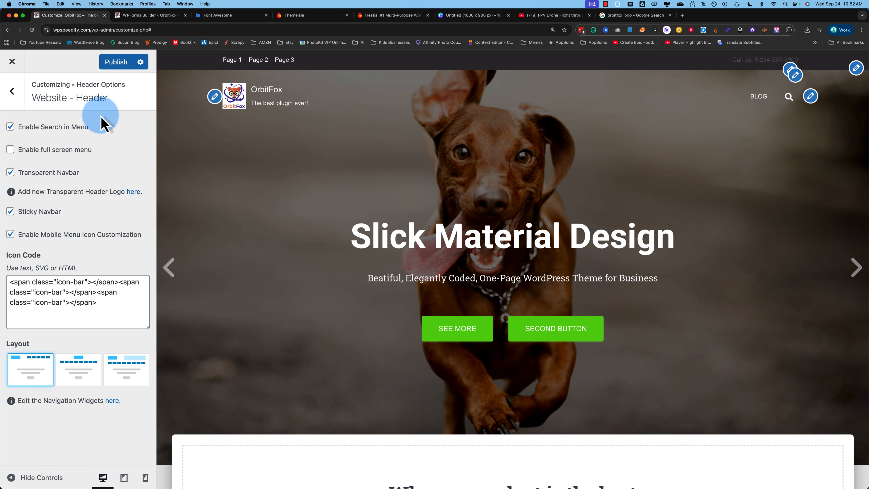
Step: Open the Posts & Pages - Header settings and load the Blog page in the preview
{"action": "left_click", "coordinate": [15, 93]}
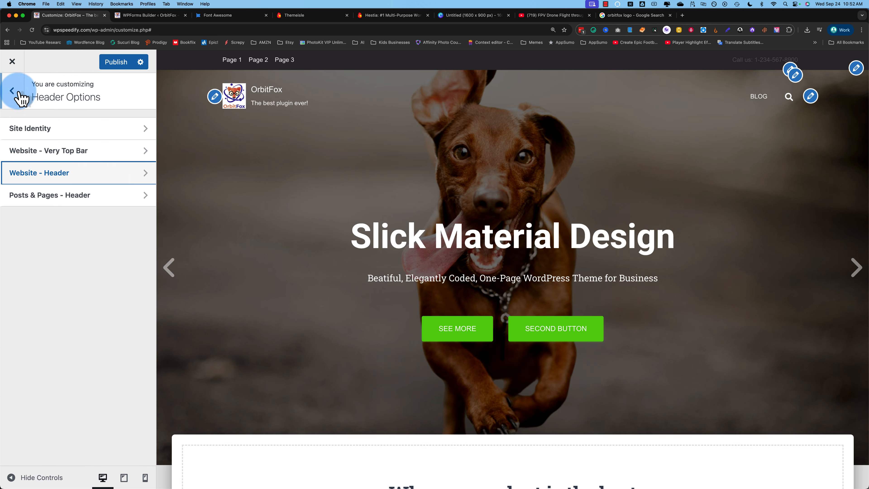
{"action": "left_click", "coordinate": [26, 196]}
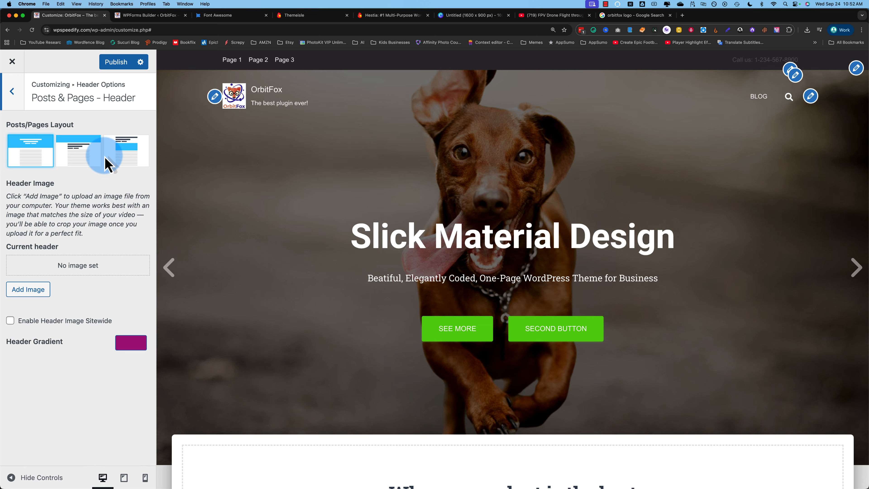
{"action": "left_click", "coordinate": [758, 98]}
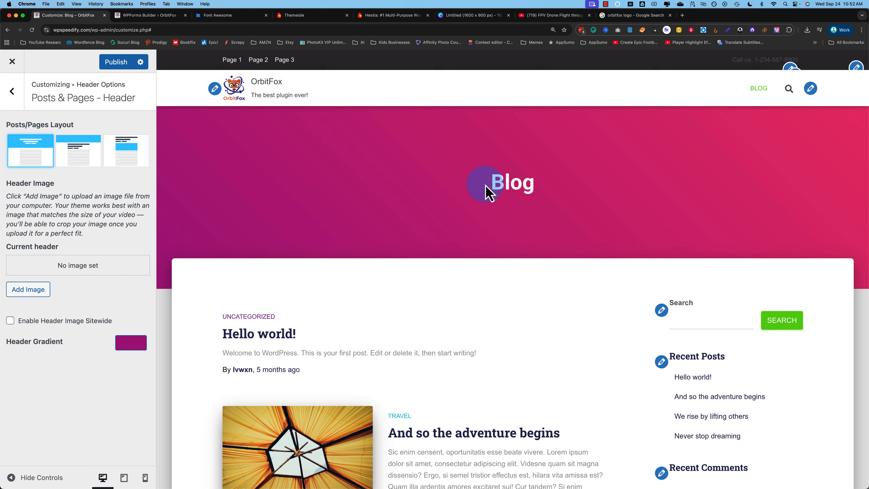
{"action": "left_click", "coordinate": [461, 185]}
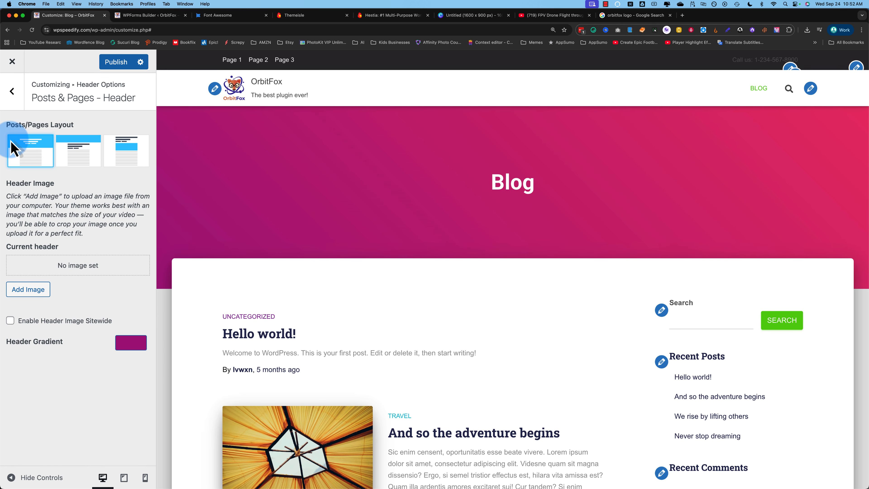
{"action": "left_click", "coordinate": [225, 153]}
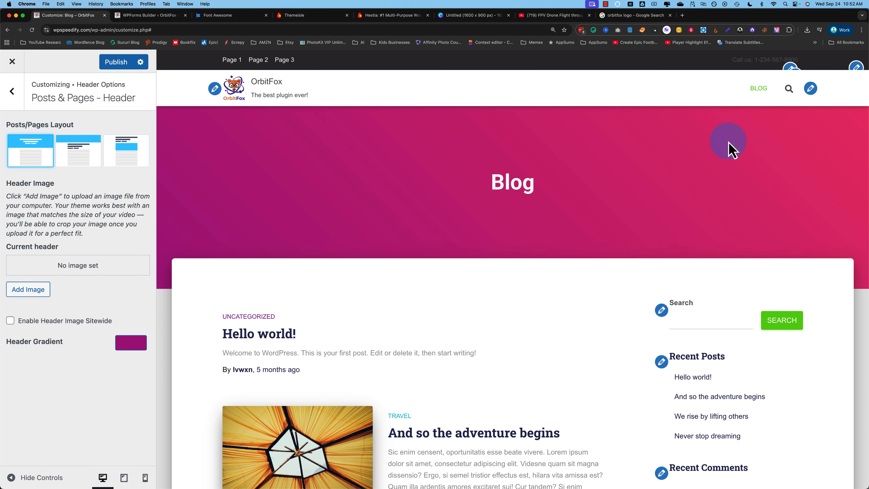
Step: Try the second and third Posts/Pages layouts, comparing where the Blog title sits in the preview
{"action": "left_click", "coordinate": [82, 155]}
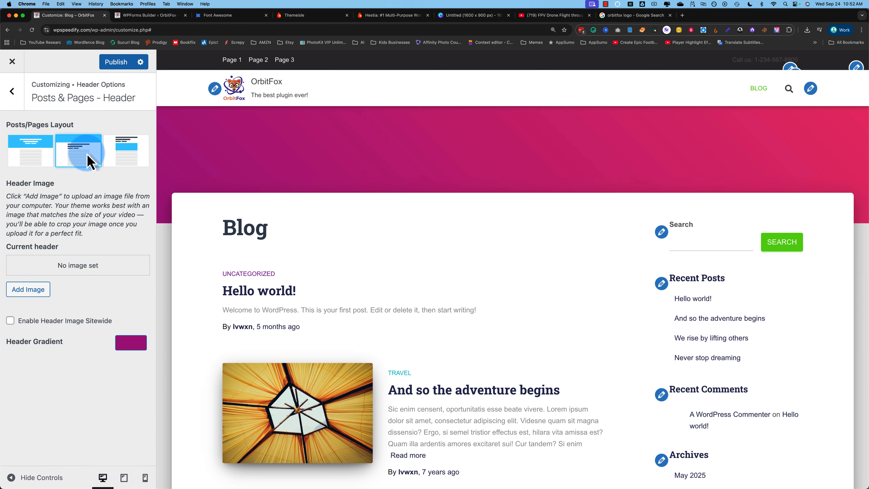
{"action": "left_click", "coordinate": [194, 151]}
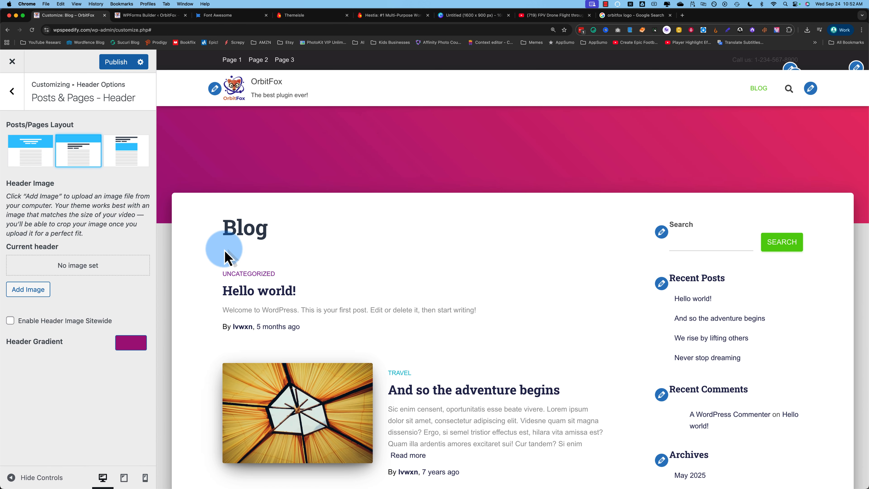
{"action": "left_click_drag", "start_coordinate": [211, 231], "coordinate": [275, 241]}
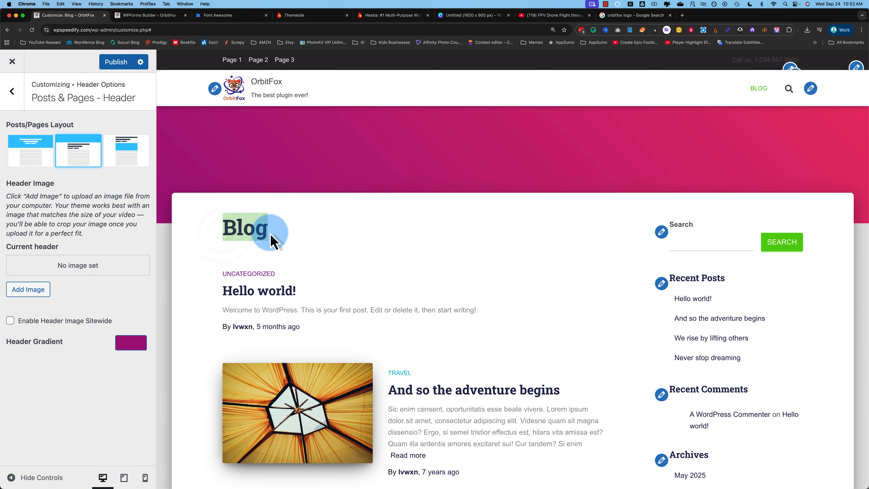
{"action": "left_click", "coordinate": [135, 163]}
{"action": "left_click", "coordinate": [223, 163]}
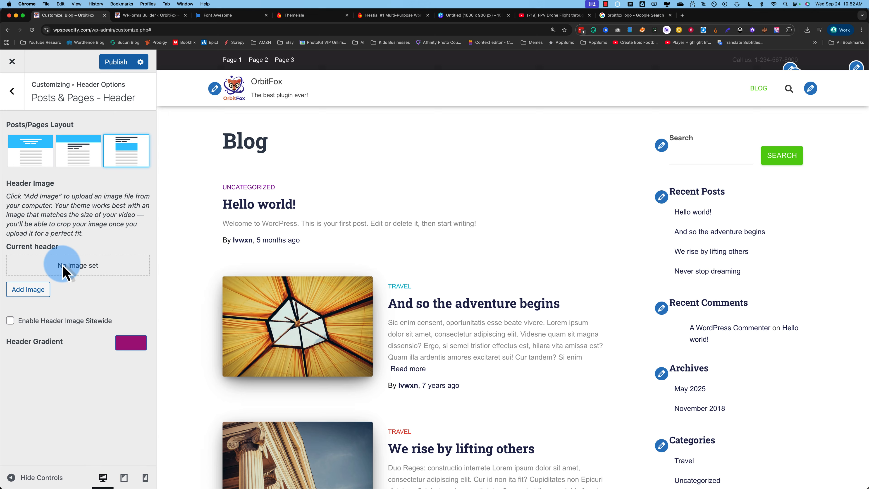
Step: Add the pink purse image on the green background as the header image, cropped lower to show the whole purse
{"action": "left_click", "coordinate": [41, 291]}
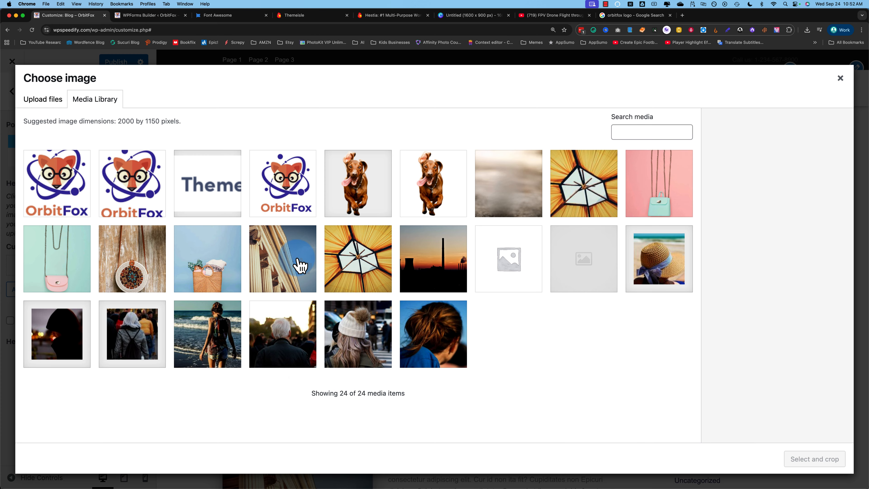
{"action": "left_click", "coordinate": [189, 272]}
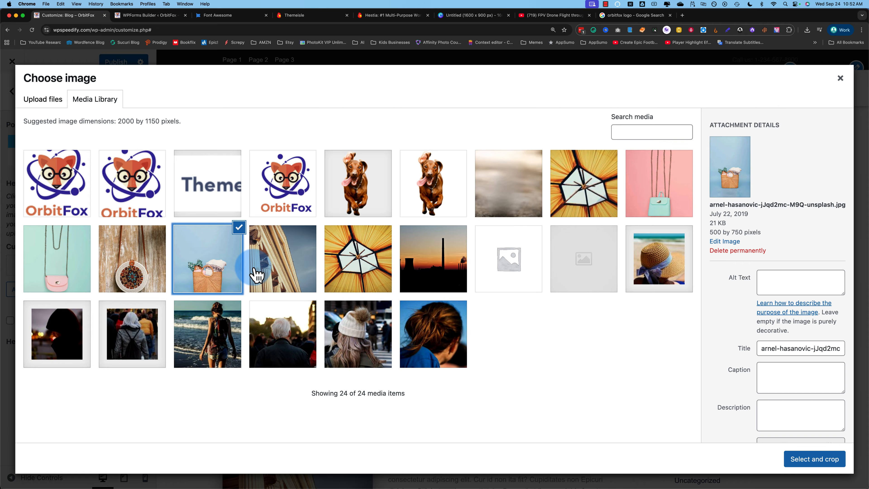
{"action": "left_click", "coordinate": [57, 259]}
{"action": "left_click", "coordinate": [814, 459]}
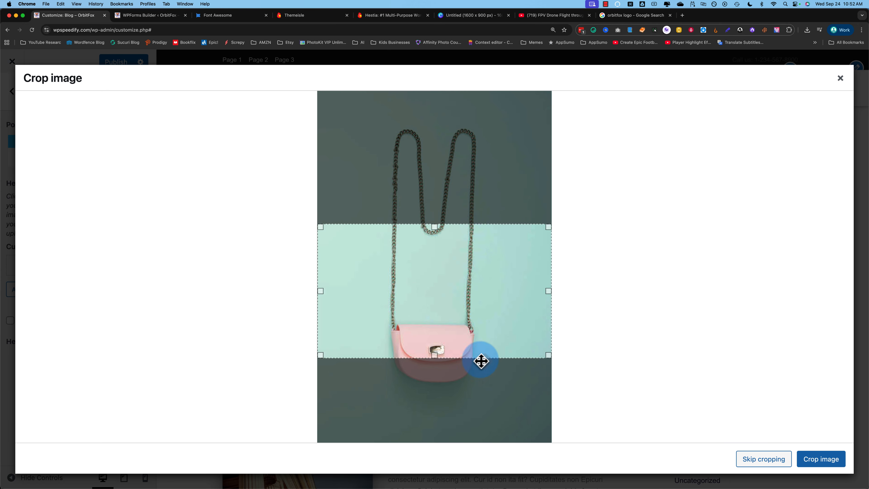
{"action": "left_click_drag", "start_coordinate": [481, 361], "coordinate": [486, 404]}
{"action": "left_click", "coordinate": [814, 459]}
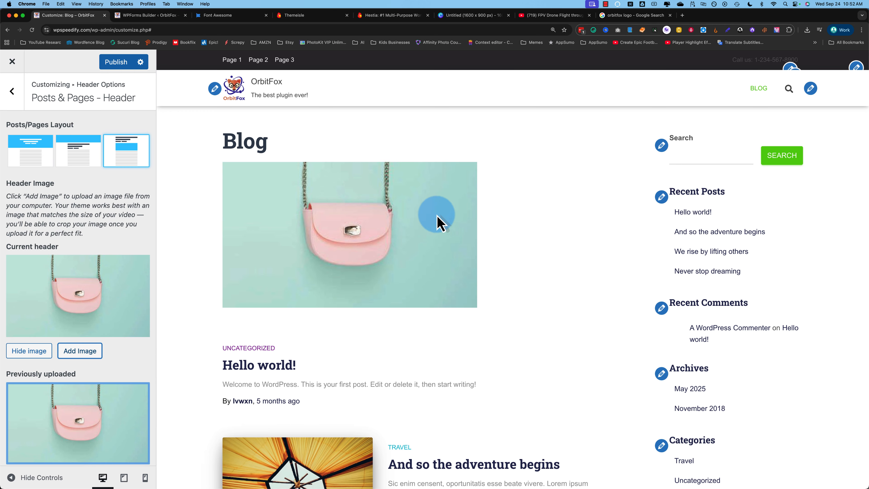
Step: Review the header image on the Blog page, compare it in the second layout, and set Posts/Pages Layout to the first option
{"action": "scroll", "coordinate": [301, 256], "scroll_direction": "down", "scroll_amount": 2}
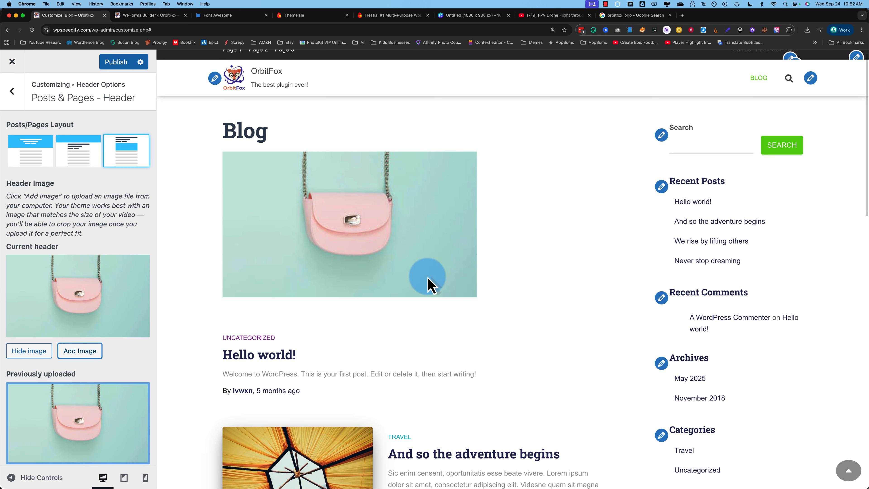
{"action": "scroll", "coordinate": [349, 286], "scroll_direction": "down", "scroll_amount": 3}
{"action": "scroll", "coordinate": [342, 308], "scroll_direction": "down", "scroll_amount": 8}
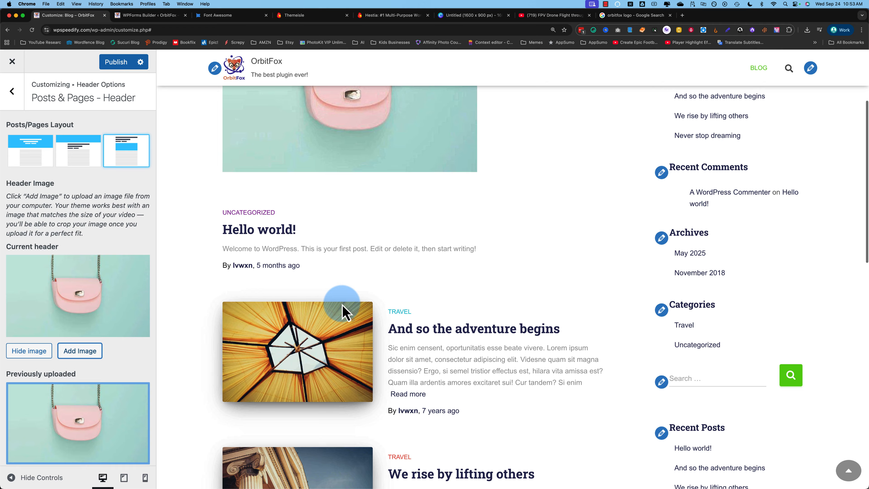
{"action": "scroll", "coordinate": [444, 328], "scroll_direction": "up", "scroll_amount": 8}
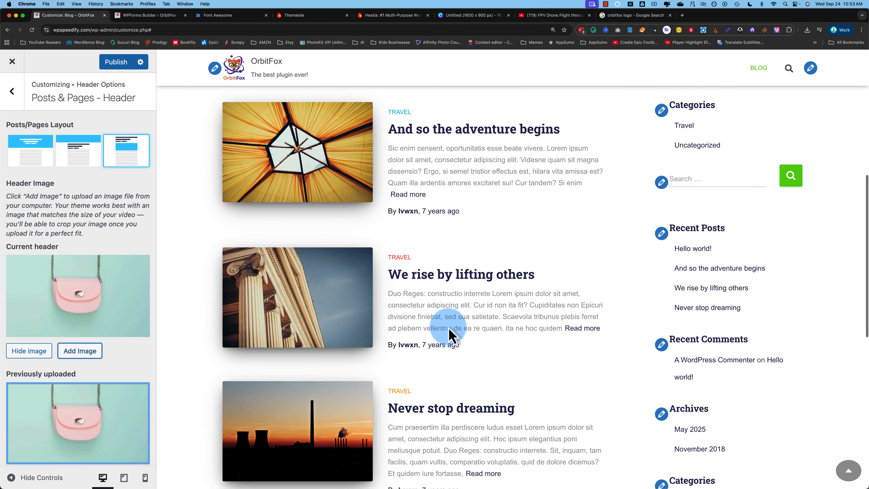
{"action": "scroll", "coordinate": [324, 242], "scroll_direction": "up", "scroll_amount": 3}
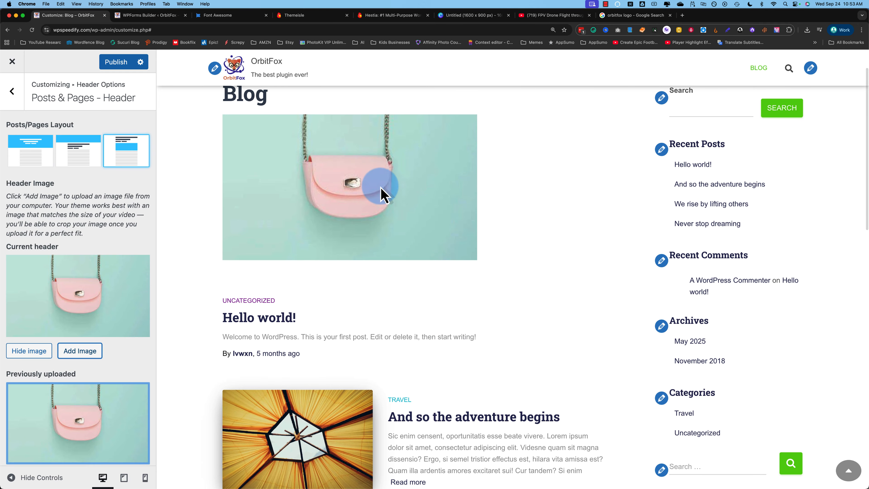
{"action": "scroll", "coordinate": [303, 239], "scroll_direction": "up", "scroll_amount": 2}
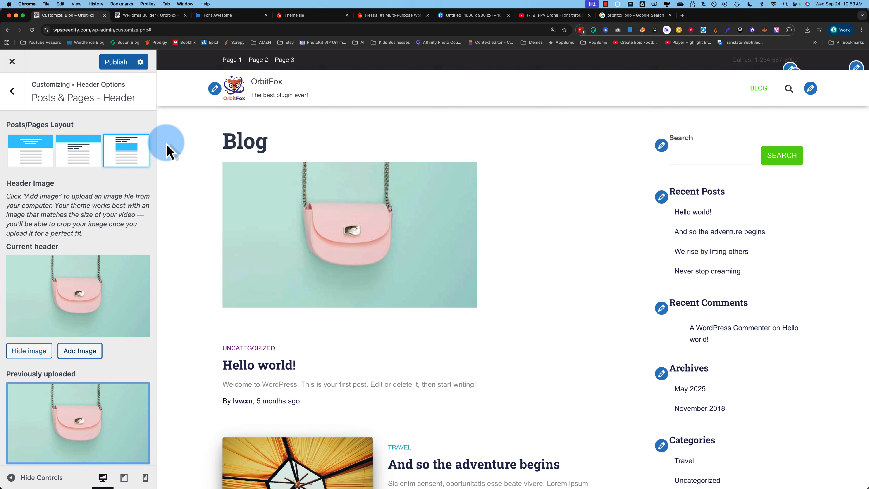
{"action": "left_click", "coordinate": [83, 158]}
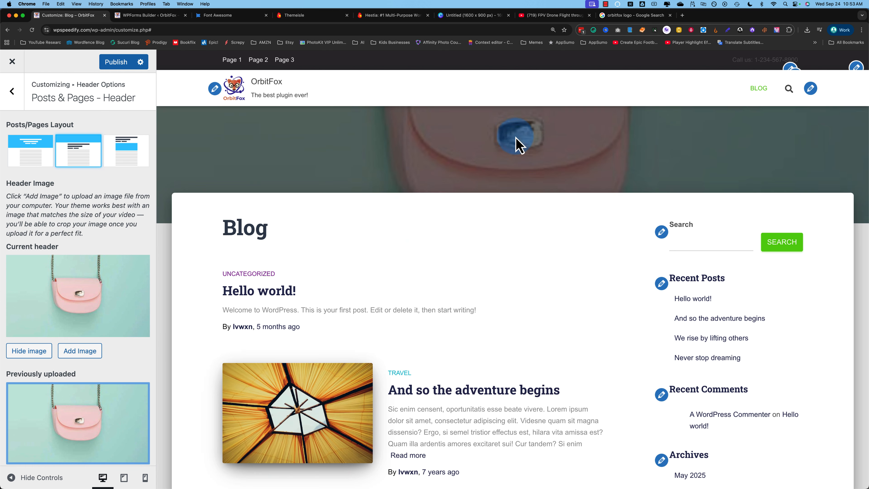
{"action": "left_click", "coordinate": [52, 158]}
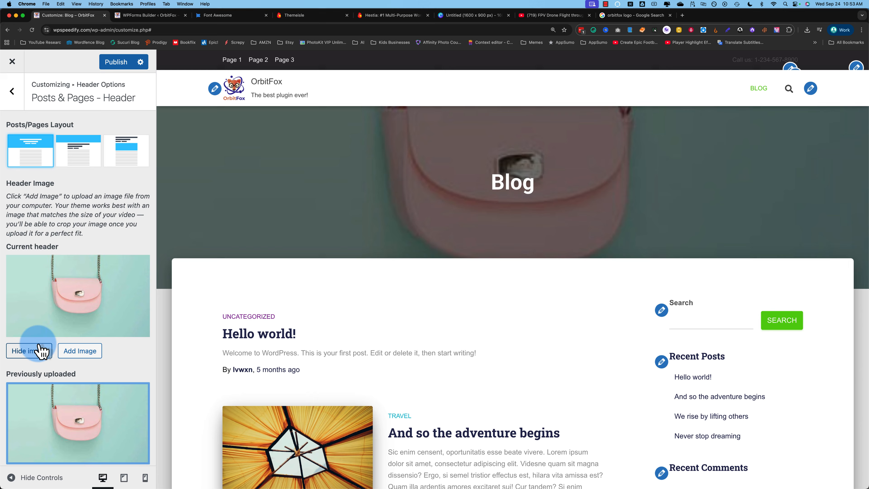
{"action": "mouse_move", "coordinate": [116, 405]}
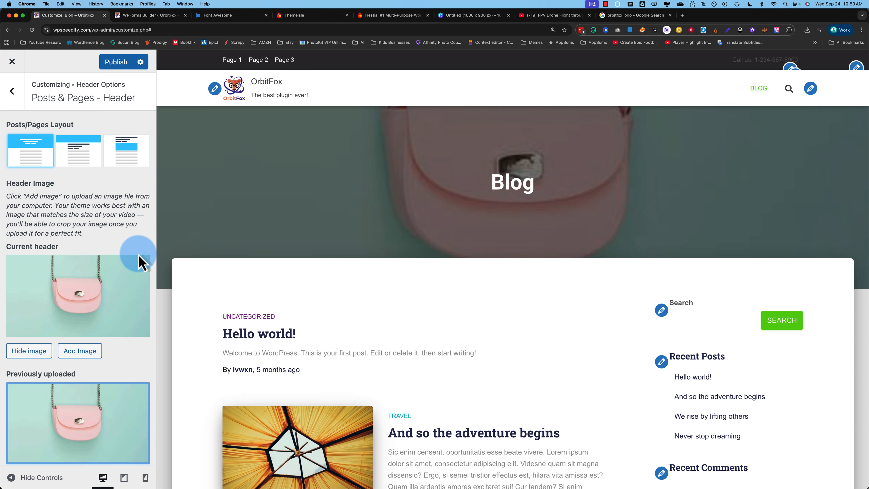
Step: Return the preview to the home page, open Footer Options, and bring the page's footer into view
{"action": "left_click", "coordinate": [262, 82]}
{"action": "left_click", "coordinate": [12, 91]}
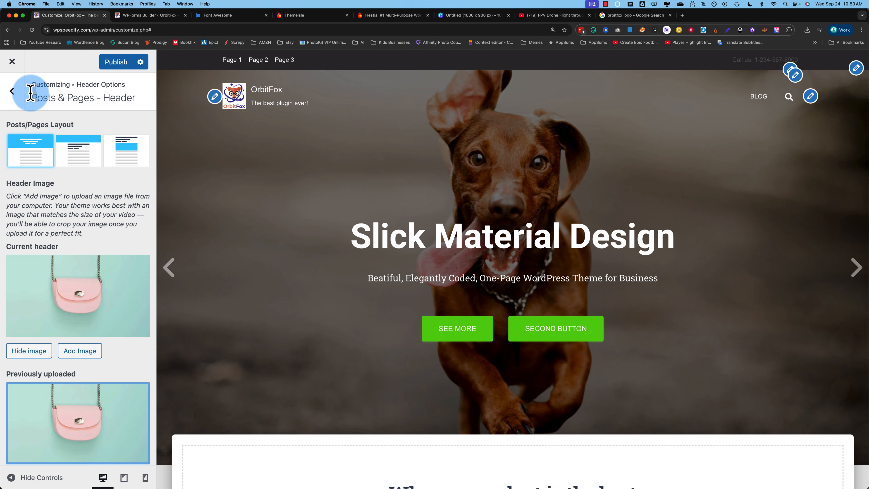
{"action": "left_click", "coordinate": [41, 236]}
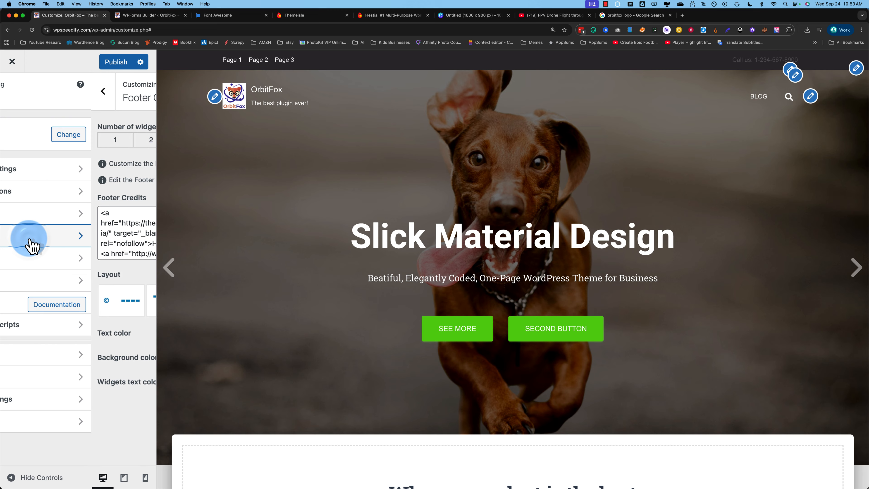
{"action": "scroll", "coordinate": [206, 293], "scroll_direction": "down", "scroll_amount": 5}
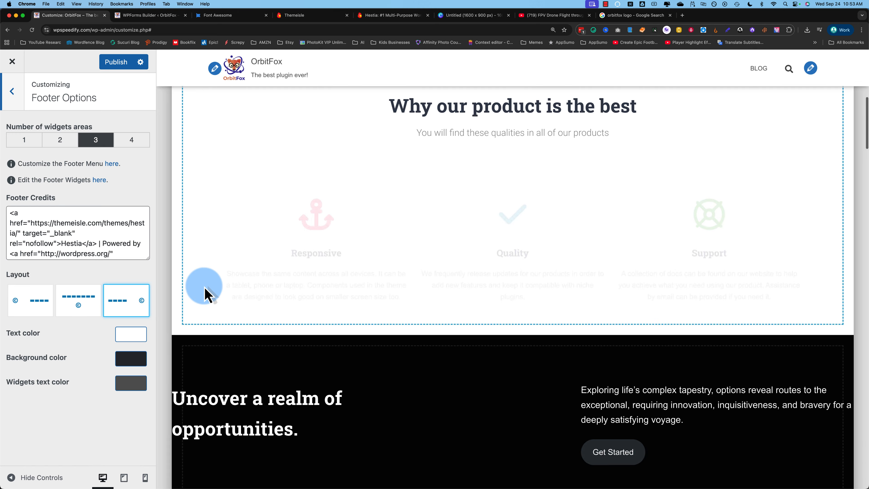
{"action": "scroll", "coordinate": [808, 299], "scroll_direction": "down", "scroll_amount": 4}
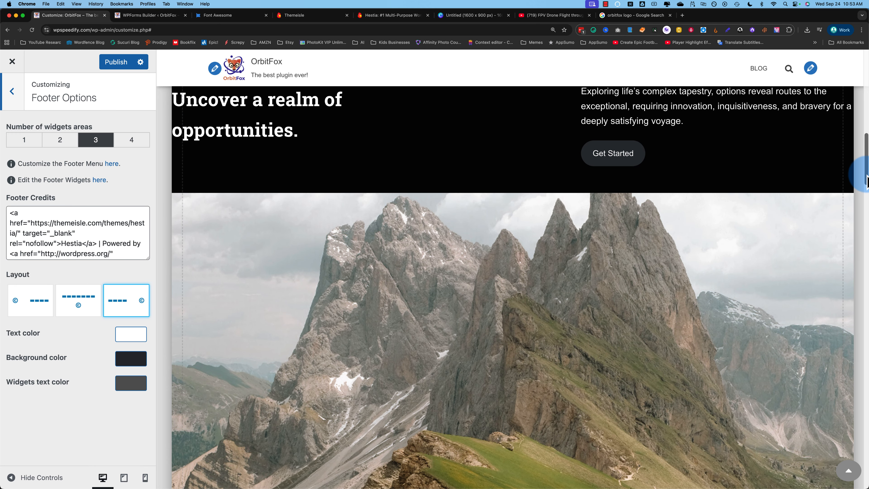
{"action": "left_click_drag", "start_coordinate": [863, 156], "coordinate": [854, 488]}
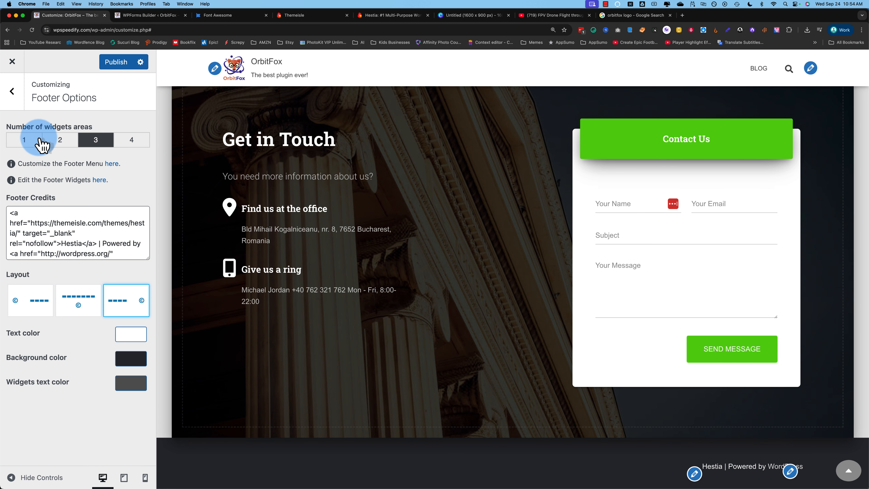
Step: Try four and two footer widget areas, then set the number back to 3
{"action": "left_click", "coordinate": [139, 144]}
{"action": "left_click", "coordinate": [58, 143]}
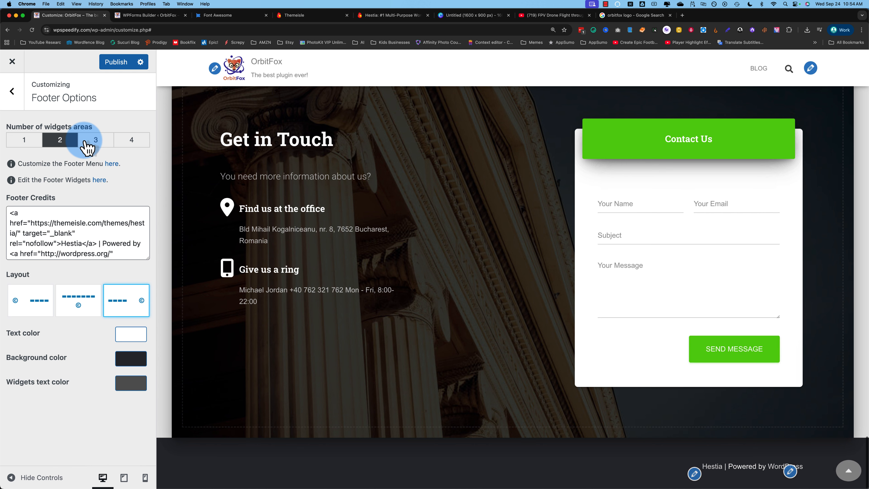
{"action": "left_click", "coordinate": [94, 143]}
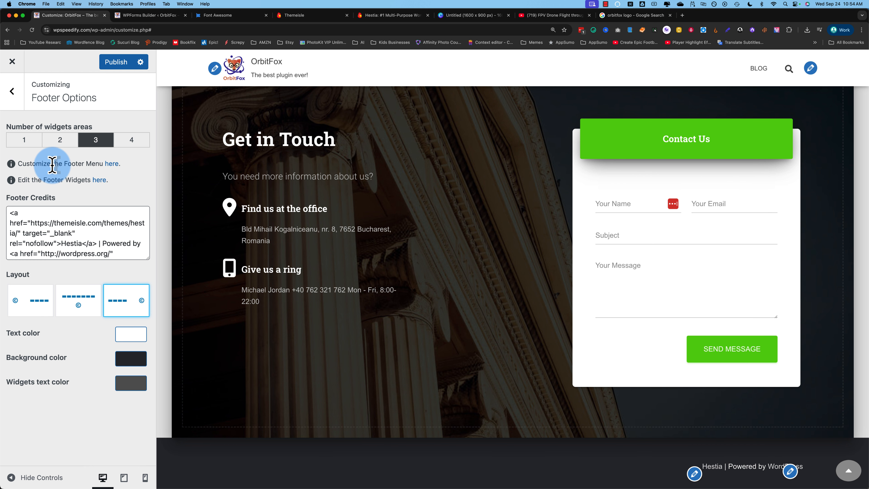
Step: Open the Footer menu for editing from Footer Options and add a custom link "Footer Link 1" with URL #
{"action": "left_click", "coordinate": [119, 164]}
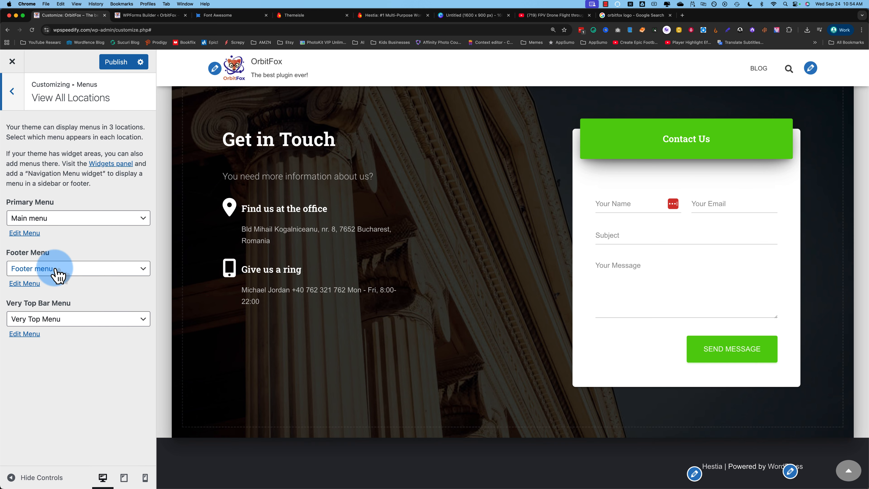
{"action": "left_click", "coordinate": [24, 283]}
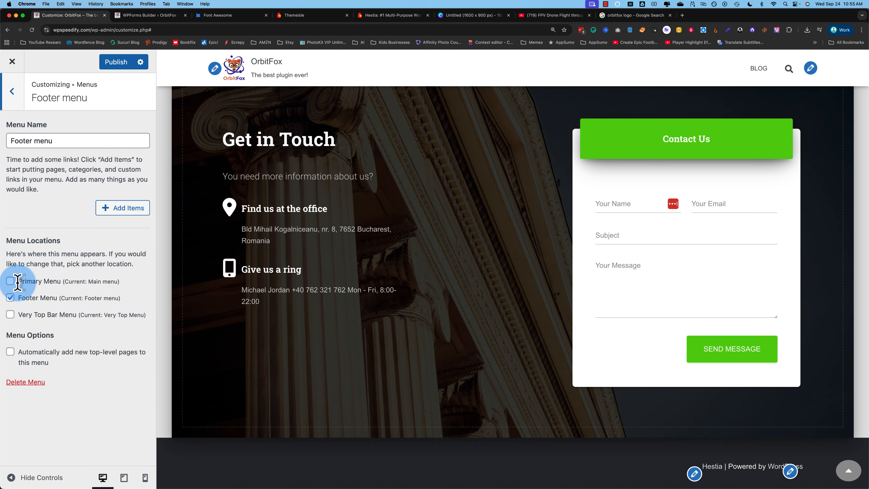
{"action": "left_click", "coordinate": [126, 208]}
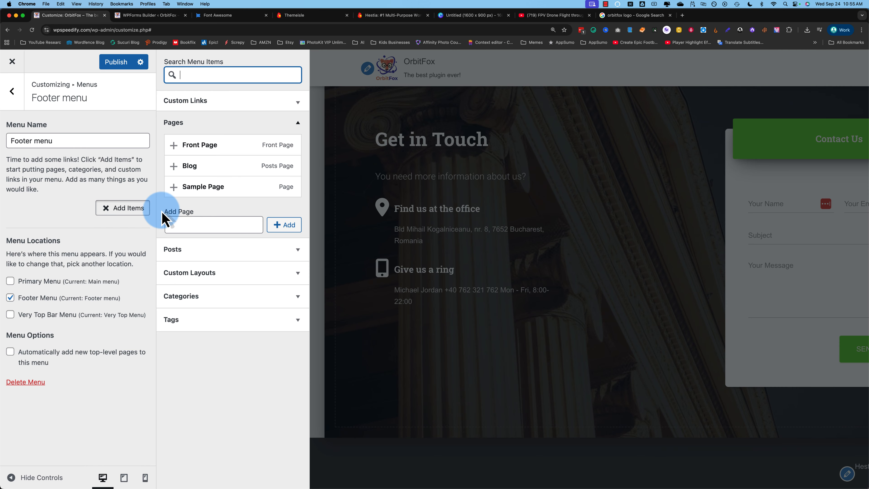
{"action": "left_click", "coordinate": [236, 103]}
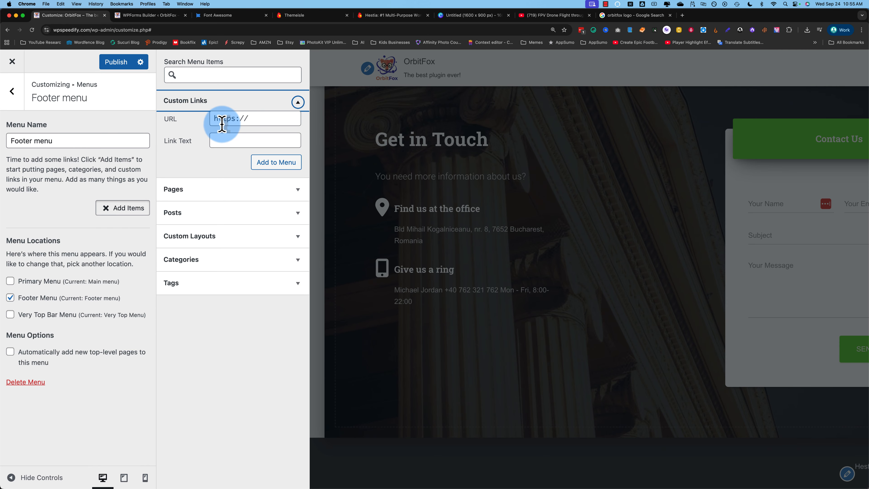
{"action": "type", "text": "#"}
{"action": "left_click", "coordinate": [243, 141]}
{"action": "type", "text": "Footer Link 2"}
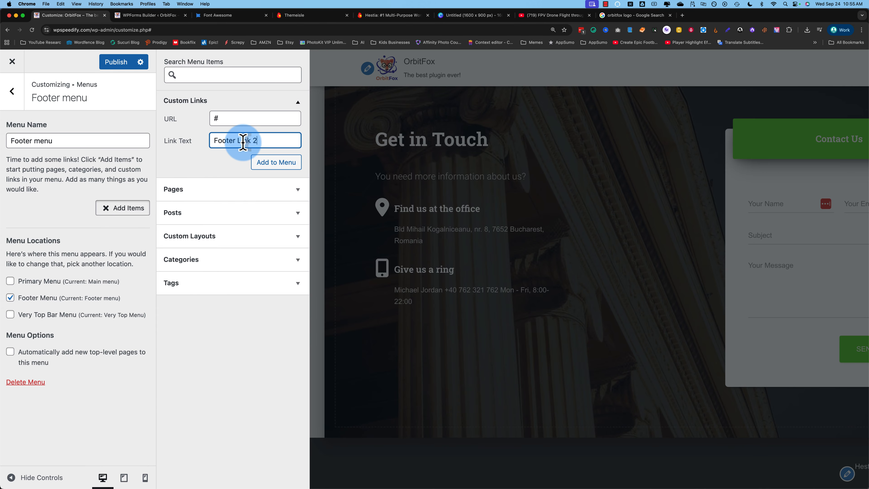
{"action": "key", "text": "Return"}
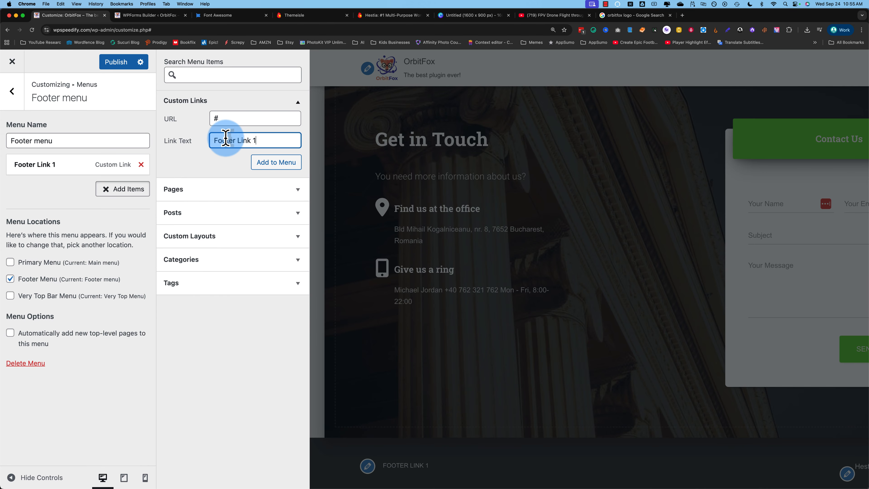
Step: Add custom links "Footer Link 2" and "Footer Link 3" with URL # to the Footer menu, and return to Footer Options
{"action": "key", "text": "BackSpace"}
{"action": "type", "text": "2"}
{"action": "left_click", "coordinate": [265, 164]}
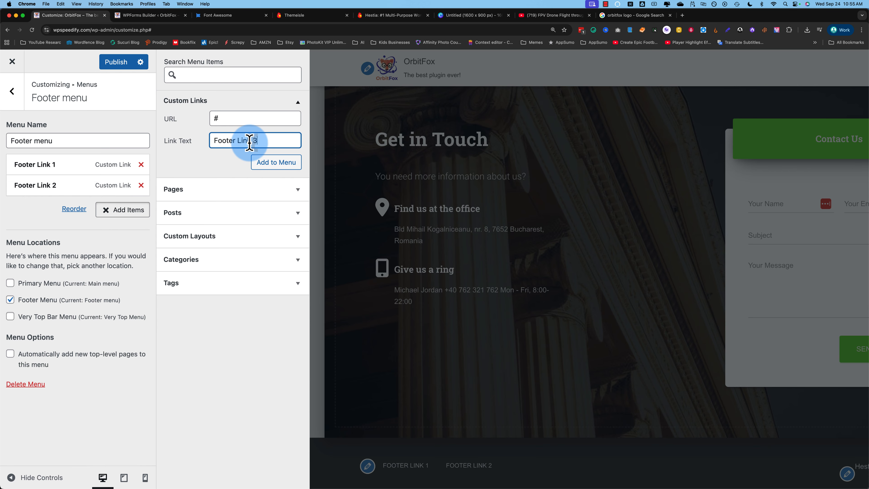
{"action": "left_click", "coordinate": [263, 163]}
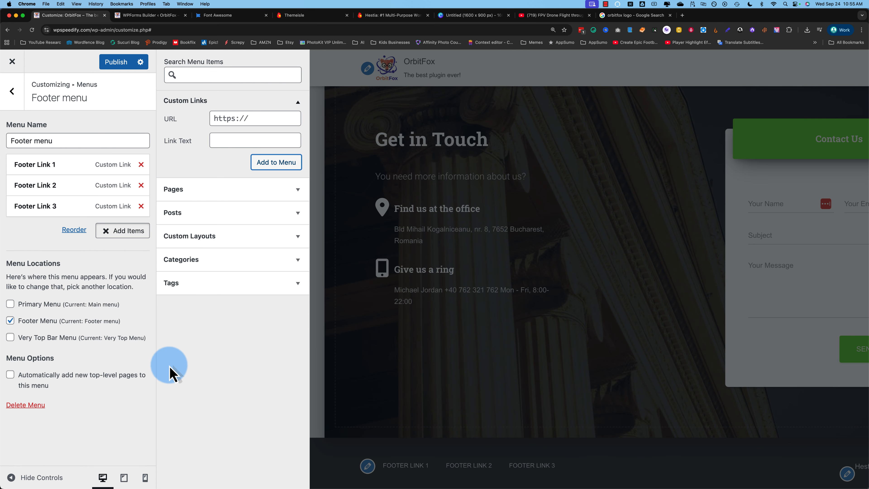
{"action": "left_click", "coordinate": [12, 91]}
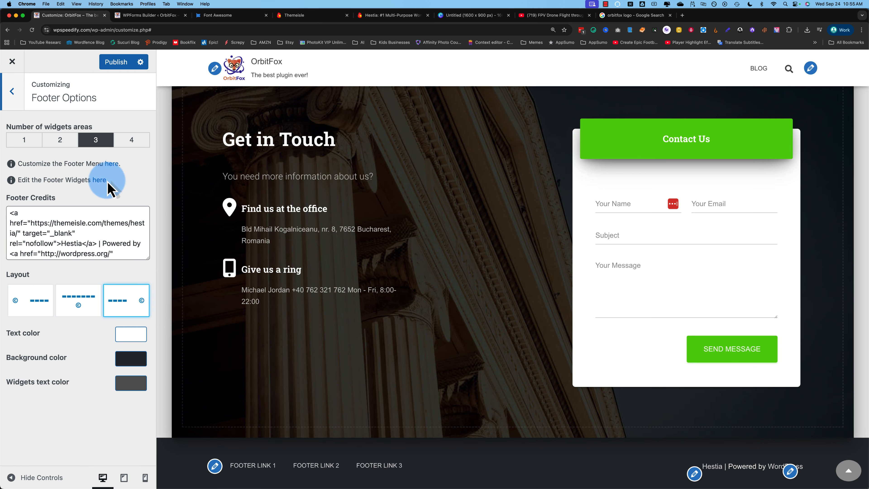
Step: Open the footer widgets and add the Otter Maps block to the Footer One widget area
{"action": "left_click", "coordinate": [99, 181]}
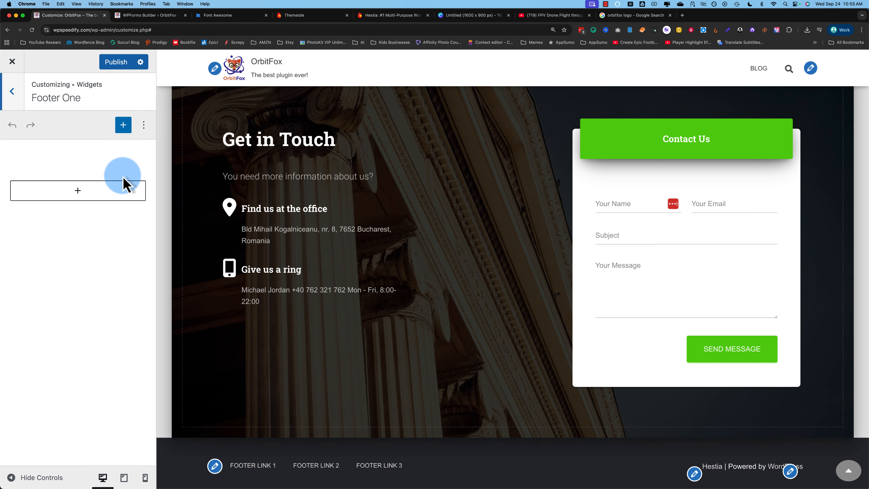
{"action": "left_click", "coordinate": [124, 126]}
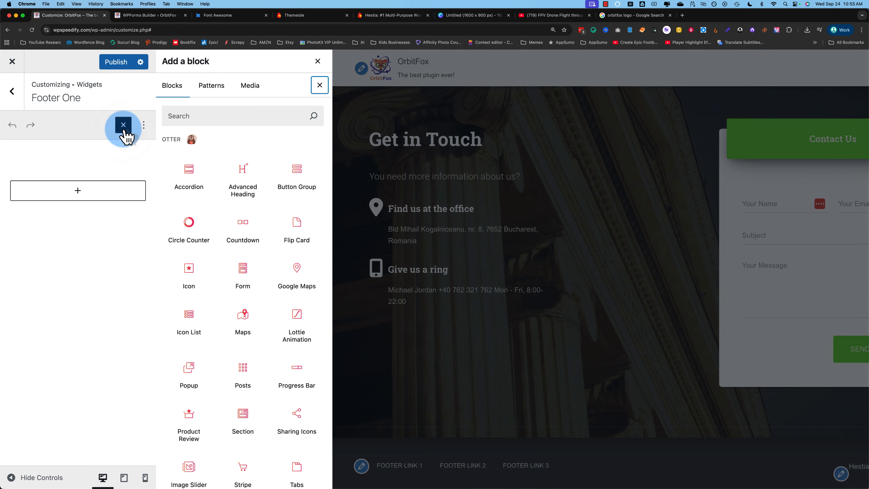
{"action": "mouse_move", "coordinate": [228, 186]}
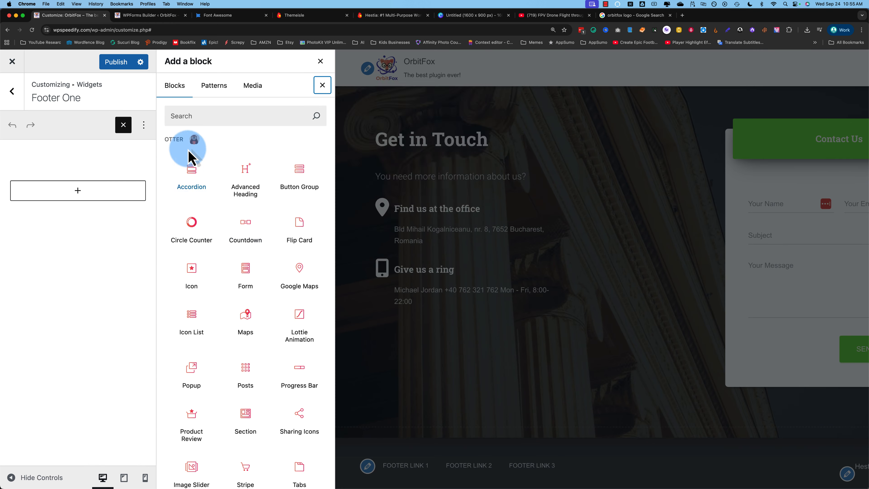
{"action": "left_click", "coordinate": [256, 330]}
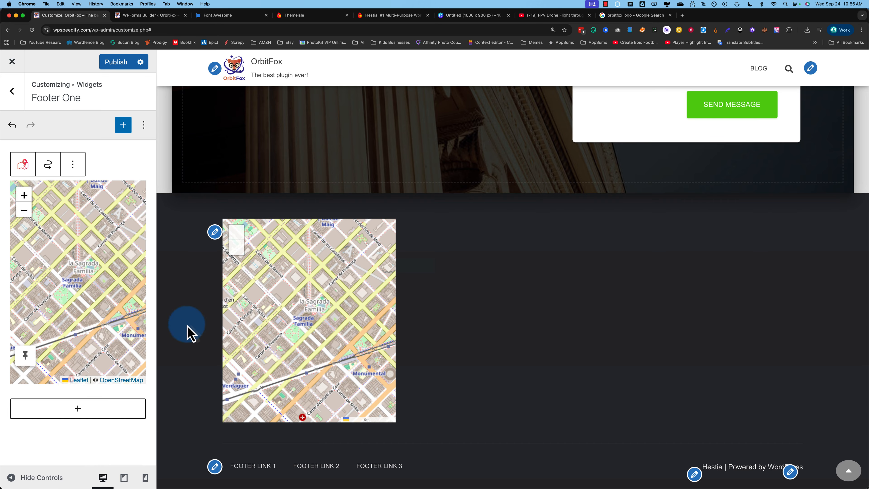
Step: Return to Footer Options, set the number of widget areas to 1, and bring the footer map into view
{"action": "left_click", "coordinate": [11, 94]}
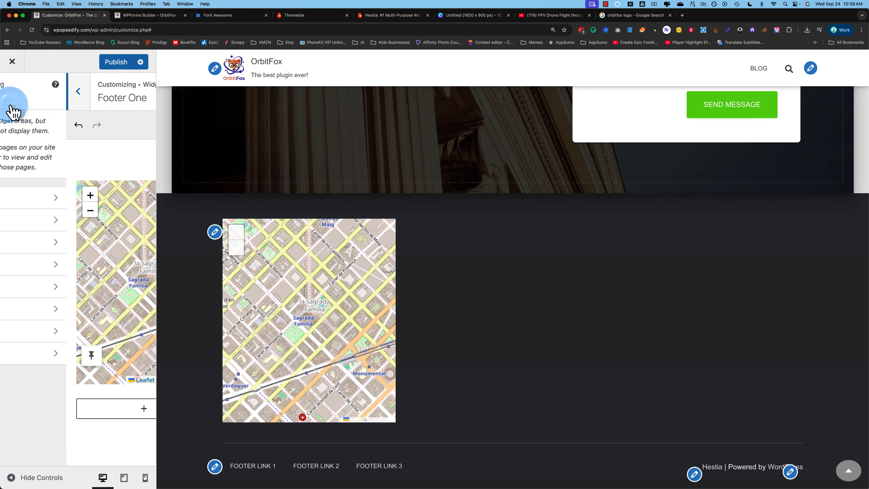
{"action": "left_click", "coordinate": [10, 99]}
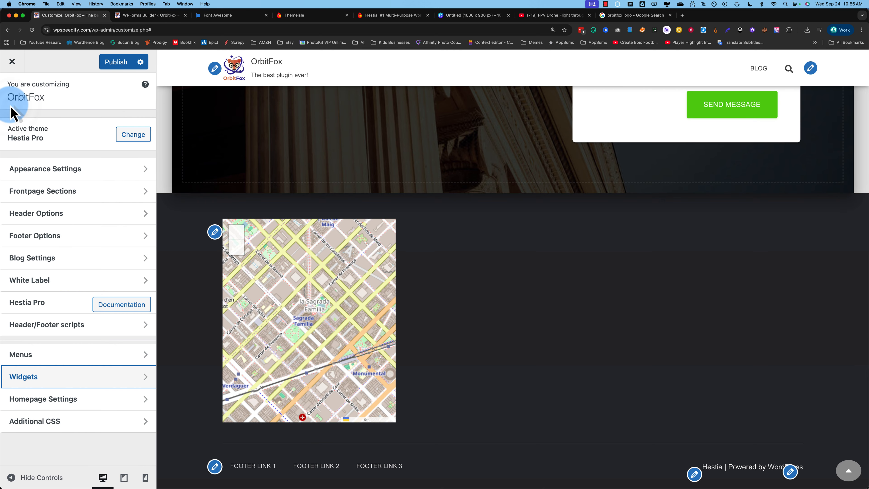
{"action": "left_click", "coordinate": [47, 236]}
{"action": "left_click", "coordinate": [34, 143]}
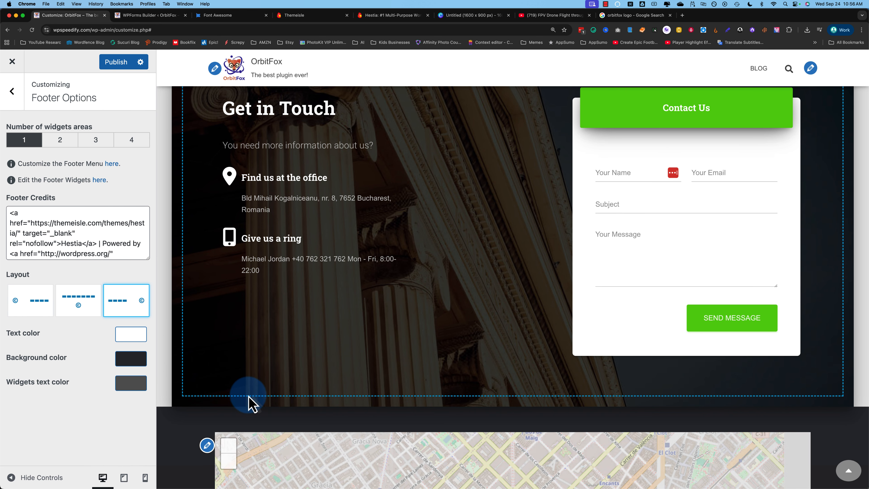
{"action": "scroll", "coordinate": [224, 414], "scroll_direction": "down", "scroll_amount": 5}
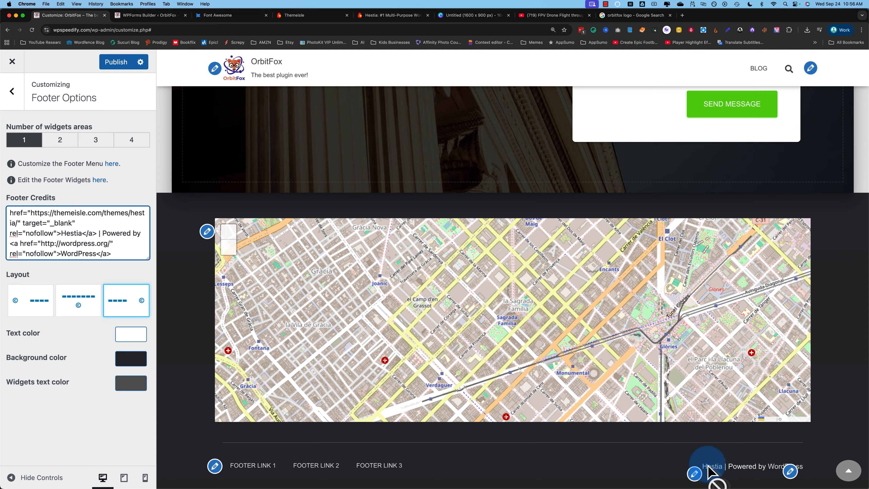
Step: Examine the Footer Credits markup, including the opening and closing link tags and the Themeisle and WordPress URLs
{"action": "scroll", "coordinate": [44, 234], "scroll_direction": "up", "scroll_amount": 1}
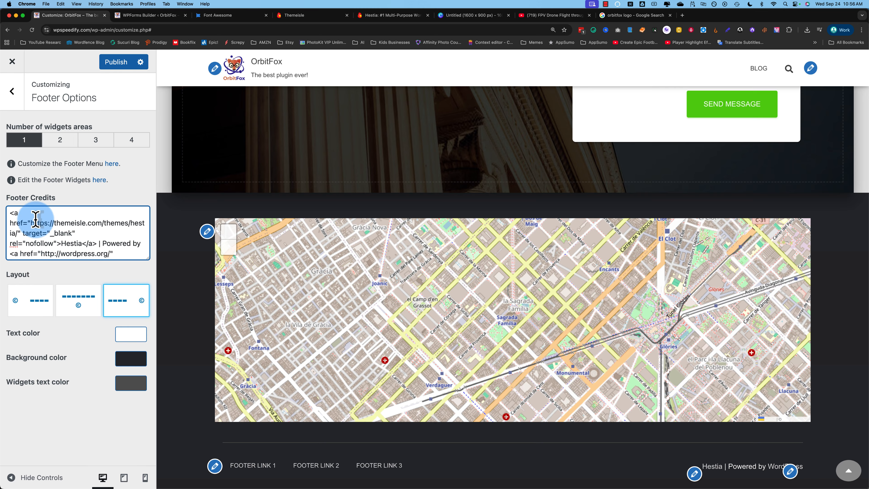
{"action": "left_click_drag", "start_coordinate": [26, 221], "coordinate": [59, 243]}
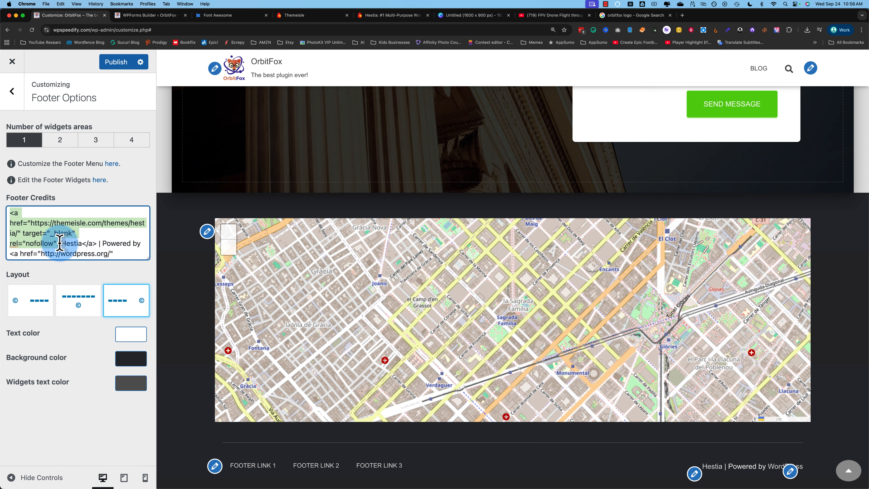
{"action": "left_click", "coordinate": [61, 244]}
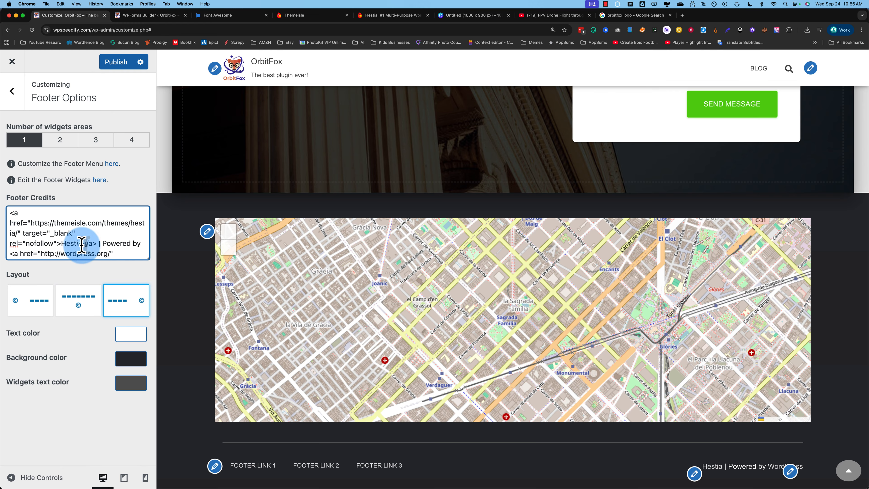
{"action": "left_click_drag", "start_coordinate": [82, 246], "coordinate": [98, 246]}
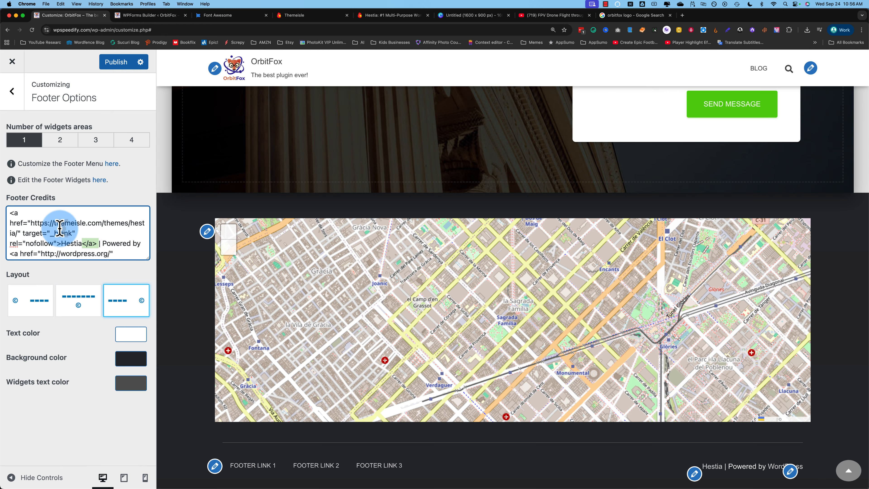
{"action": "left_click_drag", "start_coordinate": [28, 223], "coordinate": [21, 234]}
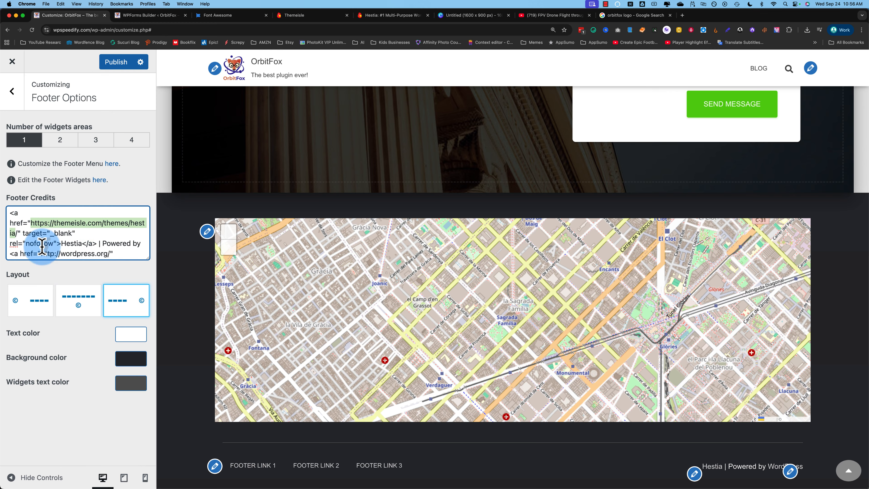
{"action": "left_click", "coordinate": [107, 233]}
{"action": "scroll", "coordinate": [101, 236], "scroll_direction": "down", "scroll_amount": 1}
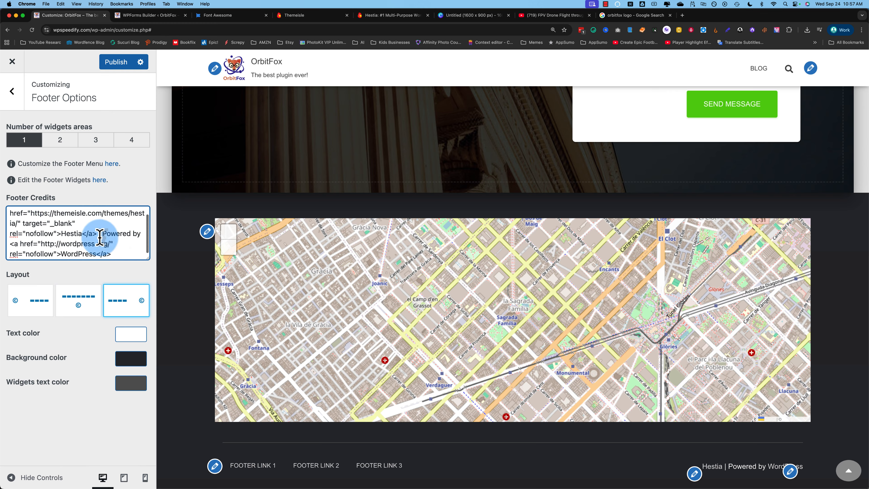
{"action": "left_click", "coordinate": [18, 243]}
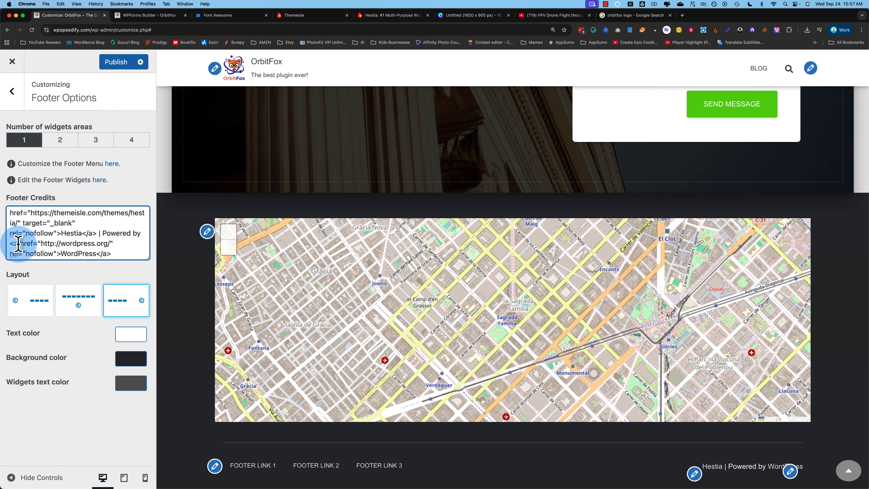
{"action": "left_click_drag", "start_coordinate": [10, 244], "coordinate": [119, 255]}
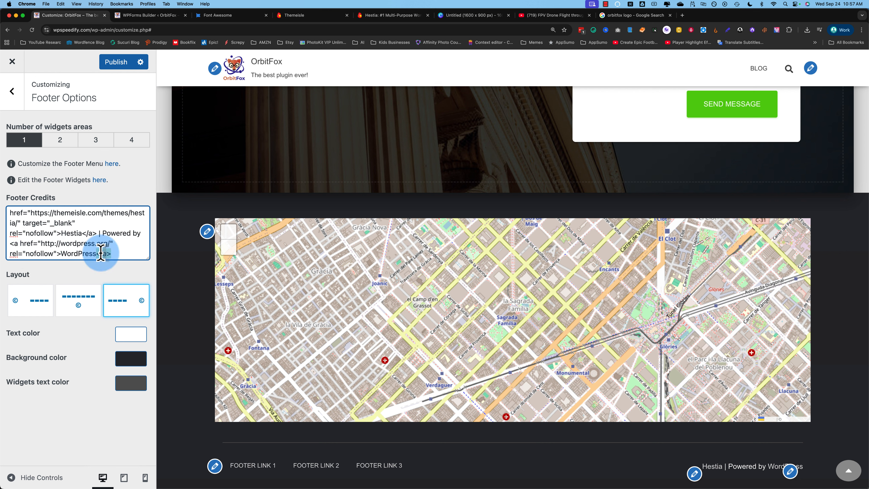
{"action": "left_click_drag", "start_coordinate": [110, 243], "coordinate": [41, 243]}
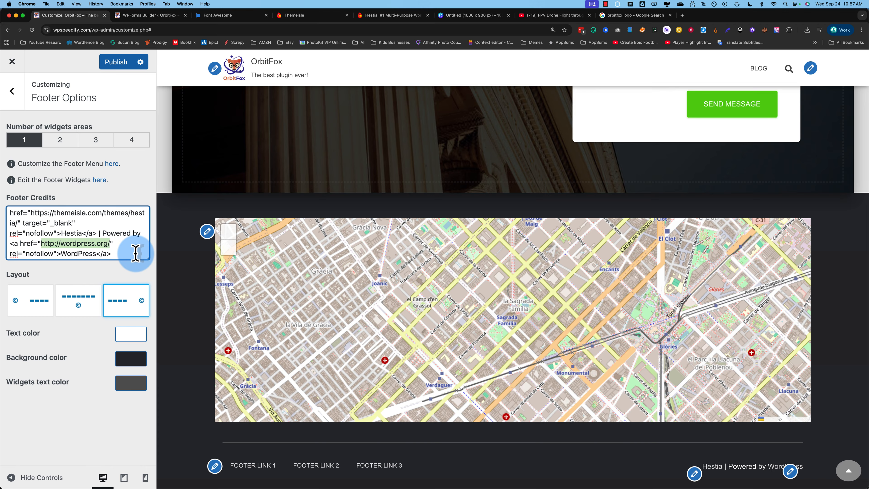
Step: Replace the footer credits with "All Rights Reserved Worldwide." and, after trying the first footer layout, choose the second layout with the menu above the credits
{"action": "key", "text": "super+a"}
{"action": "type", "text": "All Rights Reserved Worldwide"}
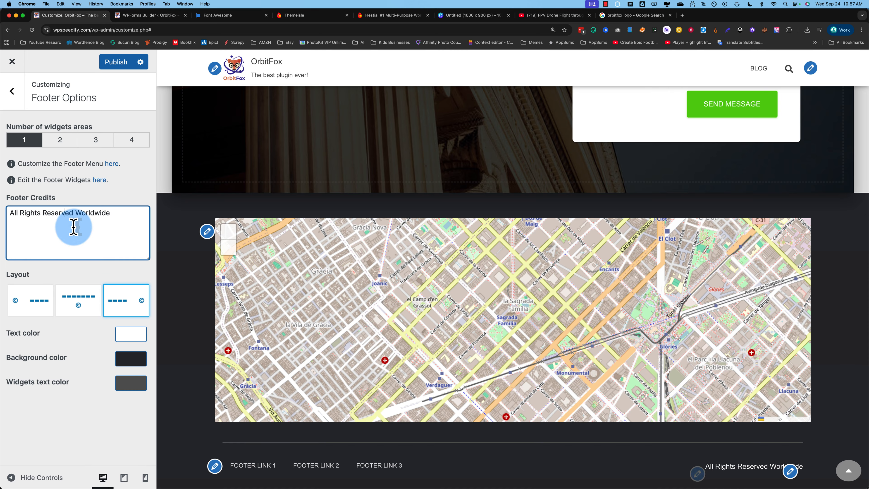
{"action": "type", "text": "."}
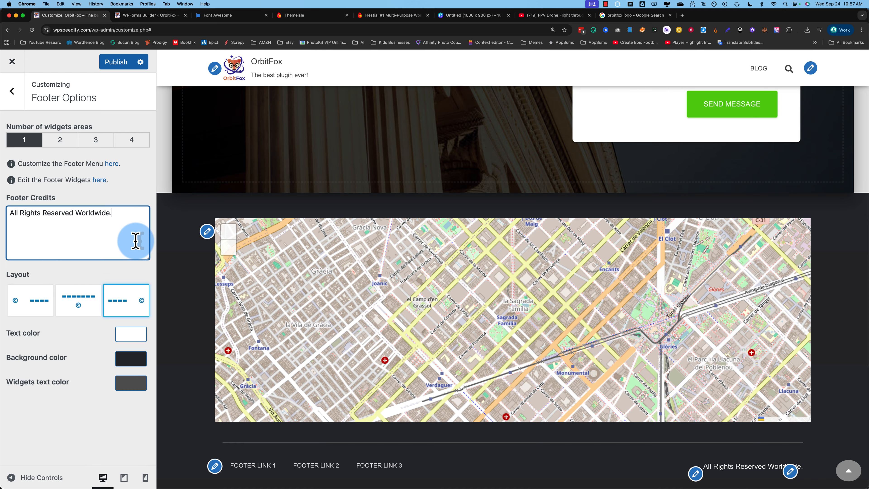
{"action": "left_click_drag", "start_coordinate": [124, 212], "coordinate": [27, 211]}
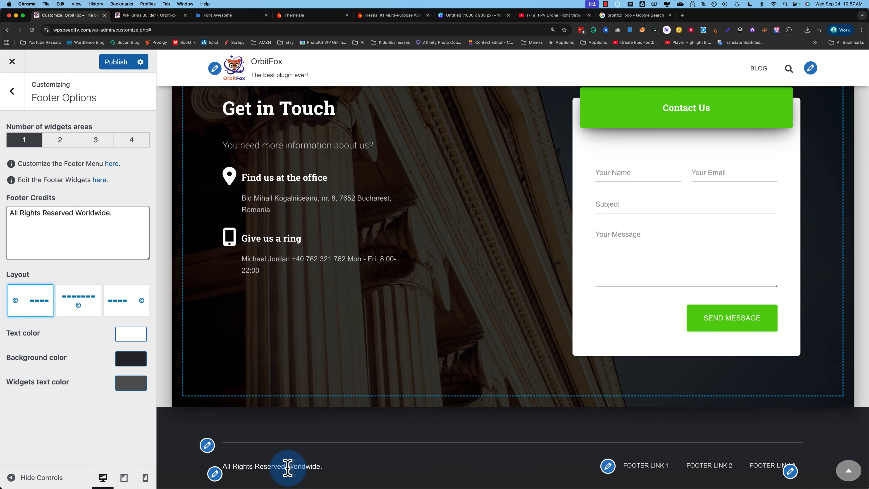
{"action": "left_click", "coordinate": [83, 312]}
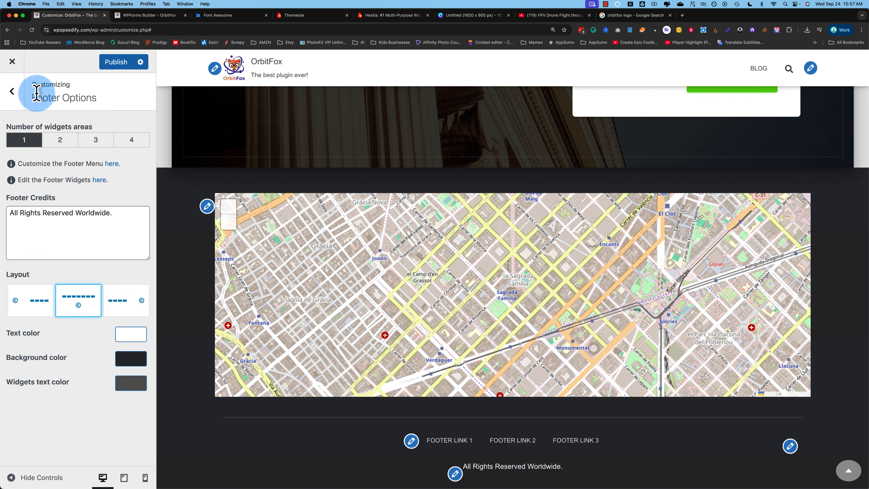
Step: Open the Blog section of Blog Settings and review its featured posts, blog, authors and subscribe settings
{"action": "left_click", "coordinate": [11, 91]}
{"action": "left_click", "coordinate": [90, 267]}
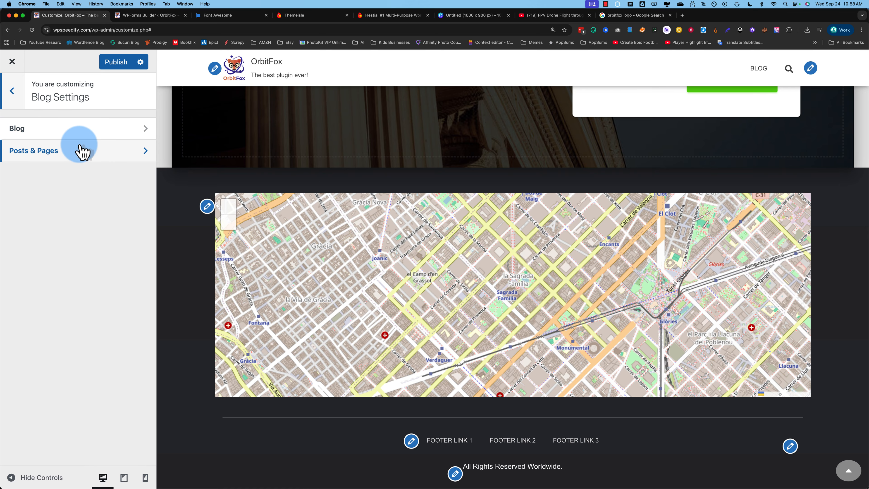
{"action": "left_click", "coordinate": [81, 135]}
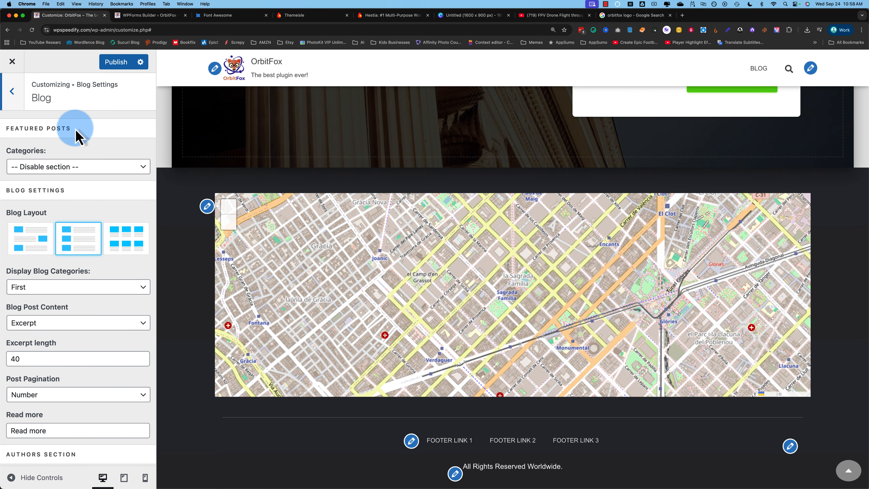
{"action": "left_click_drag", "start_coordinate": [76, 133], "coordinate": [26, 127]}
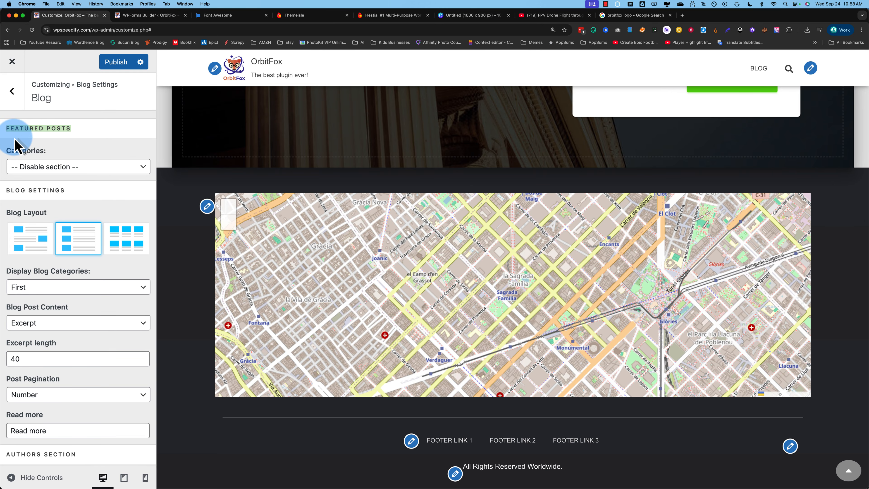
{"action": "left_click_drag", "start_coordinate": [70, 191], "coordinate": [10, 189]}
{"action": "scroll", "coordinate": [56, 268], "scroll_direction": "down", "scroll_amount": 5}
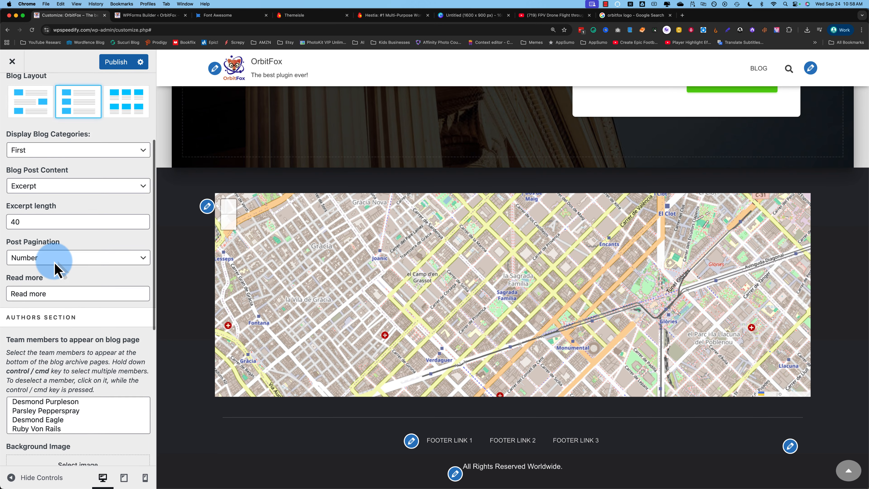
{"action": "scroll", "coordinate": [55, 263], "scroll_direction": "down", "scroll_amount": 5}
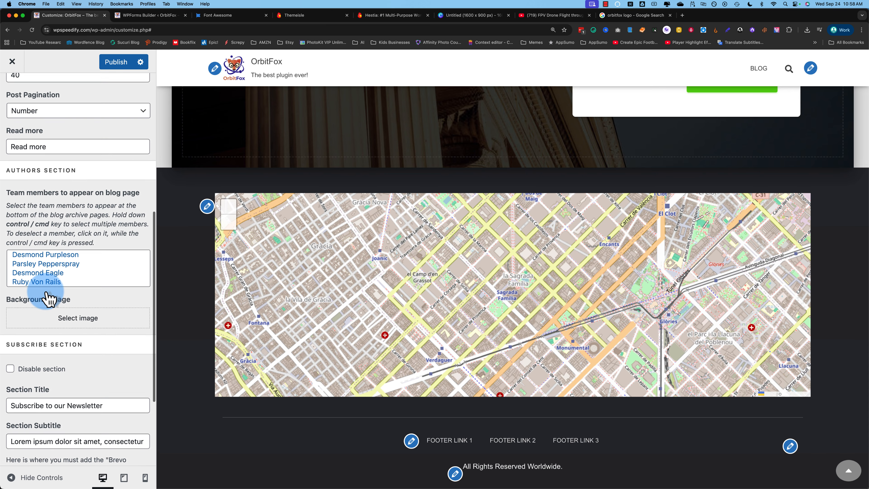
Step: Look over the Subscribe and Meta Data sections, return to Featured Posts, and open the Blog page in the preview
{"action": "scroll", "coordinate": [52, 297], "scroll_direction": "down", "scroll_amount": 4}
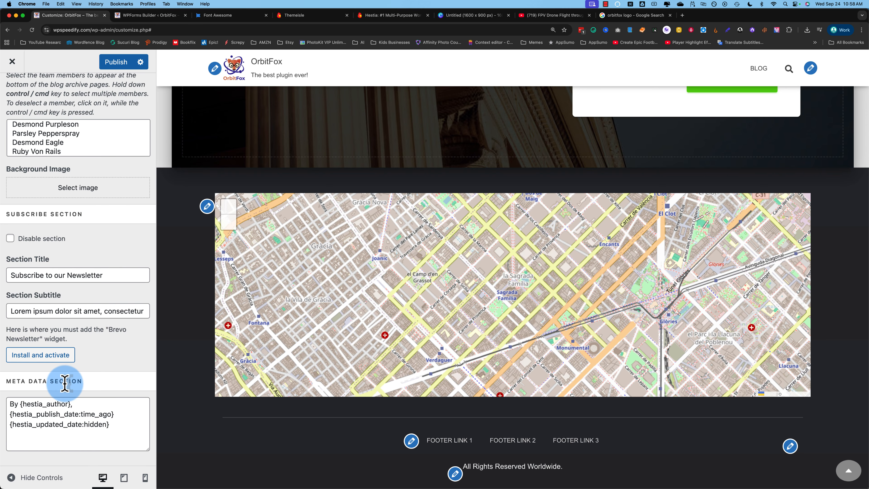
{"action": "scroll", "coordinate": [106, 394], "scroll_direction": "up", "scroll_amount": 8}
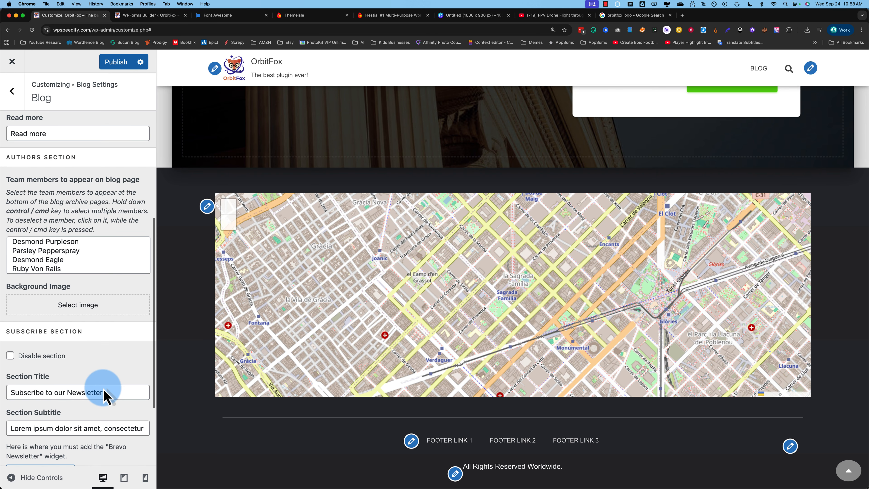
{"action": "scroll", "coordinate": [106, 396], "scroll_direction": "up", "scroll_amount": 6}
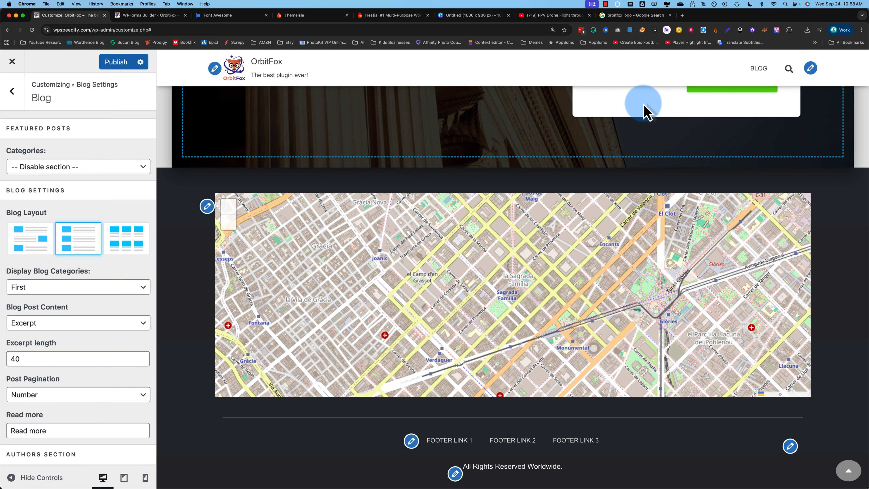
{"action": "left_click", "coordinate": [757, 70]}
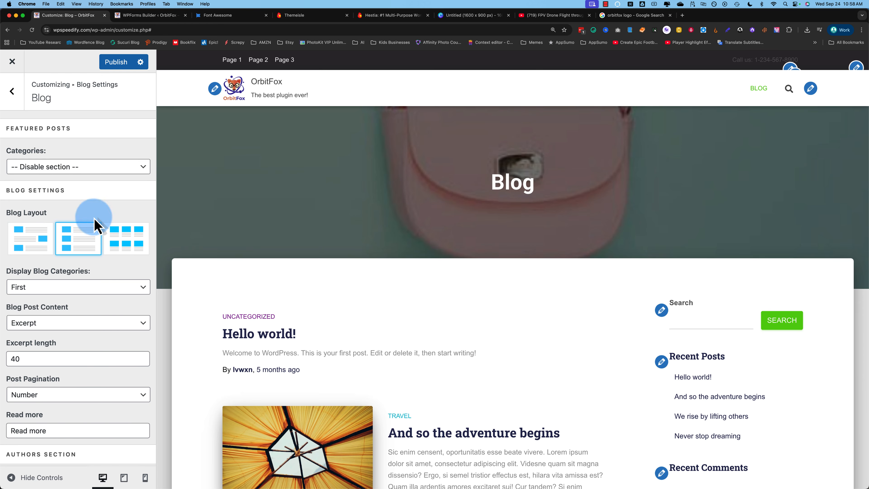
Step: Try Travel as the featured posts category and look over the featured posts and post list in the preview
{"action": "left_click", "coordinate": [48, 169]}
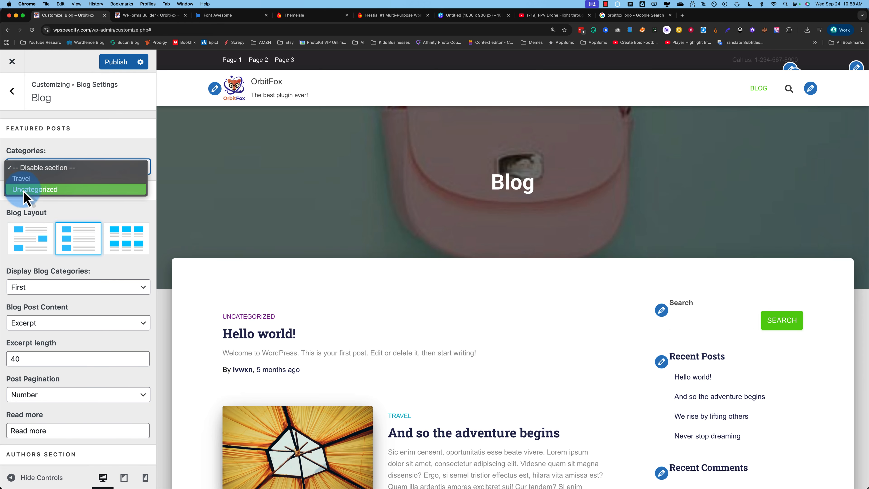
{"action": "left_click", "coordinate": [24, 178]}
{"action": "scroll", "coordinate": [202, 294], "scroll_direction": "down", "scroll_amount": 1}
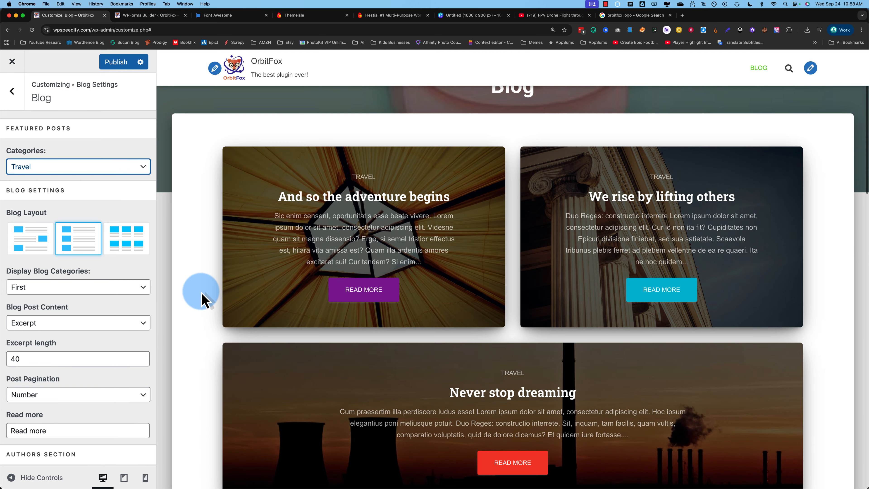
{"action": "scroll", "coordinate": [468, 358], "scroll_direction": "down", "scroll_amount": 5}
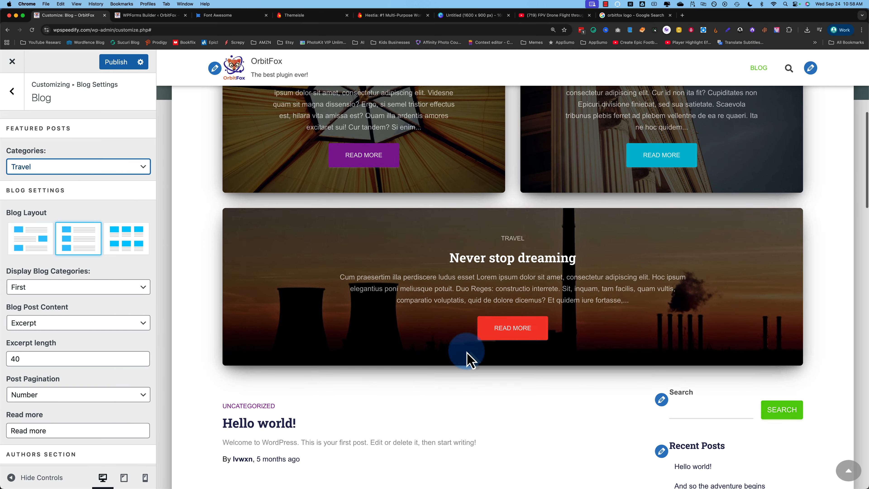
{"action": "scroll", "coordinate": [512, 240], "scroll_direction": "up", "scroll_amount": 5}
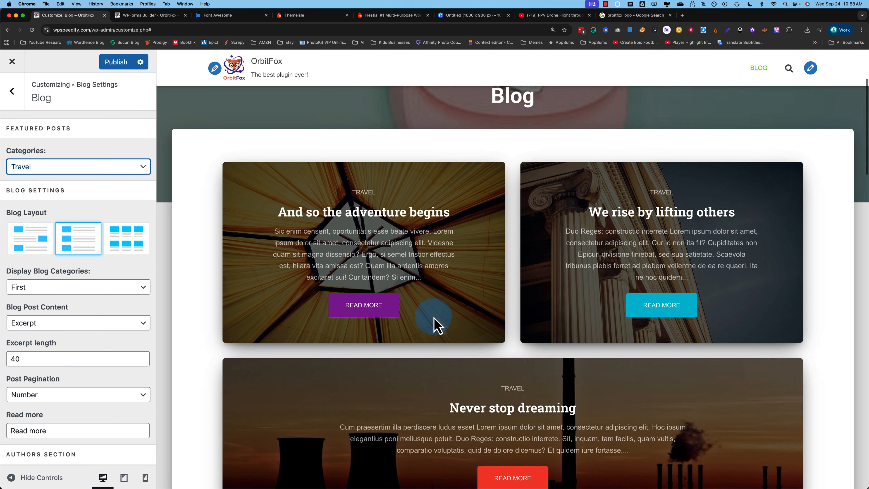
{"action": "scroll", "coordinate": [455, 260], "scroll_direction": "down", "scroll_amount": 3}
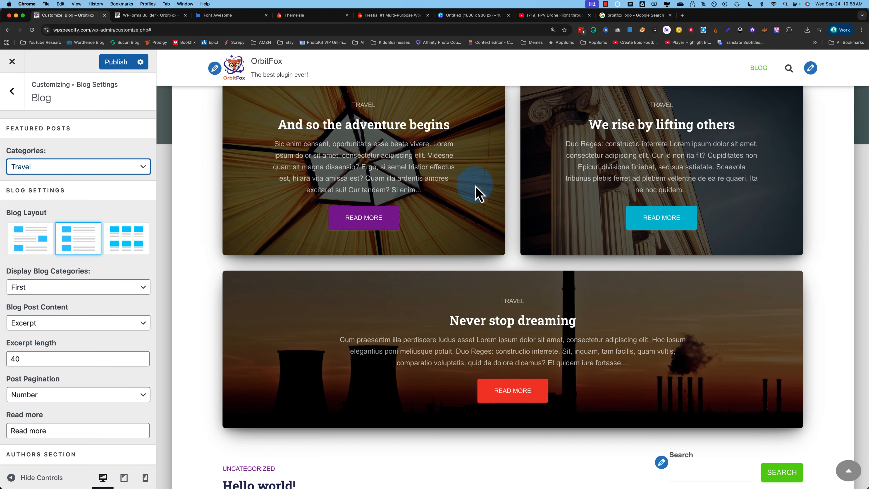
{"action": "left_click", "coordinate": [151, 168]}
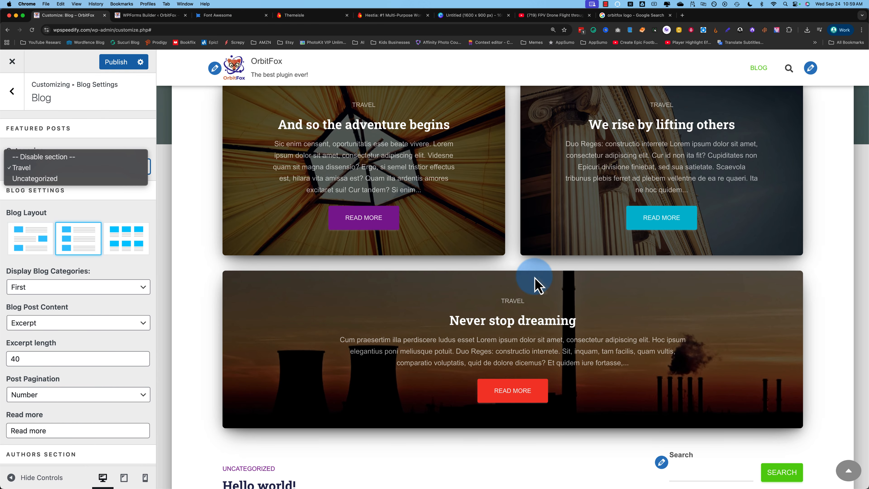
{"action": "left_click", "coordinate": [219, 304]}
{"action": "scroll", "coordinate": [219, 305], "scroll_direction": "down", "scroll_amount": 1}
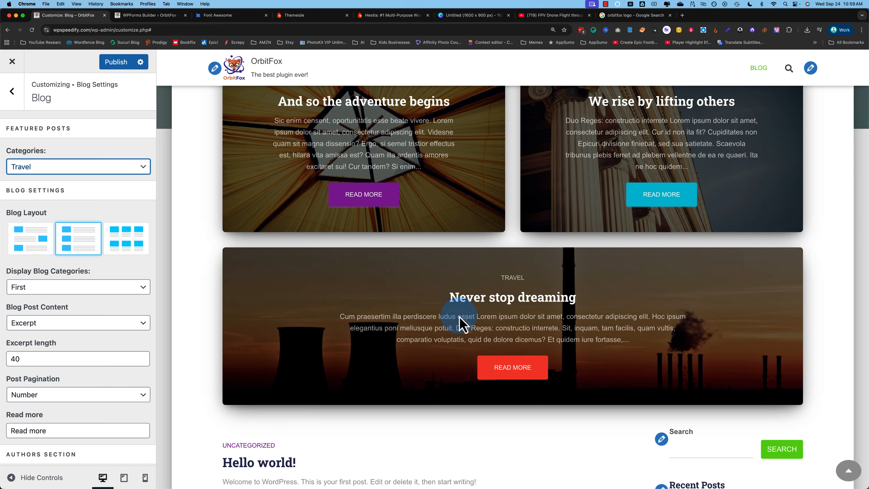
{"action": "scroll", "coordinate": [342, 345], "scroll_direction": "down", "scroll_amount": 6}
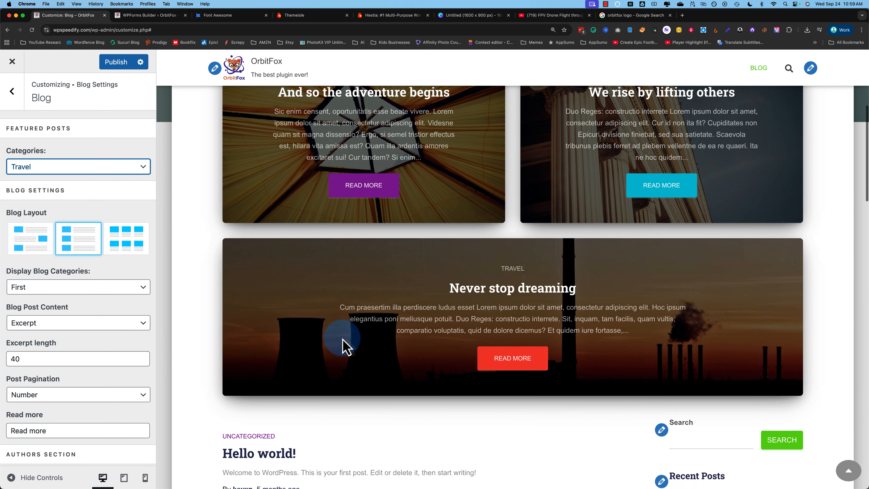
{"action": "scroll", "coordinate": [116, 240], "scroll_direction": "up", "scroll_amount": 3}
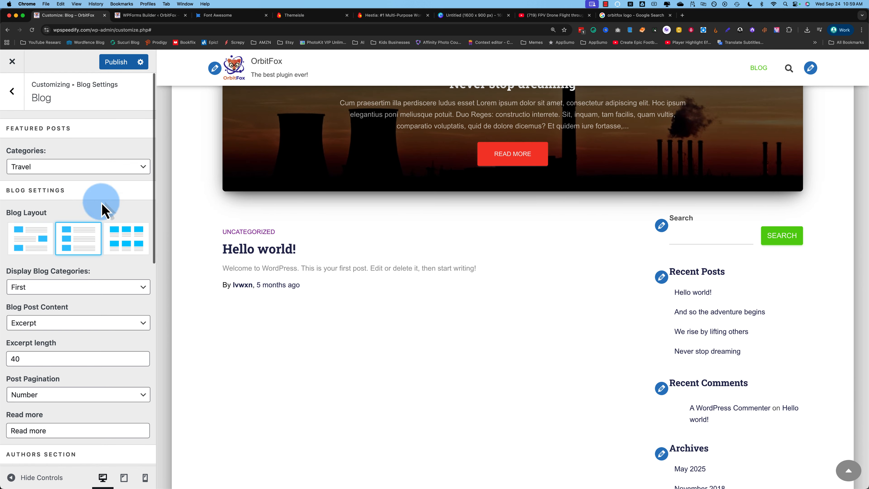
Step: Set the featured posts category back to "-- Disable section --" and look over the standard post list
{"action": "left_click", "coordinate": [72, 167]}
{"action": "left_click", "coordinate": [53, 156]}
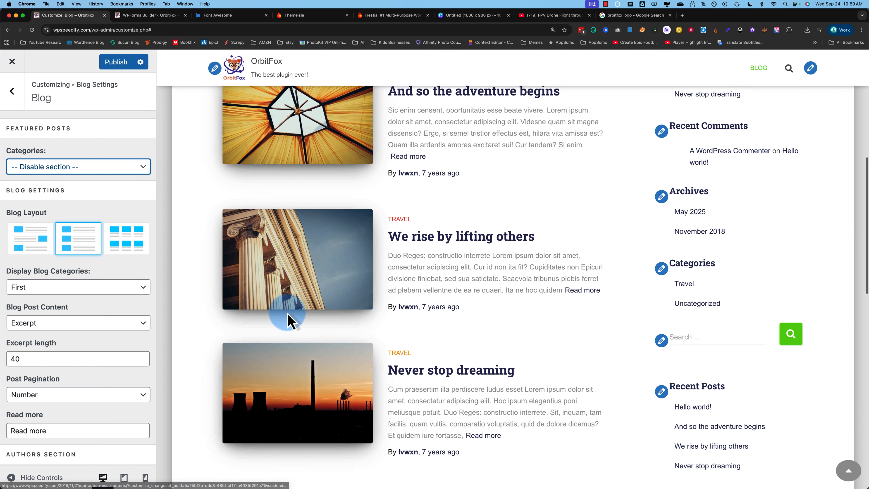
{"action": "scroll", "coordinate": [291, 321], "scroll_direction": "up", "scroll_amount": 1}
{"action": "scroll", "coordinate": [393, 345], "scroll_direction": "up", "scroll_amount": 2}
{"action": "scroll", "coordinate": [390, 343], "scroll_direction": "up", "scroll_amount": 3}
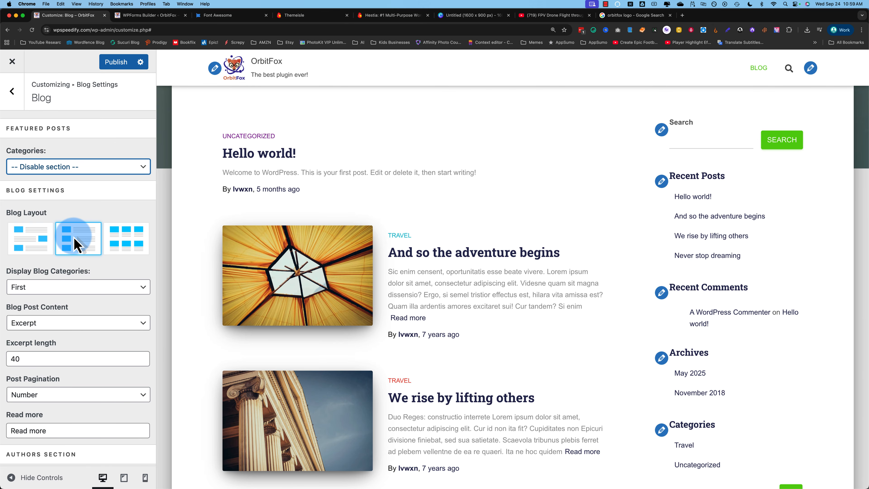
Step: Try the alternating blog layout and the grid layout, checking how the posts are arranged in each
{"action": "left_click", "coordinate": [24, 250]}
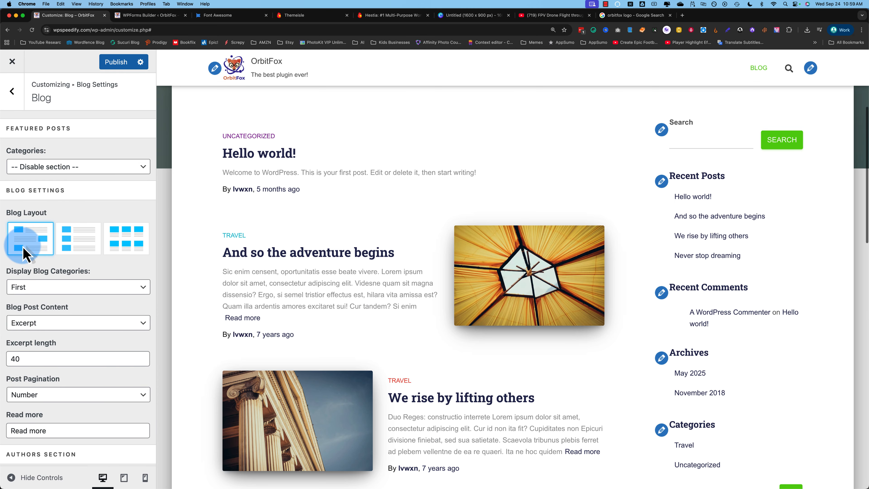
{"action": "scroll", "coordinate": [252, 314], "scroll_direction": "down", "scroll_amount": 5}
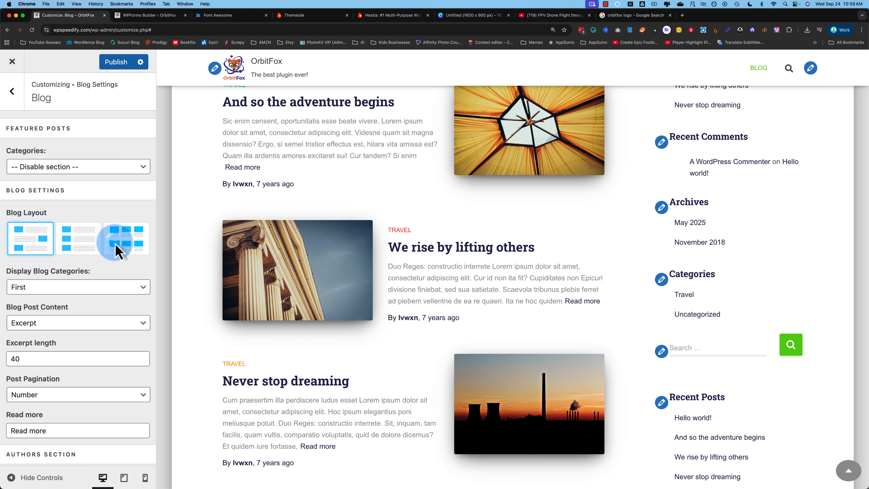
{"action": "left_click", "coordinate": [116, 245]}
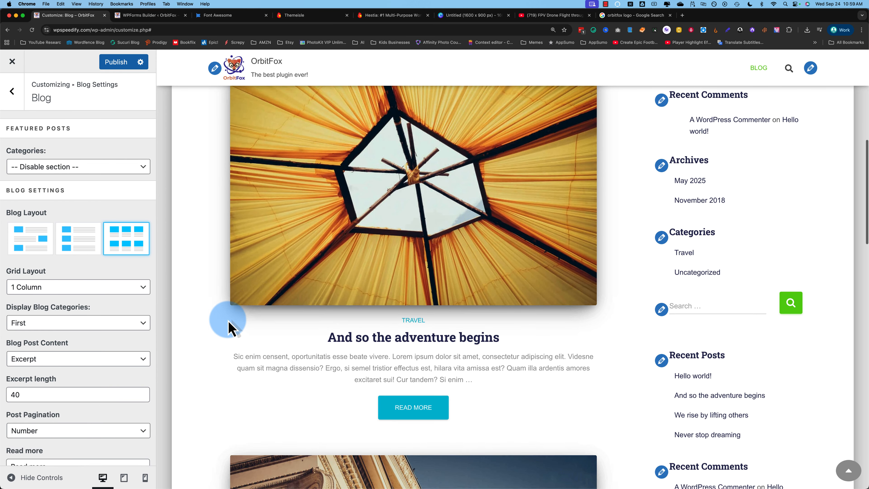
{"action": "scroll", "coordinate": [200, 266], "scroll_direction": "down", "scroll_amount": 7}
{"action": "scroll", "coordinate": [305, 340], "scroll_direction": "down", "scroll_amount": 20}
{"action": "scroll", "coordinate": [305, 330], "scroll_direction": "up", "scroll_amount": 20}
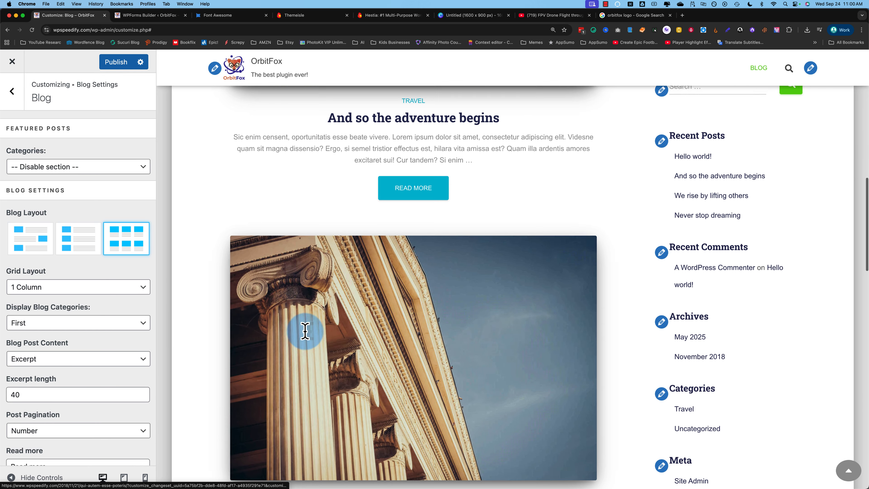
Step: Try the grid layout with 2 Columns, 3 Columns and 4 Columns, comparing the posts in the preview
{"action": "left_click", "coordinate": [120, 288]}
{"action": "left_click", "coordinate": [74, 297]}
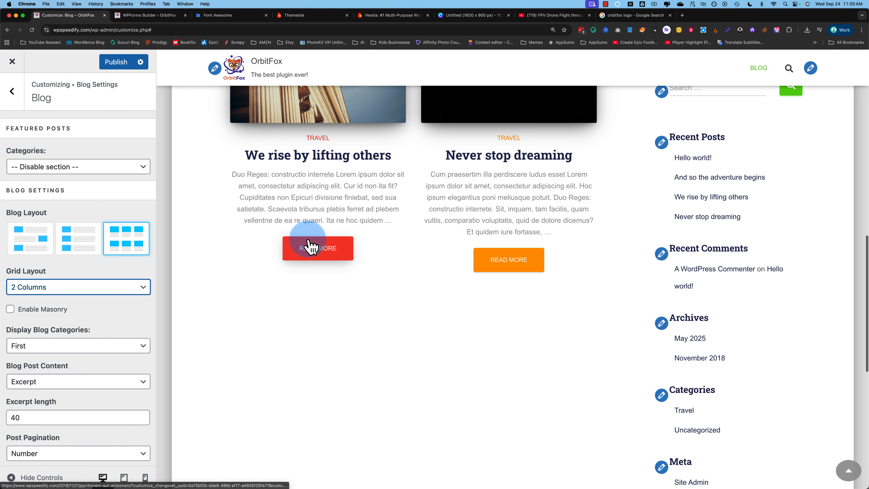
{"action": "left_click", "coordinate": [73, 287]}
{"action": "left_click", "coordinate": [70, 301]}
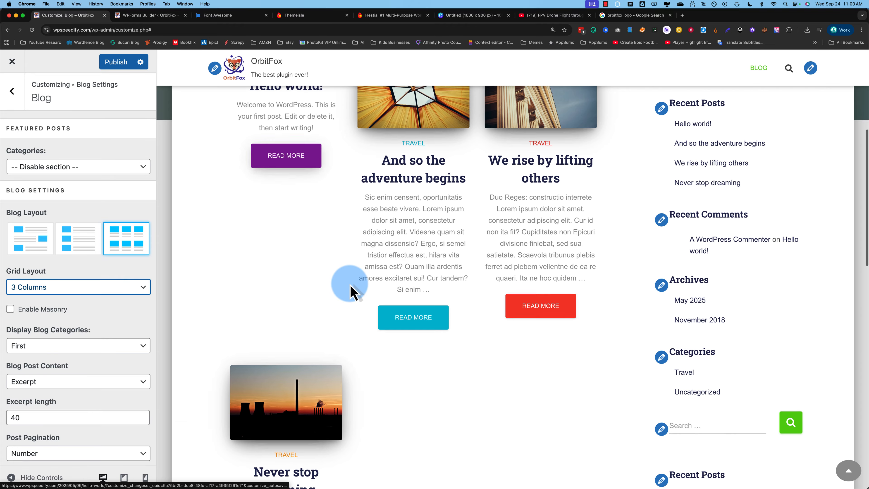
{"action": "scroll", "coordinate": [350, 284], "scroll_direction": "down", "scroll_amount": 2}
{"action": "left_click", "coordinate": [120, 287]}
{"action": "left_click", "coordinate": [116, 299]}
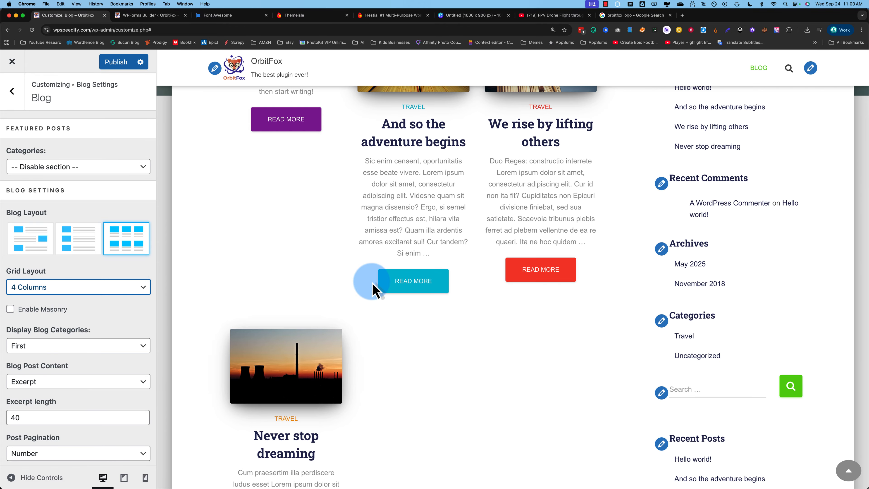
{"action": "scroll", "coordinate": [401, 270], "scroll_direction": "up", "scroll_amount": 2}
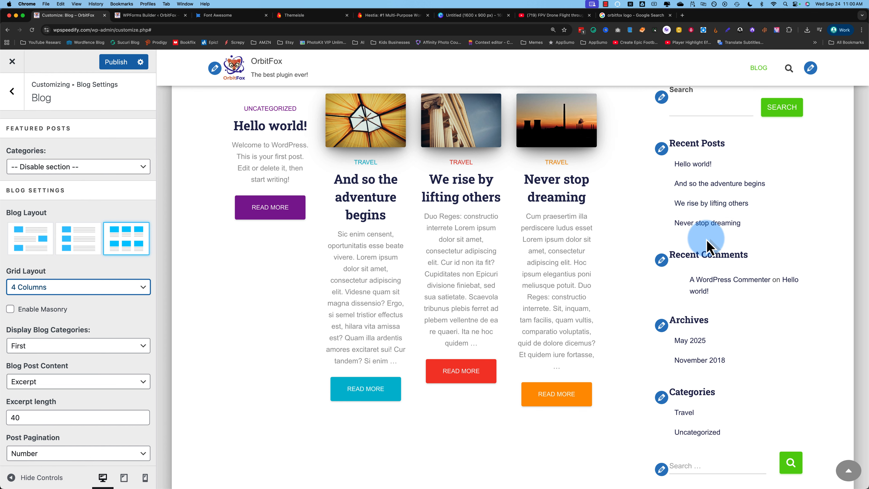
Step: Set the grid layout to 2 Columns and switch the blog layout to the first option with alternating images
{"action": "left_click", "coordinate": [79, 291]}
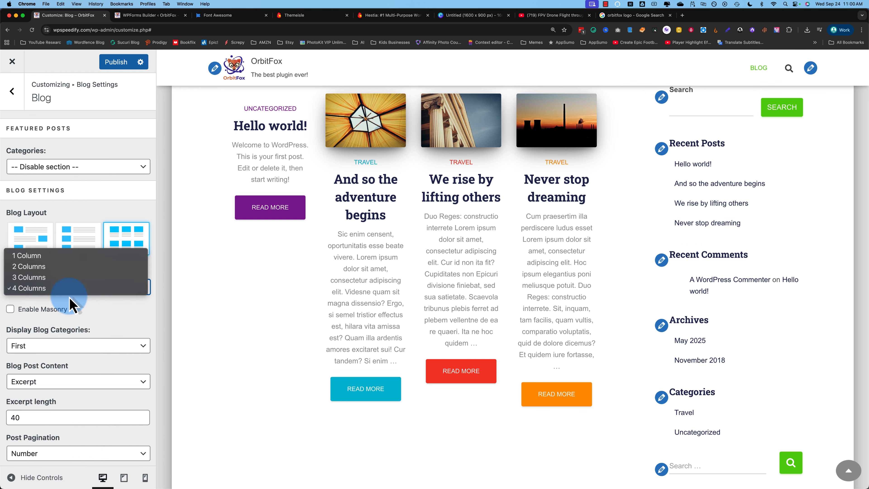
{"action": "left_click", "coordinate": [30, 267]}
{"action": "left_click", "coordinate": [37, 249]}
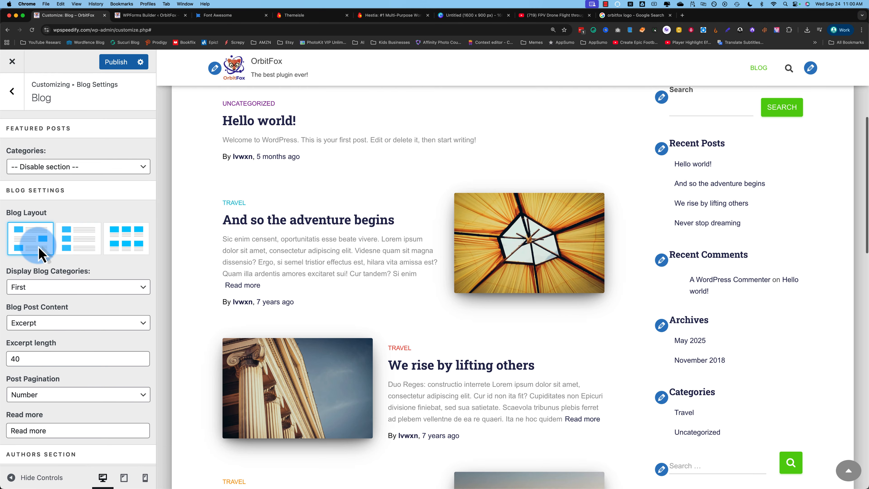
{"action": "scroll", "coordinate": [64, 287], "scroll_direction": "down", "scroll_amount": 3}
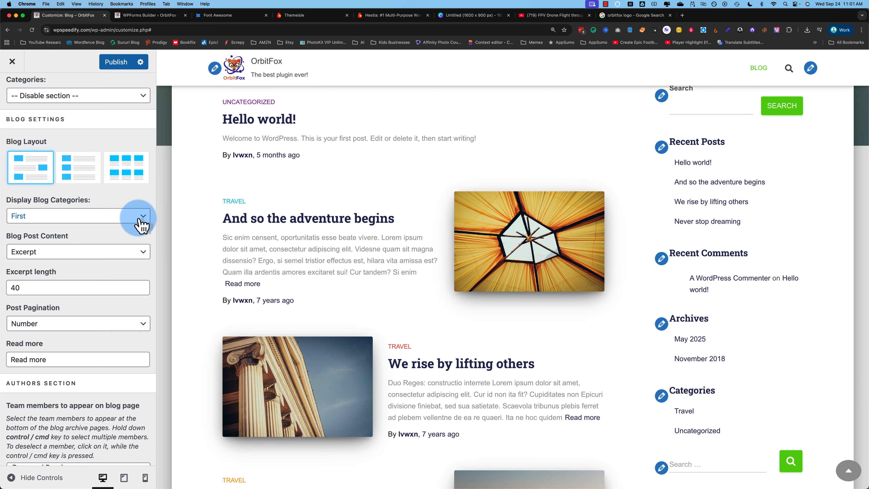
Step: Check the Display Blog Categories and Blog Post Content options, and highlight the excerpt of "And so the adventure begins"
{"action": "left_click", "coordinate": [97, 217]}
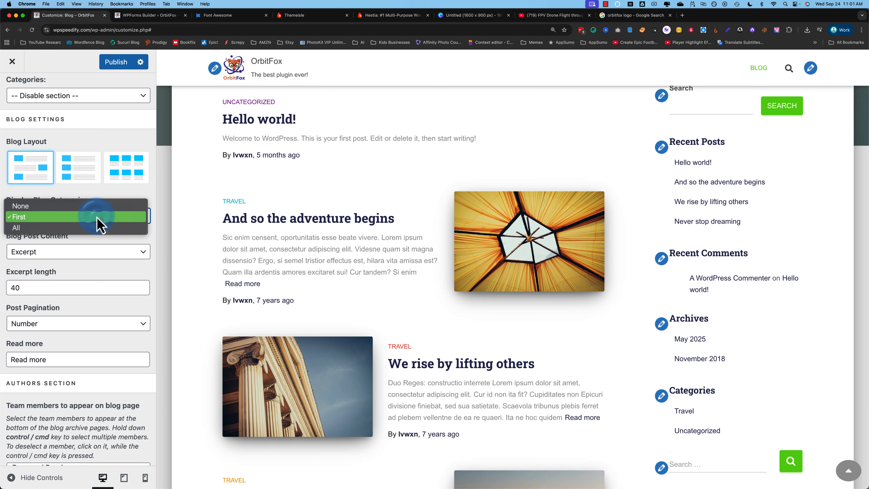
{"action": "left_click", "coordinate": [26, 240]}
{"action": "scroll", "coordinate": [88, 225], "scroll_direction": "down", "scroll_amount": 1}
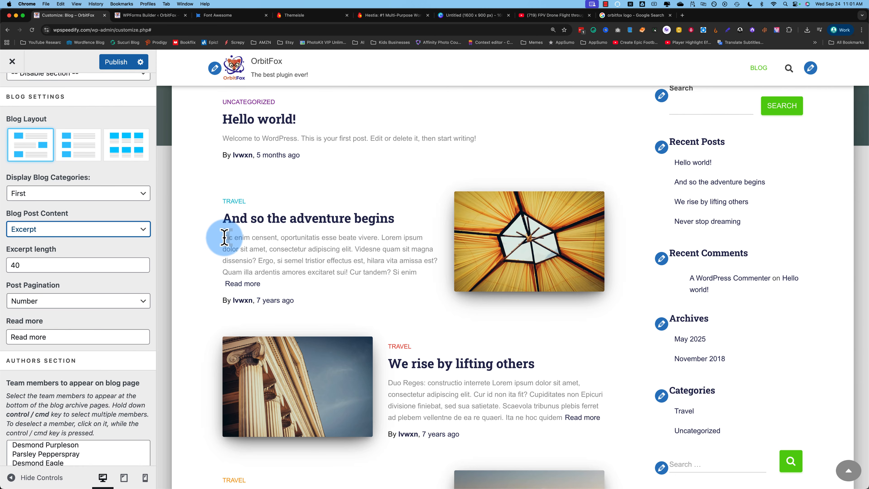
{"action": "left_click_drag", "start_coordinate": [224, 237], "coordinate": [430, 273]}
Step: Try Content as the Blog Post Content setting and look through the full-length posts in the preview
{"action": "left_click", "coordinate": [85, 228]}
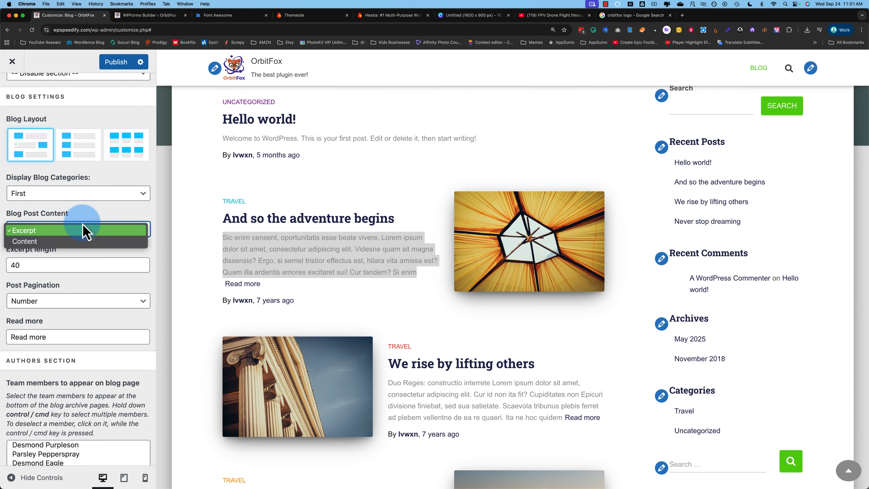
{"action": "left_click", "coordinate": [49, 242]}
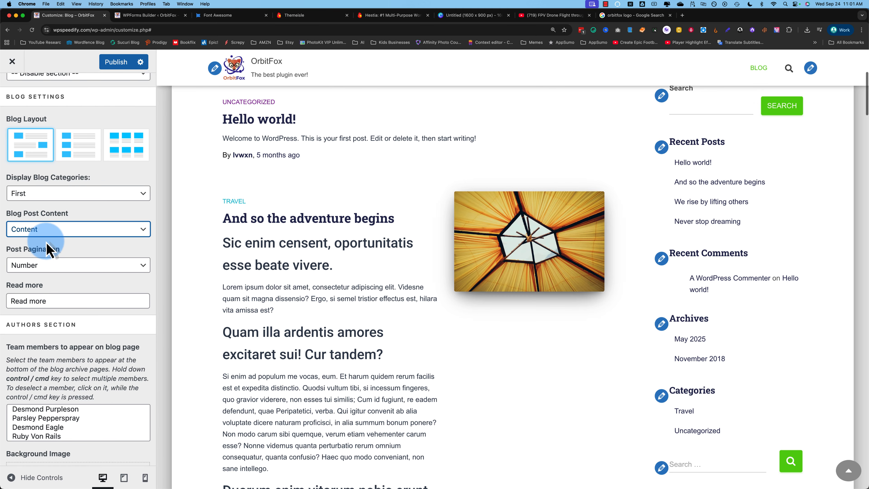
{"action": "scroll", "coordinate": [213, 285], "scroll_direction": "down", "scroll_amount": 15}
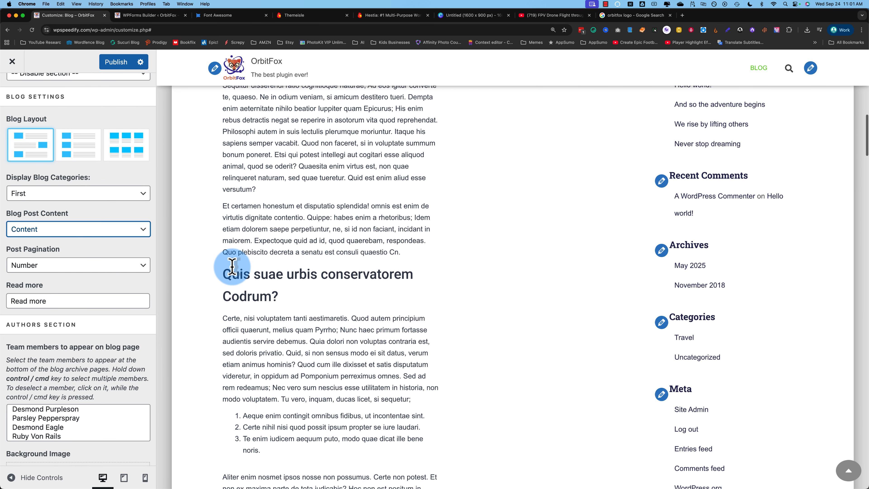
{"action": "scroll", "coordinate": [232, 266], "scroll_direction": "down", "scroll_amount": 15}
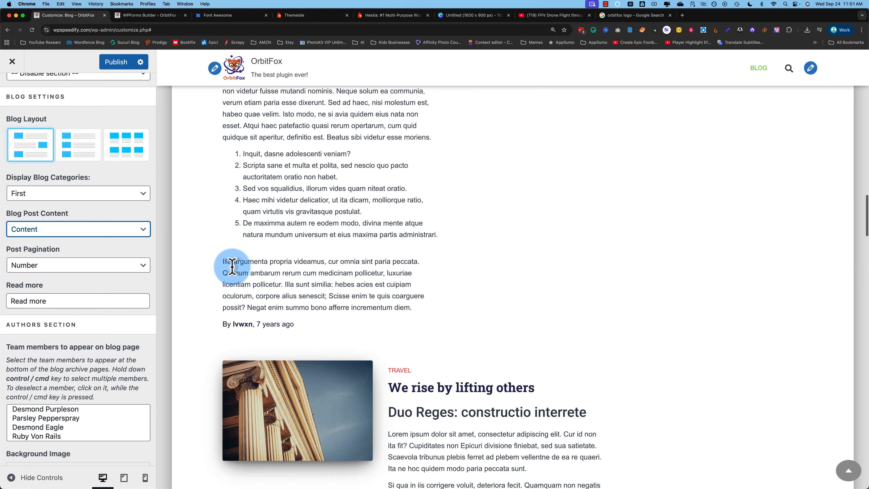
{"action": "scroll", "coordinate": [232, 266], "scroll_direction": "down", "scroll_amount": 15}
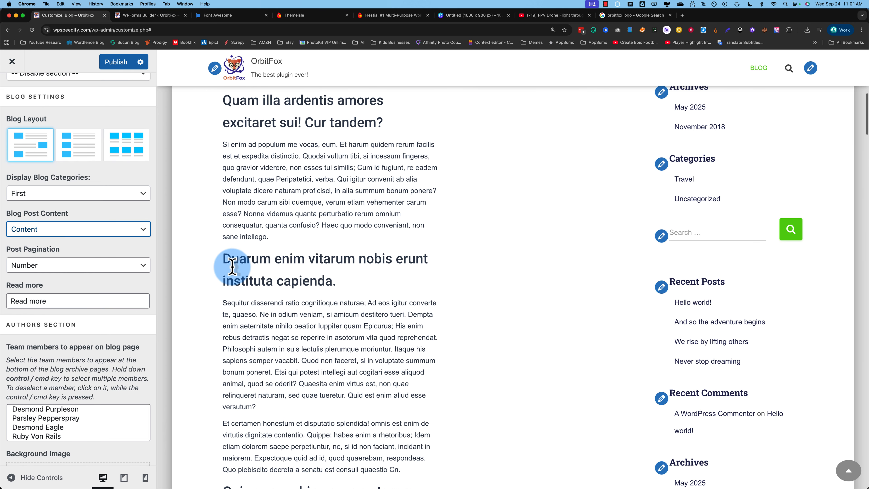
Step: Set the Blog Post Content back to Excerpt
{"action": "scroll", "coordinate": [232, 266], "scroll_direction": "up", "scroll_amount": 10}
{"action": "left_click", "coordinate": [55, 229]}
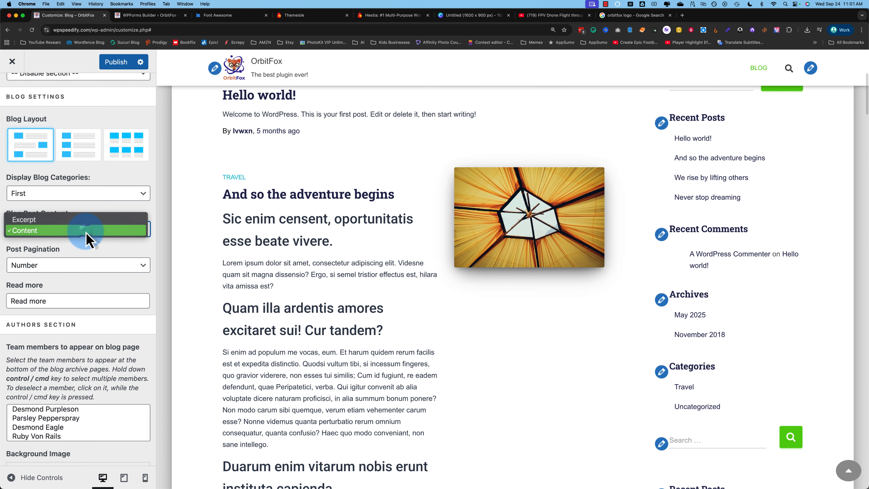
{"action": "left_click", "coordinate": [52, 219]}
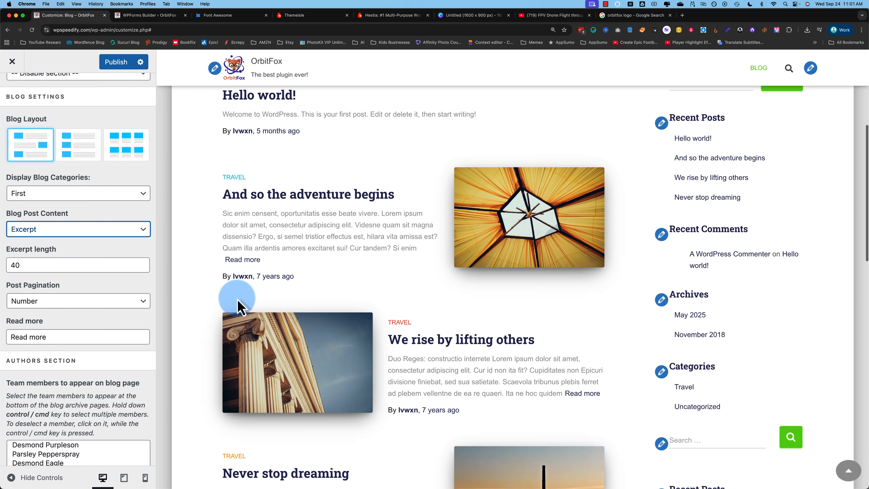
Step: Try an excerpt length of 20 on the blog posts and set it back to 40
{"action": "scroll", "coordinate": [237, 304], "scroll_direction": "down", "scroll_amount": 2}
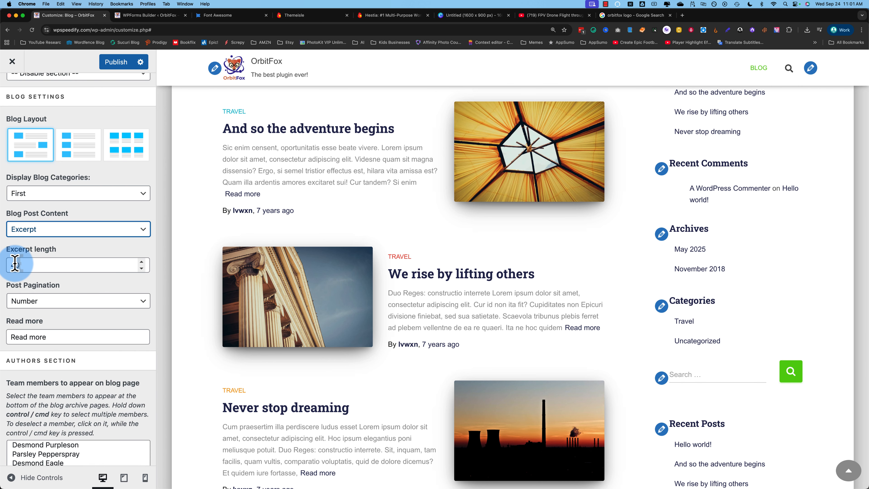
{"action": "type", "text": "2"}
{"action": "left_click_drag", "start_coordinate": [16, 265], "coordinate": [11, 266]}
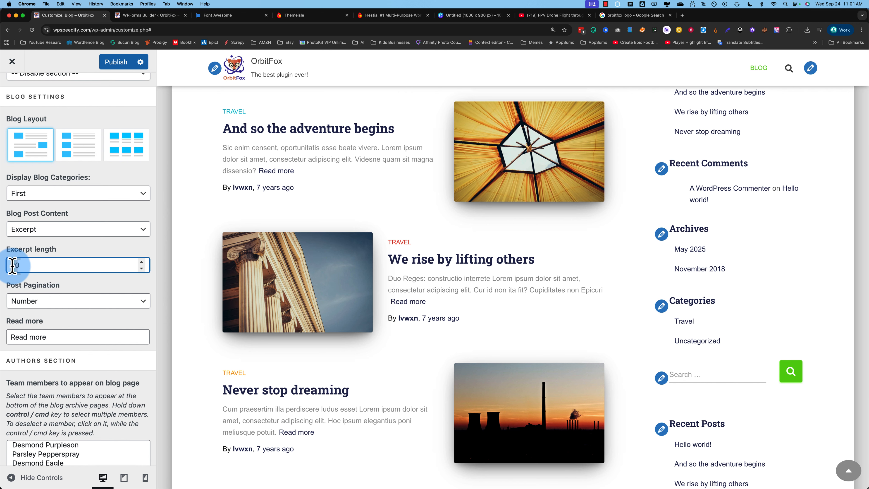
{"action": "type", "text": "4"}
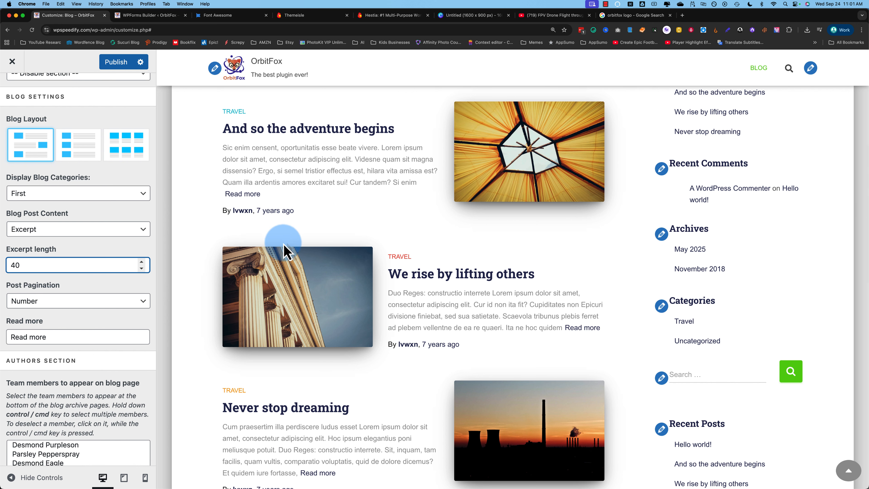
{"action": "scroll", "coordinate": [258, 258], "scroll_direction": "down", "scroll_amount": 2}
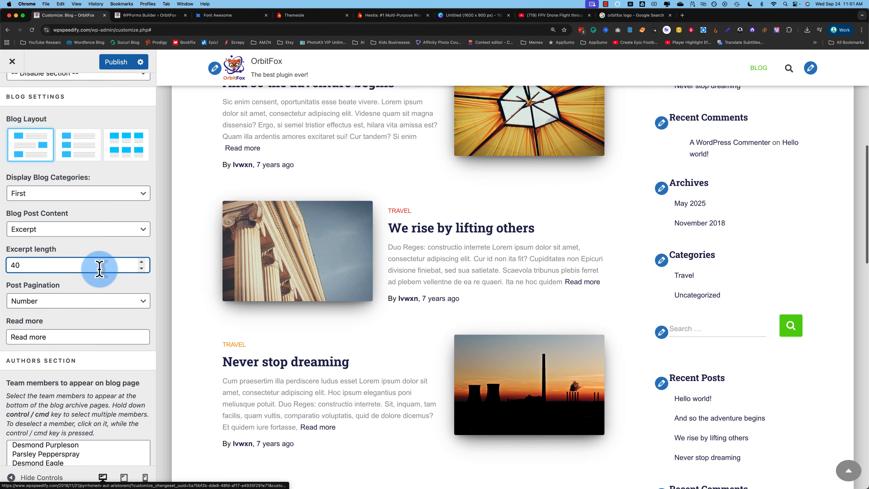
Step: Look for pagination below the blog posts and set Post Pagination to Infinite Scroll
{"action": "left_click", "coordinate": [55, 302]}
{"action": "left_click", "coordinate": [53, 302]}
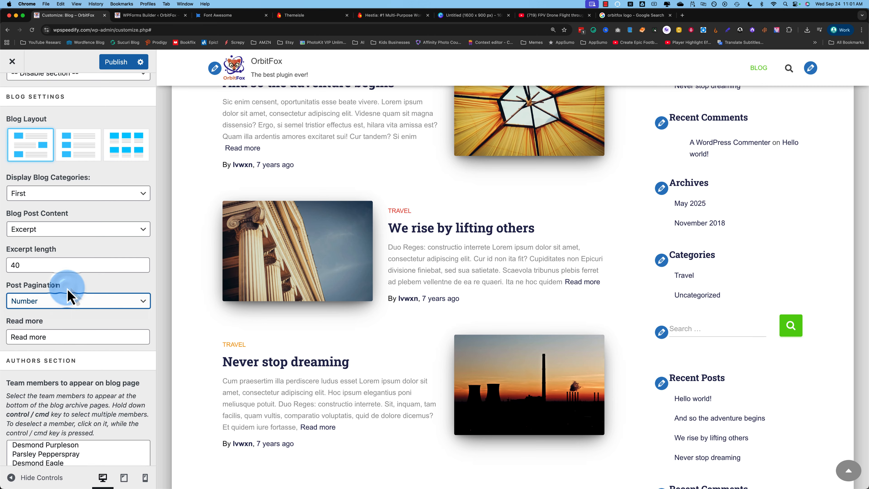
{"action": "scroll", "coordinate": [282, 289], "scroll_direction": "down", "scroll_amount": 8}
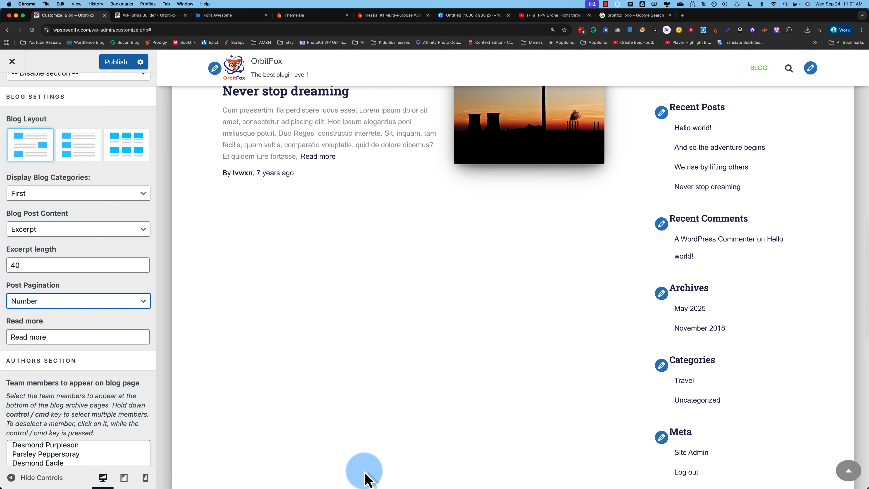
{"action": "scroll", "coordinate": [365, 470], "scroll_direction": "down", "scroll_amount": 13}
{"action": "scroll", "coordinate": [370, 459], "scroll_direction": "up", "scroll_amount": 9}
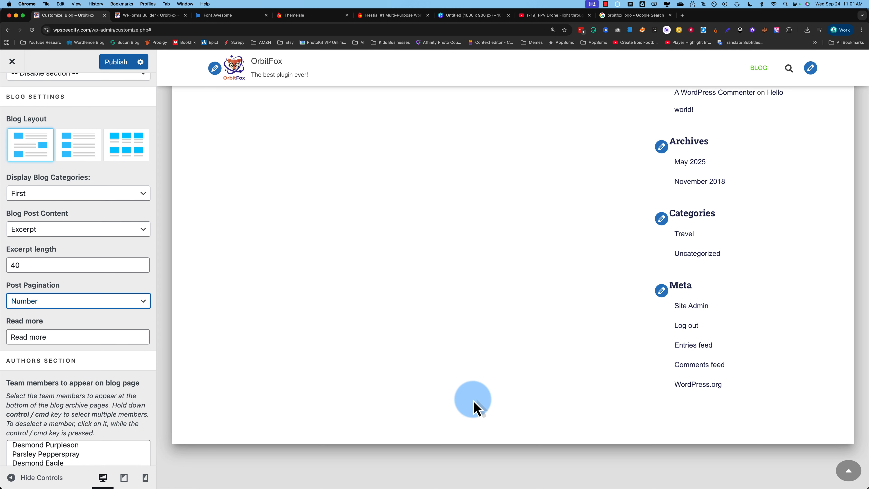
{"action": "left_click", "coordinate": [118, 302]}
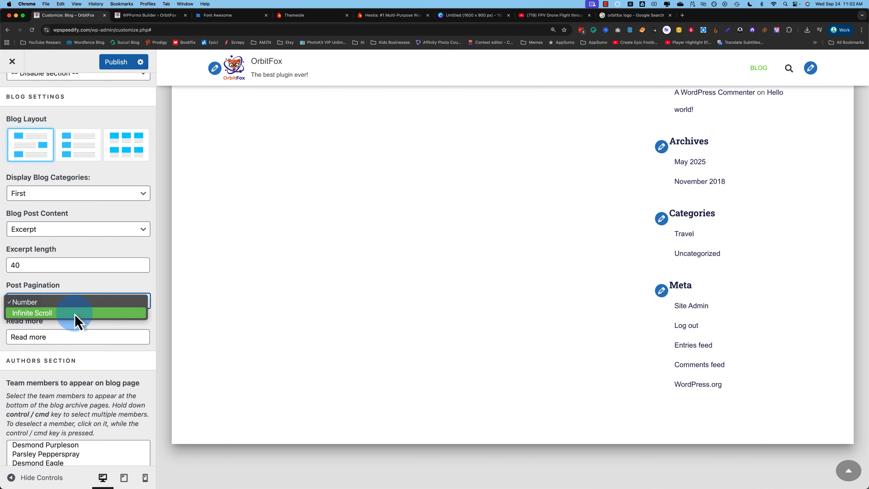
{"action": "left_click", "coordinate": [75, 313]}
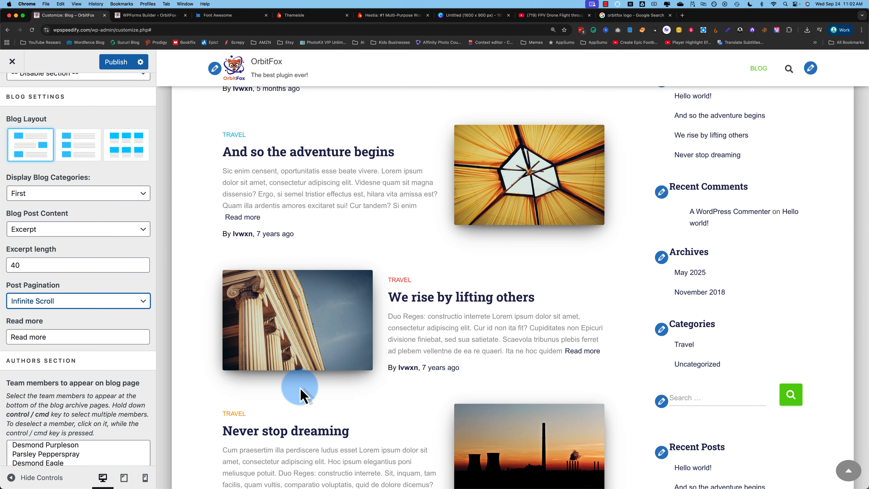
{"action": "scroll", "coordinate": [219, 408], "scroll_direction": "down", "scroll_amount": 3}
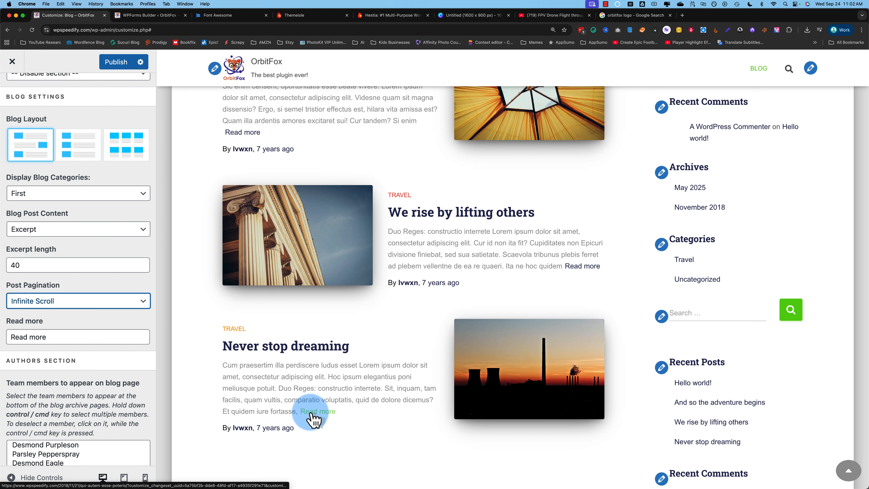
Step: Highlight the Read more label text and choose the first listed team member to appear on the blog page
{"action": "left_click_drag", "start_coordinate": [54, 338], "coordinate": [11, 337]}
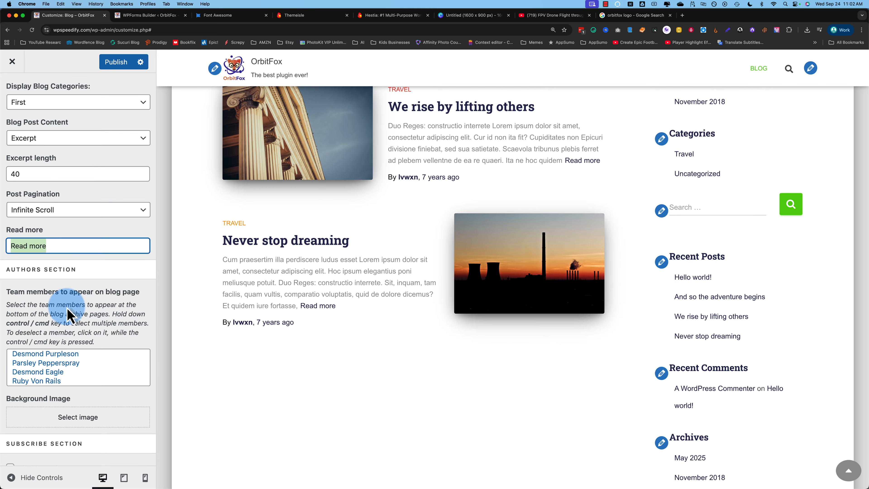
{"action": "left_click", "coordinate": [56, 355]}
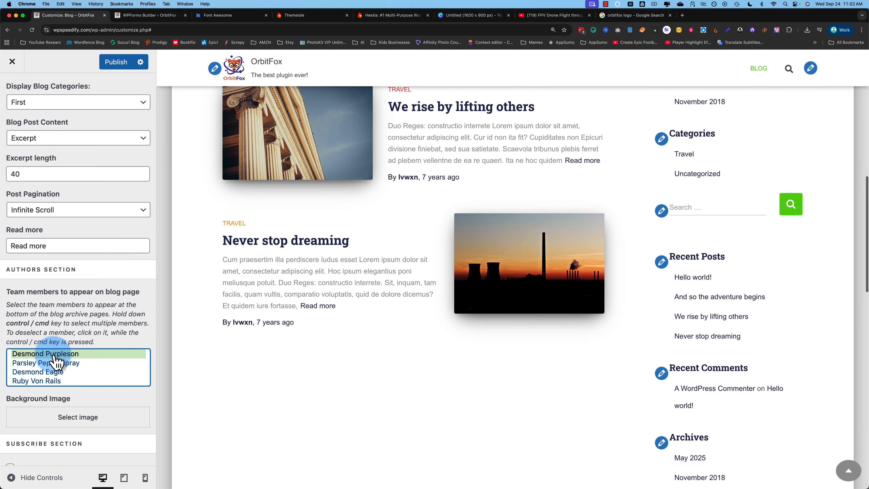
{"action": "scroll", "coordinate": [181, 377], "scroll_direction": "down", "scroll_amount": 10}
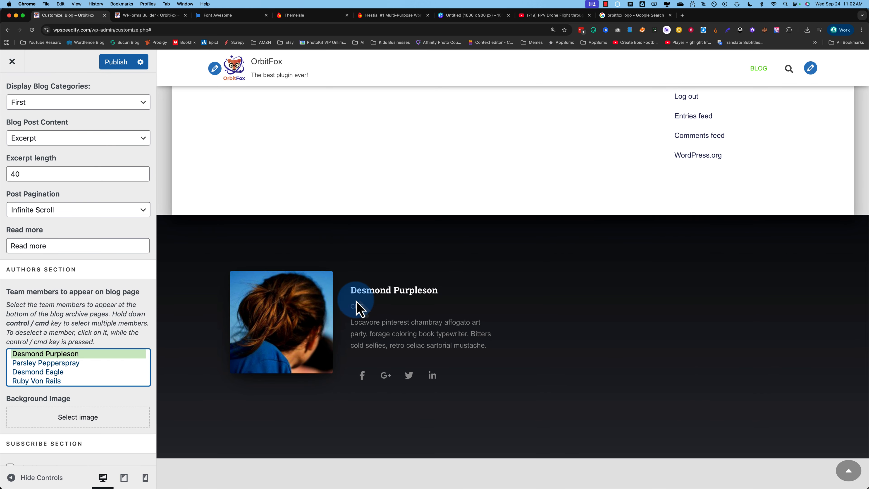
Step: Try adding the second and third team members to the authors section, and return to the first one only
{"action": "left_click", "coordinate": [31, 363], "text": "super"}
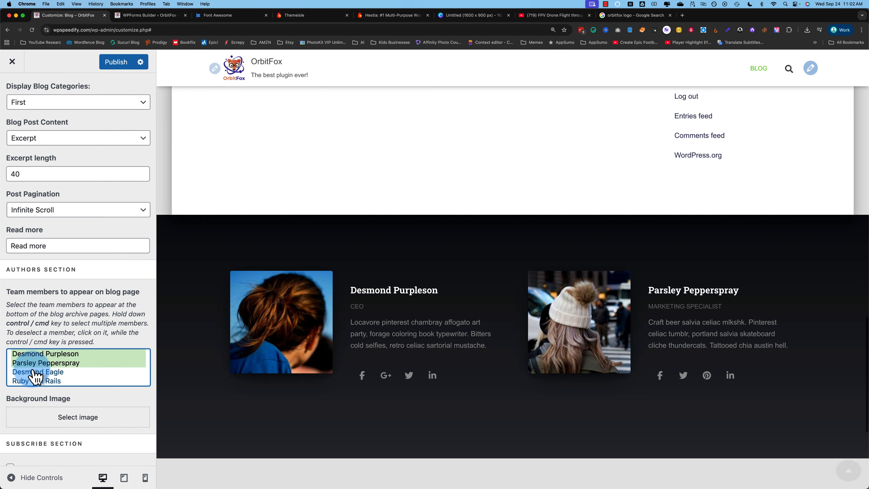
{"action": "left_click", "coordinate": [98, 371], "text": "super"}
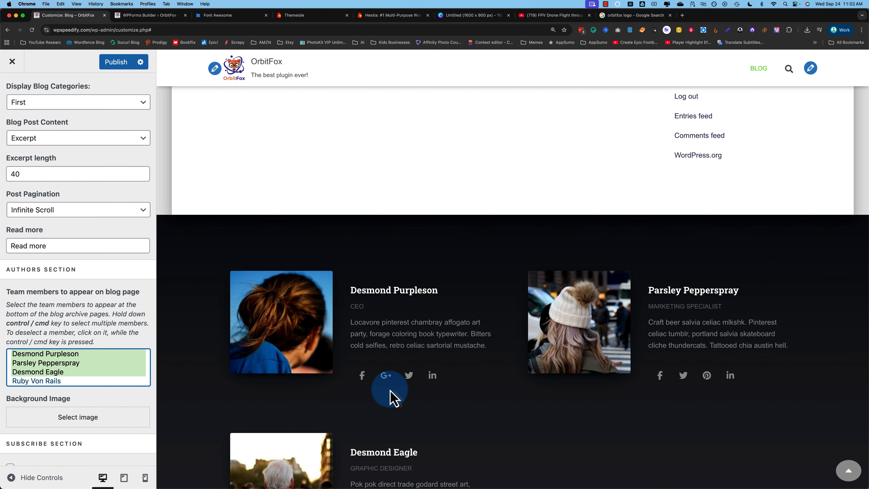
{"action": "left_click", "coordinate": [80, 354]}
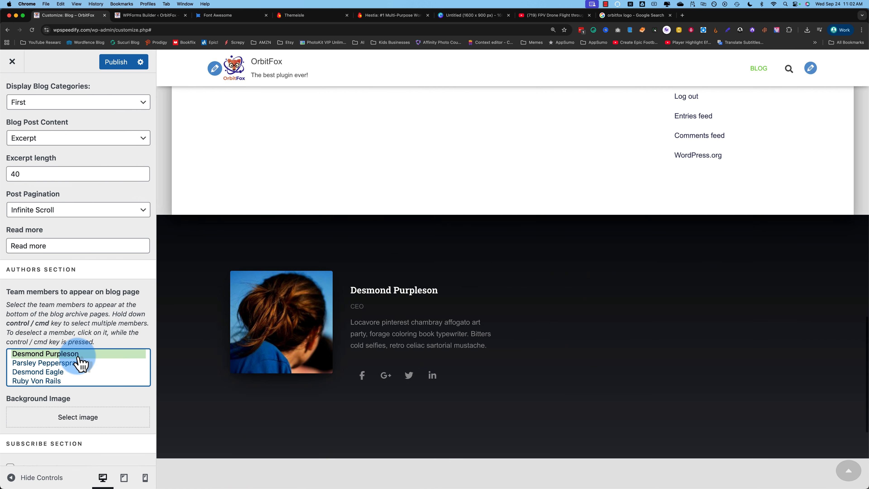
Step: Examine the Subscribe Section settings and the newsletter area above the footer in the preview
{"action": "scroll", "coordinate": [107, 398], "scroll_direction": "down", "scroll_amount": 3}
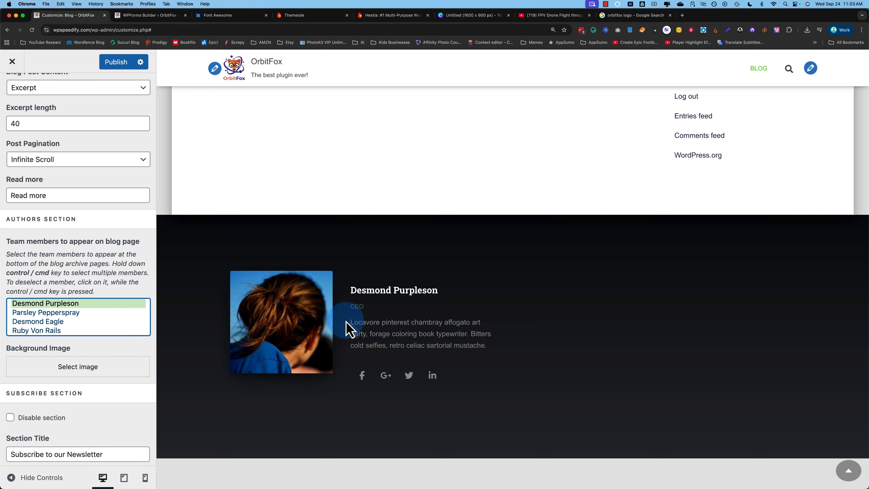
{"action": "scroll", "coordinate": [89, 350], "scroll_direction": "down", "scroll_amount": 5}
{"action": "scroll", "coordinate": [229, 349], "scroll_direction": "down", "scroll_amount": 6}
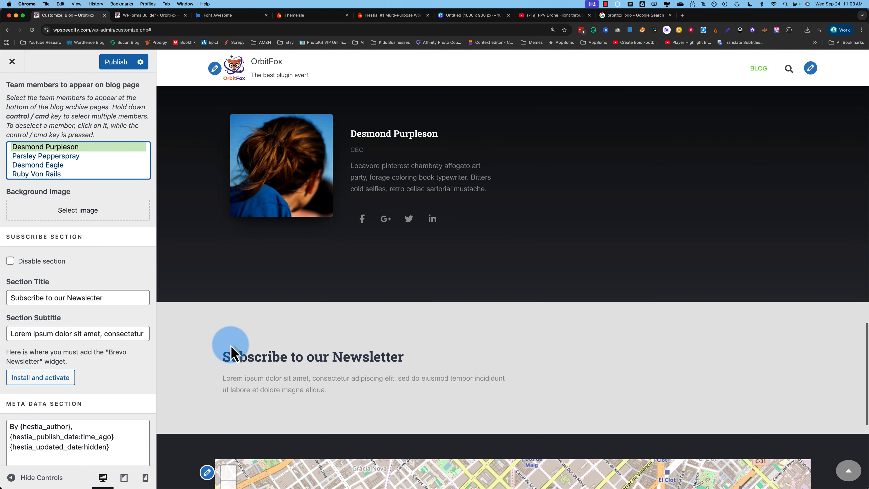
{"action": "scroll", "coordinate": [224, 351], "scroll_direction": "down", "scroll_amount": 4}
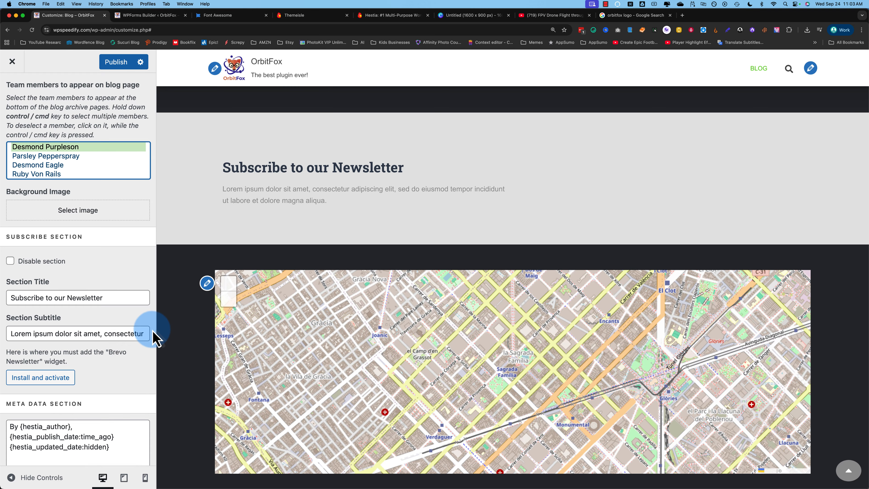
{"action": "scroll", "coordinate": [152, 337], "scroll_direction": "down", "scroll_amount": 1}
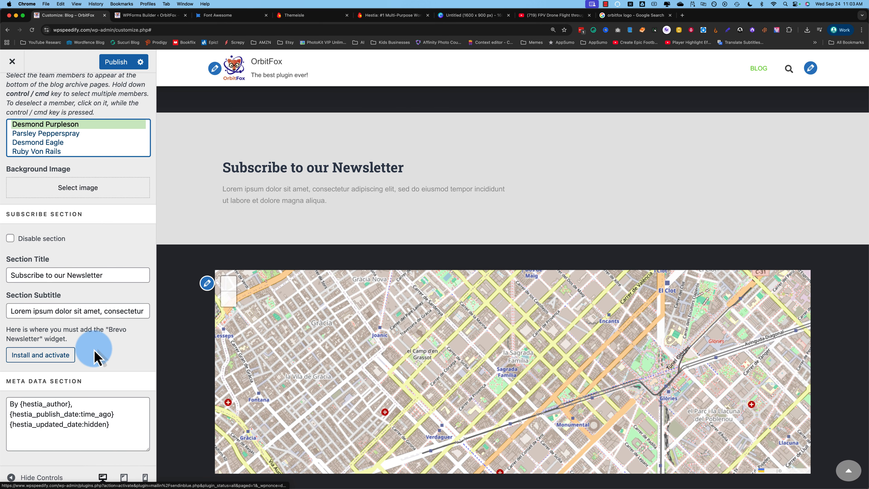
{"action": "scroll", "coordinate": [180, 346], "scroll_direction": "down", "scroll_amount": 2}
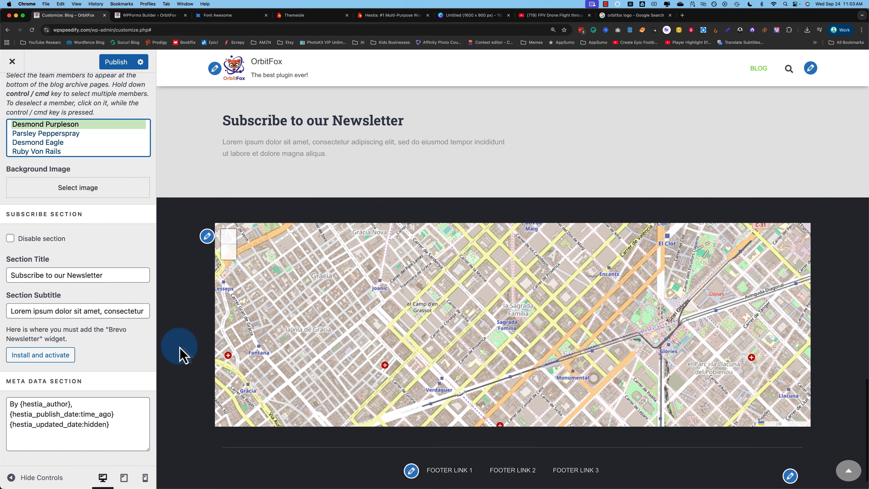
Step: Highlight the author and date line under the "Never stop dreaming" post in the preview
{"action": "scroll", "coordinate": [180, 346], "scroll_direction": "up", "scroll_amount": 20}
{"action": "scroll", "coordinate": [181, 347], "scroll_direction": "up", "scroll_amount": 5}
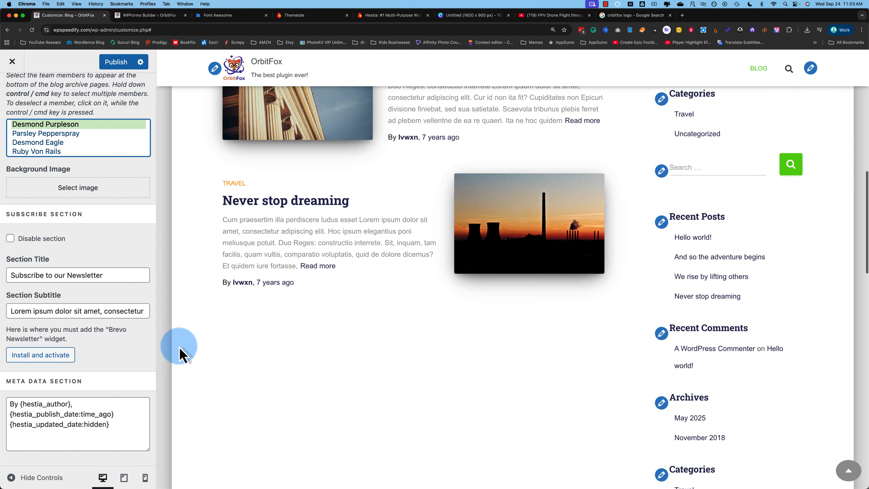
{"action": "scroll", "coordinate": [192, 343], "scroll_direction": "down", "scroll_amount": 2}
{"action": "left_click_drag", "start_coordinate": [220, 322], "coordinate": [316, 329]}
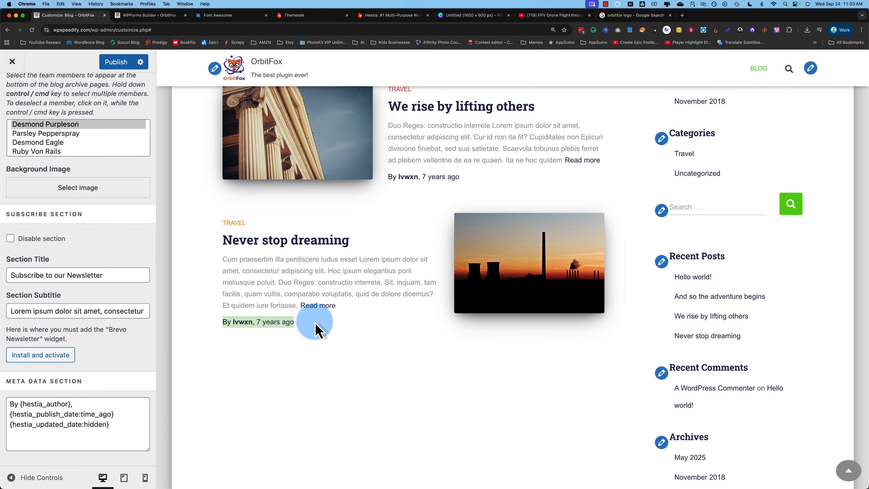
Step: Highlight the {hestia_author}, {hestia_publish_date:time_ago} and {hestia_updated_date:hidden} tags in the blog's Meta Data Section
{"action": "left_click", "coordinate": [80, 402]}
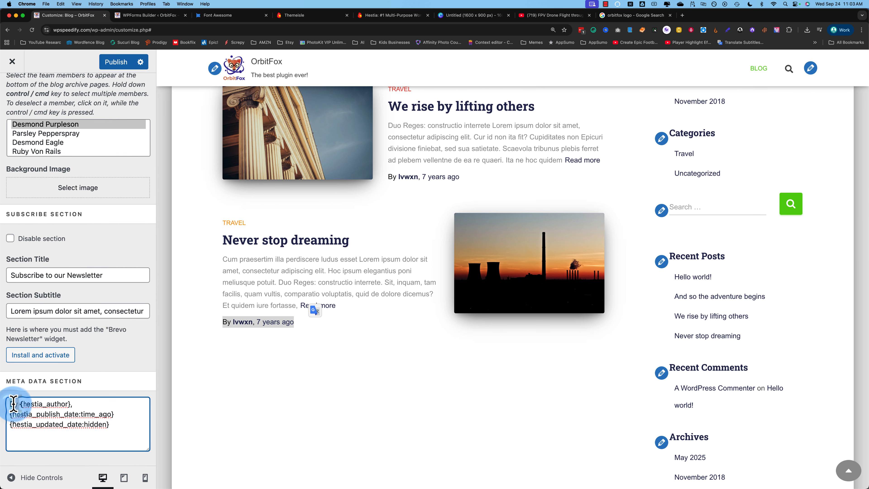
{"action": "left_click_drag", "start_coordinate": [20, 404], "coordinate": [71, 407]}
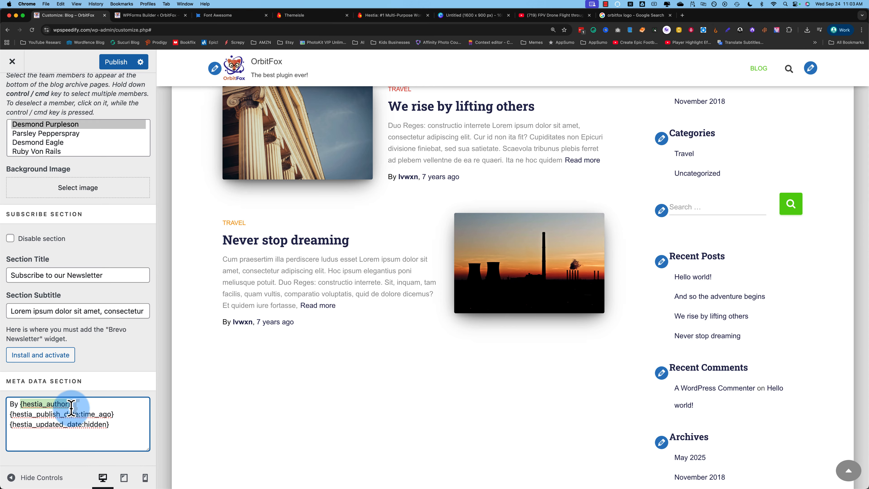
{"action": "type", "text": ","}
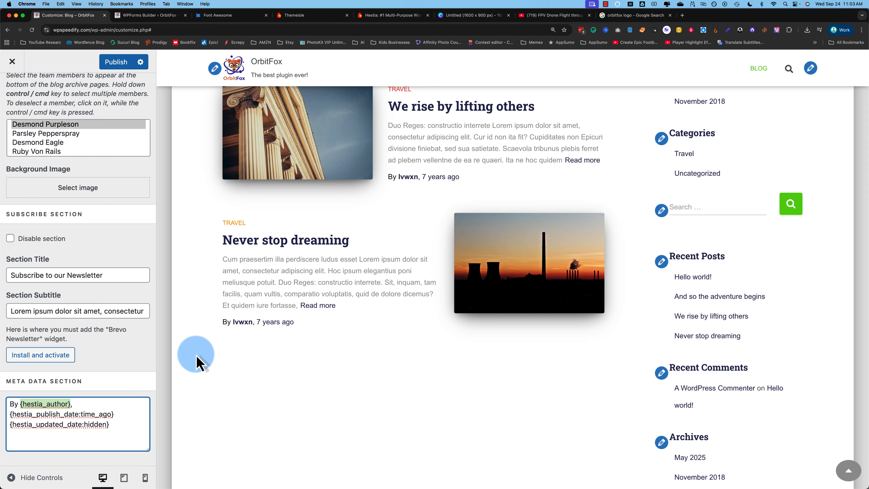
{"action": "left_click_drag", "start_coordinate": [10, 413], "coordinate": [116, 413]}
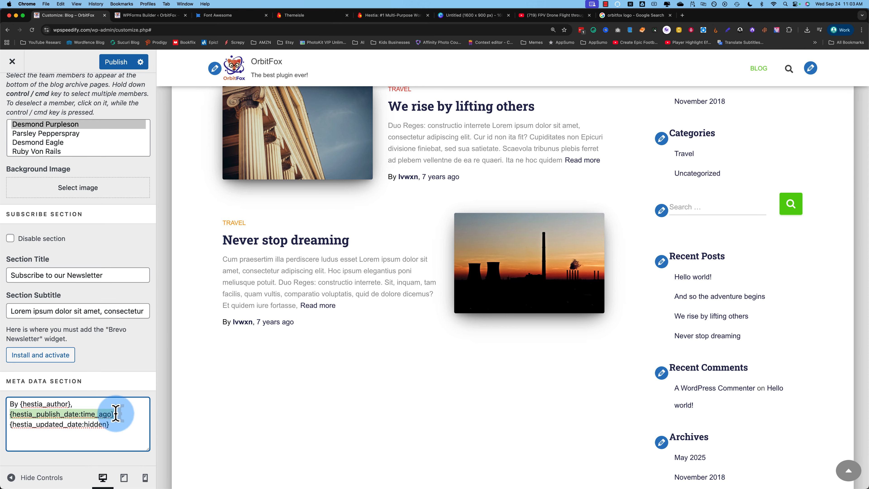
{"action": "left_click", "coordinate": [115, 425]}
{"action": "left_click_drag", "start_coordinate": [36, 430], "coordinate": [110, 425]}
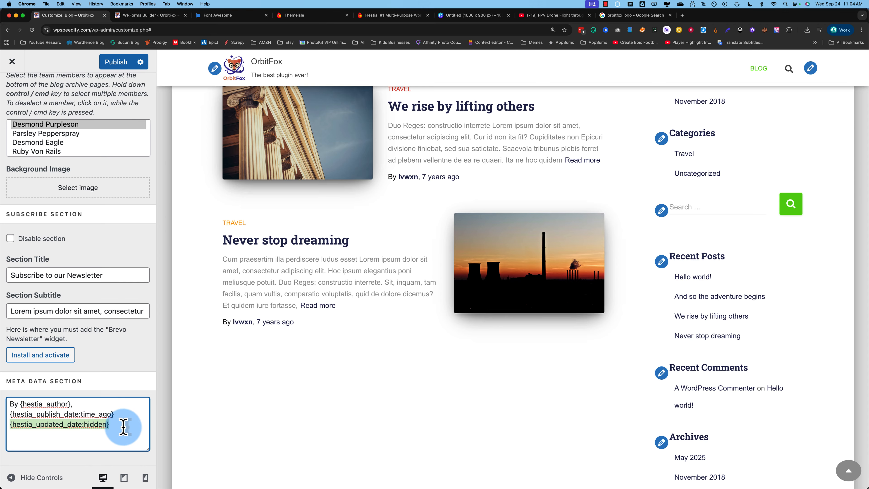
{"action": "left_click_drag", "start_coordinate": [120, 427], "coordinate": [20, 404]}
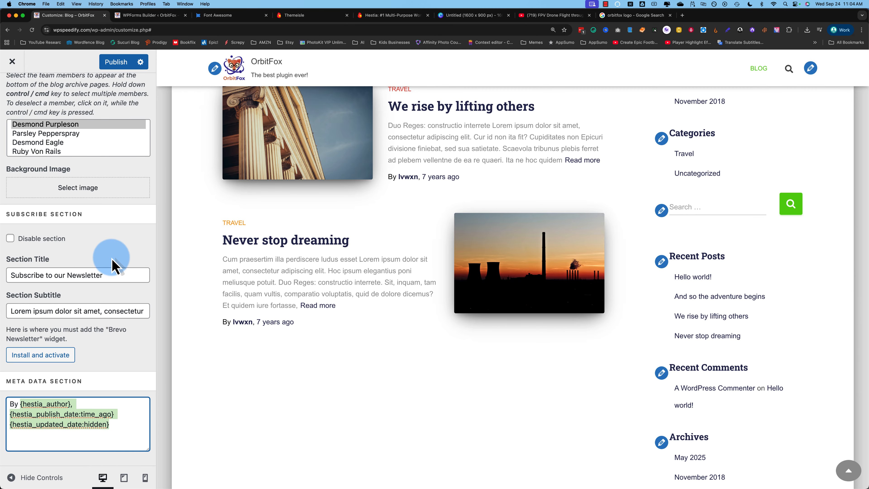
Step: Open the Posts & Pages settings and show the post "We rise by lifting others" in the preview
{"action": "key", "text": "Escape"}
{"action": "left_click", "coordinate": [52, 154]}
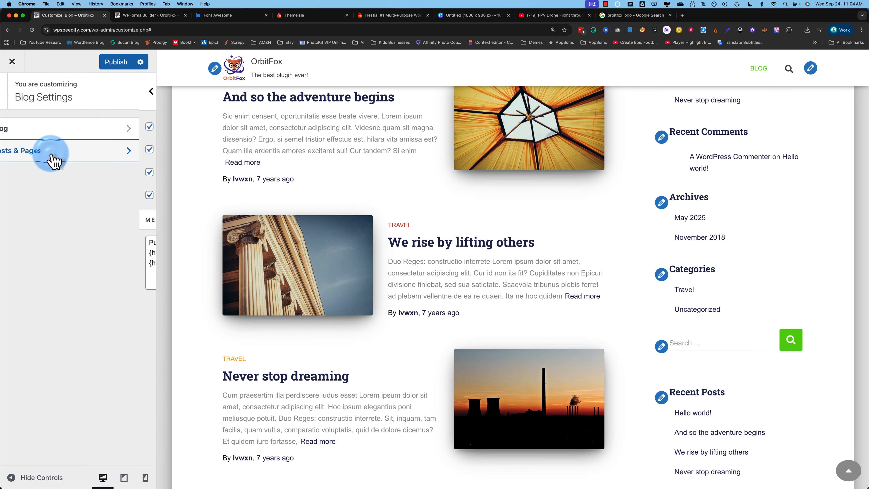
{"action": "left_click", "coordinate": [414, 244]}
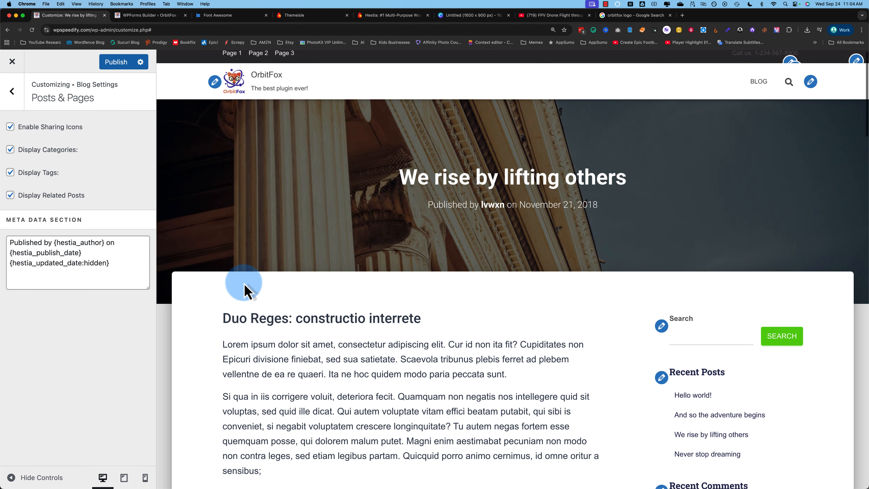
Step: Look through the post down to its categories and share links, and turn off Enable Sharing Icons
{"action": "scroll", "coordinate": [243, 291], "scroll_direction": "down", "scroll_amount": 2}
{"action": "scroll", "coordinate": [295, 305], "scroll_direction": "down", "scroll_amount": 6}
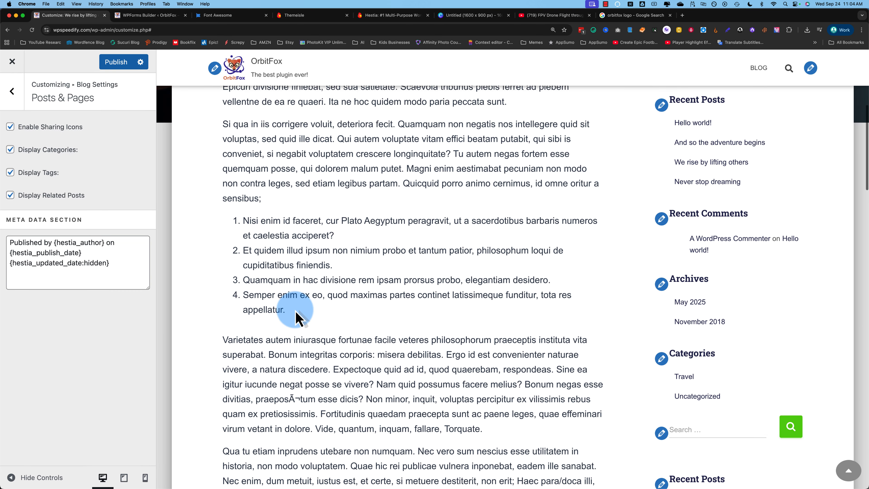
{"action": "scroll", "coordinate": [295, 318], "scroll_direction": "up", "scroll_amount": 8}
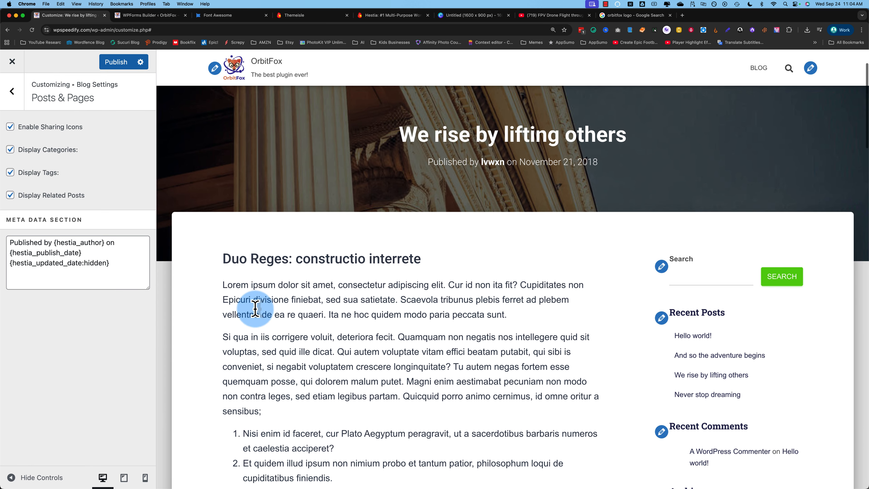
{"action": "scroll", "coordinate": [255, 308], "scroll_direction": "down", "scroll_amount": 15}
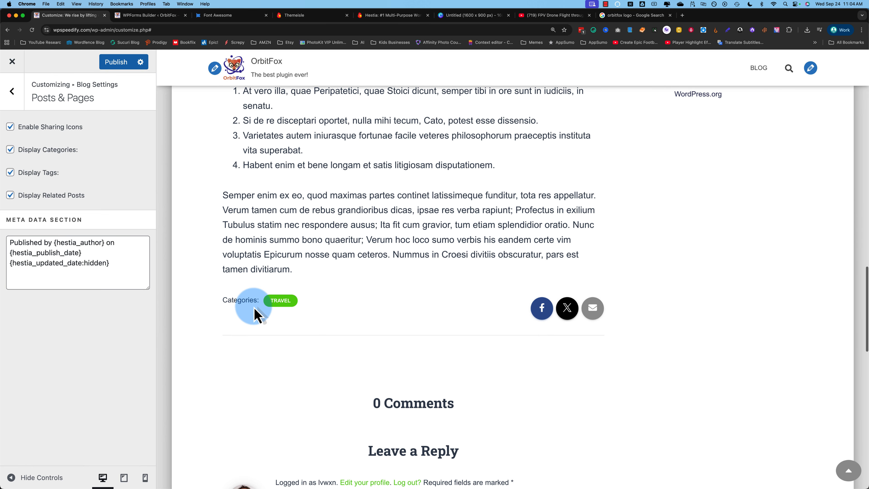
{"action": "scroll", "coordinate": [256, 314], "scroll_direction": "down", "scroll_amount": 3}
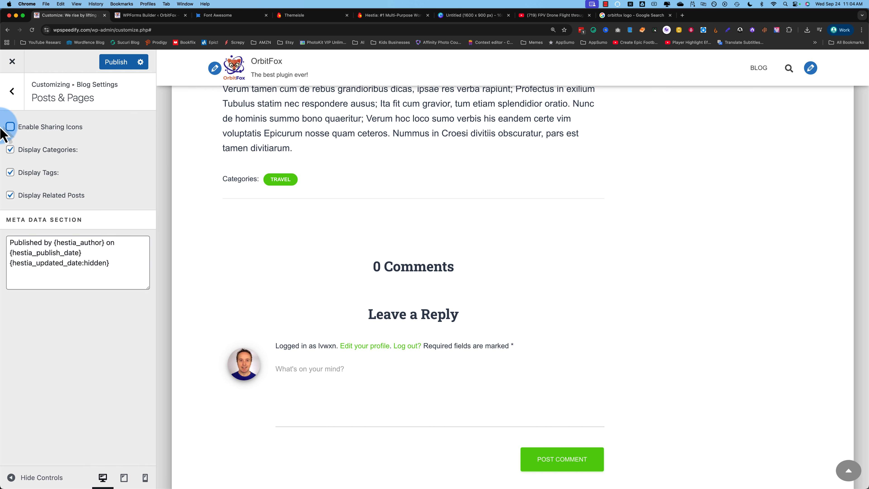
Step: Switch Display Categories off and on again, and do the same with Display Related Posts while checking the Related Posts section
{"action": "left_click", "coordinate": [10, 149]}
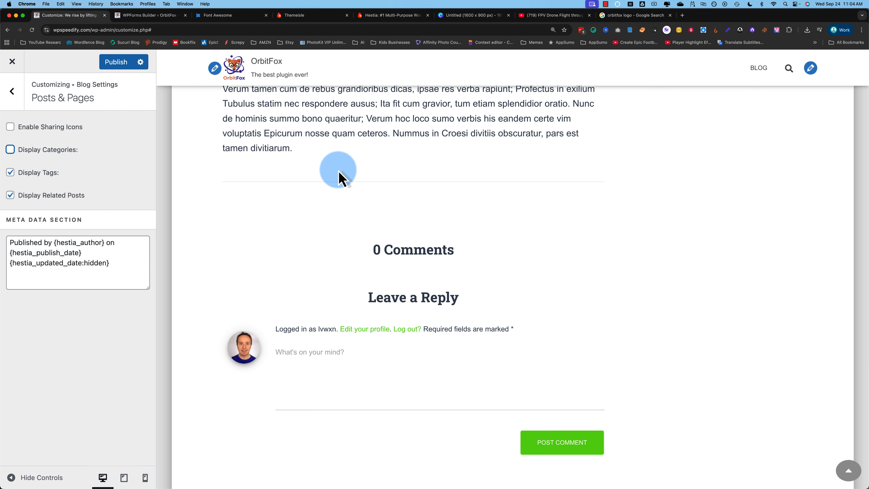
{"action": "left_click", "coordinate": [16, 153]}
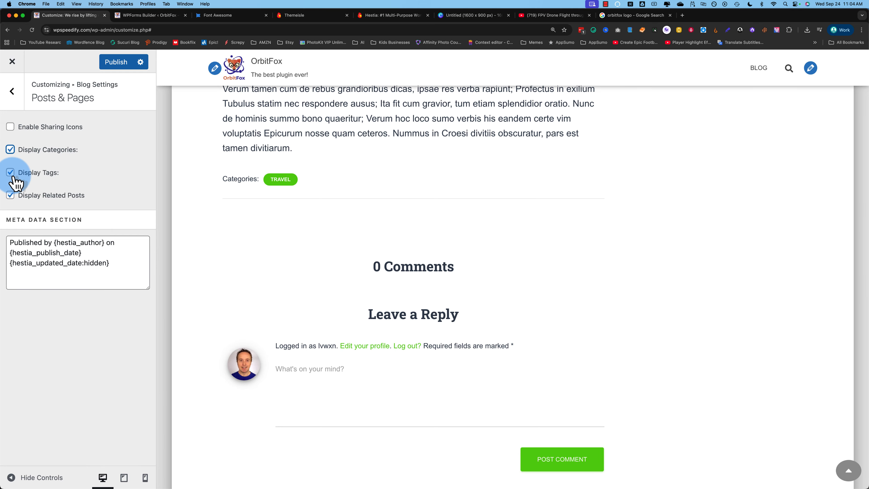
{"action": "scroll", "coordinate": [308, 294], "scroll_direction": "down", "scroll_amount": 10}
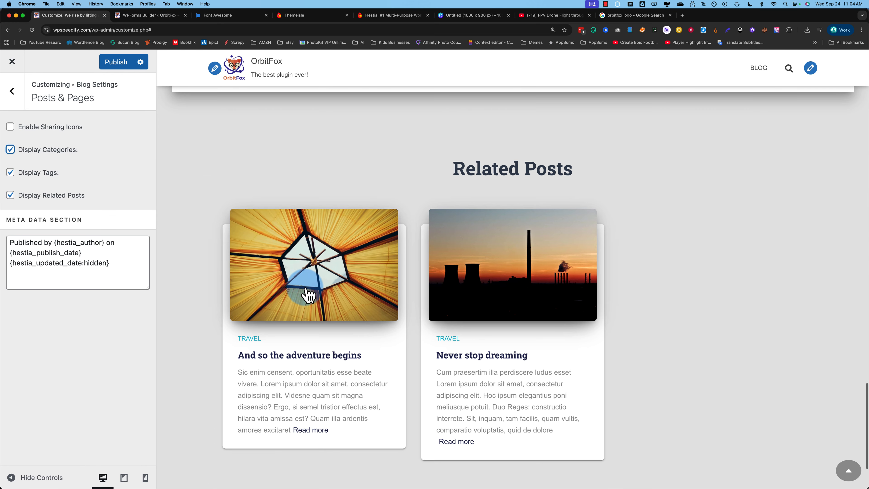
{"action": "left_click", "coordinate": [10, 195]}
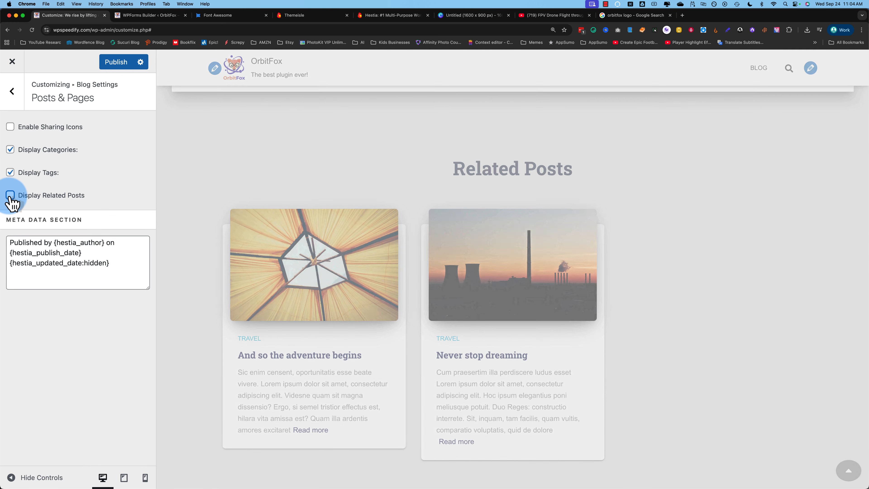
{"action": "left_click", "coordinate": [10, 196]}
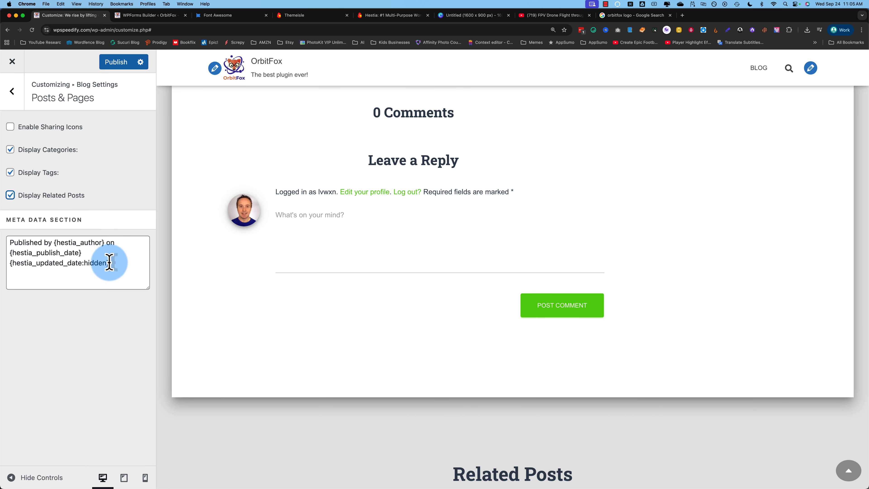
Step: Highlight the post's Meta Data Section text and turn Enable Sharing Icons back on
{"action": "left_click_drag", "start_coordinate": [109, 263], "coordinate": [9, 242]}
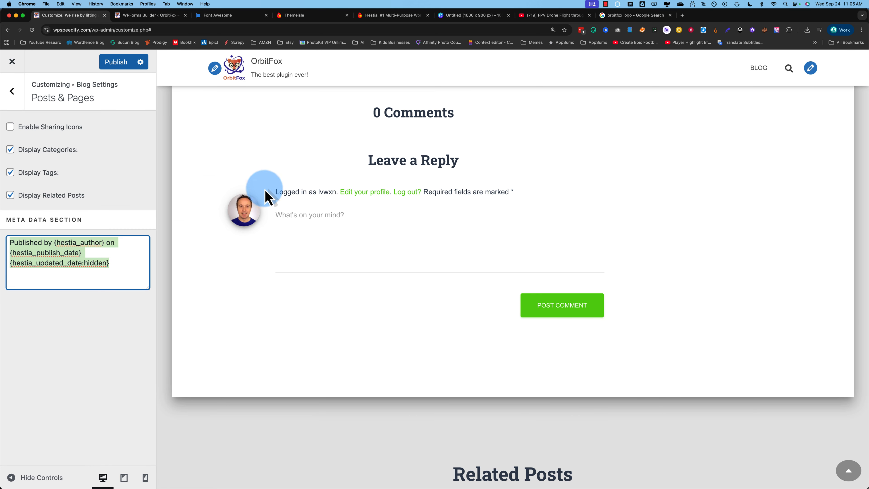
{"action": "scroll", "coordinate": [307, 213], "scroll_direction": "up", "scroll_amount": 5}
{"action": "left_click", "coordinate": [10, 127]}
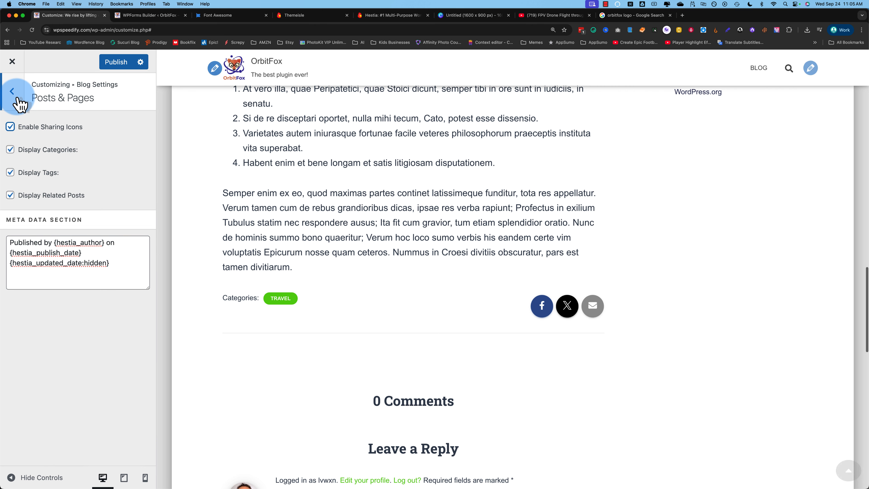
Step: Open the theme's White Label settings page and turn on Enable White Label and Enable License Hiding
{"action": "left_click", "coordinate": [17, 100]}
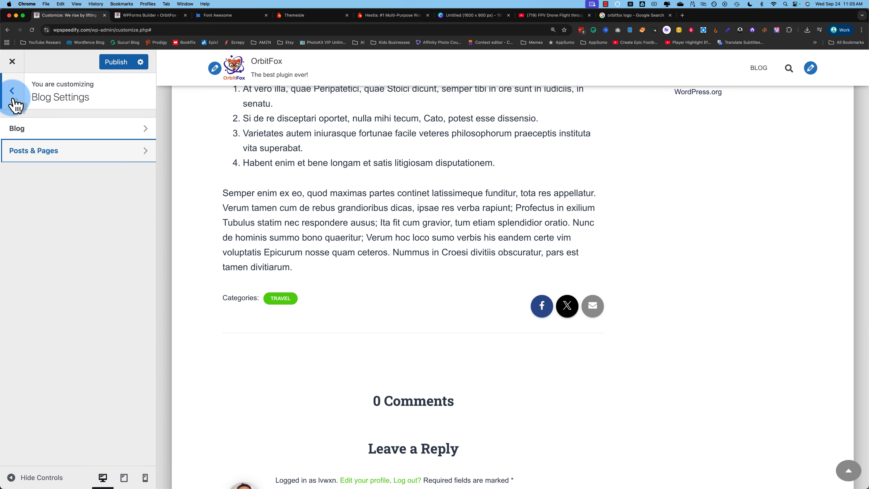
{"action": "left_click", "coordinate": [13, 100]}
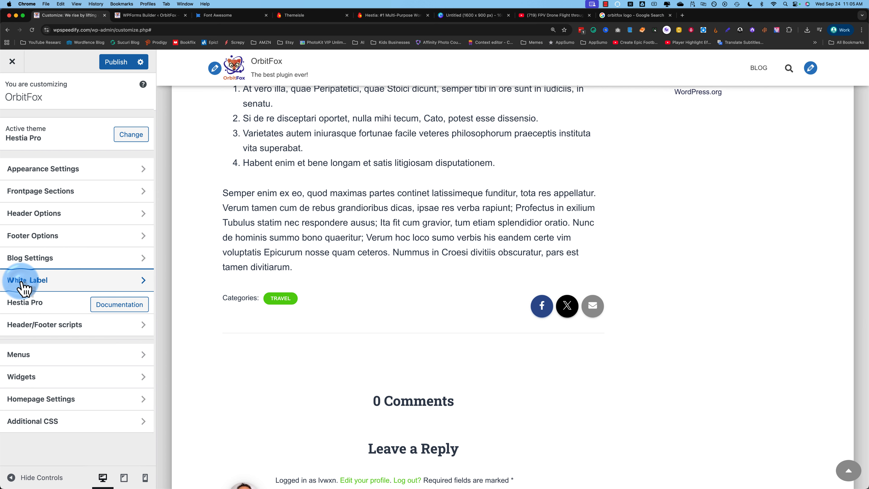
{"action": "left_click", "coordinate": [23, 287]}
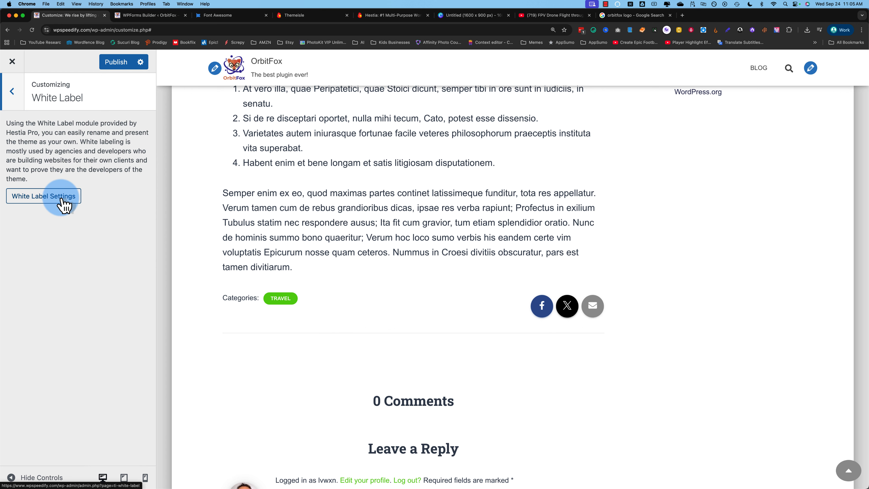
{"action": "left_click", "coordinate": [61, 199]}
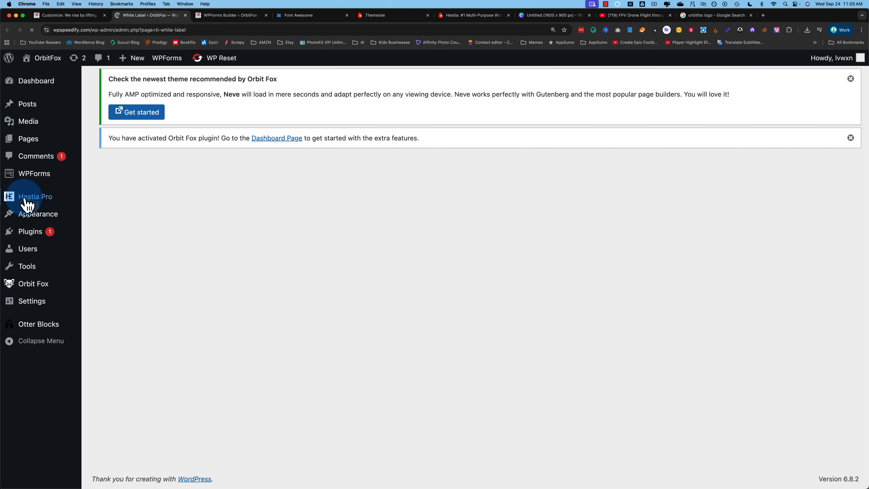
{"action": "left_click", "coordinate": [655, 191]}
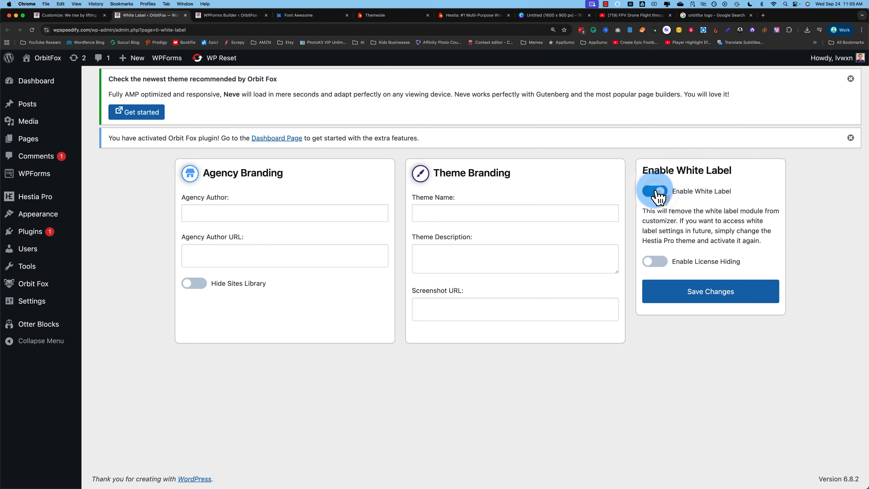
{"action": "left_click", "coordinate": [659, 264]}
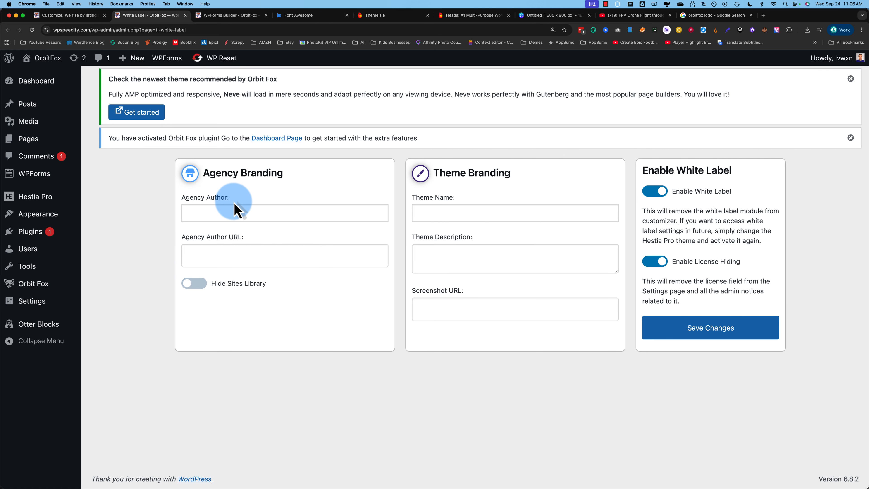
{"action": "type", "text": "Me"}
{"action": "left_click", "coordinate": [232, 255]}
{"action": "type", "text": "https:"}
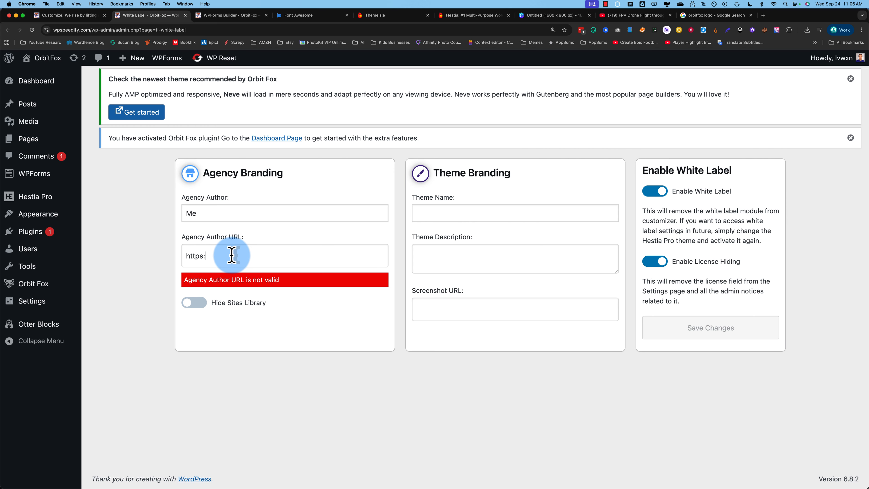
{"action": "type", "text": "//me.com"}
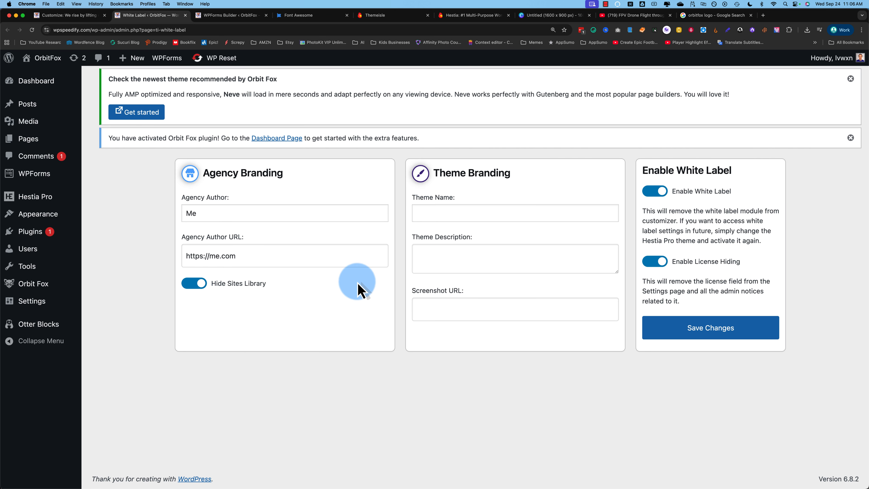
{"action": "left_click", "coordinate": [481, 213]}
{"action": "type", "text": "My"}
{"action": "type", "text": "Agency's Theme"}
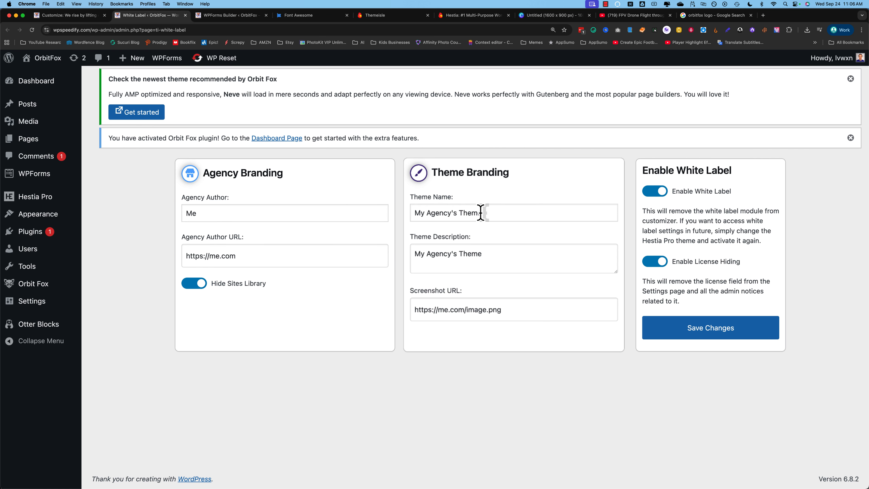
{"action": "left_click", "coordinate": [686, 338]}
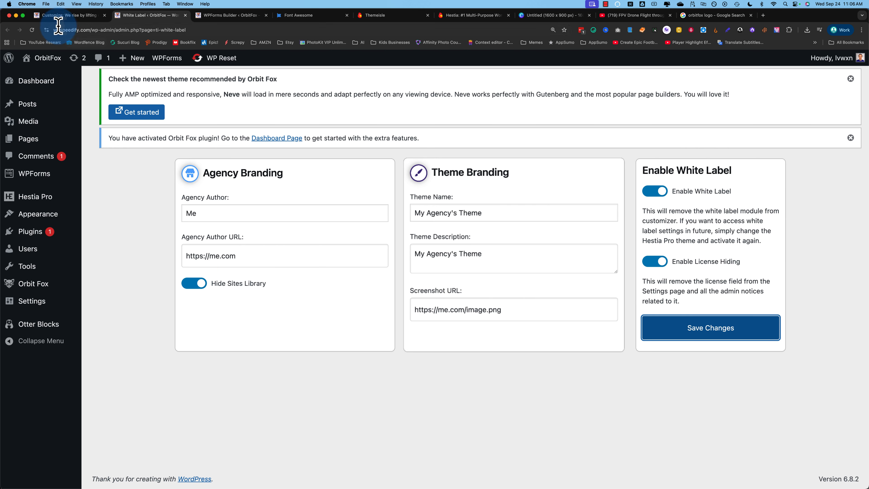
Step: Return to the Customizer, open the Hestia Pro documentation and look through its table of topics
{"action": "left_click", "coordinate": [64, 15]}
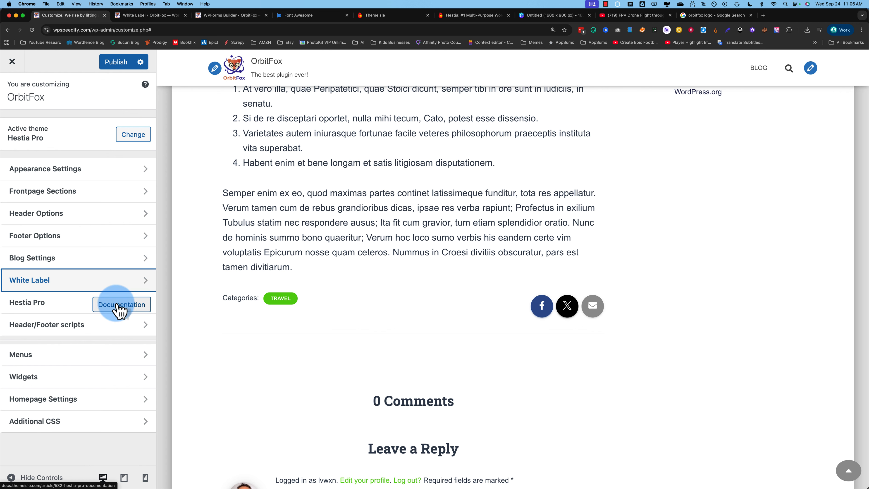
{"action": "left_click", "coordinate": [121, 308]}
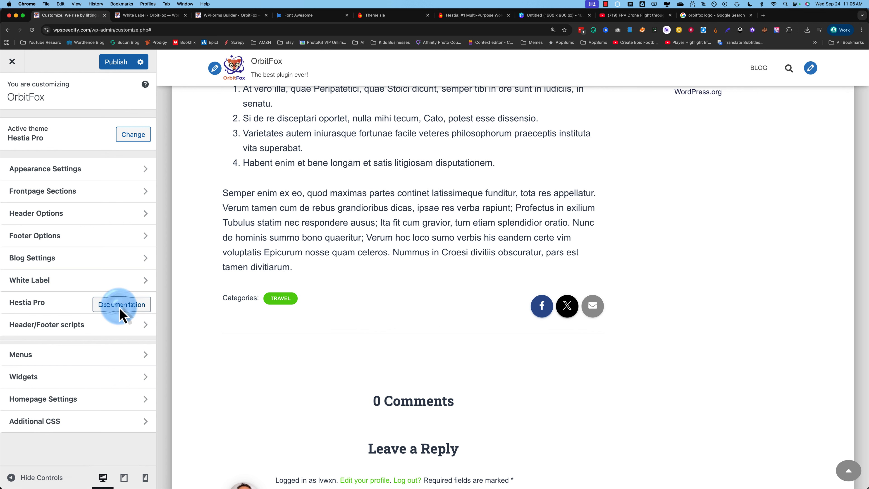
{"action": "scroll", "coordinate": [72, 310], "scroll_direction": "down", "scroll_amount": 1}
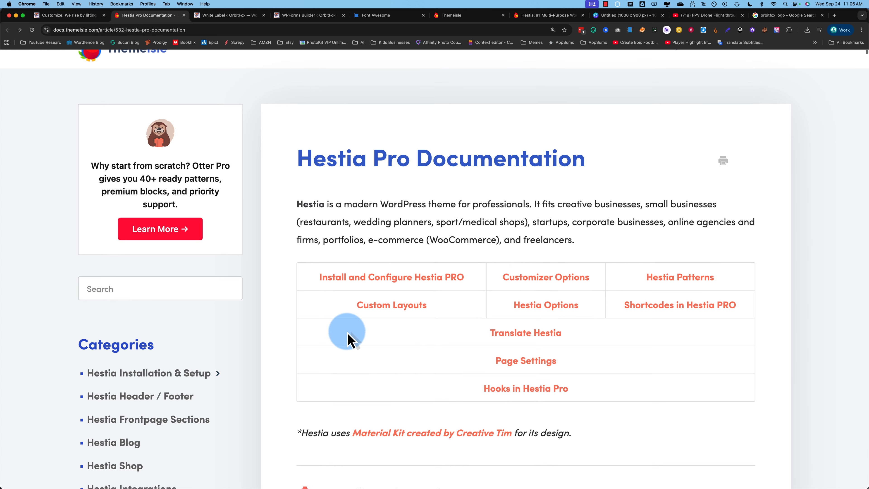
{"action": "scroll", "coordinate": [349, 340], "scroll_direction": "down", "scroll_amount": 3}
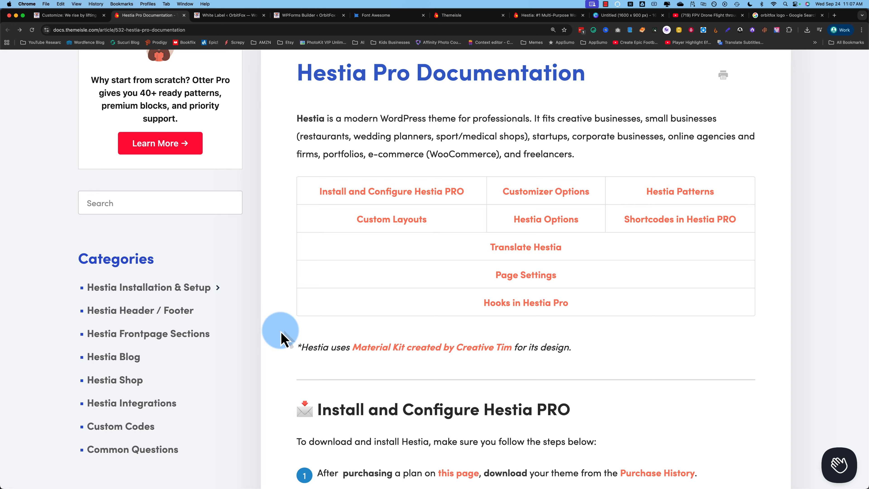
Step: Back in the Customizer, open the Header/Footer scripts settings and highlight the placeholder code in the header and footer fields
{"action": "left_click", "coordinate": [65, 15]}
{"action": "left_click", "coordinate": [41, 324]}
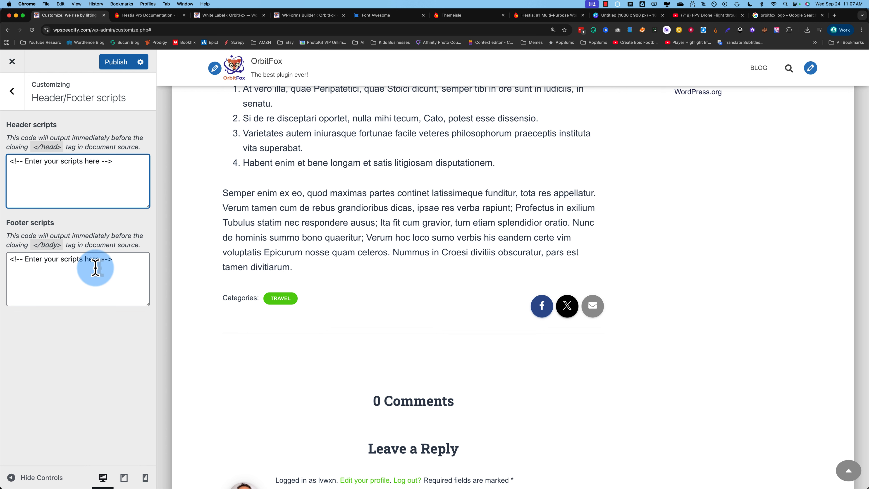
{"action": "left_click_drag", "start_coordinate": [118, 163], "coordinate": [10, 163]}
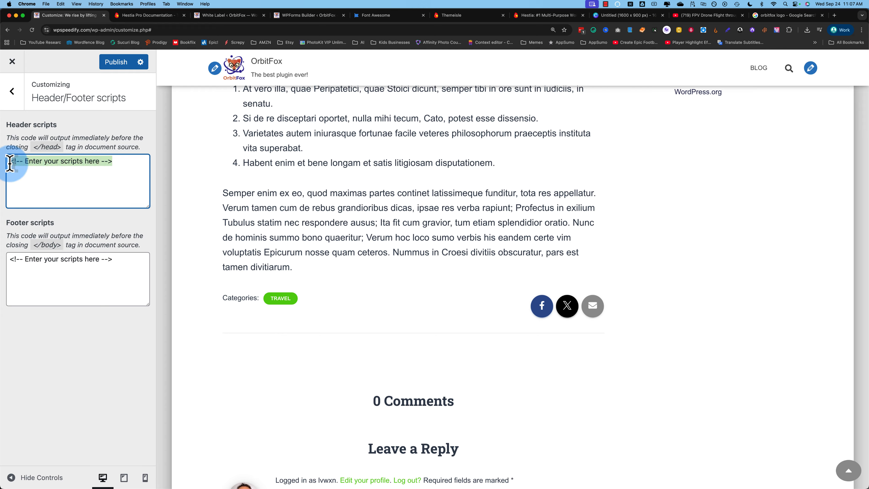
{"action": "left_click_drag", "start_coordinate": [113, 260], "coordinate": [12, 261]}
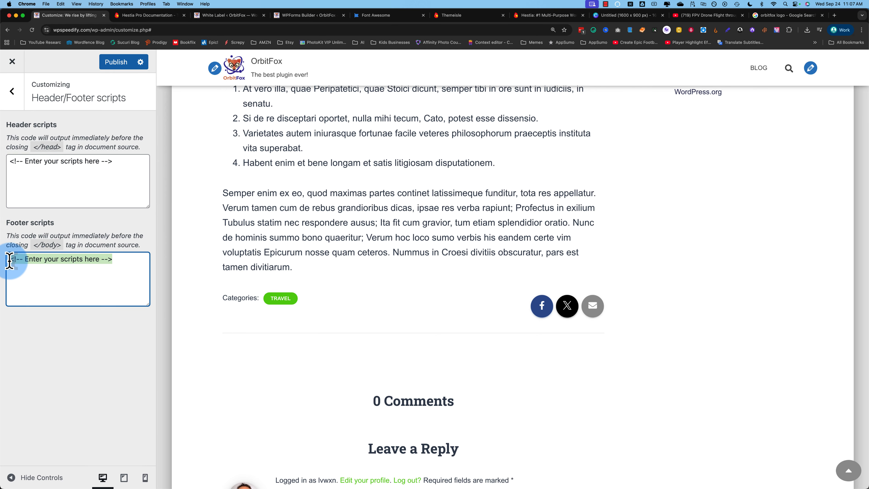
{"action": "left_click", "coordinate": [12, 91]}
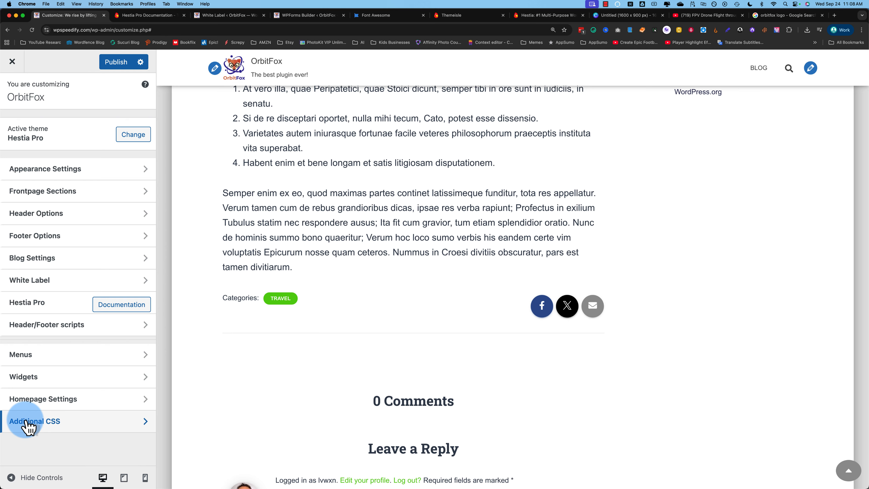
Step: View the Menus settings, then open Widgets and look over the post's sidebar widgets in the preview
{"action": "left_click", "coordinate": [43, 355]}
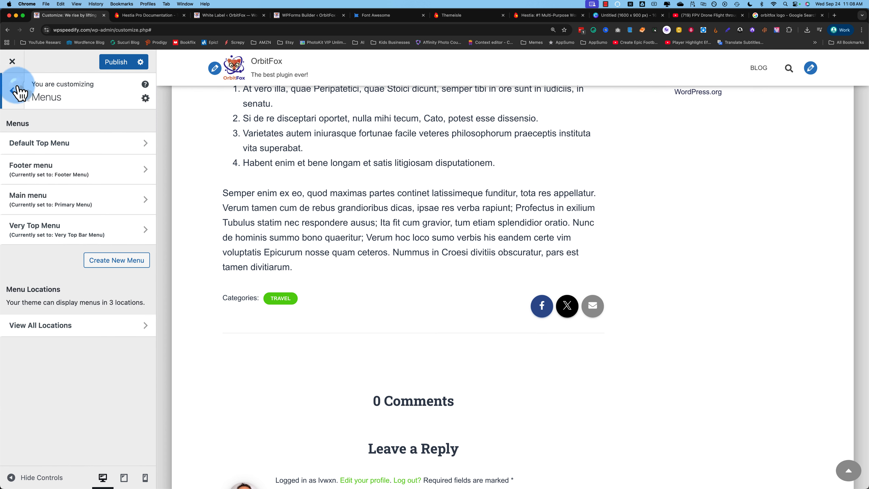
{"action": "left_click", "coordinate": [14, 90]}
{"action": "left_click", "coordinate": [43, 380]}
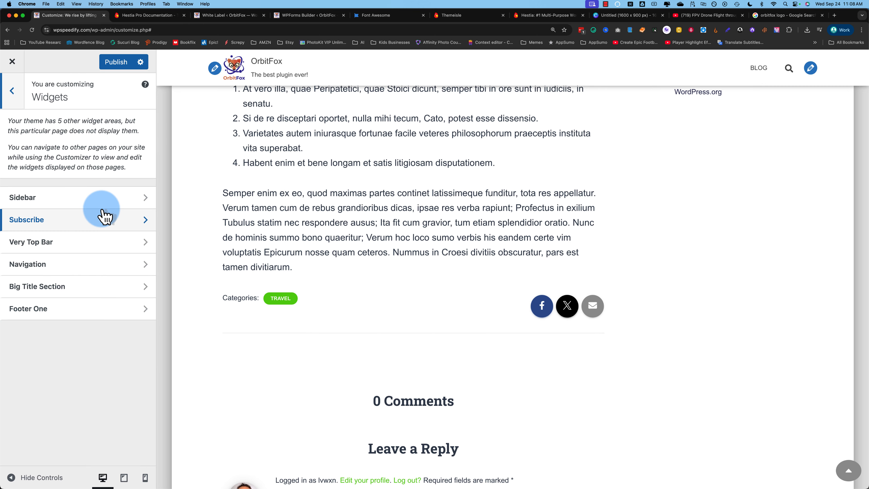
{"action": "scroll", "coordinate": [248, 243], "scroll_direction": "up", "scroll_amount": 10}
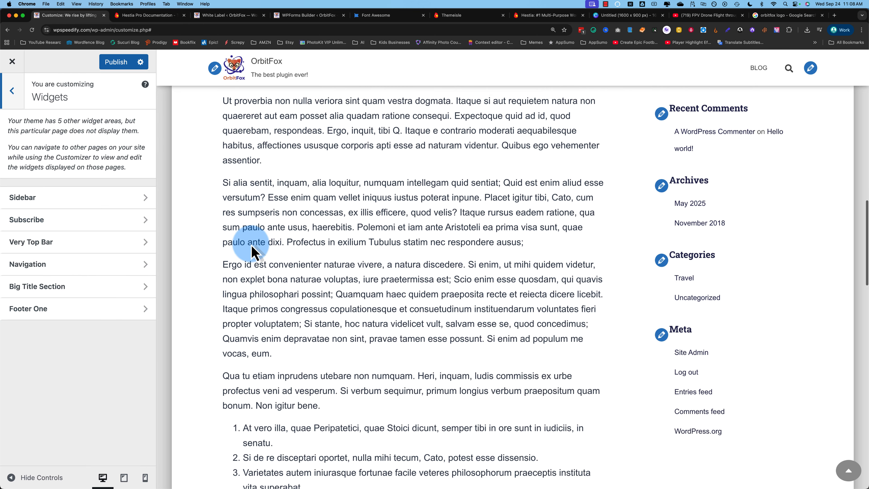
{"action": "scroll", "coordinate": [749, 271], "scroll_direction": "up", "scroll_amount": 8}
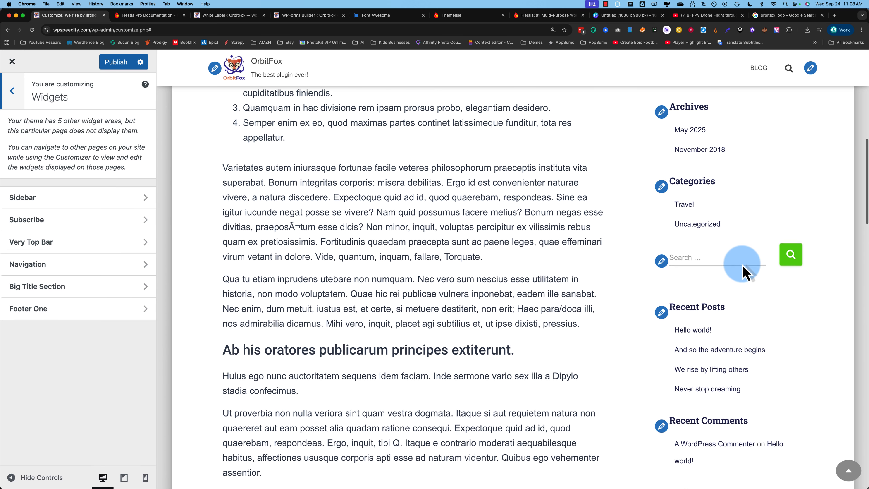
{"action": "scroll", "coordinate": [700, 169], "scroll_direction": "up", "scroll_amount": 8}
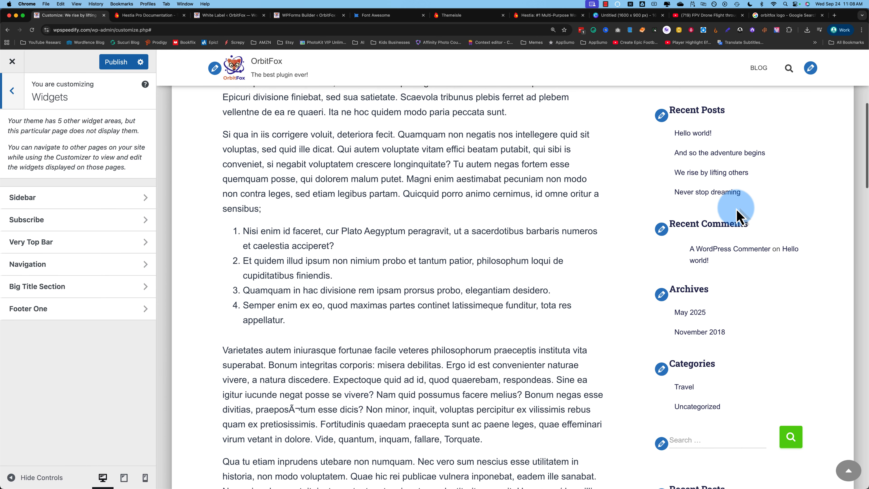
Step: Open the Sidebar widget area, compare its blocks with the preview and select the Archives widget for editing
{"action": "left_click", "coordinate": [34, 200]}
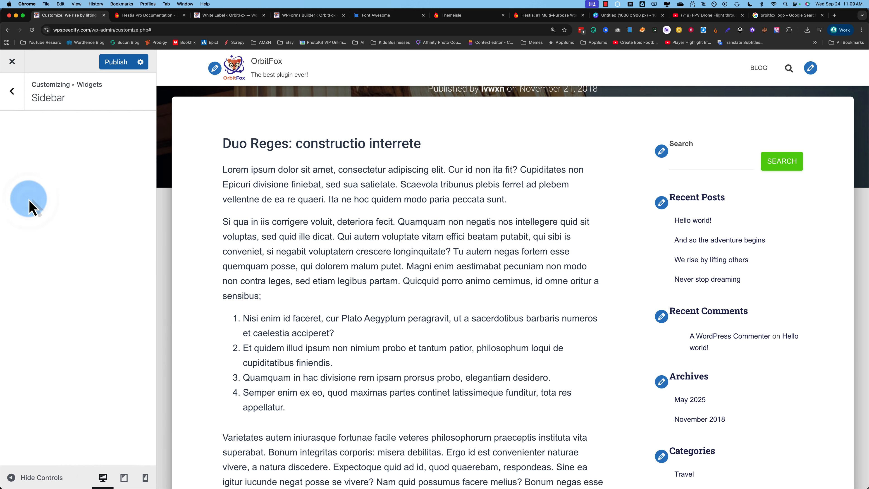
{"action": "scroll", "coordinate": [49, 285], "scroll_direction": "down", "scroll_amount": 2}
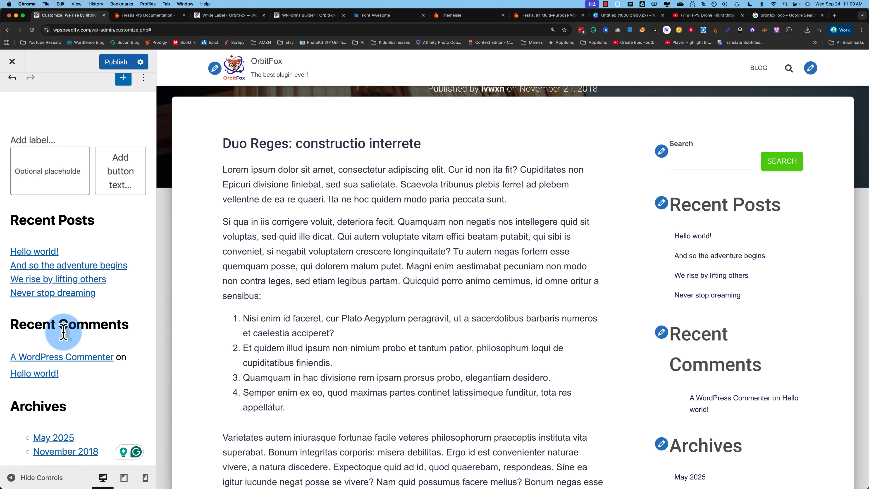
{"action": "scroll", "coordinate": [549, 314], "scroll_direction": "down", "scroll_amount": 3}
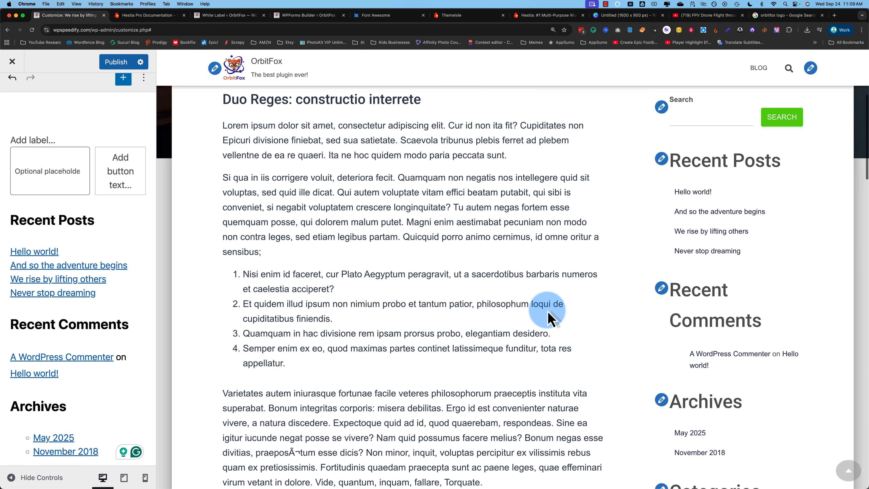
{"action": "scroll", "coordinate": [549, 313], "scroll_direction": "down", "scroll_amount": 5}
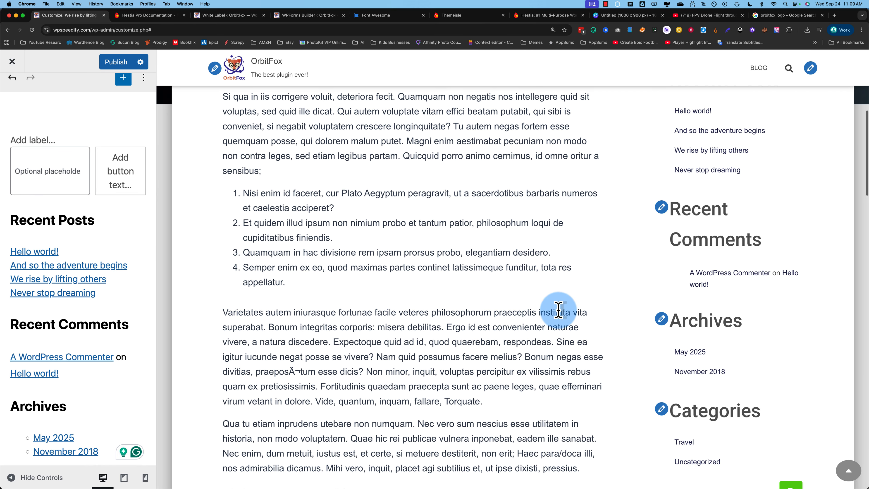
{"action": "left_click", "coordinate": [662, 320]}
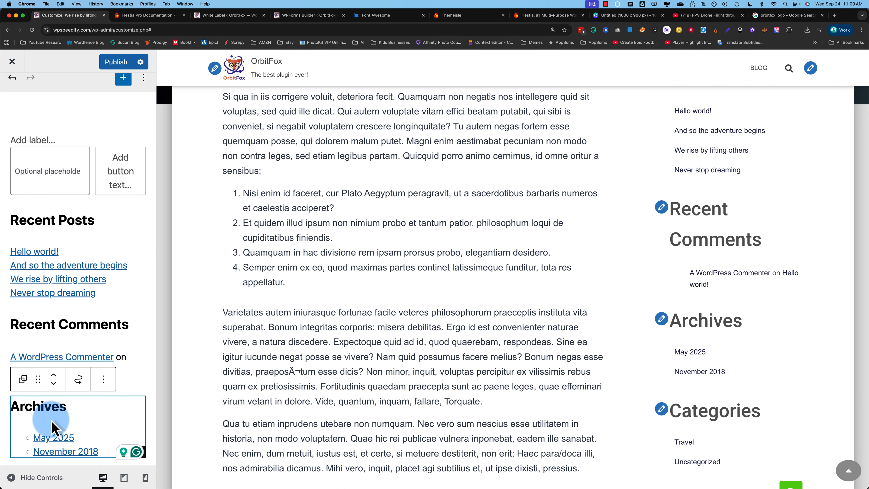
Step: Delete the Archives widget from the sidebar and insert a Countdown block between Recent Comments and Categories
{"action": "left_click", "coordinate": [103, 379]}
{"action": "left_click", "coordinate": [112, 347]}
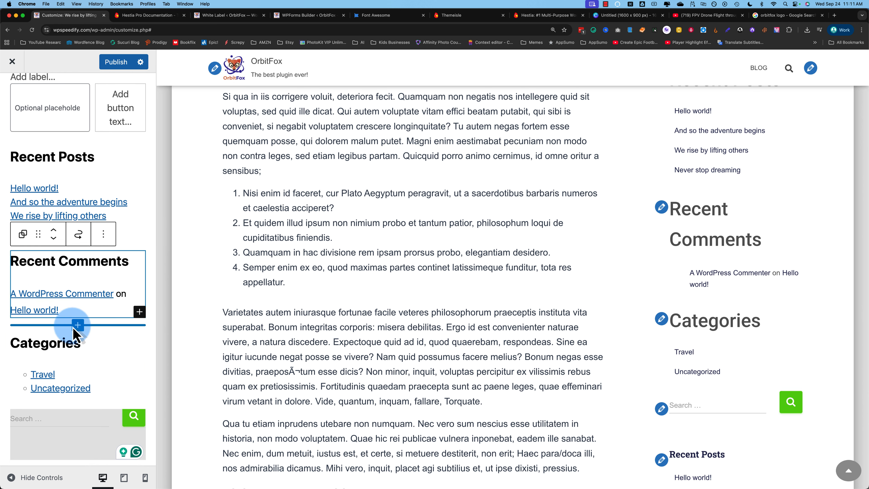
{"action": "left_click", "coordinate": [77, 326]}
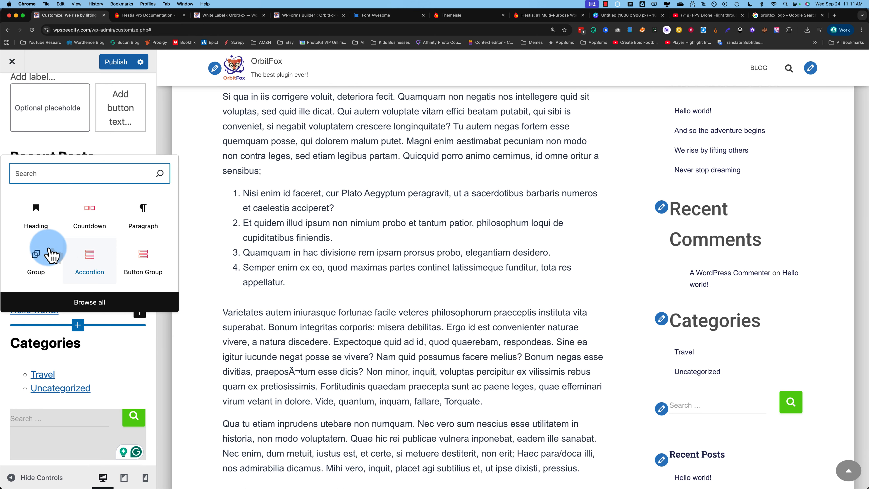
{"action": "left_click", "coordinate": [89, 212]}
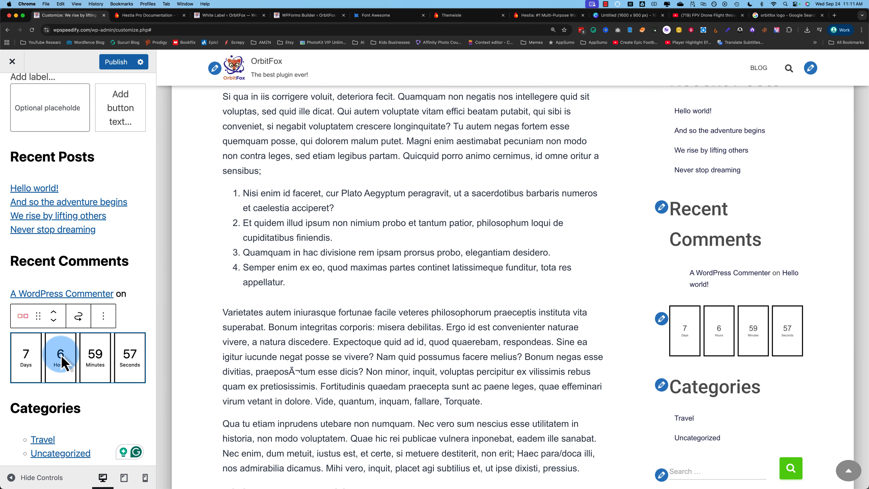
Step: Open the Countdown block's full settings, check its static time settings and return to the sidebar blocks
{"action": "left_click", "coordinate": [104, 316]}
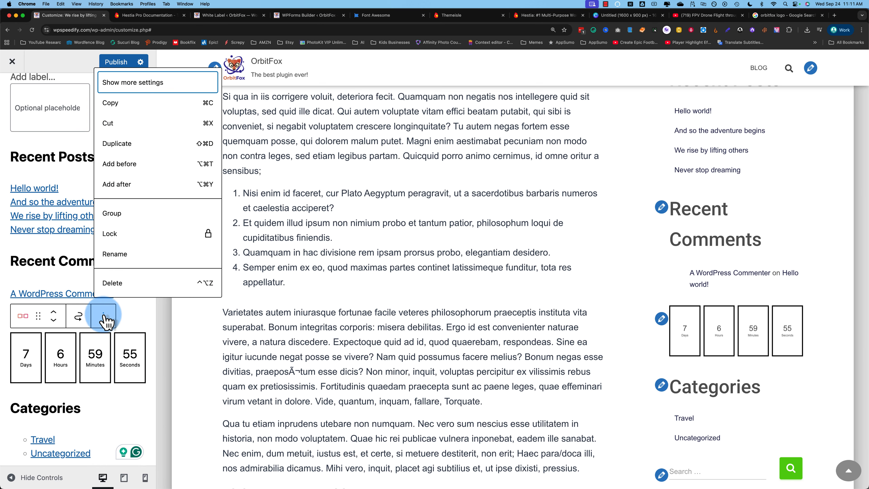
{"action": "left_click", "coordinate": [120, 84]}
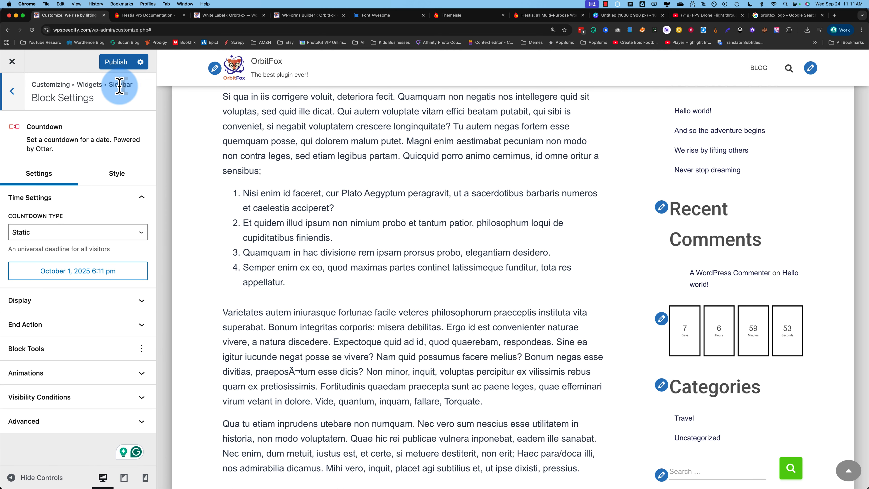
{"action": "left_click", "coordinate": [91, 272]}
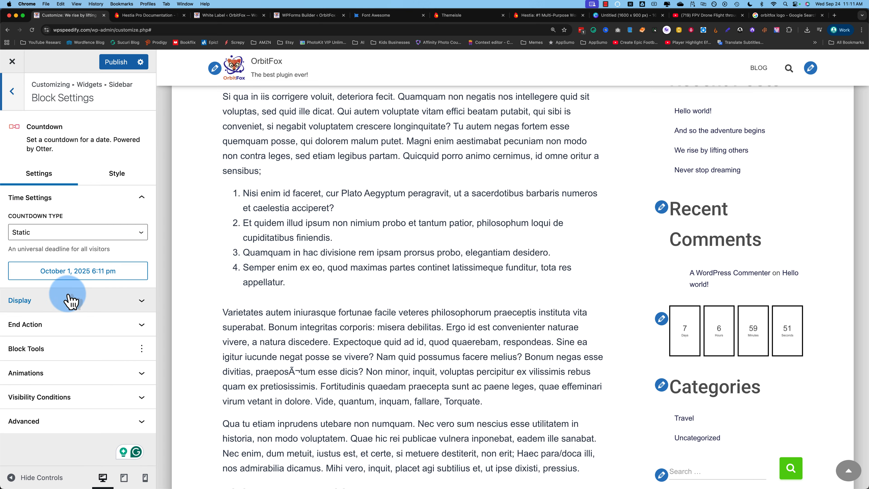
{"action": "left_click", "coordinate": [13, 92]}
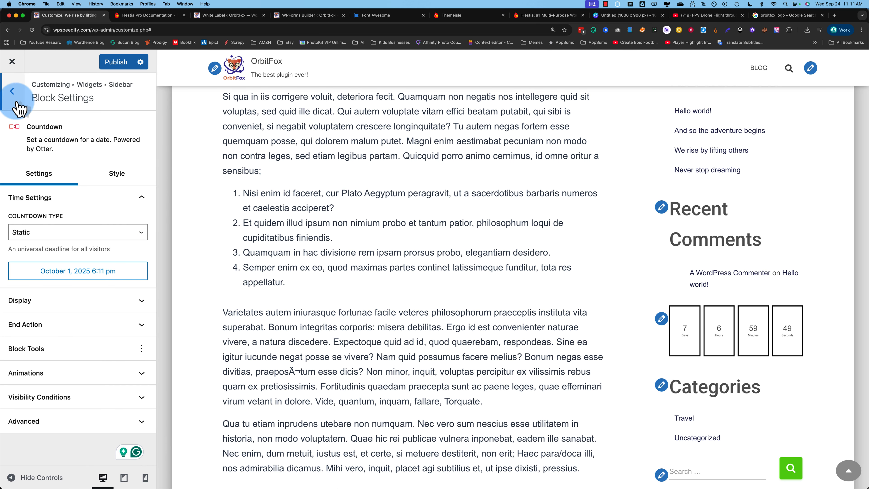
{"action": "scroll", "coordinate": [103, 377], "scroll_direction": "down", "scroll_amount": 1}
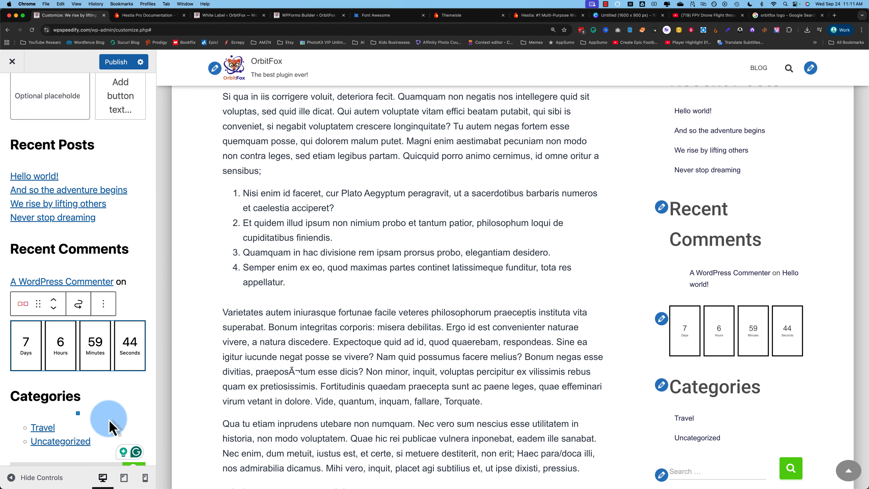
Step: View the Subscribe widget area with its newsletter section in the preview and return to the main Customizer sections
{"action": "mouse_move", "coordinate": [99, 422]}
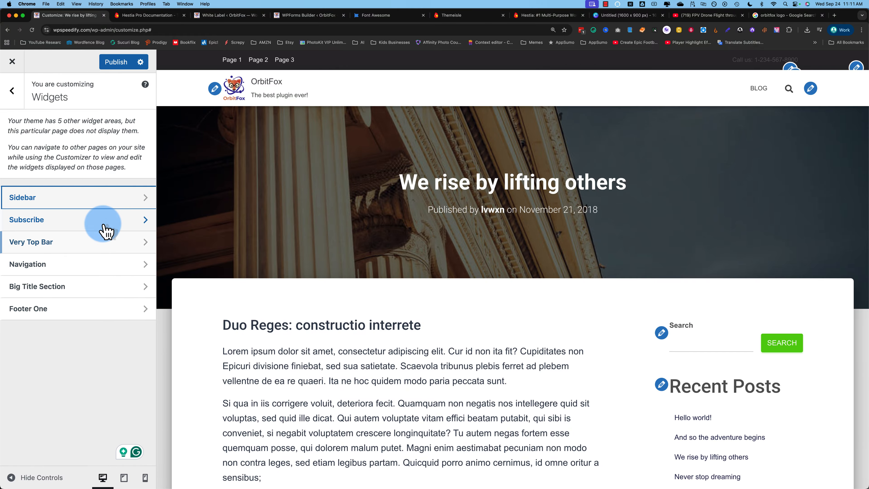
{"action": "left_click", "coordinate": [106, 233]}
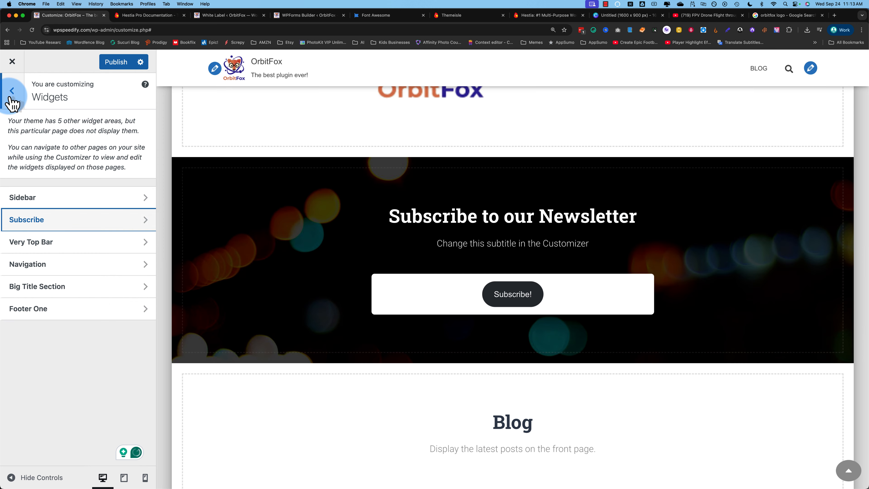
{"action": "left_click", "coordinate": [11, 93]}
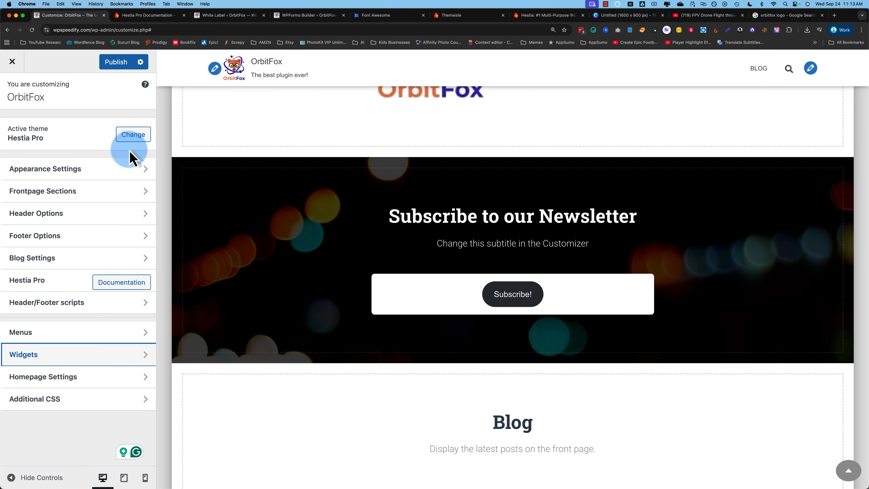
Step: Open Homepage Settings and check the page choices for the homepage and posts page, keeping Front Page and Blog selected
{"action": "left_click", "coordinate": [41, 376]}
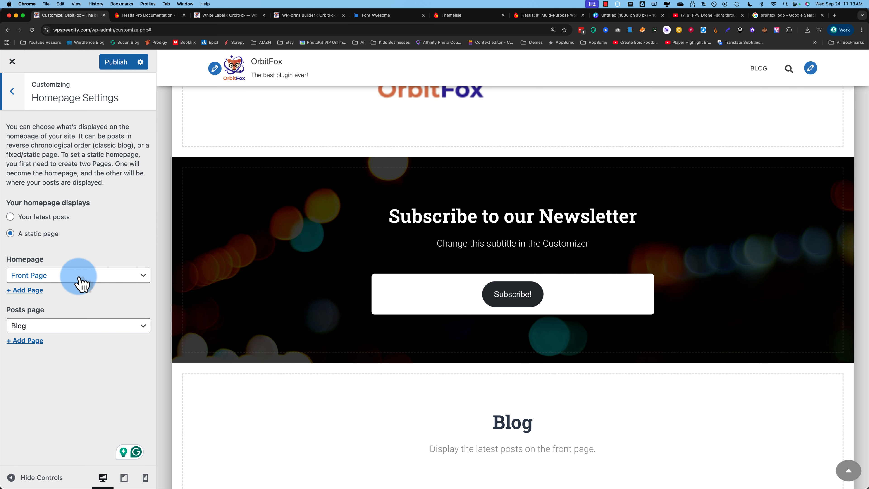
{"action": "left_click", "coordinate": [63, 278]}
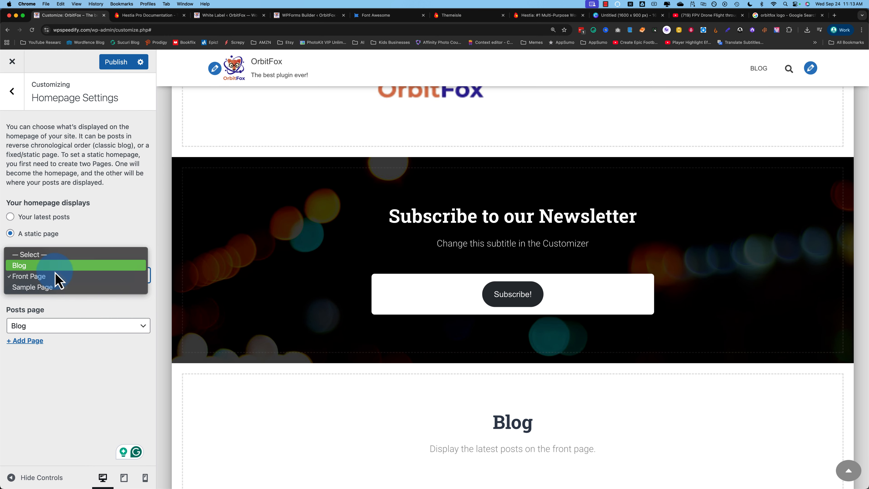
{"action": "left_click", "coordinate": [40, 276]}
{"action": "left_click", "coordinate": [52, 325]}
{"action": "left_click", "coordinate": [62, 305]}
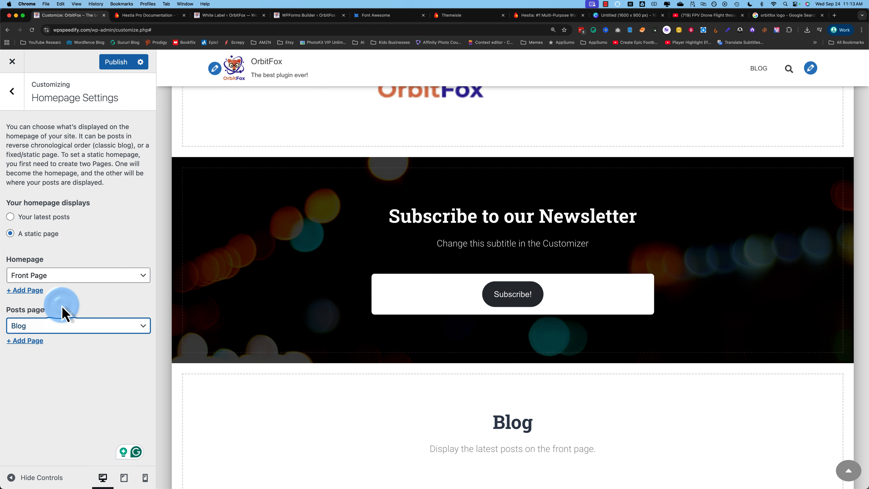